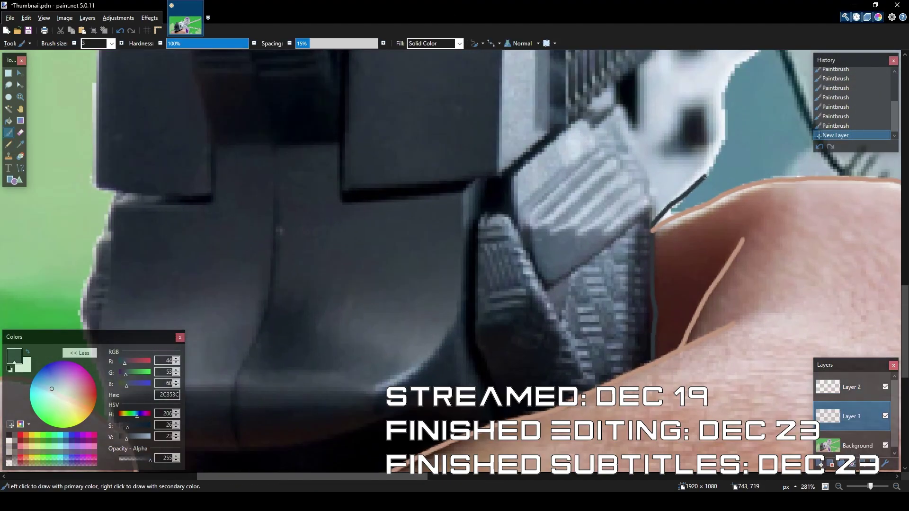
# - Outline the pistol's right edge and front sight in dark slate 2C353C with the size 3 Paintbrush
pyautogui.moveTo(704, 176); pyautogui.dragTo(732, 84)
pyautogui.scroll(5, 607, 308)
pyautogui.hscroll(6, 607, 308)
pyautogui.moveTo(408, 199); pyautogui.dragTo(454, 127)
pyautogui.scroll(5, 427, 215)
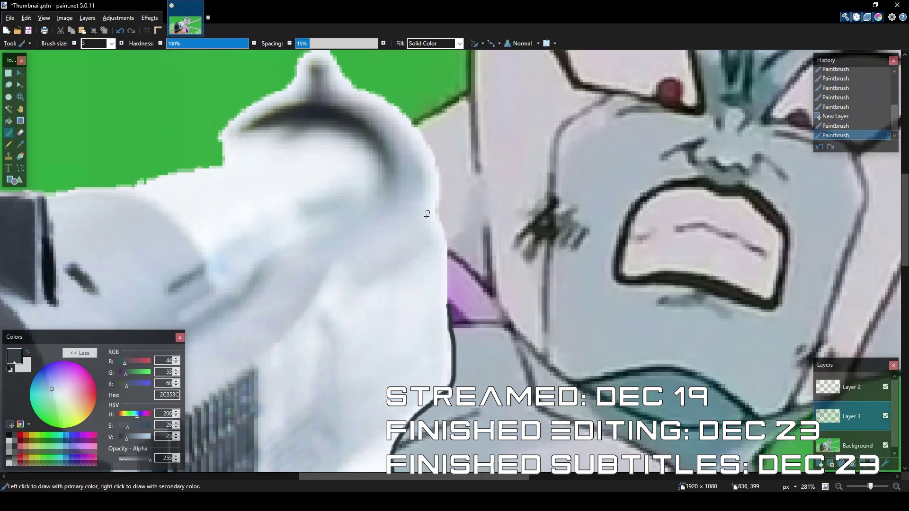
pyautogui.moveTo(437, 205); pyautogui.dragTo(348, 85)
pyautogui.scroll(3, 348, 85)
pyautogui.hscroll(-3, 348, 85)
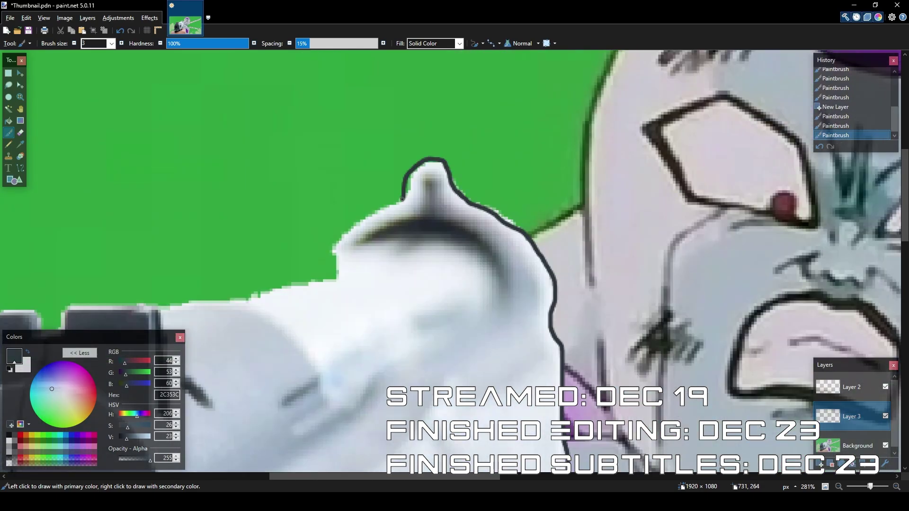
# - Outline the pistol's top and left edge down to the hand, and merge the two outline layers
pyautogui.hscroll(-6, 328, 281)
pyautogui.scroll(-2, 329, 281)
pyautogui.moveTo(550, 227)
pyautogui.mouseDown()
pyautogui.moveTo(298, 247)
pyautogui.moveTo(212, 316)
pyautogui.mouseUp()
pyautogui.scroll(-5, 201, 257)
pyautogui.hscroll(-4, 201, 257)
pyautogui.hotkey('ctrl', 'z')
pyautogui.scroll(-5, 211, 115)
pyautogui.moveTo(213, 353); pyautogui.dragTo(195, 425)
pyautogui.scroll(-5, 279, 223)
pyautogui.hscroll(-3, 279, 223)
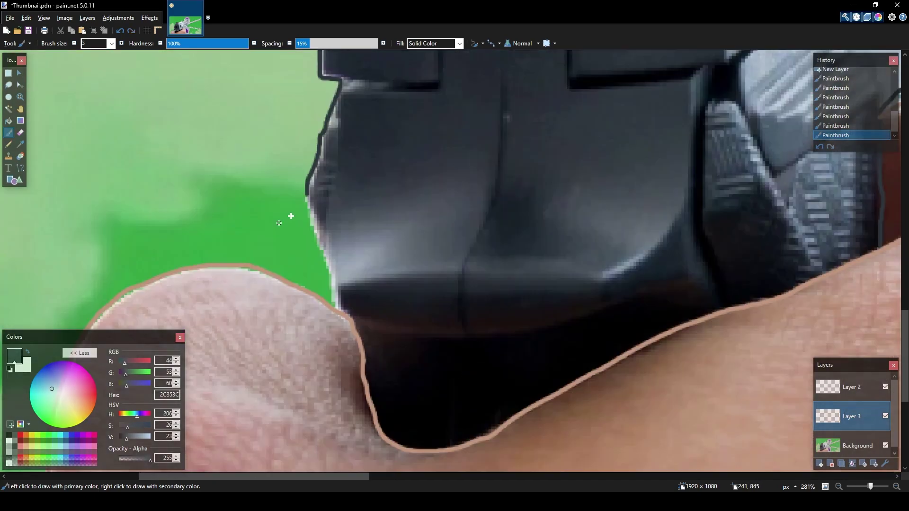
pyautogui.hotkey('ctrl', 'b')
pyautogui.hotkey('ctrl', 'm')
# - Try to fill the outlined pistol with the dark slate colour
pyautogui.click(8, 108)
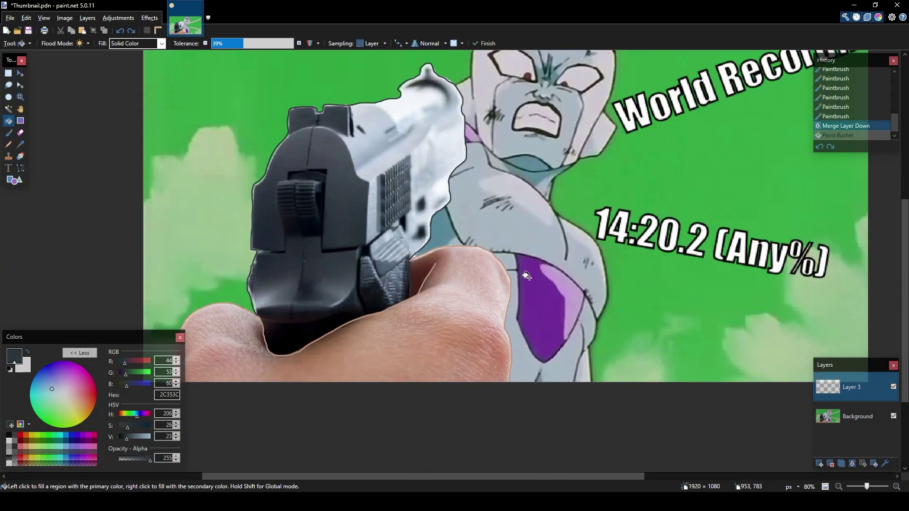
pyautogui.click(335, 217)
pyautogui.scroll(2, 335, 217)
pyautogui.hotkey('ctrl', 'b')
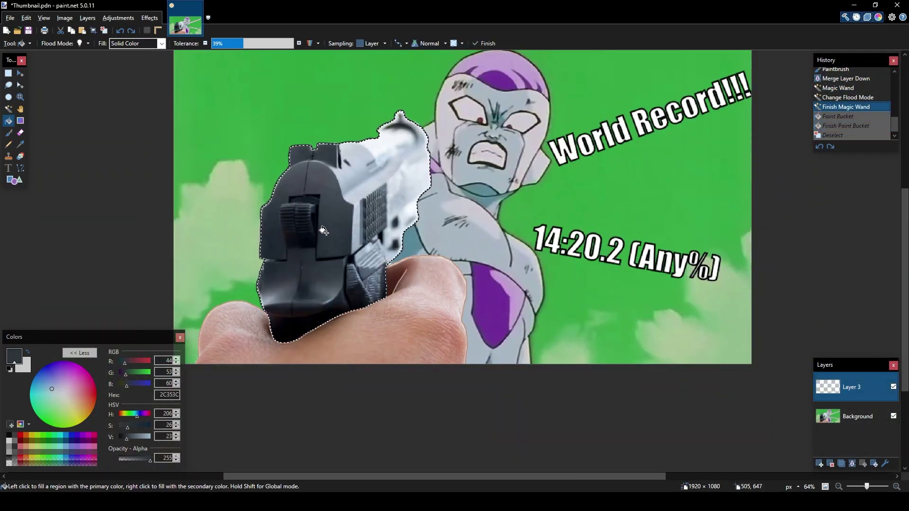
pyautogui.hotkey('ctrl', 'd')
# - Trace the boundary between the pistol's dark rear face and its silver side with the size 3 Paintbrush
pyautogui.press('b')
pyautogui.scroll(3, 301, 280)
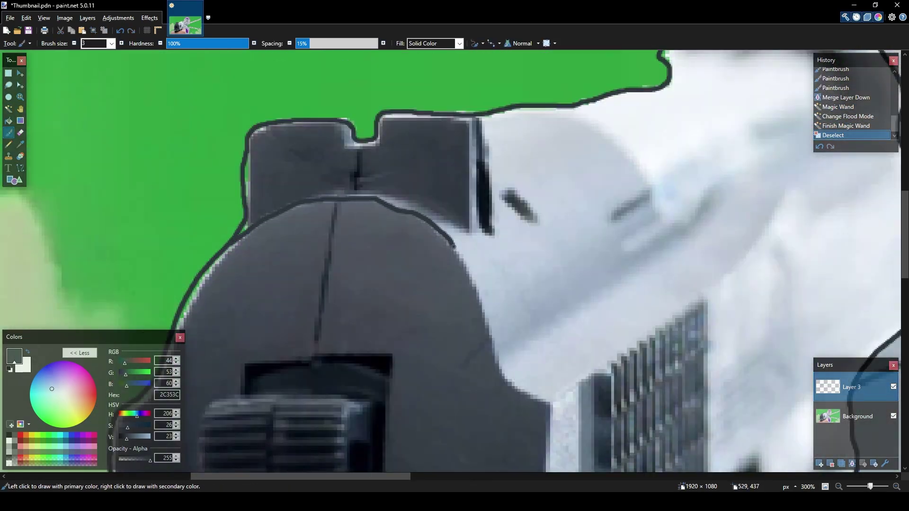
pyautogui.moveTo(513, 391); pyautogui.dragTo(550, 403)
pyautogui.scroll(-5, 551, 189)
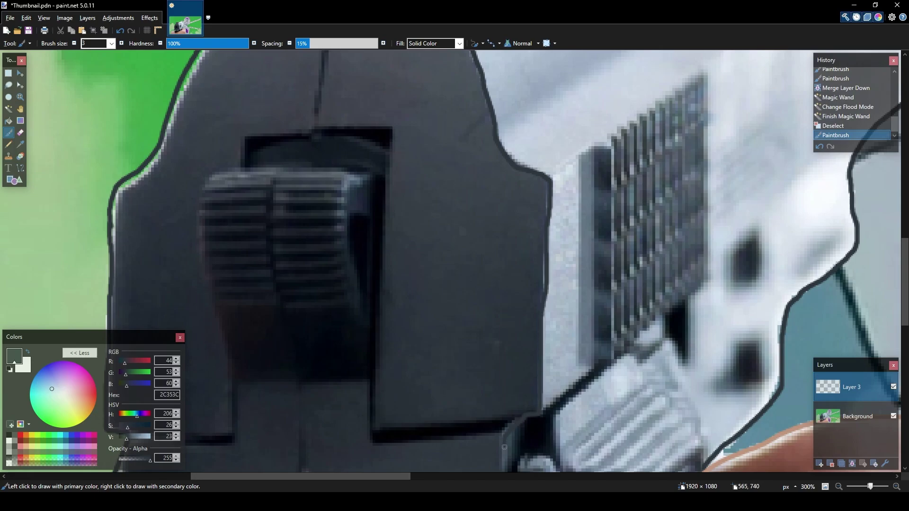
pyautogui.scroll(-5, 504, 447)
# - Trace the dark grip's lower right boundary on a new layer and merge it into the outline layer
pyautogui.click(857, 416)
pyautogui.hotkey('ctrl', 'shift', 'n')
pyautogui.scroll(6, 487, 349)
pyautogui.moveTo(305, 61); pyautogui.dragTo(487, 349)
pyautogui.scroll(-6, 503, 360)
pyautogui.hotkey('ctrl', 'm')
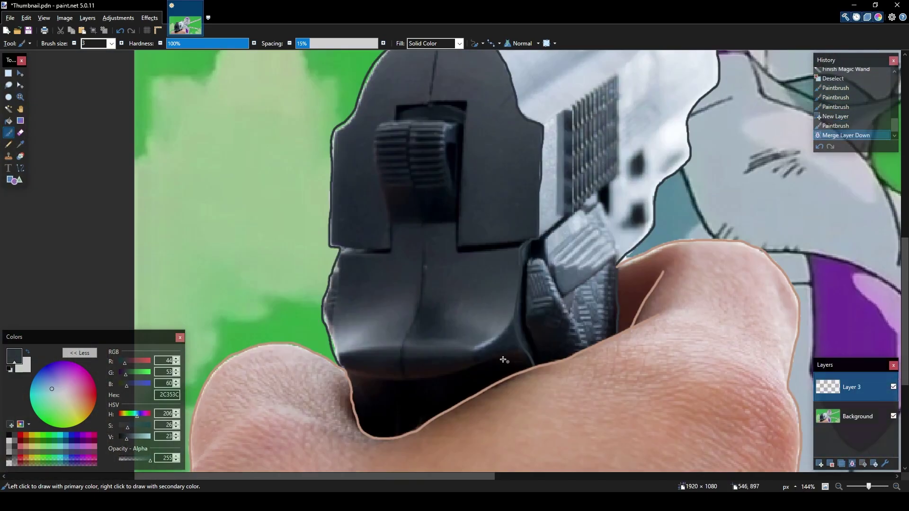
# - Fill the pistol's rear and grip with dark slate and its side with light blue-grey
pyautogui.press('f')
pyautogui.click(503, 360)
pyautogui.scroll(-3, 503, 360)
pyautogui.click(447, 217)
# - Sample the hand outline's colour C1957C and fill the whole hand area with it
pyautogui.scroll(6, 524, 366)
pyautogui.press('k')
pyautogui.click(447, 319)
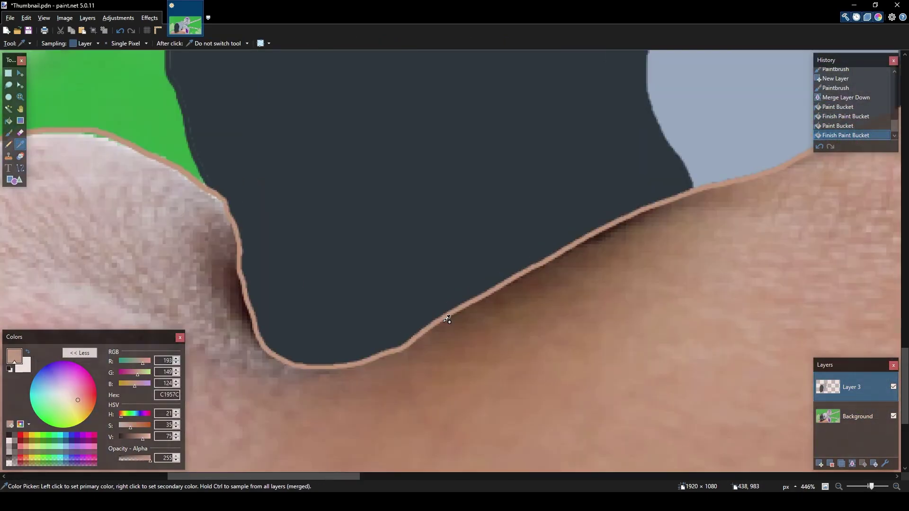
pyautogui.press('s')
pyautogui.click(473, 360)
pyautogui.press('f')
pyautogui.click(473, 360)
pyautogui.hotkey('ctrl', 'd')
# - Add a layer between the fills and the Background, and outline the character's right torso edge in A8B6C3
pyautogui.scroll(-8, 487, 251)
pyautogui.click(857, 416)
pyautogui.press('b')
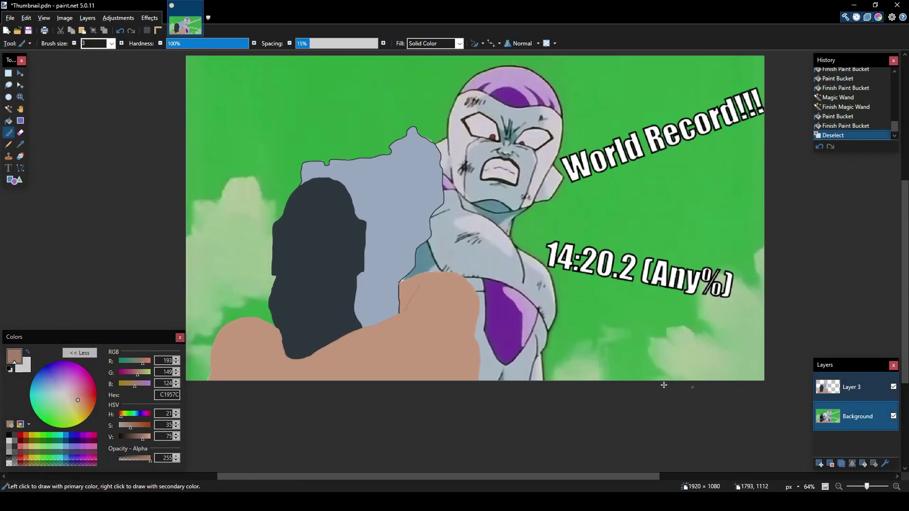
pyautogui.hotkey('ctrl', 'shift', 'n')
pyautogui.scroll(8, 582, 372)
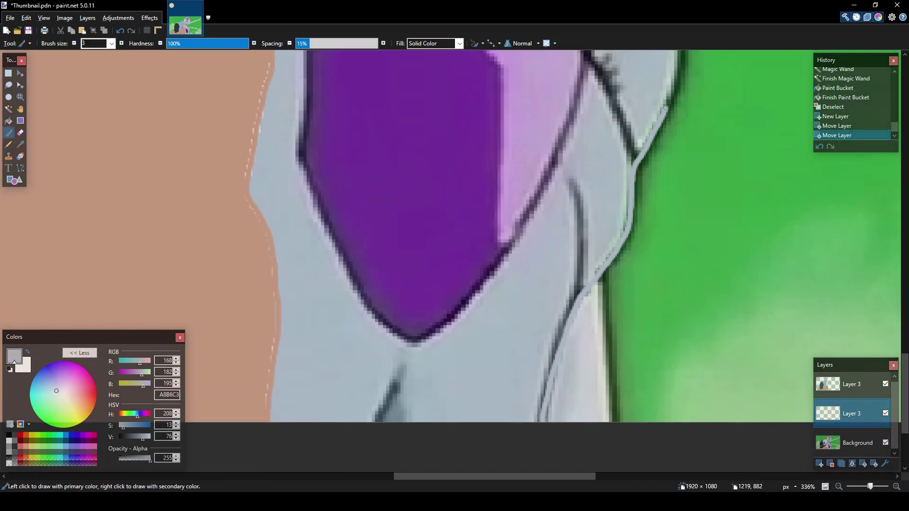
pyautogui.scroll(6, 665, 108)
pyautogui.moveTo(686, 416); pyautogui.dragTo(682, 345)
# - Outline the character's shoulder, neck and right ear in A8B6C3 with the size 3 Paintbrush
pyautogui.scroll(4, 546, 106)
pyautogui.moveTo(516, 313)
pyautogui.mouseDown()
pyautogui.moveTo(443, 205)
pyautogui.moveTo(450, 130)
pyautogui.mouseUp()
pyautogui.scroll(4, 473, 237)
pyautogui.moveTo(445, 469); pyautogui.dragTo(560, 278)
pyautogui.moveTo(689, 196); pyautogui.dragTo(665, 81)
pyautogui.scroll(2, 665, 81)
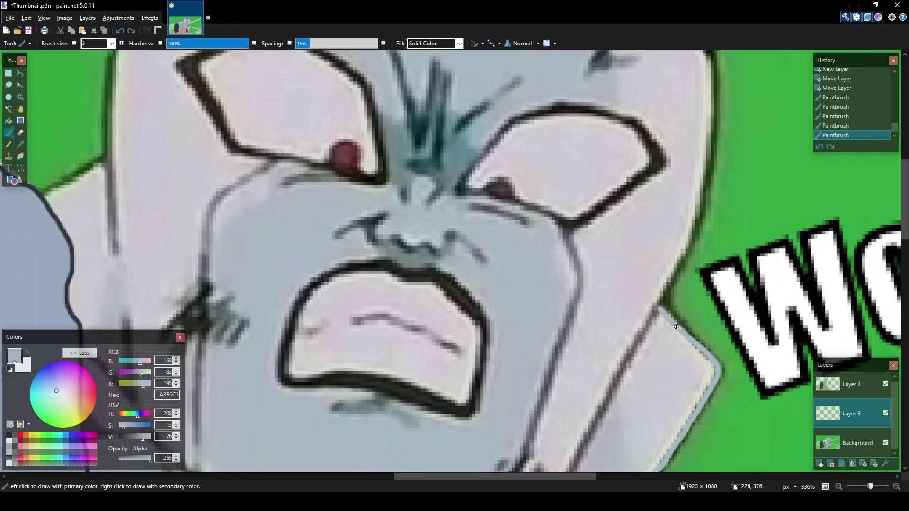
# - Outline the character's face along both cheeks and the forehead edge in A8B6C3
pyautogui.scroll(1, 663, 369)
pyautogui.moveTo(661, 371)
pyautogui.mouseDown()
pyautogui.moveTo(698, 272)
pyautogui.moveTo(713, 117)
pyautogui.mouseUp()
pyautogui.scroll(3, 713, 116)
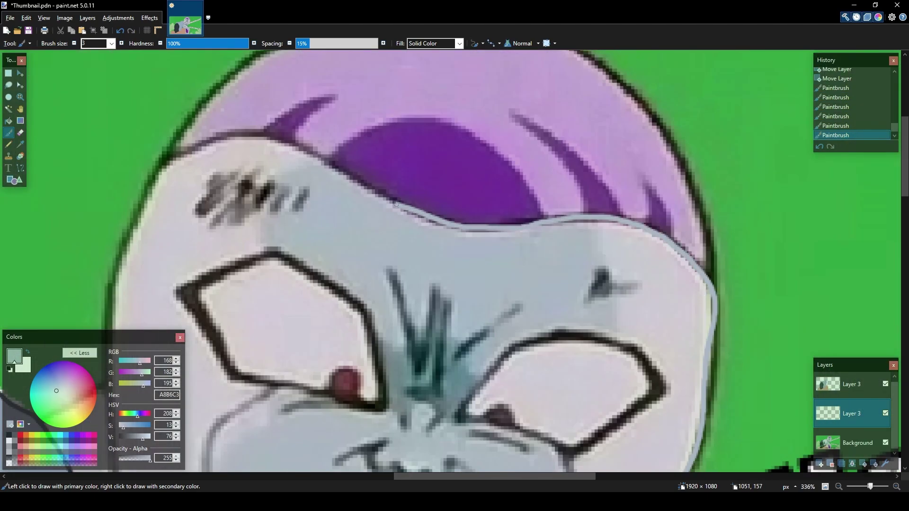
pyautogui.moveTo(172, 157); pyautogui.dragTo(435, 66)
pyautogui.moveTo(393, 237); pyautogui.dragTo(395, 298)
pyautogui.scroll(-5, 395, 298)
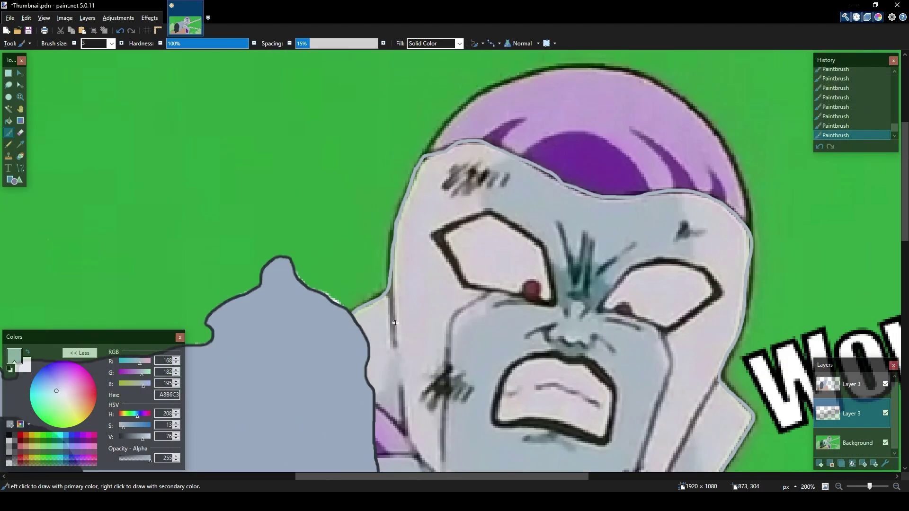
# - Trace the character's jawline and the neck lines beside the pistol in A8B6C3
pyautogui.scroll(6, 343, 151)
pyautogui.hscroll(5, 615, 285)
pyautogui.moveTo(512, 294); pyautogui.dragTo(371, 352)
pyautogui.scroll(-5, 476, 322)
pyautogui.scroll(4, 492, 281)
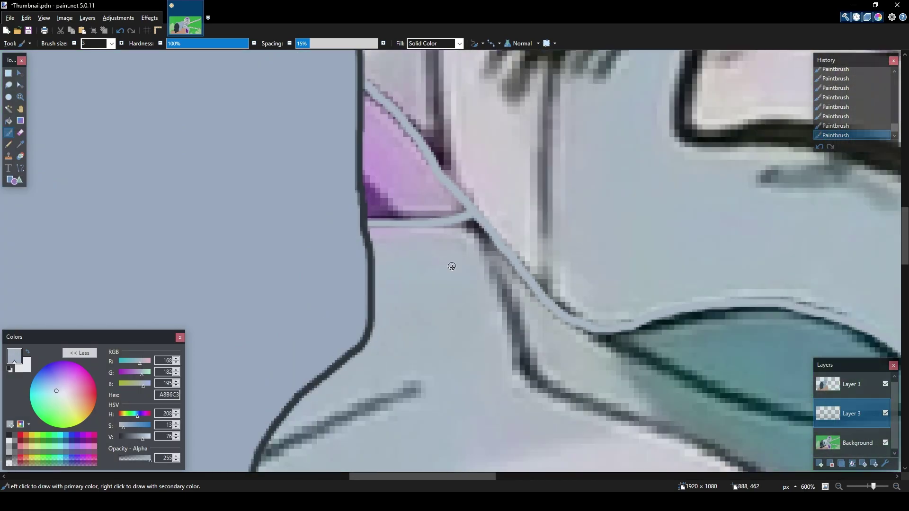
# - Set the colour to purple 7E32AD and outline the chest patch with the size 3 Paintbrush
pyautogui.scroll(-4, 492, 281)
pyautogui.scroll(5, 492, 280)
pyautogui.press('k')
pyautogui.click(360, 294)
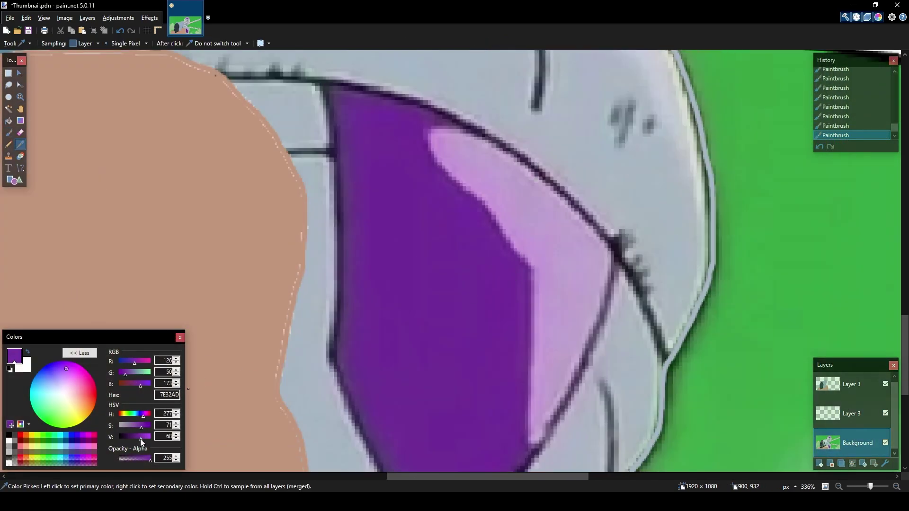
pyautogui.moveTo(336, 292); pyautogui.dragTo(337, 319)
pyautogui.scroll(-3, 338, 146)
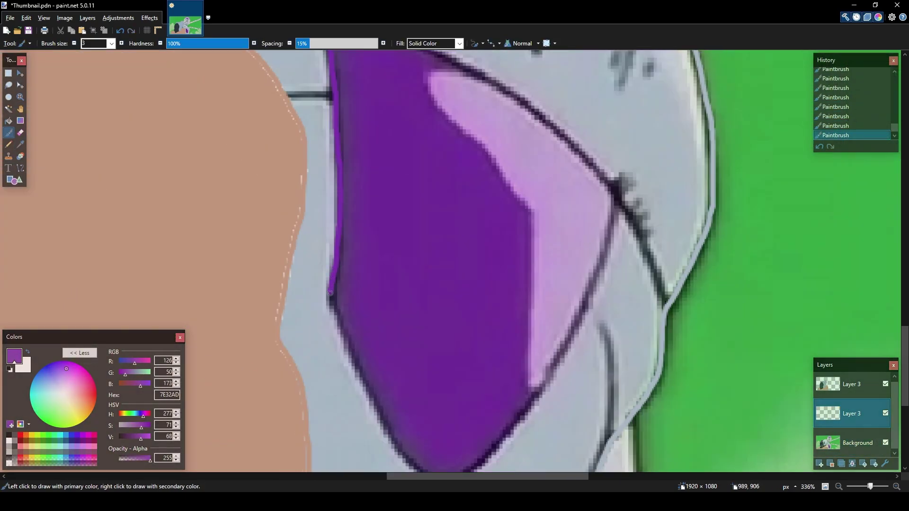
pyautogui.scroll(-4, 384, 185)
pyautogui.scroll(4, 560, 177)
pyautogui.moveTo(504, 358)
pyautogui.mouseDown()
pyautogui.moveTo(547, 267)
pyautogui.moveTo(487, 293)
pyautogui.mouseUp()
pyautogui.scroll(3, 539, 171)
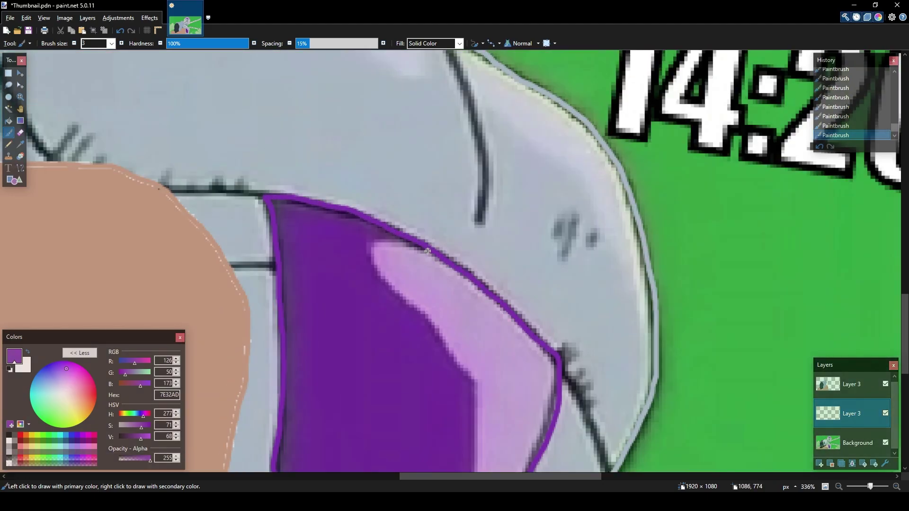
# - Trace the boundary of the chest patch's light highlight in purple, and undo the last stray stroke
pyautogui.moveTo(420, 308); pyautogui.dragTo(476, 393)
pyautogui.scroll(-3, 467, 376)
pyautogui.moveTo(475, 221); pyautogui.dragTo(475, 256)
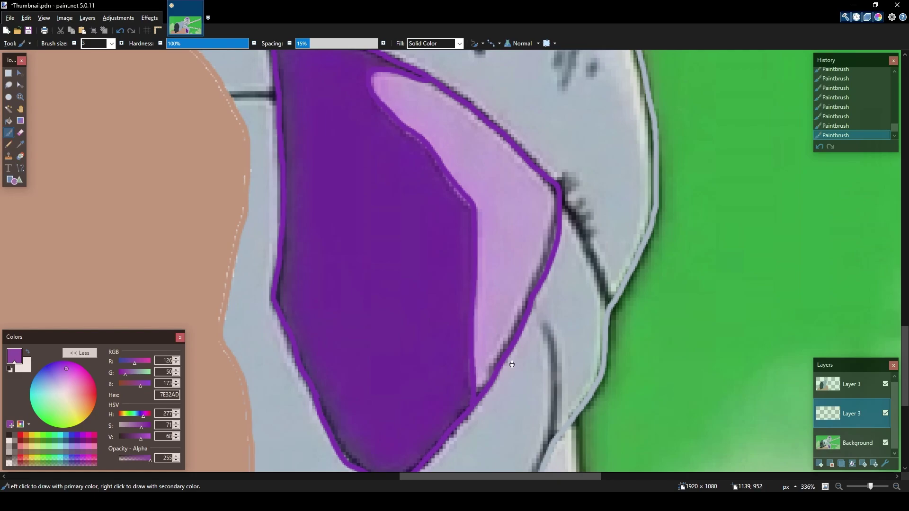
pyautogui.scroll(-2, 512, 364)
pyautogui.scroll(4, 402, 142)
pyautogui.hotkey('ctrl', 'z')
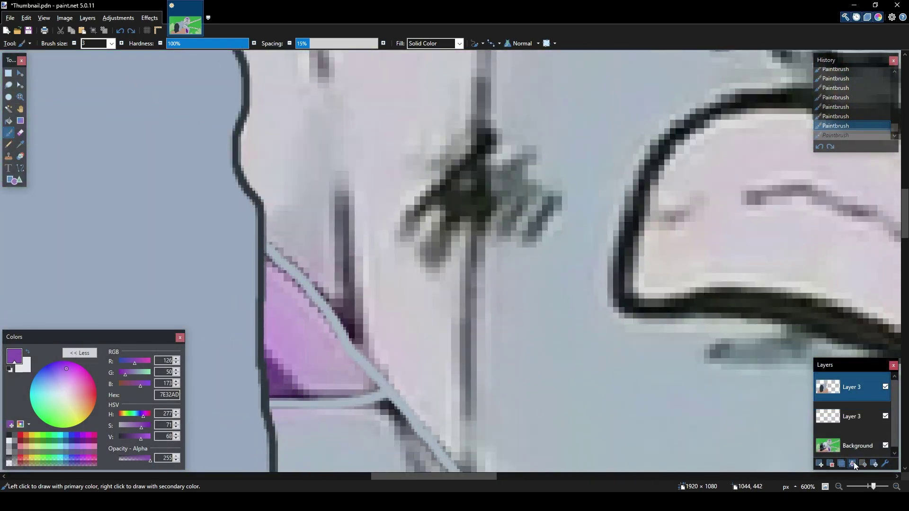
# - Merge the outlines down and trace the dark markings on the character's head in 7E32AD on a new layer
pyautogui.click(853, 464)
pyautogui.click(819, 464)
pyautogui.scroll(2, 454, 237)
pyautogui.scroll(-2, 454, 237)
pyautogui.moveTo(194, 222); pyautogui.dragTo(286, 182)
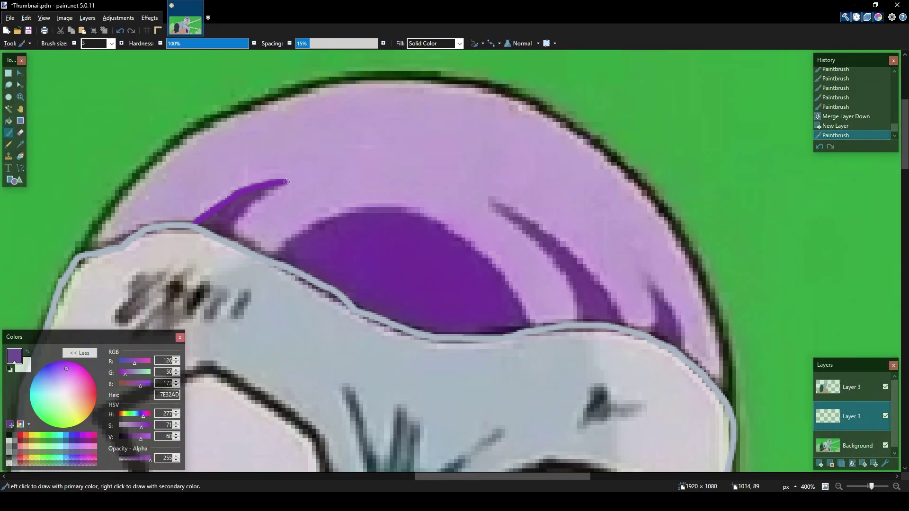
pyautogui.hotkey('ctrl', 'z')
pyautogui.moveTo(579, 315); pyautogui.dragTo(495, 210)
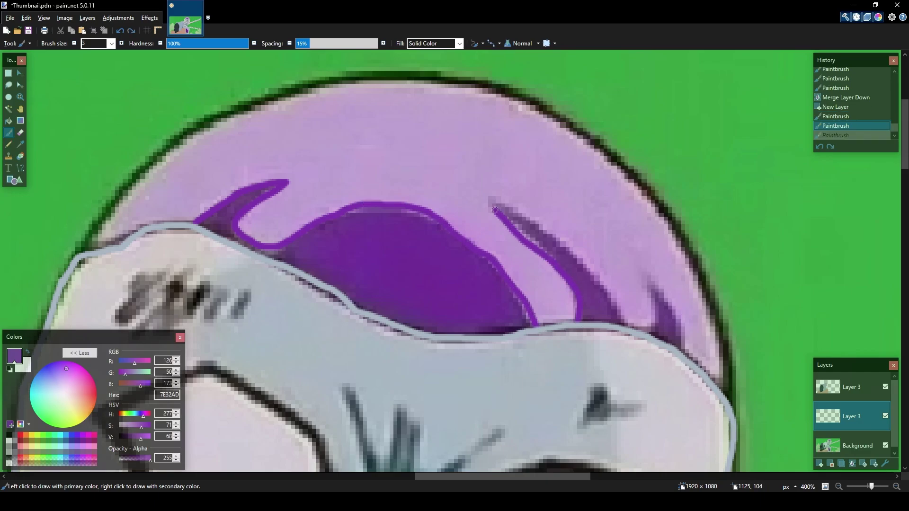
# - Merge the head markings down and outline the purple crown in BEA2D2 on a new layer
pyautogui.hotkey('ctrl', 'm')
pyautogui.hotkey('ctrl', 'shift', 'n')
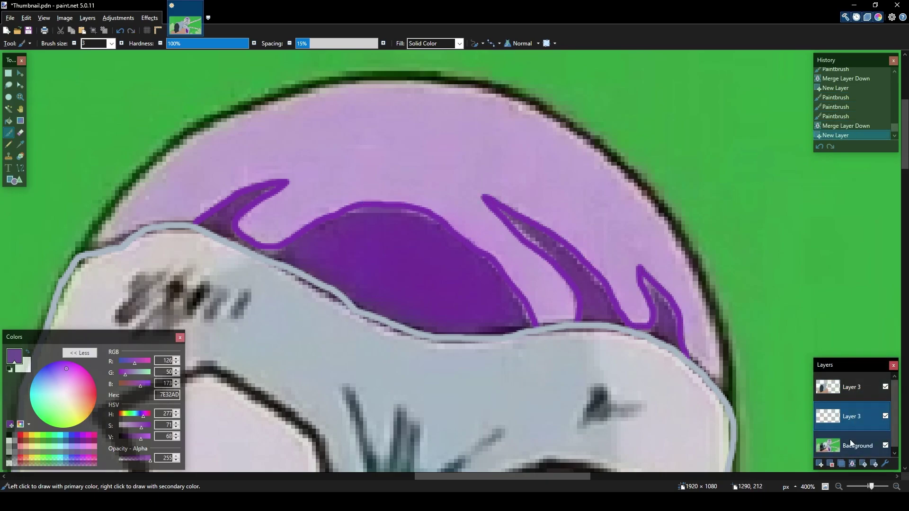
pyautogui.press('k')
pyautogui.click(733, 411)
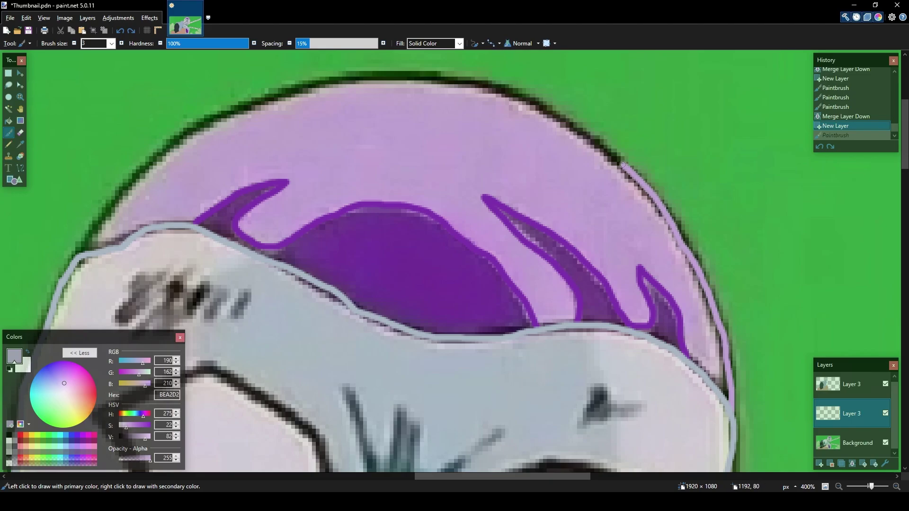
pyautogui.scroll(-5, 76, 261)
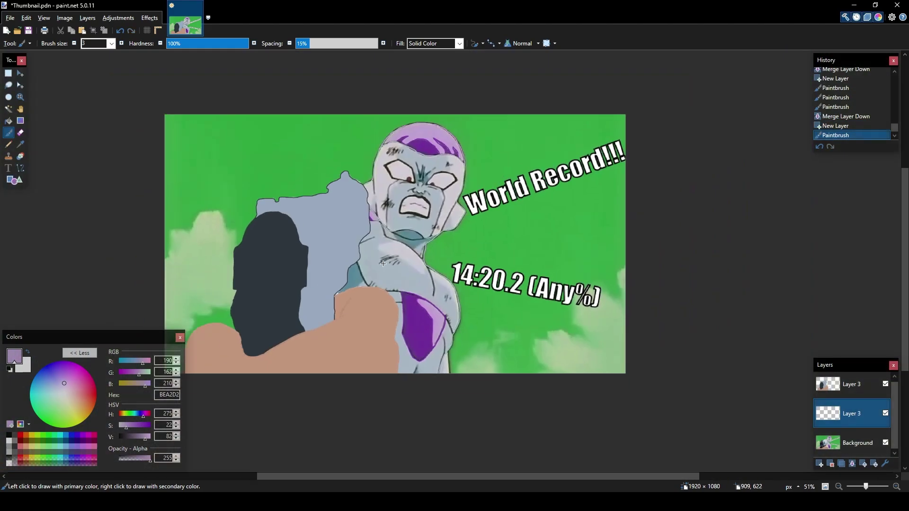
# - Merge the crown outline down and select the chest patch's highlight area with the Magic Wand
pyautogui.scroll(1, 455, 284)
pyautogui.click(852, 464)
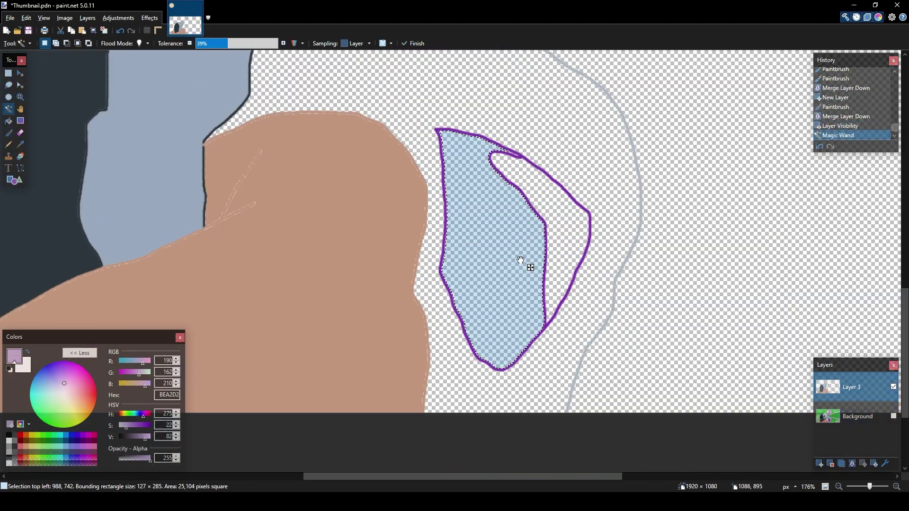
pyautogui.click(564, 223)
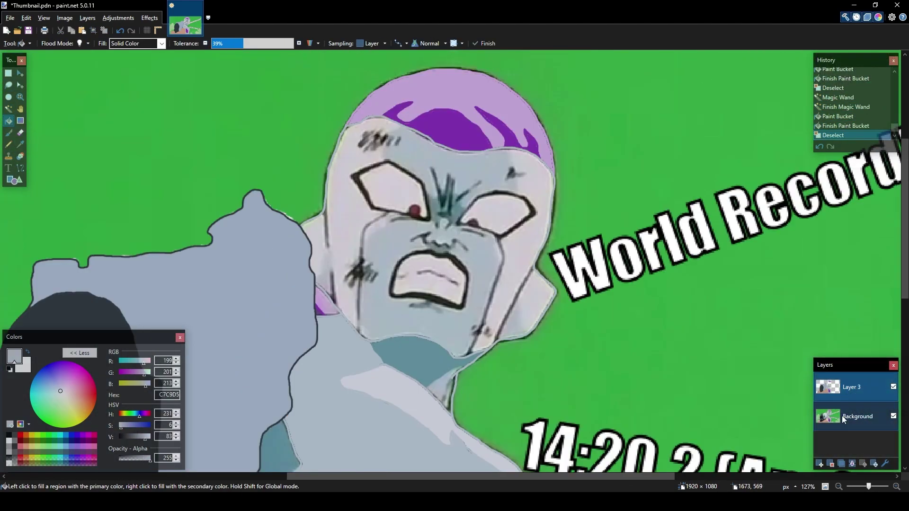
# - Hide the Background layer and paint over the gaps along the pistol's left edge in 2C353C at brush size 8
pyautogui.click(893, 416)
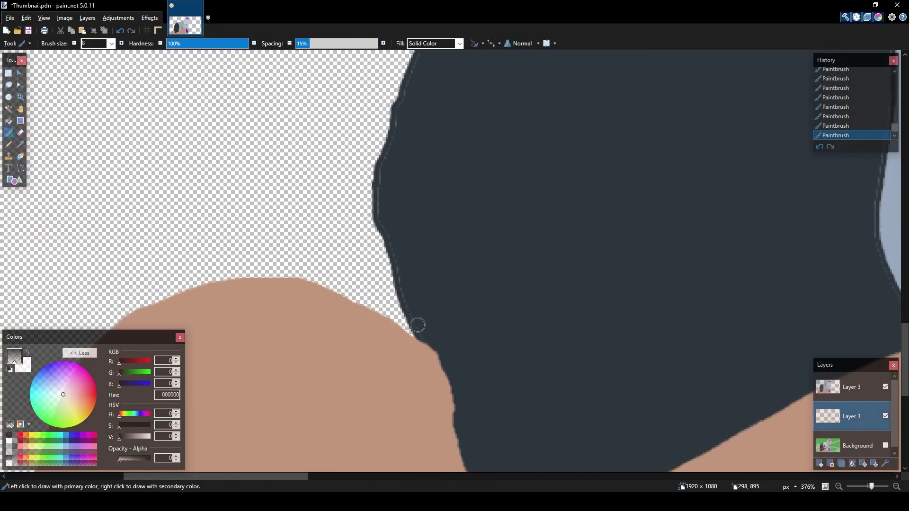
pyautogui.keyDown('ctrl'); pyautogui.click(544, 243); pyautogui.keyUp('ctrl')
pyautogui.scroll(-1, 429, 321)
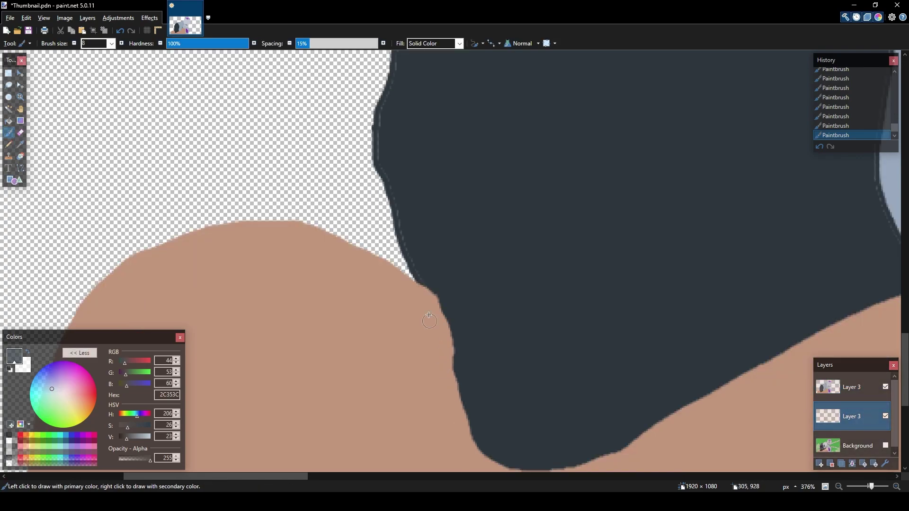
pyautogui.scroll(2, 385, 231)
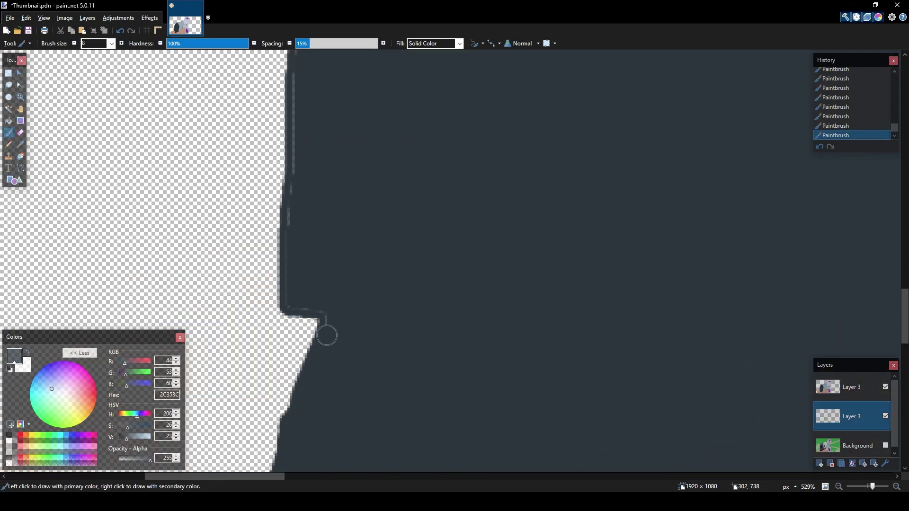
pyautogui.moveTo(292, 196)
pyautogui.mouseDown()
pyautogui.moveTo(301, 323)
pyautogui.moveTo(296, 197)
pyautogui.mouseUp()
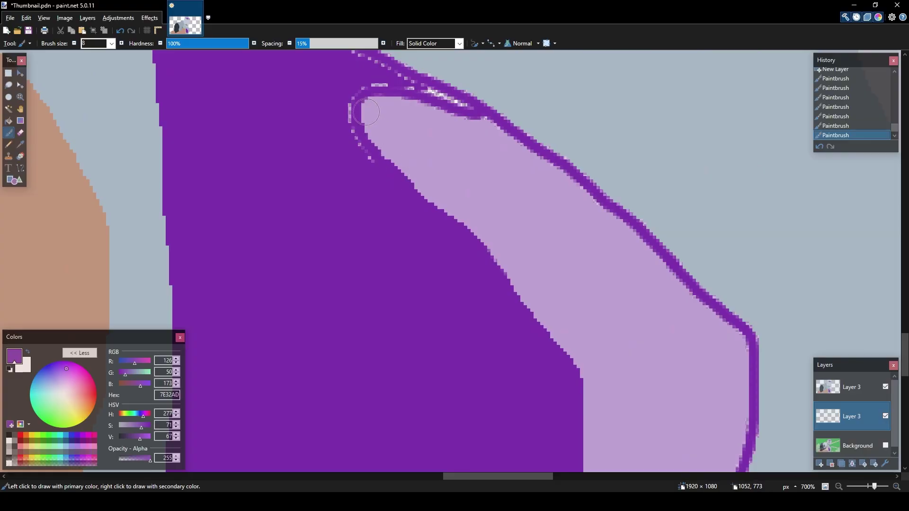
# - Paint over the outline gaps in the purple chest patch and head markings with 7E32AD at brush size 8
pyautogui.scroll(-5, 457, 251)
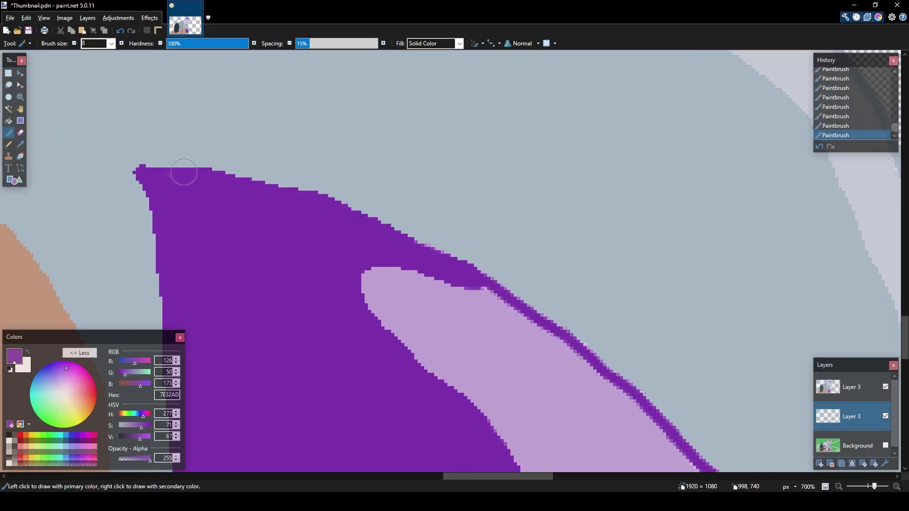
pyautogui.scroll(8, 570, 247)
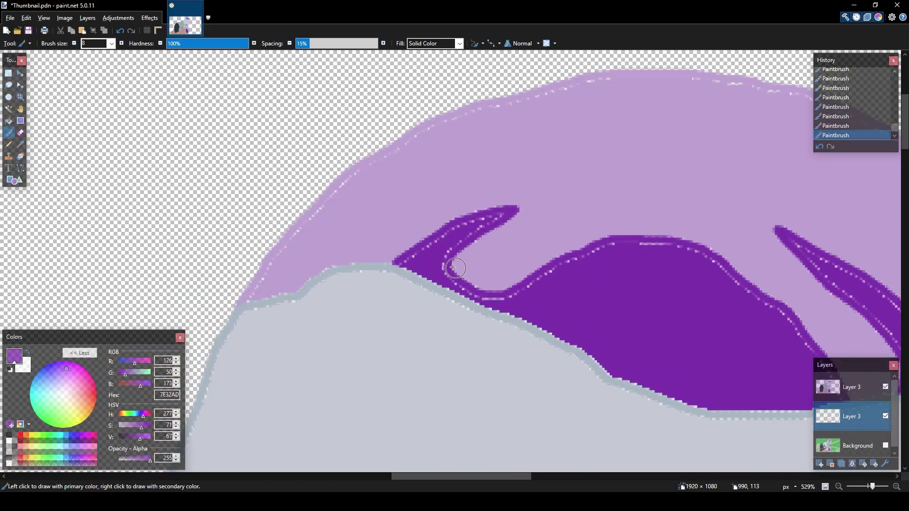
pyautogui.scroll(-2, 648, 382)
pyautogui.scroll(2, 562, 399)
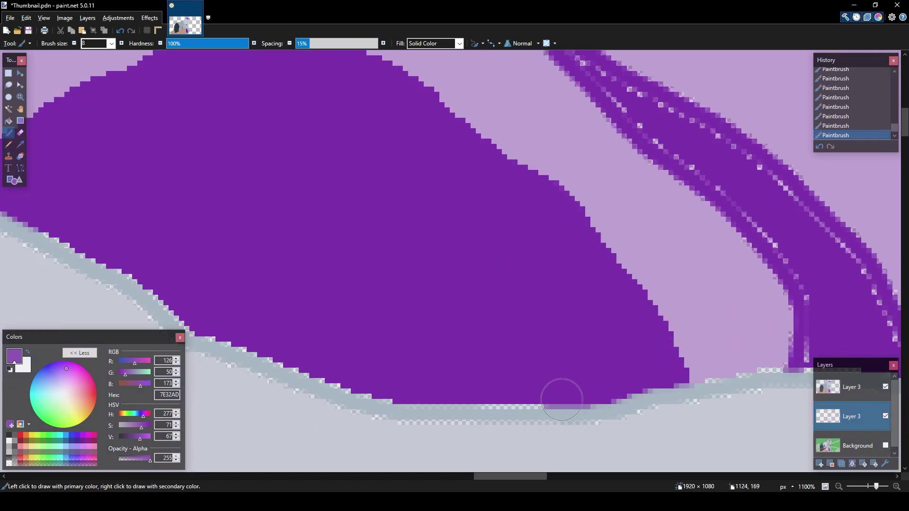
pyautogui.scroll(-3, 266, 302)
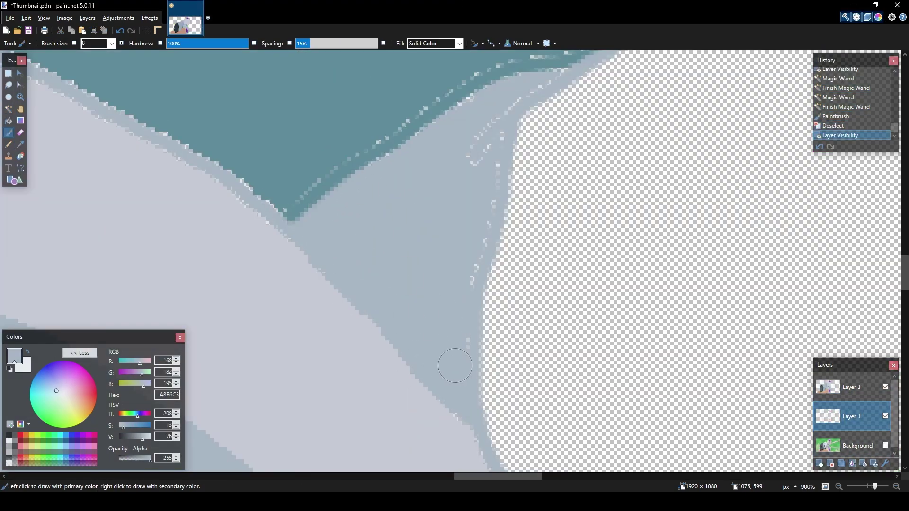
# - Paint over the outline gaps along the neck's edge below the teal collar with A8B6C3 at brush size 8
pyautogui.moveTo(455, 365); pyautogui.dragTo(511, 214)
pyautogui.hotkey('ctrl', 'z')
pyautogui.moveTo(471, 424); pyautogui.dragTo(468, 303)
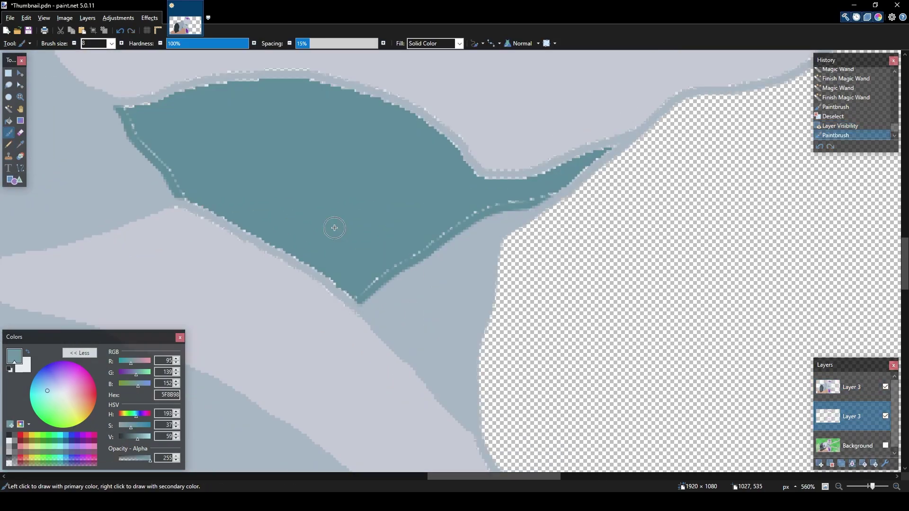
# - Merge the layer down, add a new layer and paint over the teal collar's outline gaps with 5F8B98
pyautogui.click(853, 464)
pyautogui.hotkey('ctrl', 'shift', 'n')
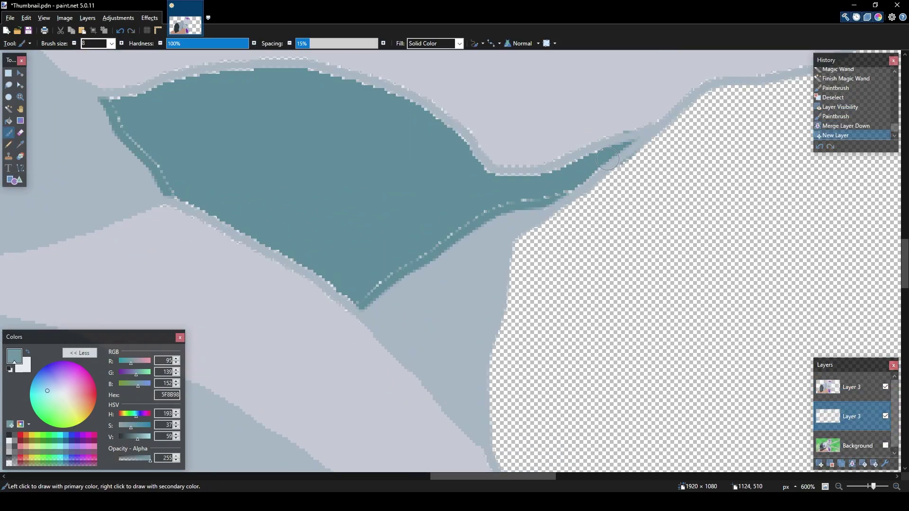
pyautogui.hscroll(-5, 176, 163)
pyautogui.click(358, 104)
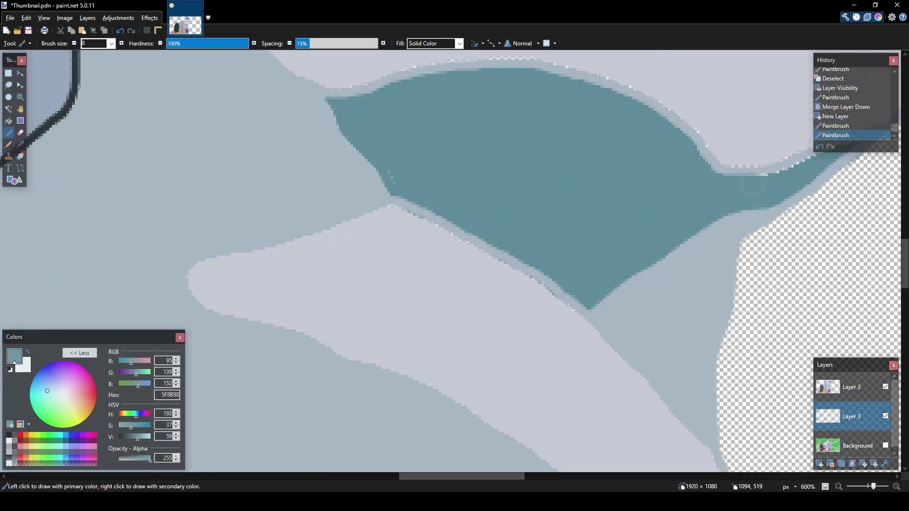
pyautogui.moveTo(752, 184)
pyautogui.mouseDown()
pyautogui.moveTo(528, 207)
pyautogui.moveTo(476, 239)
pyautogui.mouseUp()
pyautogui.hscroll(-2, 476, 240)
pyautogui.scroll(-2, 405, 267)
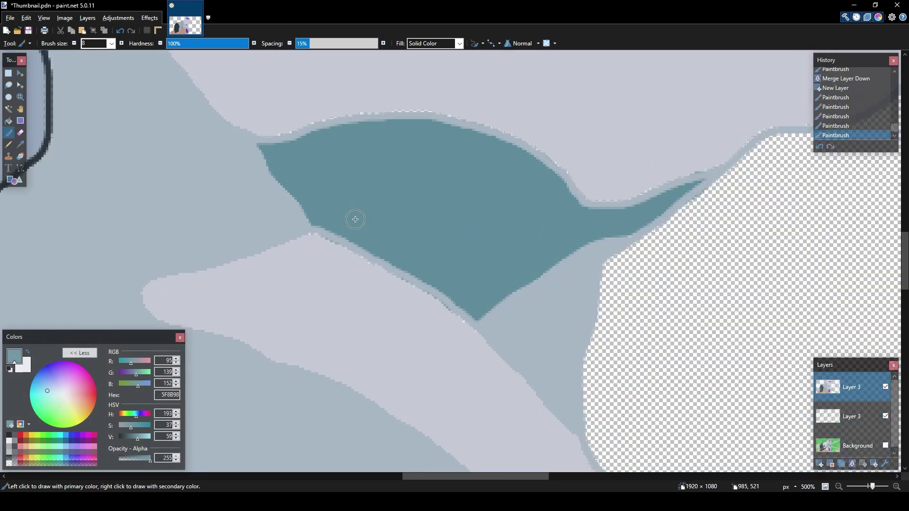
# - Paint over the dark outline along the outer edge of the chest patch's highlight with BEA2D2
pyautogui.scroll(-3, 355, 217)
pyautogui.press('k')
pyautogui.scroll(4, 412, 211)
pyautogui.click(412, 212)
pyautogui.scroll(1, 373, 161)
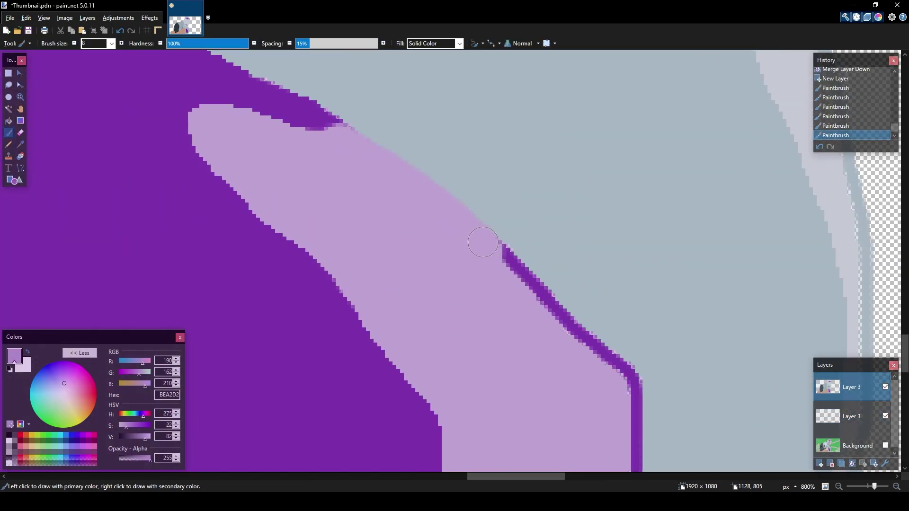
pyautogui.moveTo(569, 330); pyautogui.dragTo(625, 374)
pyautogui.scroll(-3, 632, 226)
pyautogui.scroll(-3, 617, 365)
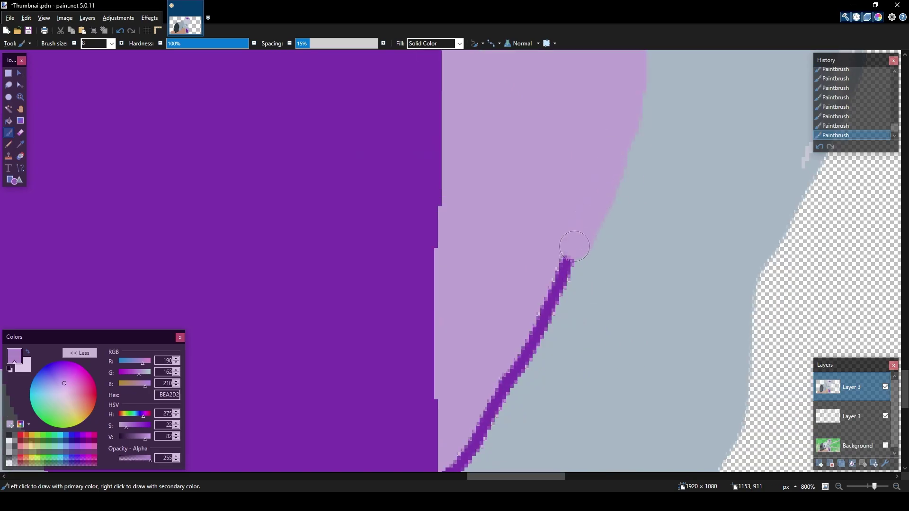
# - Finish the lower tip of the chest patch's highlight in BEA2D2 at brush size 3
pyautogui.press('[')
pyautogui.press('[')
pyautogui.press('[')
pyautogui.press('[')
pyautogui.press('[')
pyautogui.scroll(-2, 515, 345)
pyautogui.moveTo(515, 345)
pyautogui.mouseDown()
pyautogui.moveTo(502, 275)
pyautogui.moveTo(463, 335)
pyautogui.mouseUp()
pyautogui.scroll(1, 398, 331)
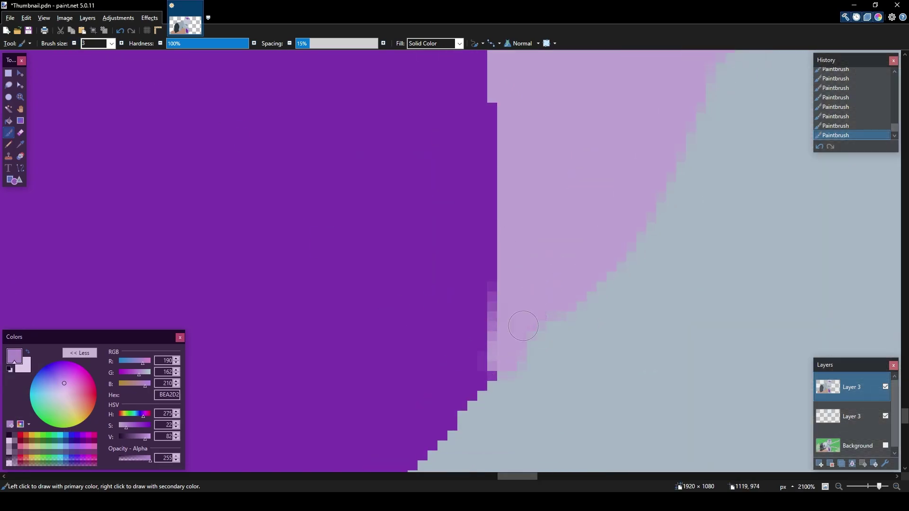
# - Paint over the outline gaps along the shoulder's outer edge with the light grey C7C9D5, switching to brush size 8
pyautogui.scroll(-3, 399, 331)
pyautogui.scroll(3, 521, 227)
pyautogui.press('k')
pyautogui.click(521, 227)
pyautogui.moveTo(481, 419); pyautogui.dragTo(499, 385)
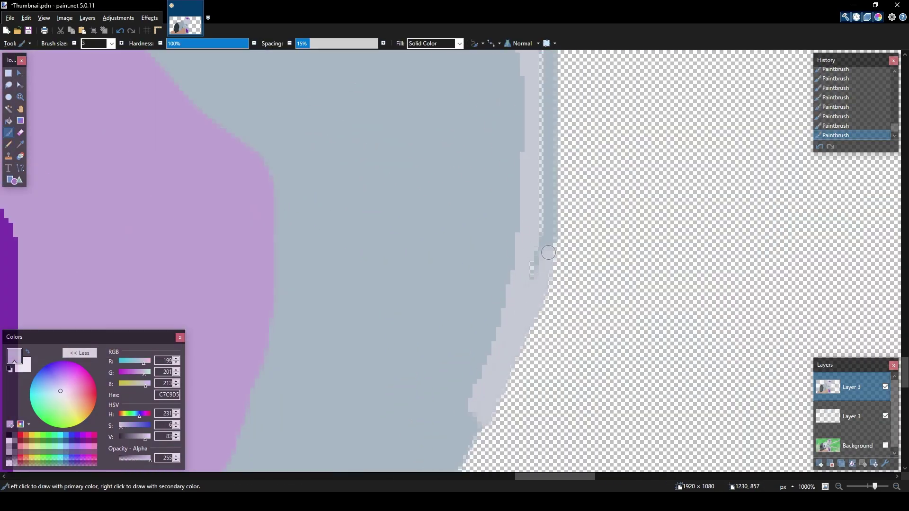
pyautogui.scroll(-2, 548, 253)
pyautogui.moveTo(538, 328); pyautogui.dragTo(496, 107)
pyautogui.scroll(3, 495, 108)
pyautogui.moveTo(497, 284); pyautogui.dragTo(465, 200)
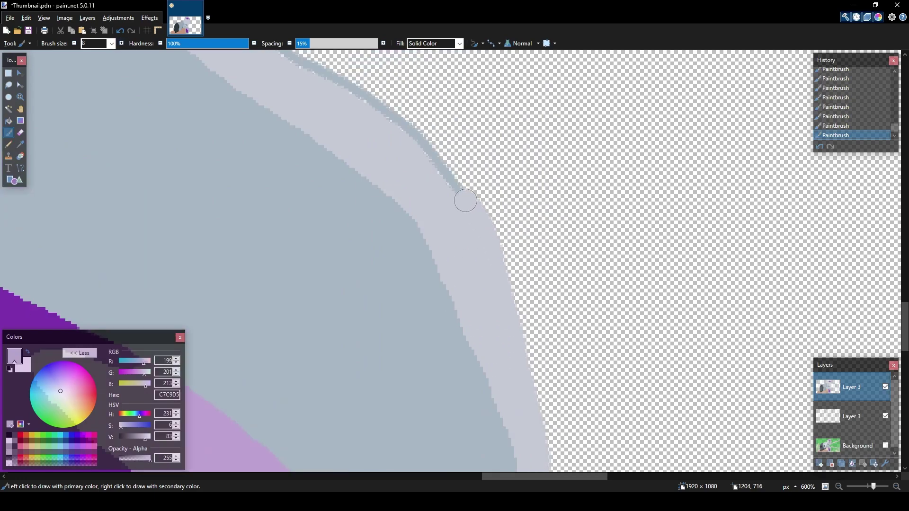
pyautogui.scroll(3, 379, 114)
pyautogui.moveTo(547, 337); pyautogui.dragTo(331, 193)
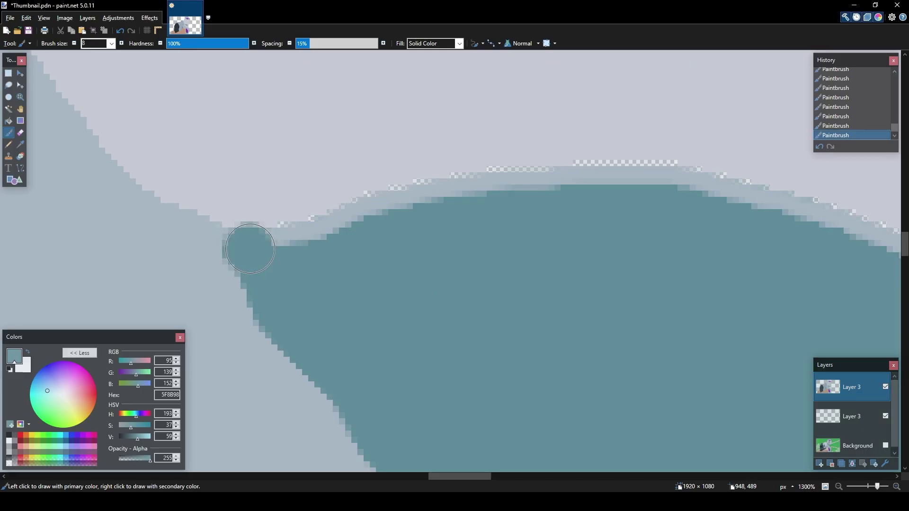
# - Paint over the gaps along the teal collar's upper edge with 5F8B98
pyautogui.moveTo(247, 248)
pyautogui.mouseDown()
pyautogui.moveTo(390, 208)
pyautogui.moveTo(568, 186)
pyautogui.moveTo(704, 197)
pyautogui.mouseUp()
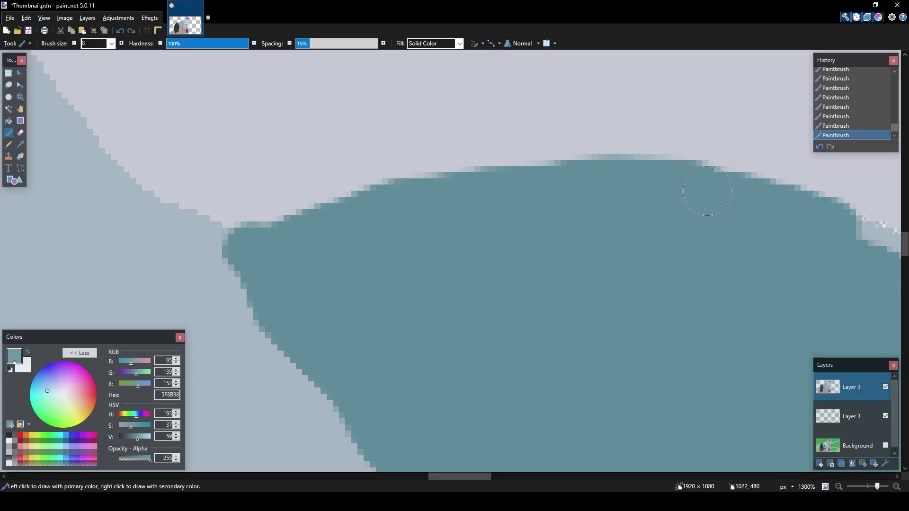
pyautogui.hscroll(5, 704, 197)
pyautogui.moveTo(440, 222); pyautogui.dragTo(584, 355)
pyautogui.hscroll(5, 584, 355)
# - Sample the face colour C7C9D5 and paint over the jaw outline above the collar's narrow tip
pyautogui.press('k')
pyautogui.click(396, 302)
pyautogui.press('b')
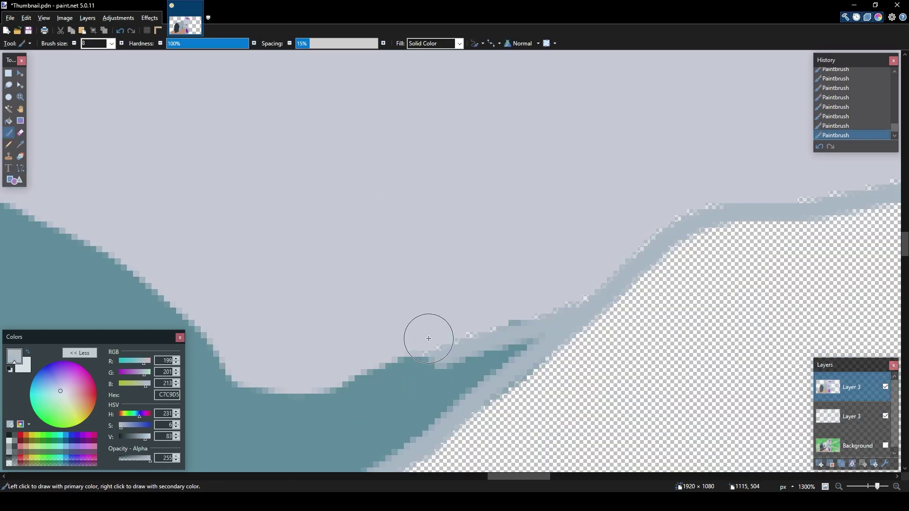
pyautogui.moveTo(426, 335); pyautogui.dragTo(526, 311)
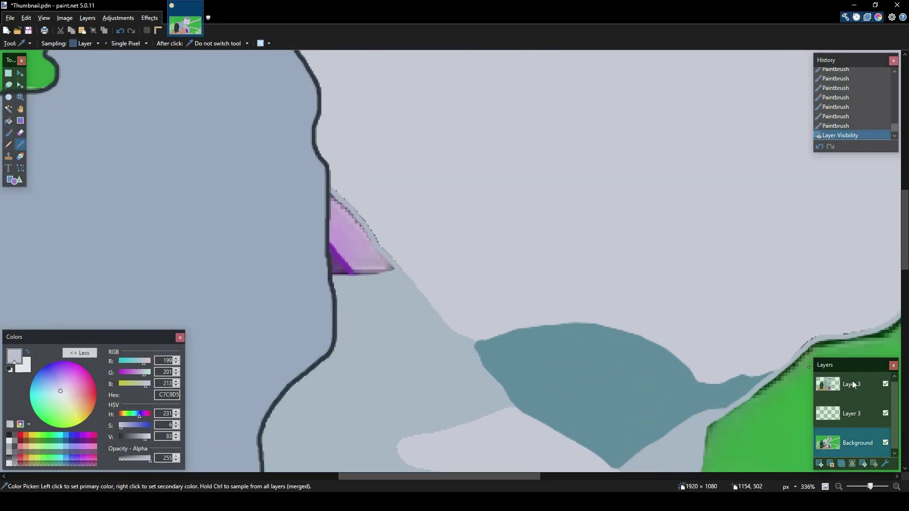
# - Paint the small purple patch between the pistol and the face with 7E32AD and BEA2D2 on the lower layer
pyautogui.scroll(5, 355, 235)
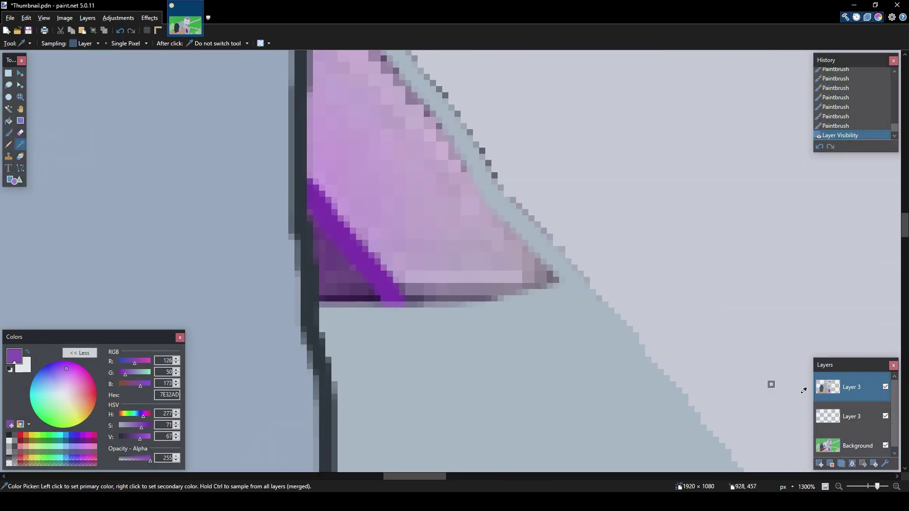
pyautogui.click(853, 417)
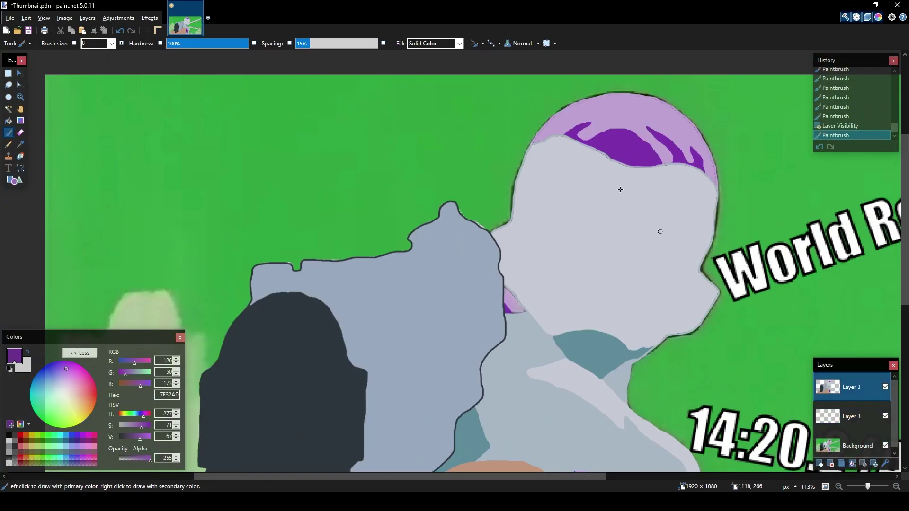
pyautogui.press('k')
pyautogui.click(579, 253)
pyautogui.press('b')
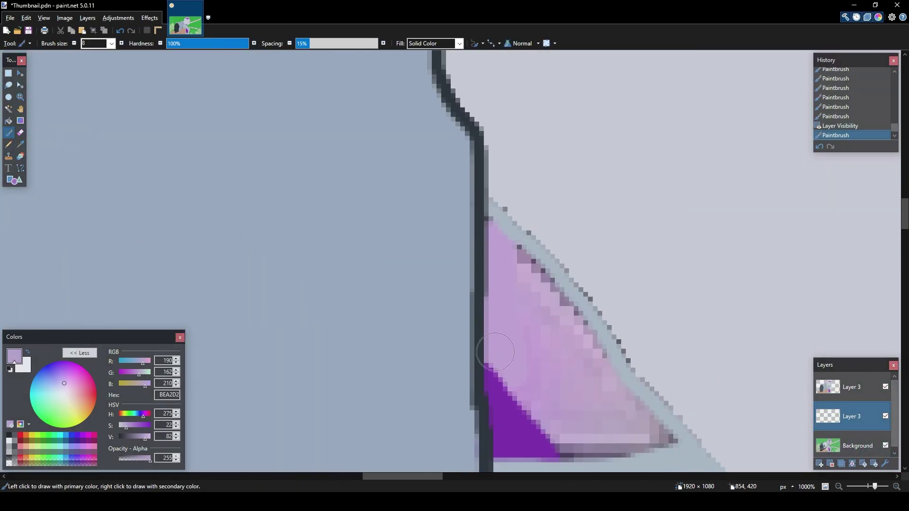
pyautogui.moveTo(559, 447); pyautogui.dragTo(672, 438)
pyautogui.moveTo(521, 251); pyautogui.dragTo(604, 353)
# - Merge the upper Layer 3 down and hide the Background layer
pyautogui.click(852, 387)
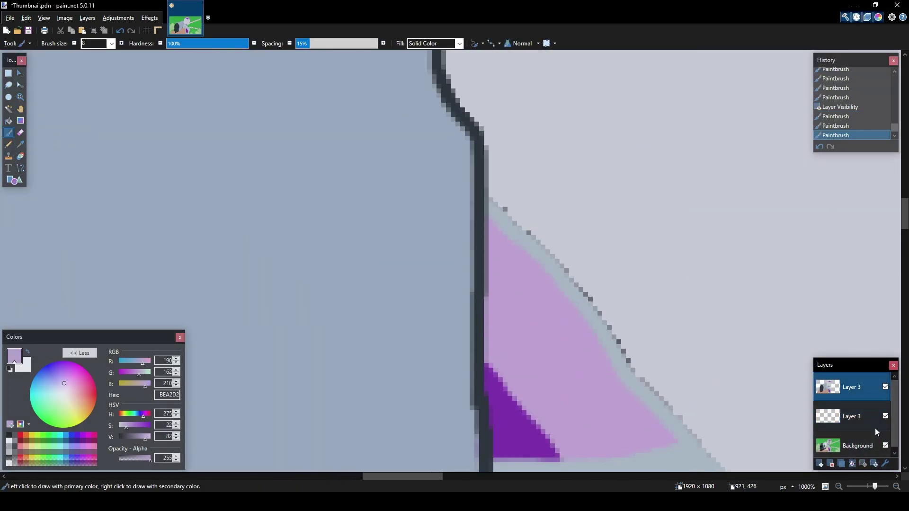
pyautogui.hotkey('ctrl', 'm')
pyautogui.click(894, 416)
# - Paint over the outline gaps around the small purple patch beside the pistol with BEA2D2 and 7E32AD at brush size 3
pyautogui.hscroll(3, 524, 306)
pyautogui.press('[')
pyautogui.press('[')
pyautogui.press('[')
pyautogui.press('[')
pyautogui.press('[')
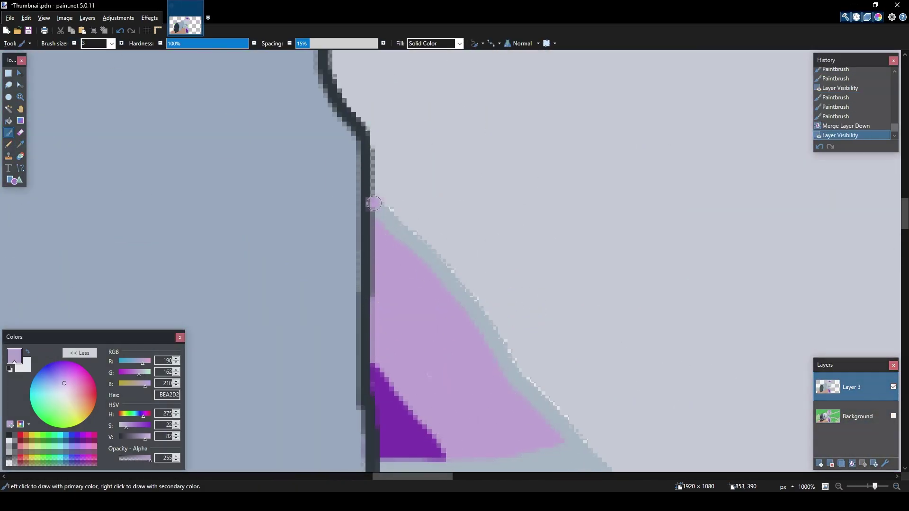
pyautogui.scroll(-6, 502, 343)
pyautogui.moveTo(523, 144); pyautogui.dragTo(549, 179)
pyautogui.scroll(3, 551, 203)
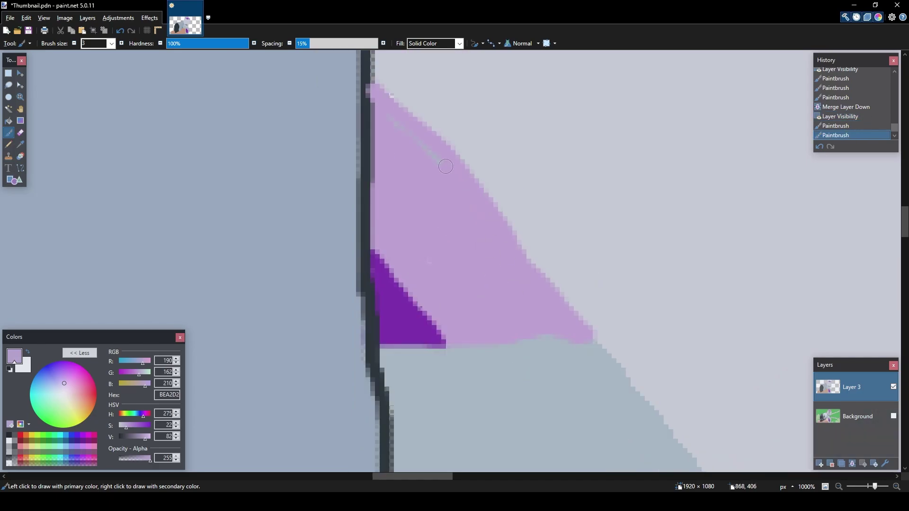
pyautogui.moveTo(433, 155); pyautogui.dragTo(428, 236)
pyautogui.keyDown('ctrl'); pyautogui.click(386, 270); pyautogui.keyUp('ctrl')
pyautogui.scroll(-6, 474, 284)
pyautogui.scroll(8, 545, 316)
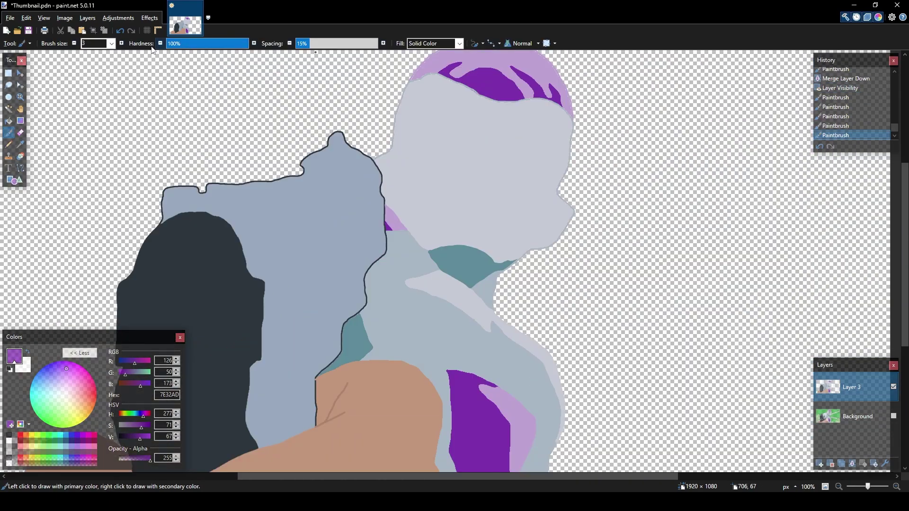
# - Paint over the jaw's lower outline from the collar to the chin with C7C9D5 at brush size 8
pyautogui.keyDown('ctrl'); pyautogui.click(477, 223); pyautogui.keyUp('ctrl')
pyautogui.press(']')
pyautogui.press(']')
pyautogui.press(']')
pyautogui.press(']')
pyautogui.press(']')
pyautogui.moveTo(550, 203); pyautogui.dragTo(668, 183)
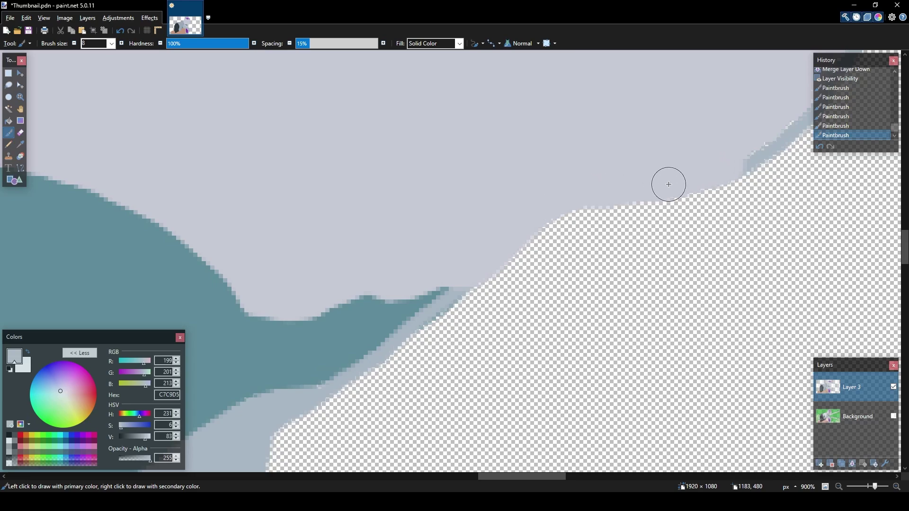
pyautogui.scroll(6, 667, 183)
pyautogui.hscroll(10, 668, 183)
pyautogui.moveTo(389, 358); pyautogui.dragTo(506, 185)
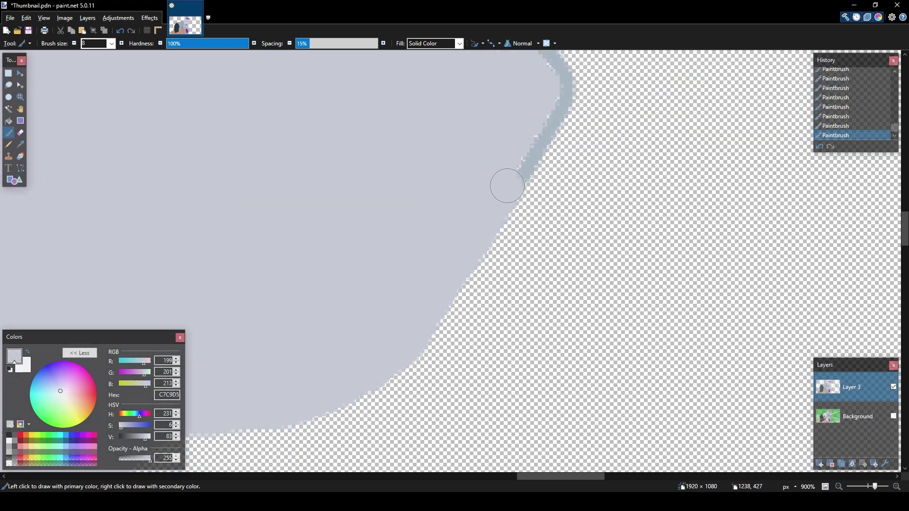
# - Paint over the outline along the front of the face from the chin up to the purple crown in C7C9D5
pyautogui.scroll(5, 505, 185)
pyautogui.moveTo(550, 446)
pyautogui.mouseDown()
pyautogui.moveTo(554, 412)
pyautogui.moveTo(406, 265)
pyautogui.moveTo(424, 181)
pyautogui.mouseUp()
pyautogui.scroll(5, 423, 182)
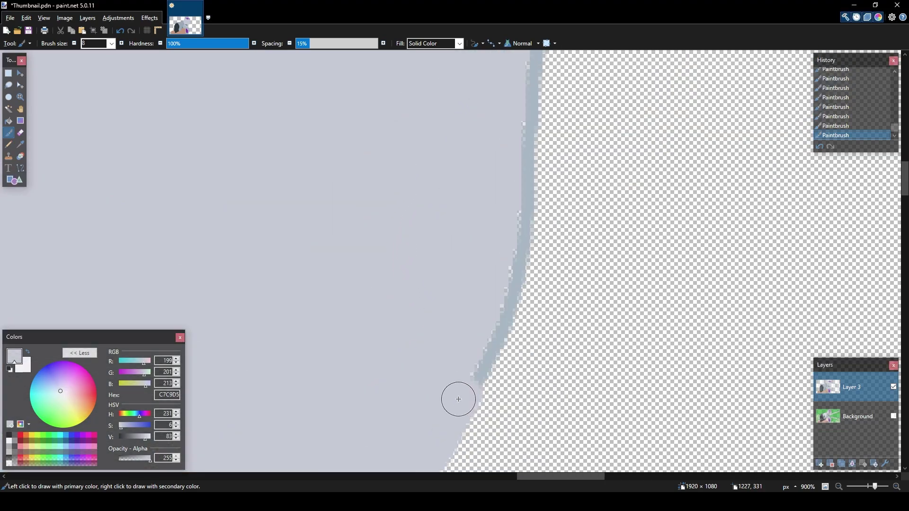
pyautogui.moveTo(458, 398)
pyautogui.mouseDown()
pyautogui.moveTo(497, 321)
pyautogui.moveTo(519, 186)
pyautogui.mouseUp()
pyautogui.scroll(5, 520, 186)
pyautogui.moveTo(523, 416)
pyautogui.mouseDown()
pyautogui.moveTo(548, 281)
pyautogui.moveTo(505, 172)
pyautogui.mouseUp()
pyautogui.scroll(5, 505, 172)
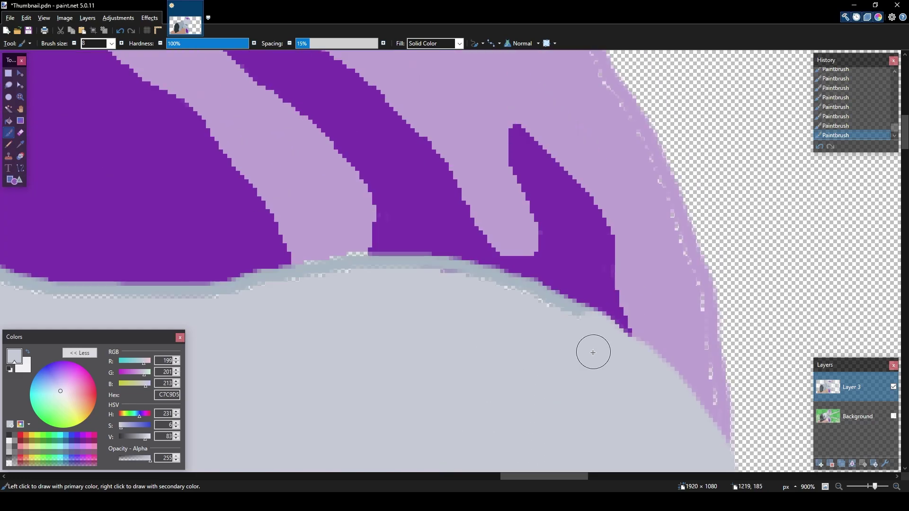
# - Paint over the grey outline between the face and the purple crown with C7C9D5
pyautogui.moveTo(592, 351)
pyautogui.mouseDown()
pyautogui.moveTo(385, 264)
pyautogui.moveTo(256, 251)
pyautogui.mouseUp()
pyautogui.scroll(5, 255, 251)
pyautogui.moveTo(660, 302); pyautogui.dragTo(353, 267)
pyautogui.scroll(5, 475, 300)
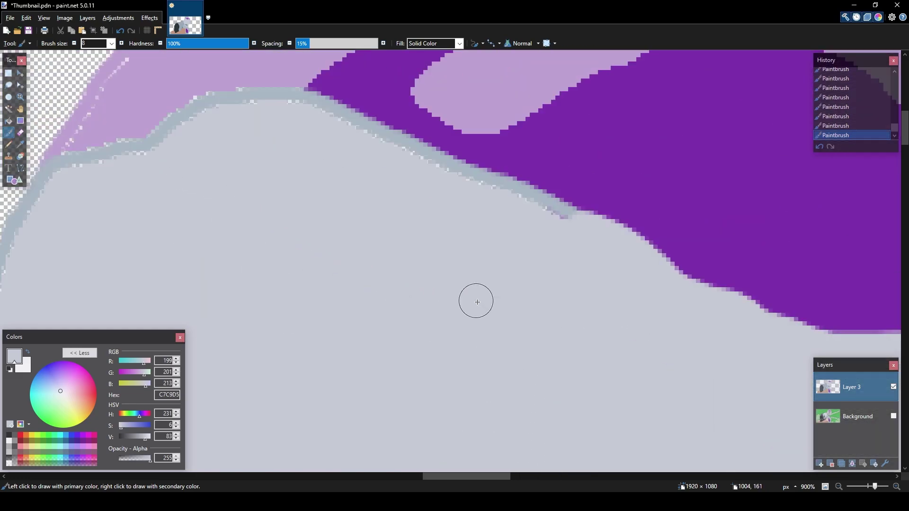
pyautogui.hscroll(-5, 475, 301)
pyautogui.moveTo(682, 284)
pyautogui.mouseDown()
pyautogui.moveTo(386, 158)
pyautogui.moveTo(270, 202)
pyautogui.mouseUp()
# - Paint over the outline down the back of the head to the pistol with C7C9D5
pyautogui.scroll(-10, 499, 283)
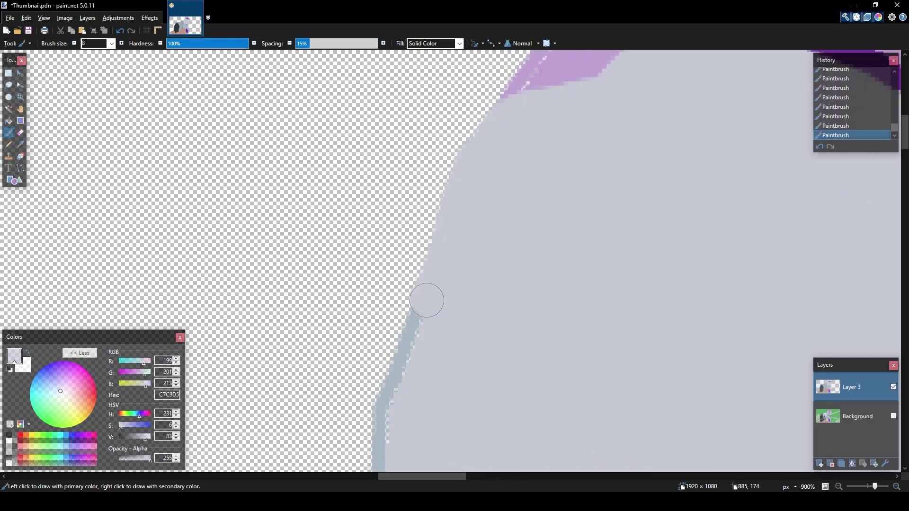
pyautogui.hscroll(-3, 349, 402)
pyautogui.scroll(-3, 499, 178)
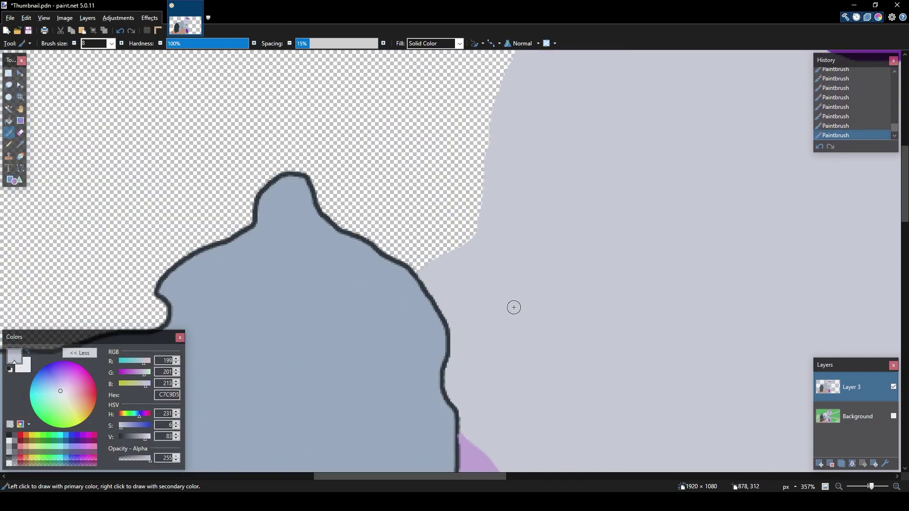
# - Add a new layer and paint over the gaps along the purple crown's outer edge with BEA2D2
pyautogui.scroll(3, 514, 306)
pyautogui.keyDown('ctrl'); pyautogui.click(542, 177); pyautogui.keyUp('ctrl')
pyautogui.hotkey('alt', 'pagedown')
pyautogui.hotkey('ctrl', 'shift', 'n')
pyautogui.moveTo(517, 142); pyautogui.dragTo(517, 155)
pyautogui.scroll(5, 517, 152)
pyautogui.hscroll(-3, 517, 151)
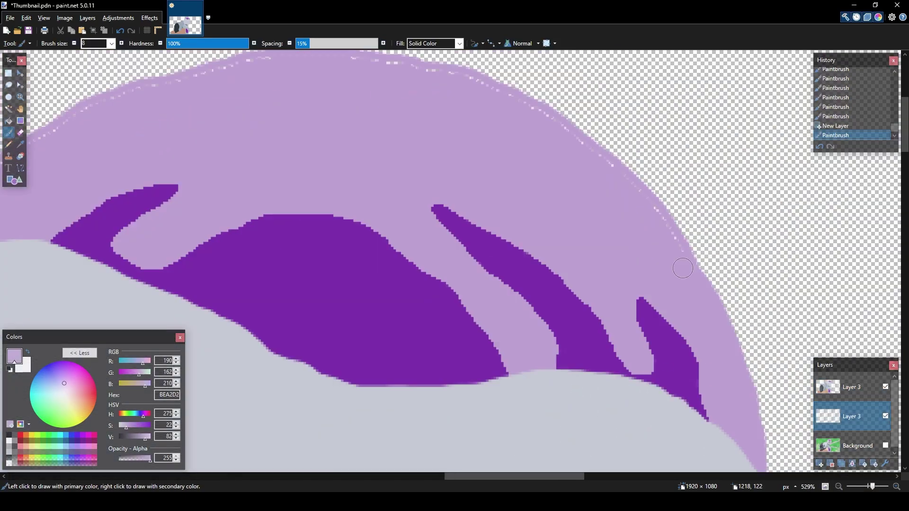
pyautogui.click(467, 189)
pyautogui.scroll(3, 467, 189)
pyautogui.scroll(-3, 278, 149)
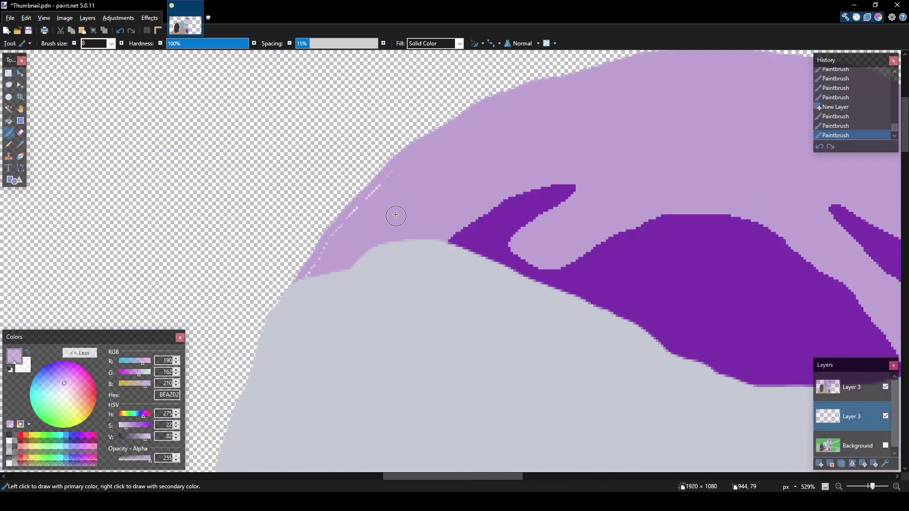
pyautogui.scroll(3, 396, 213)
pyautogui.scroll(-5, 371, 309)
pyautogui.scroll(-3, 451, 279)
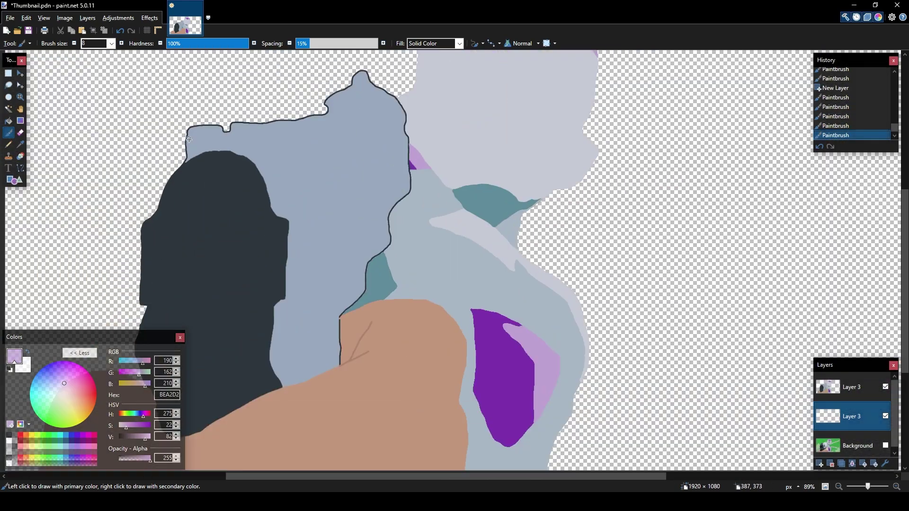
# - Merge the crown layer down and add another new layer
pyautogui.scroll(5, 214, 156)
pyautogui.hotkey('ctrl', 'm')
pyautogui.hotkey('ctrl', 'shift', 'n')
# - Sample the pistol's blue-grey 97A8BC and paint the corner where its front outline meets the dark shape at brush size 3
pyautogui.keyDown('ctrl'); pyautogui.click(428, 195); pyautogui.keyUp('ctrl')
pyautogui.scroll(-6, 289, 244)
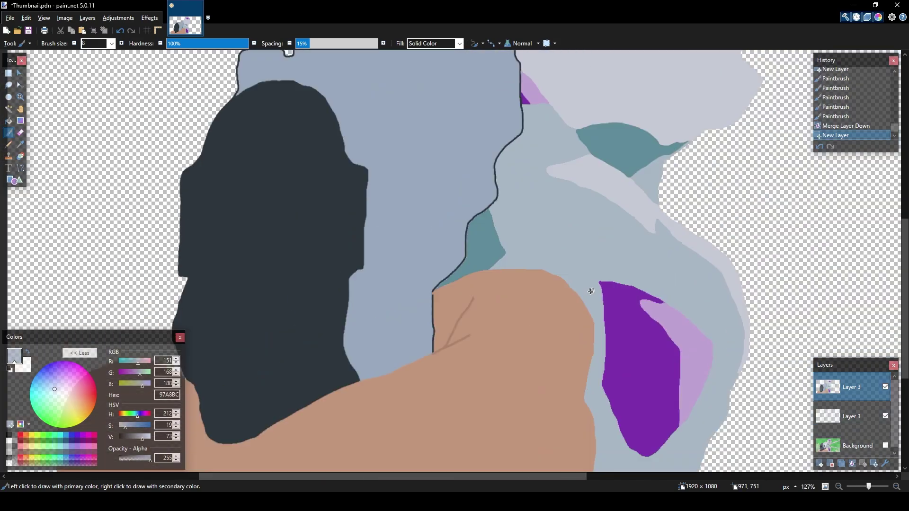
pyautogui.scroll(8, 357, 256)
pyautogui.press('[')
pyautogui.press('[')
pyautogui.press('[')
pyautogui.press('[')
pyautogui.press('[')
pyautogui.moveTo(412, 334)
pyautogui.mouseDown()
pyautogui.moveTo(428, 324)
pyautogui.moveTo(419, 306)
pyautogui.mouseUp()
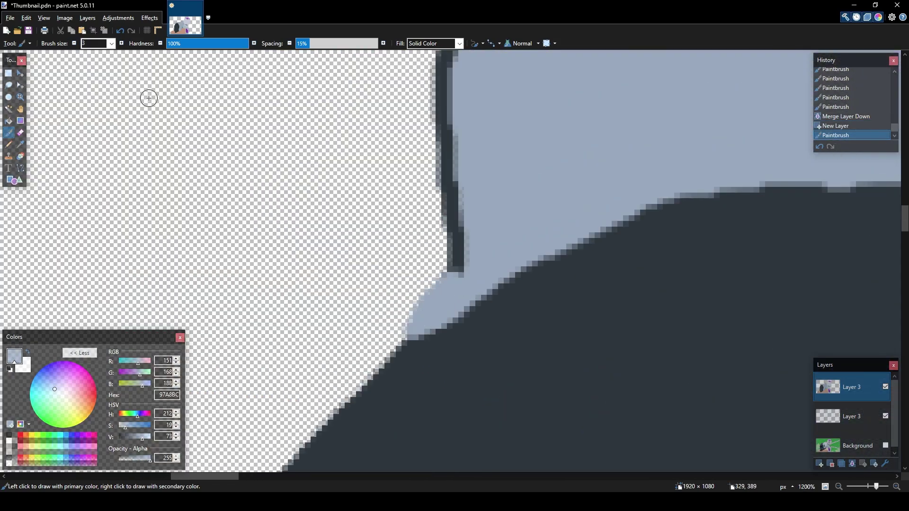
pyautogui.moveTo(462, 285); pyautogui.dragTo(447, 142)
# - Paint over the dark outline along the front part of the pistol's upper edge with 97A8BC at brush size 8
pyautogui.press(']')
pyautogui.press(']')
pyautogui.press(']')
pyautogui.press(']')
pyautogui.press(']')
pyautogui.scroll(-2, 297, 376)
pyautogui.moveTo(315, 201)
pyautogui.mouseDown()
pyautogui.moveTo(352, 173)
pyautogui.moveTo(601, 175)
pyautogui.moveTo(636, 218)
pyautogui.moveTo(703, 151)
pyautogui.mouseUp()
pyautogui.hscroll(5, 703, 150)
pyautogui.moveTo(199, 145)
pyautogui.mouseDown()
pyautogui.moveTo(582, 125)
pyautogui.moveTo(762, 101)
pyautogui.mouseUp()
# - Paint over the dark outline around the raised bump at the rear of the pistol's upper edge with 97A8BC
pyautogui.hscroll(3, 384, 337)
pyautogui.scroll(2, 383, 337)
pyautogui.moveTo(383, 337)
pyautogui.mouseDown()
pyautogui.moveTo(597, 256)
pyautogui.moveTo(582, 161)
pyautogui.mouseUp()
pyautogui.hscroll(3, 463, 236)
pyautogui.scroll(2, 463, 236)
pyautogui.moveTo(304, 331)
pyautogui.mouseDown()
pyautogui.moveTo(334, 299)
pyautogui.moveTo(416, 251)
pyautogui.moveTo(481, 127)
pyautogui.moveTo(625, 263)
pyautogui.moveTo(698, 350)
pyautogui.mouseUp()
pyautogui.hscroll(1, 297, 375)
pyautogui.hscroll(3, 699, 350)
# - Paint over the pistol's dark outline beside the face and the small purple patch with 97A8BC
pyautogui.moveTo(274, 163)
pyautogui.mouseDown()
pyautogui.moveTo(377, 233)
pyautogui.moveTo(432, 361)
pyautogui.mouseUp()
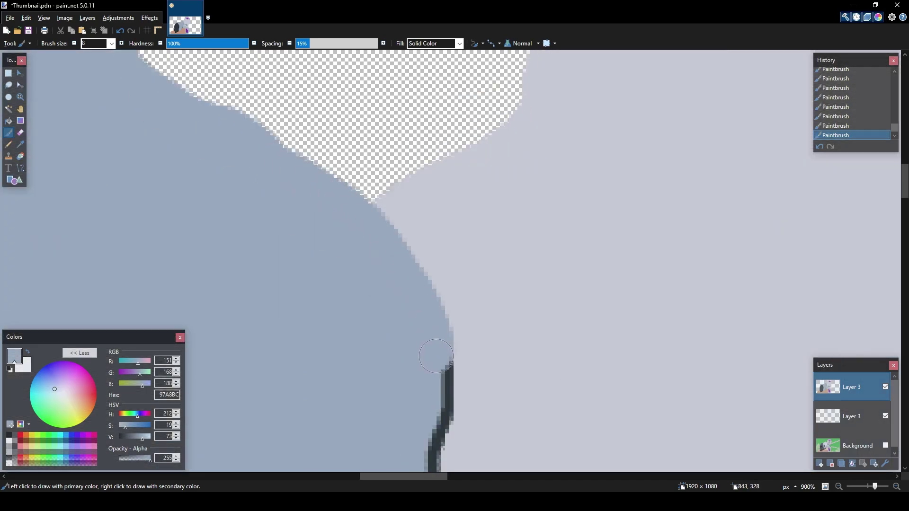
pyautogui.scroll(-3, 433, 362)
pyautogui.moveTo(426, 151)
pyautogui.mouseDown()
pyautogui.moveTo(428, 250)
pyautogui.moveTo(463, 349)
pyautogui.mouseUp()
pyautogui.scroll(-3, 463, 349)
pyautogui.moveTo(455, 159); pyautogui.dragTo(466, 414)
pyautogui.scroll(-3, 466, 414)
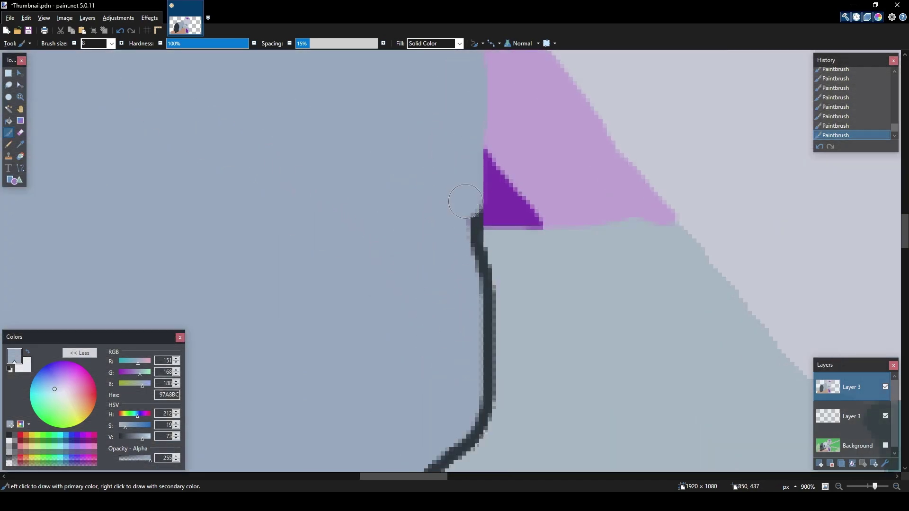
pyautogui.moveTo(457, 185); pyautogui.dragTo(486, 313)
# - Paint over the pistol's dark rear outline from below the purple patch down to the hand with 97A8BC at brush size 8
pyautogui.scroll(-3, 486, 313)
pyautogui.moveTo(474, 137)
pyautogui.mouseDown()
pyautogui.moveTo(457, 225)
pyautogui.moveTo(326, 349)
pyautogui.mouseUp()
pyautogui.scroll(-3, 326, 348)
pyautogui.moveTo(293, 127); pyautogui.dragTo(284, 396)
pyautogui.scroll(-3, 284, 396)
pyautogui.moveTo(509, 189); pyautogui.dragTo(315, 350)
pyautogui.scroll(-3, 315, 351)
pyautogui.moveTo(315, 145)
pyautogui.mouseDown()
pyautogui.moveTo(305, 224)
pyautogui.moveTo(305, 341)
pyautogui.mouseUp()
pyautogui.scroll(-3, 305, 341)
pyautogui.moveTo(464, 151); pyautogui.dragTo(239, 426)
# - Paint over the remaining dark outline where the pistol meets the hand with 97A8BC
pyautogui.scroll(-3, 239, 426)
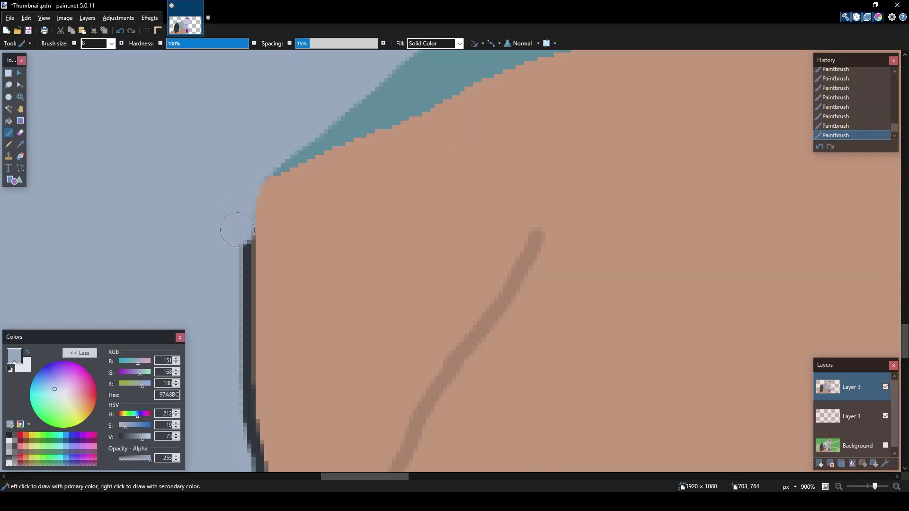
pyautogui.moveTo(246, 218); pyautogui.dragTo(249, 303)
pyautogui.scroll(-3, 249, 303)
pyautogui.moveTo(251, 142); pyautogui.dragTo(265, 344)
pyautogui.scroll(-10, 265, 344)
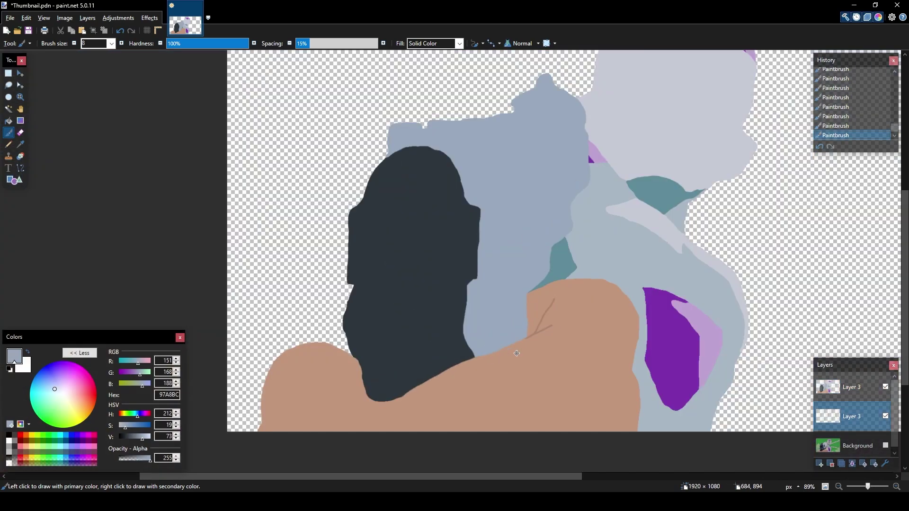
# - Merge the painted layer into the one below and show the Background layer
pyautogui.click(852, 465)
pyautogui.click(885, 446)
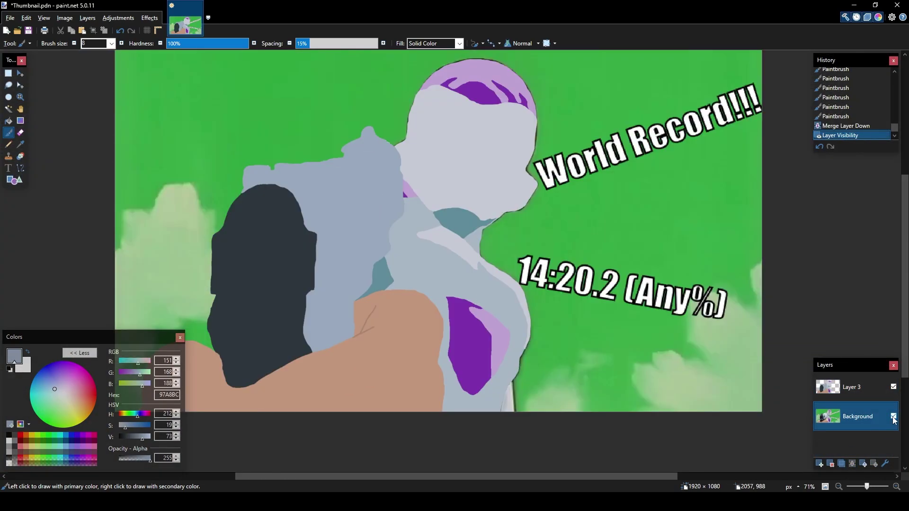
pyautogui.scroll(5, 448, 367)
pyautogui.click(885, 445)
# - Sample the light grey C7C9D5 and paint the unfilled strip at the character's lower side on a new layer above the Background
pyautogui.press('k')
pyautogui.click(303, 284)
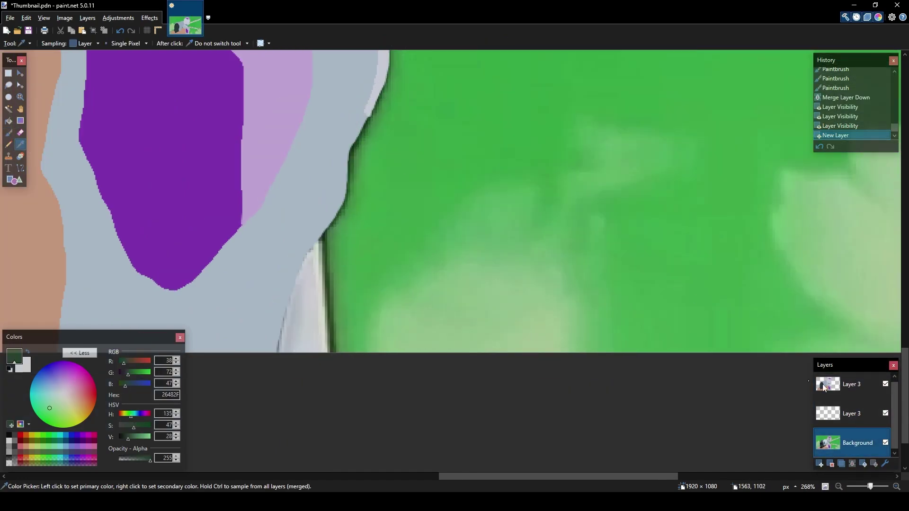
pyautogui.click(852, 413)
pyautogui.press('b')
pyautogui.scroll(3, 315, 317)
pyautogui.moveTo(462, 159)
pyautogui.mouseDown()
pyautogui.moveTo(457, 228)
pyautogui.moveTo(473, 372)
pyautogui.moveTo(399, 371)
pyautogui.moveTo(385, 311)
pyautogui.moveTo(431, 254)
pyautogui.moveTo(441, 189)
pyautogui.mouseUp()
pyautogui.scroll(-5, 416, 288)
pyautogui.scroll(-3, 415, 288)
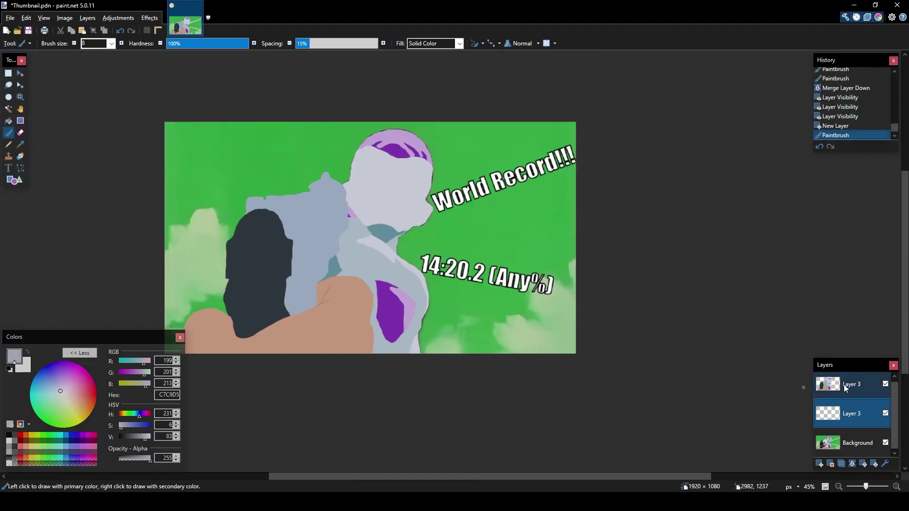
# - Merge the character layer down, add a new layer, and handwrite the "W" of "World Record!!!" in black 000000 at brush size 8
pyautogui.hotkey('ctrl', 'm')
pyautogui.hotkey('ctrl', 'shift', 'n')
pyautogui.scroll(3, 416, 218)
pyautogui.moveTo(351, 221); pyautogui.dragTo(402, 270)
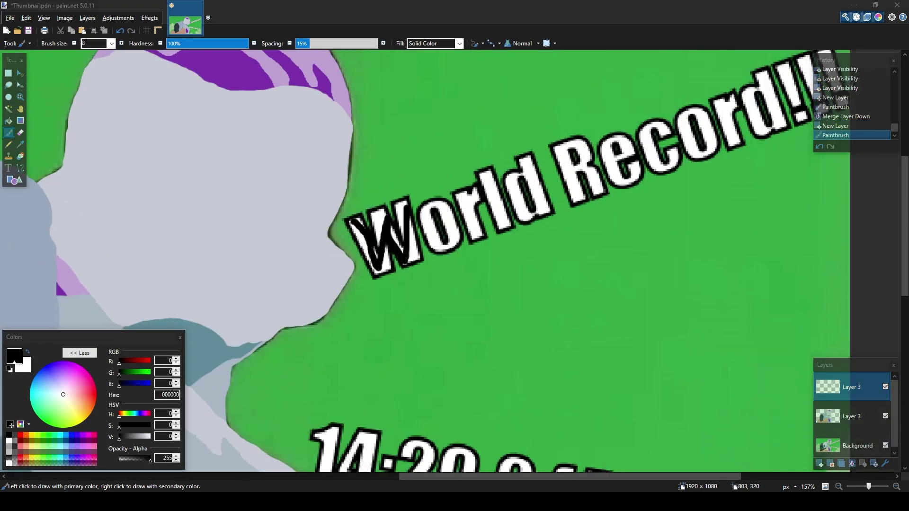
# - Handwrite the remaining letters and exclamation marks of "World Record!!!" in black over the original title
pyautogui.scroll(-1, 403, 256)
pyautogui.moveTo(331, 215); pyautogui.dragTo(327, 258)
pyautogui.moveTo(360, 206); pyautogui.dragTo(350, 239)
pyautogui.moveTo(383, 194); pyautogui.dragTo(374, 235)
pyautogui.moveTo(412, 173); pyautogui.dragTo(423, 217)
pyautogui.moveTo(441, 161)
pyautogui.mouseDown()
pyautogui.moveTo(450, 215)
pyautogui.moveTo(469, 165)
pyautogui.mouseUp()
pyautogui.moveTo(480, 163); pyautogui.dragTo(498, 182)
pyautogui.hotkey('ctrl', 'z')
pyautogui.hscroll(3, 498, 181)
pyautogui.moveTo(338, 185)
pyautogui.mouseDown()
pyautogui.moveTo(362, 142)
pyautogui.moveTo(509, 85)
pyautogui.mouseUp()
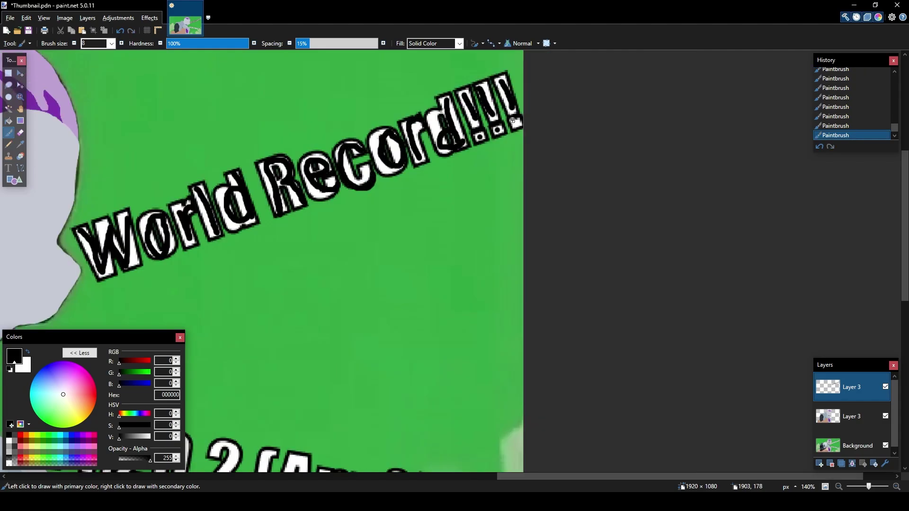
# - Handwrite "14:20.2" in black over the original time lettering
pyautogui.scroll(-5, 474, 284)
pyautogui.scroll(2, 473, 284)
pyautogui.moveTo(381, 189); pyautogui.dragTo(389, 256)
pyautogui.moveTo(412, 192); pyautogui.dragTo(446, 255)
pyautogui.moveTo(473, 222); pyautogui.dragTo(511, 279)
pyautogui.moveTo(557, 222); pyautogui.dragTo(549, 284)
pyautogui.moveTo(615, 230); pyautogui.dragTo(630, 260)
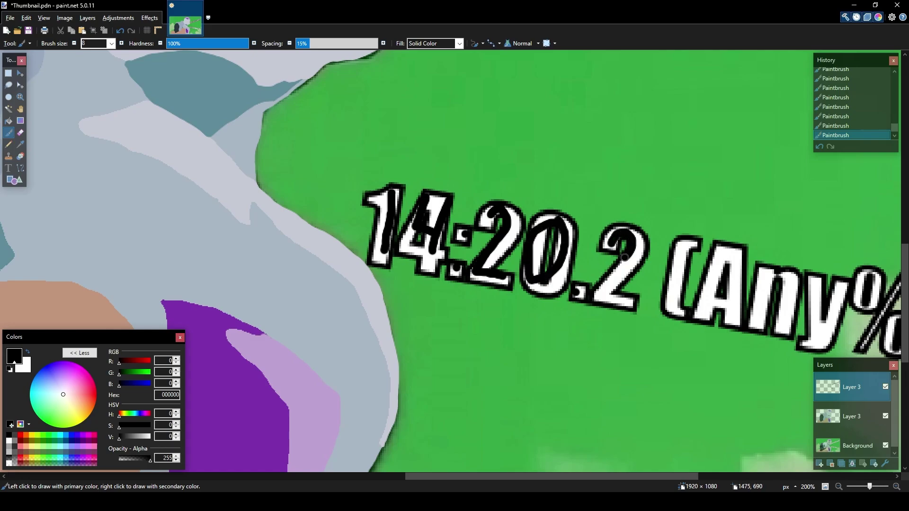
# - Handwrite "(Any%)" in black over the original lettering after the time
pyautogui.hscroll(5, 544, 260)
pyautogui.scroll(-1, 545, 260)
pyautogui.moveTo(445, 197); pyautogui.dragTo(421, 260)
pyautogui.moveTo(469, 232); pyautogui.dragTo(488, 265)
pyautogui.moveTo(521, 232); pyautogui.dragTo(518, 278)
pyautogui.moveTo(590, 220); pyautogui.dragTo(616, 272)
pyautogui.moveTo(606, 258); pyautogui.dragTo(636, 289)
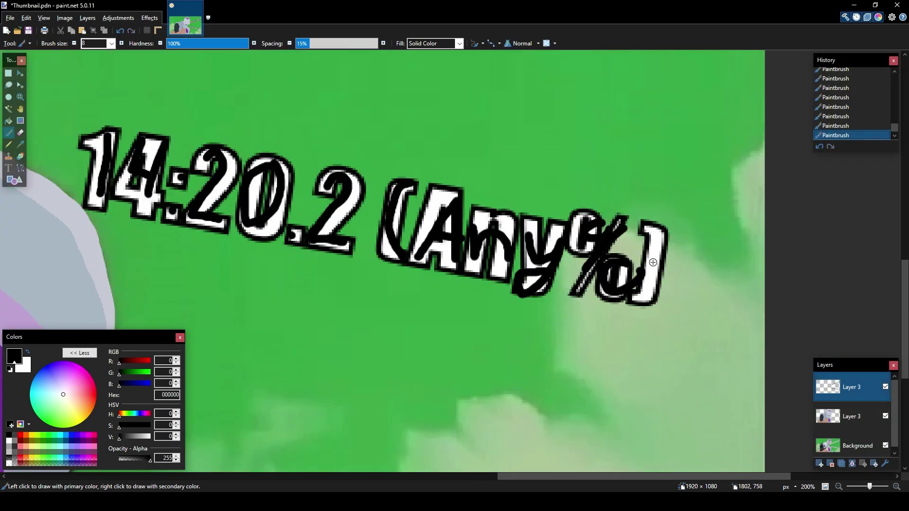
# - On a new layer above the Background, outline the light green clouds below and beside the lettering in sampled light green AAC799
pyautogui.scroll(-5, 645, 357)
pyautogui.hotkey('ctrl', 'shift', 'n')
pyautogui.press('k')
pyautogui.scroll(3, 542, 356)
pyautogui.click(543, 356)
pyautogui.click(853, 414)
pyautogui.press('b')
pyautogui.scroll(3, 473, 308)
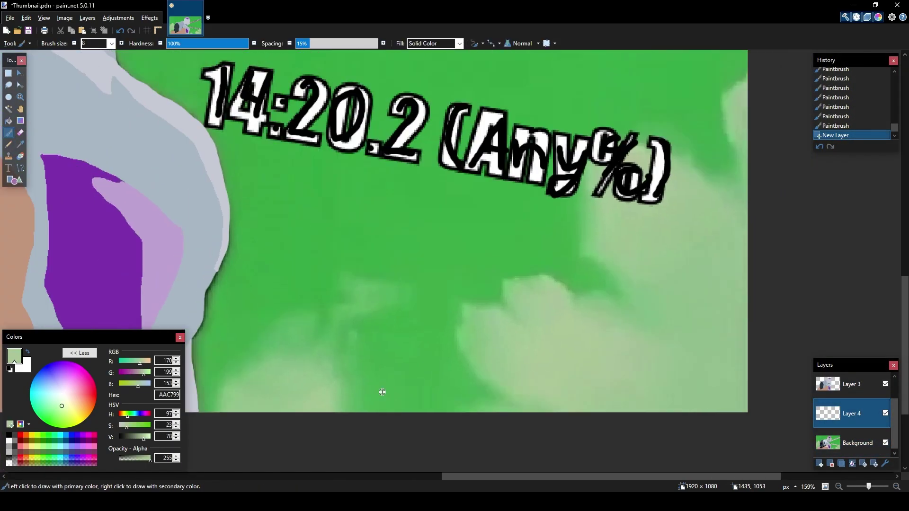
pyautogui.hscroll(-3, 474, 308)
pyautogui.moveTo(332, 393); pyautogui.dragTo(469, 410)
pyautogui.hscroll(4, 450, 332)
pyautogui.moveTo(398, 411)
pyautogui.mouseDown()
pyautogui.moveTo(529, 213)
pyautogui.moveTo(682, 128)
pyautogui.mouseUp()
# - Outline the light green cloud behind the pistol and hand in AAC799
pyautogui.scroll(-3, 681, 128)
pyautogui.scroll(3, 426, 237)
pyautogui.moveTo(308, 185)
pyautogui.mouseDown()
pyautogui.moveTo(331, 127)
pyautogui.moveTo(455, 161)
pyautogui.mouseUp()
pyautogui.moveTo(440, 293)
pyautogui.mouseDown()
pyautogui.moveTo(316, 353)
pyautogui.moveTo(348, 364)
pyautogui.mouseUp()
# - Select the outlined cloud areas with the Magic Wand, adjusting its tolerance, fill them with AAC799, and clear the selection
pyautogui.press('s')
pyautogui.click(375, 165)
pyautogui.click(283, 43)
pyautogui.click(282, 43)
pyautogui.click(283, 43)
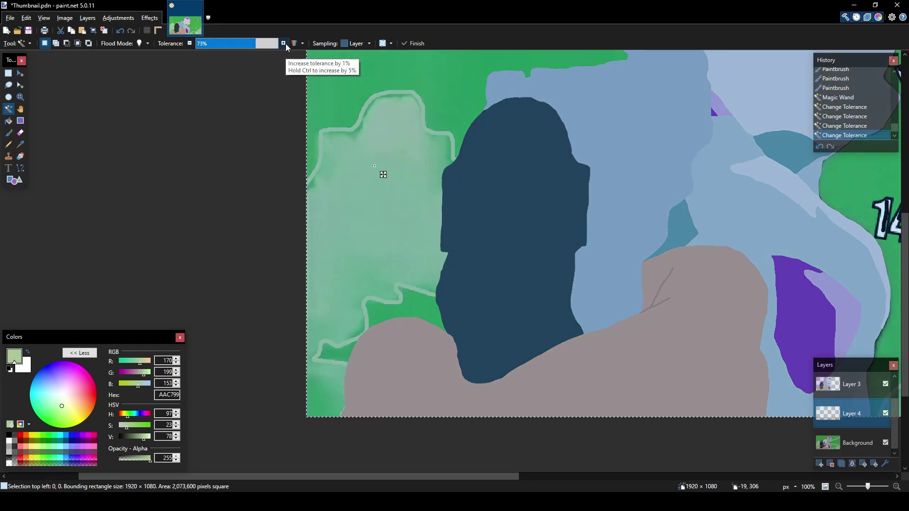
pyautogui.press('f')
pyautogui.click(362, 203)
pyautogui.hotkey('ctrl', 'd')
# - Select the open area around the clouds with the Magic Wand and fill it with the sampled green 3AAA48
pyautogui.hscroll(10, 454, 236)
pyautogui.press('s')
pyautogui.click(361, 194)
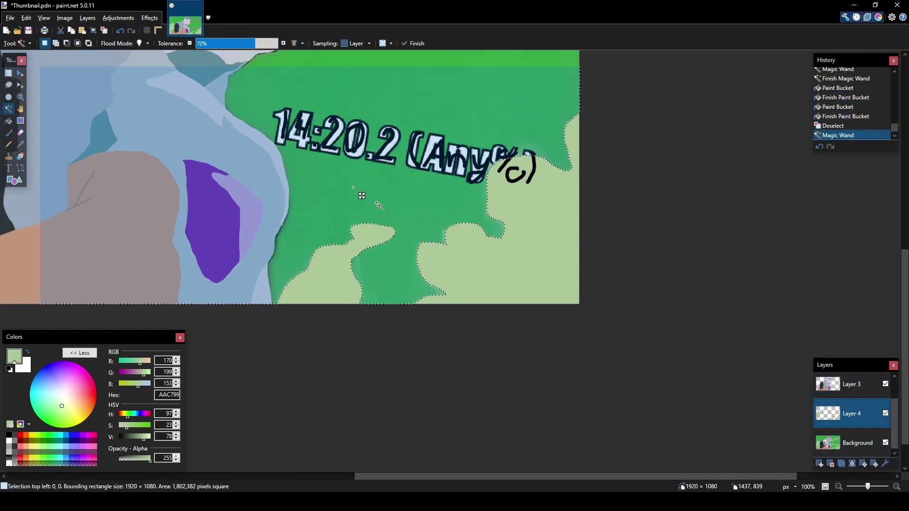
pyautogui.press('f')
pyautogui.click(361, 195)
pyautogui.hotkey('ctrl', 'd')
pyautogui.hotkey('ctrl', 'b')
pyautogui.press('k')
pyautogui.click(520, 225)
# - Hide the Background layer to leave only the redrawn layers showing
pyautogui.click(885, 442)
pyautogui.scroll(8, 560, 308)
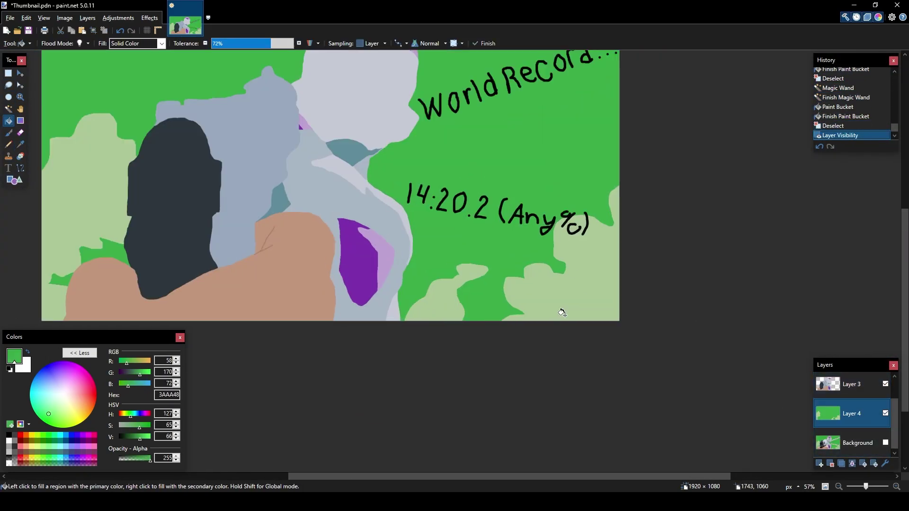
pyautogui.hotkey('ctrl', 'b')
pyautogui.scroll(2, 576, 354)
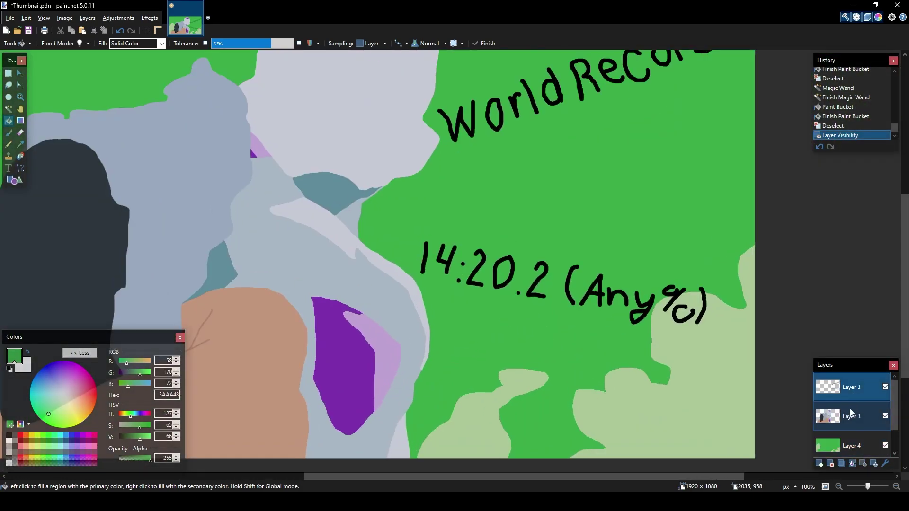
# - Try deleting the Background layer and merging the remaining layers down into one
pyautogui.click(853, 442)
pyautogui.click(830, 464)
pyautogui.click(853, 396)
pyautogui.hotkey('ctrl', 'm')
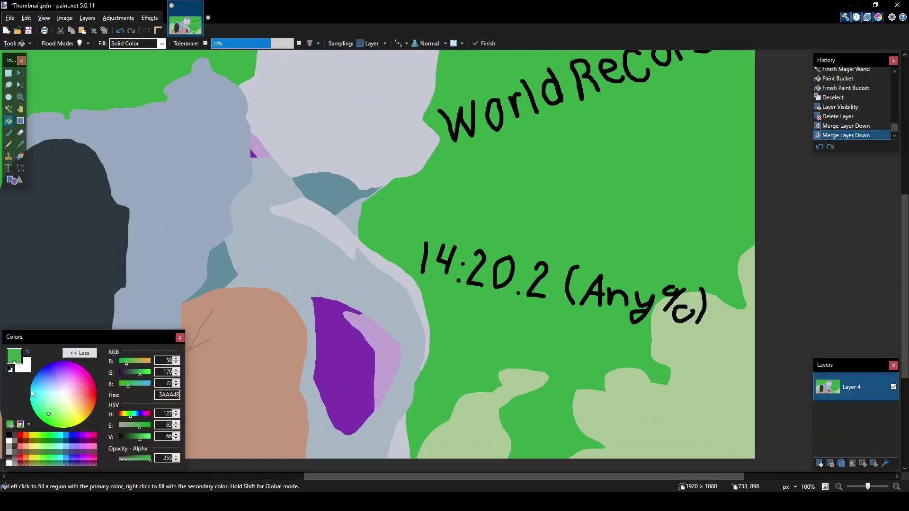
pyautogui.scroll(2, 335, 207)
pyautogui.press('b')
pyautogui.hotkey('ctrl', 'z')
pyautogui.hotkey('ctrl', 'z')
# - Show the Background layer, move it to the top of the layer stack, and select the lettering layer for drawing
pyautogui.click(886, 443)
pyautogui.moveTo(859, 441); pyautogui.dragTo(852, 379)
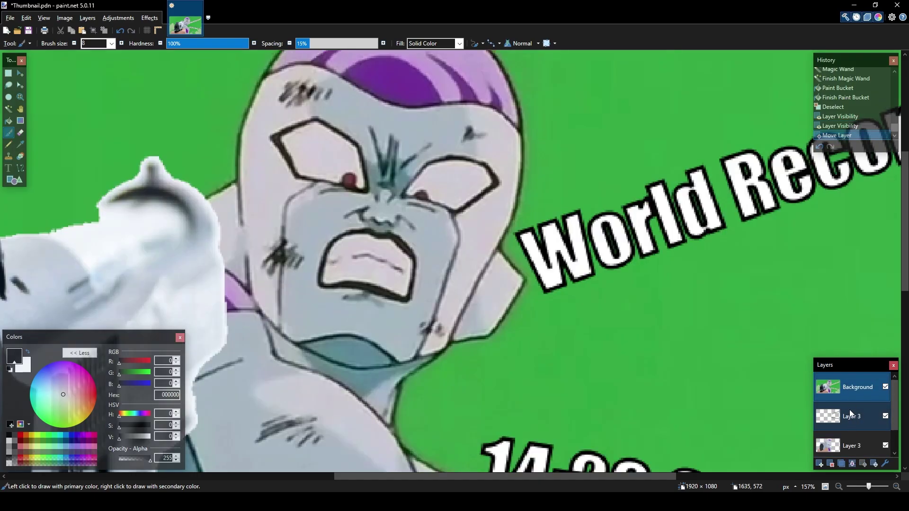
pyautogui.scroll(2, 365, 198)
pyautogui.scroll(2, 366, 197)
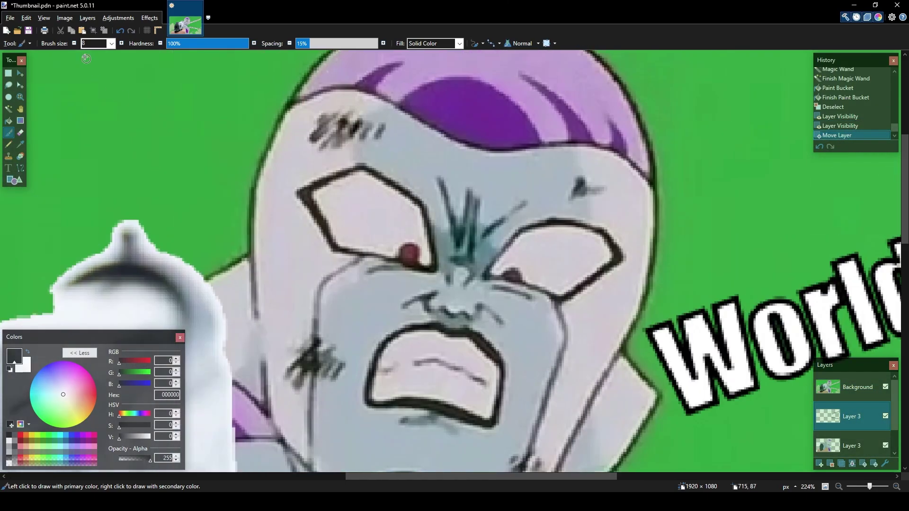
# - Trace the outlines of both eyes in black at brush size 3 and hide the Background layer
pyautogui.click(468, 264)
pyautogui.hscroll(3, 384, 238)
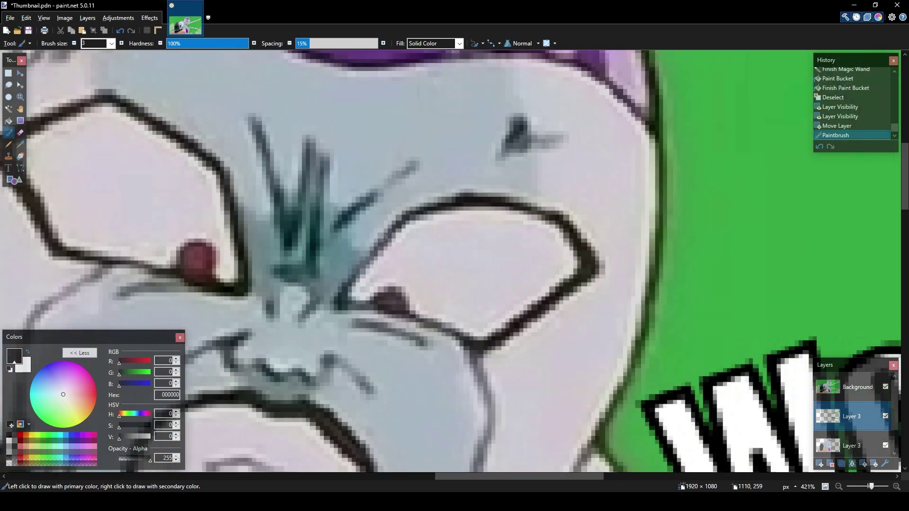
pyautogui.click(359, 304)
pyautogui.click(886, 387)
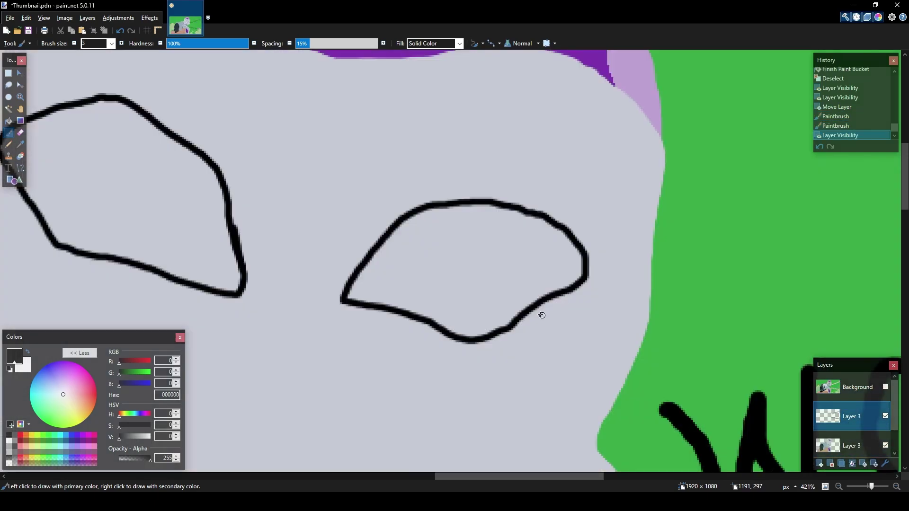
# - Sample the eye white from the Background layer and fill both outlined eyes with it
pyautogui.click(886, 387)
pyautogui.press('k')
pyautogui.click(886, 387)
pyautogui.click(514, 287)
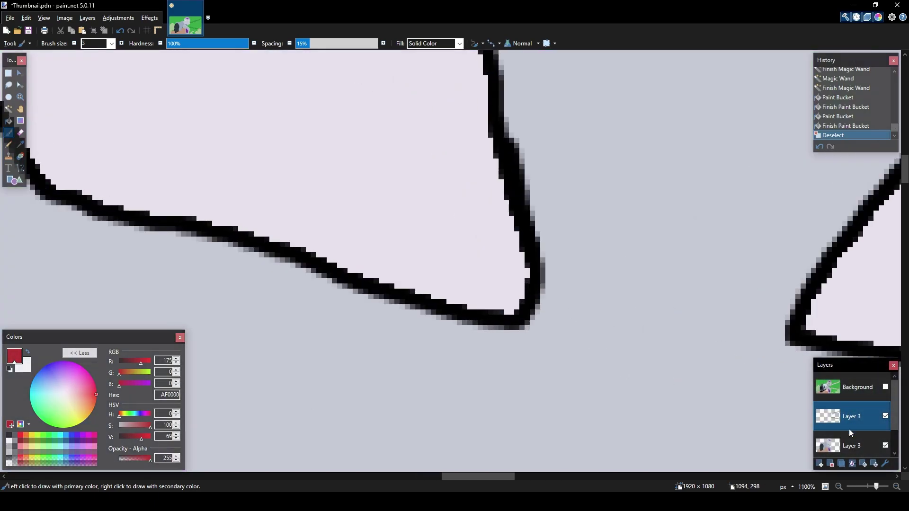
# - Paint a small red AF0000 pupil near the inner corner of each eye at brush size 3
pyautogui.moveTo(430, 279)
pyautogui.mouseDown()
pyautogui.moveTo(419, 251)
pyautogui.moveTo(395, 276)
pyautogui.moveTo(428, 292)
pyautogui.mouseUp()
pyautogui.scroll(1, 417, 265)
pyautogui.hotkey('ctrl', 'z')
pyautogui.scroll(-5, 427, 292)
pyautogui.scroll(5, 441, 223)
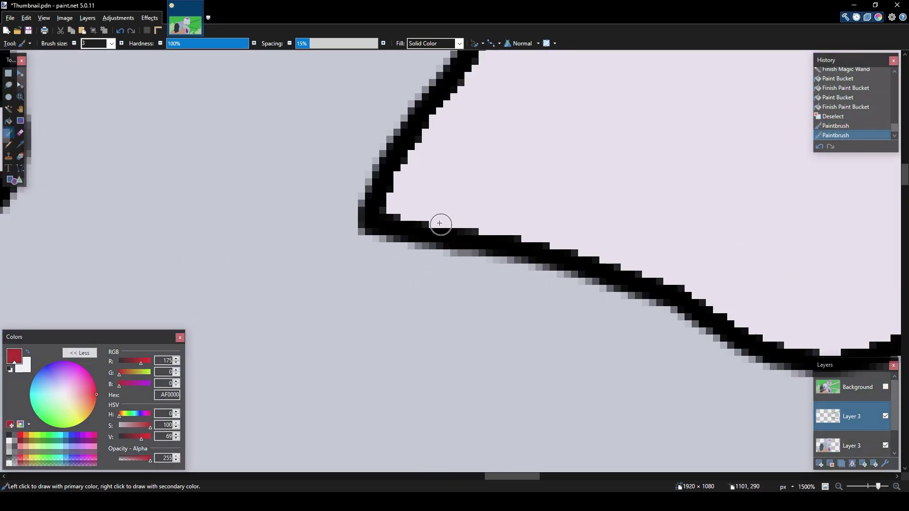
pyautogui.moveTo(440, 223); pyautogui.dragTo(461, 190)
pyautogui.scroll(-2, 458, 230)
pyautogui.scroll(2, 459, 229)
pyautogui.click(441, 203)
# - Touch up the eye outlines with black 000000 where the red pupils overlap them
pyautogui.click(9, 435)
pyautogui.scroll(-12, 443, 219)
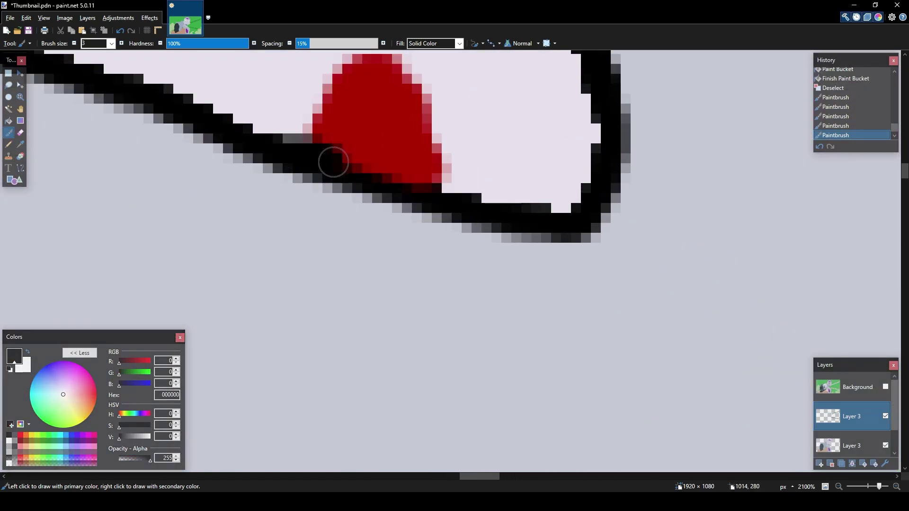
pyautogui.click(885, 416)
pyautogui.click(885, 417)
# - Draw a simple nose and a half-moon mouth in black below the eyes at brush size 3
pyautogui.moveTo(462, 297); pyautogui.dragTo(530, 308)
pyautogui.moveTo(531, 308); pyautogui.dragTo(462, 299)
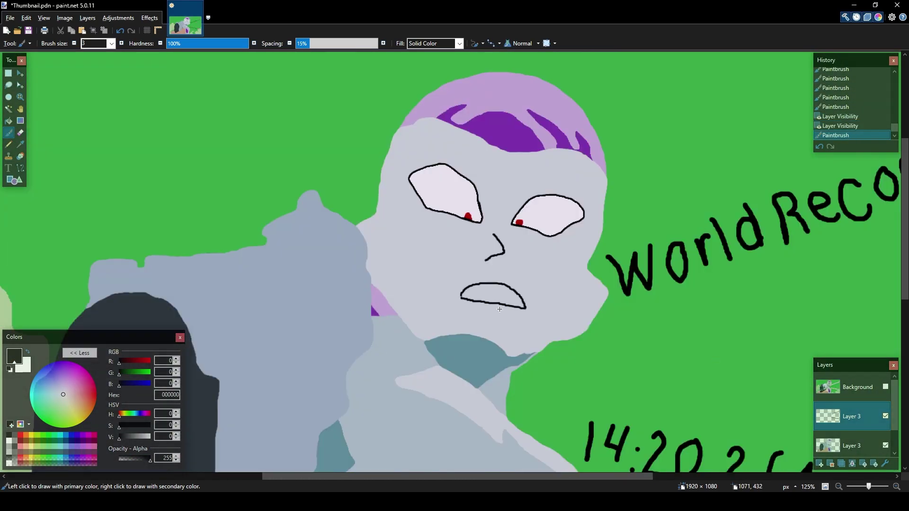
pyautogui.scroll(-3, 478, 298)
pyautogui.scroll(6, 483, 179)
pyautogui.scroll(-5, 483, 179)
pyautogui.click(886, 416)
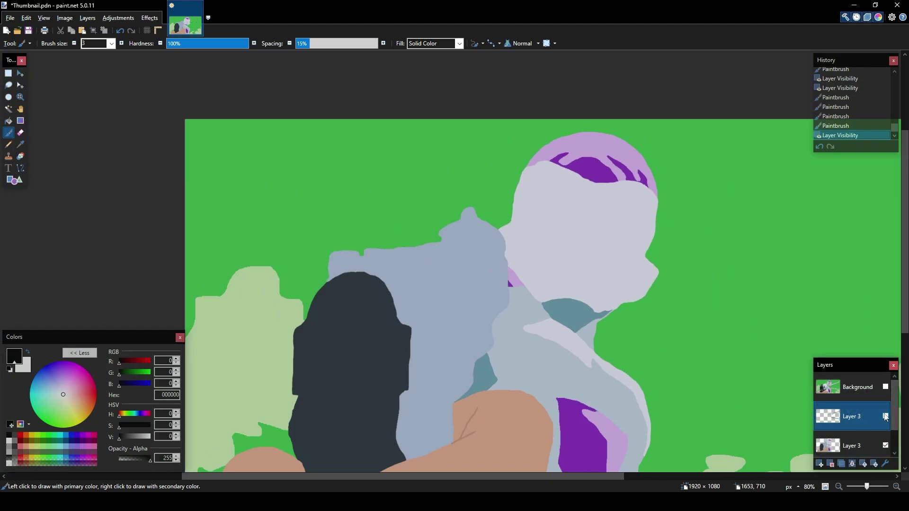
pyautogui.click(886, 416)
# - Cut the drawn facial features, paste them onto a new layer, clear the selection, and hide that layer
pyautogui.press('s')
pyautogui.moveTo(521, 156); pyautogui.dragTo(629, 292)
pyautogui.moveTo(603, 193); pyautogui.dragTo(651, 238)
pyautogui.scroll(3, 632, 220)
pyautogui.hotkey('ctrl', 'd')
pyautogui.click(885, 416)
# - On the lettering layer, draw a simpler black face with line eyes, slanted eyebrows, a nose and a small mouth
pyautogui.click(848, 446)
pyautogui.press('b')
pyautogui.moveTo(523, 156); pyautogui.dragTo(521, 177)
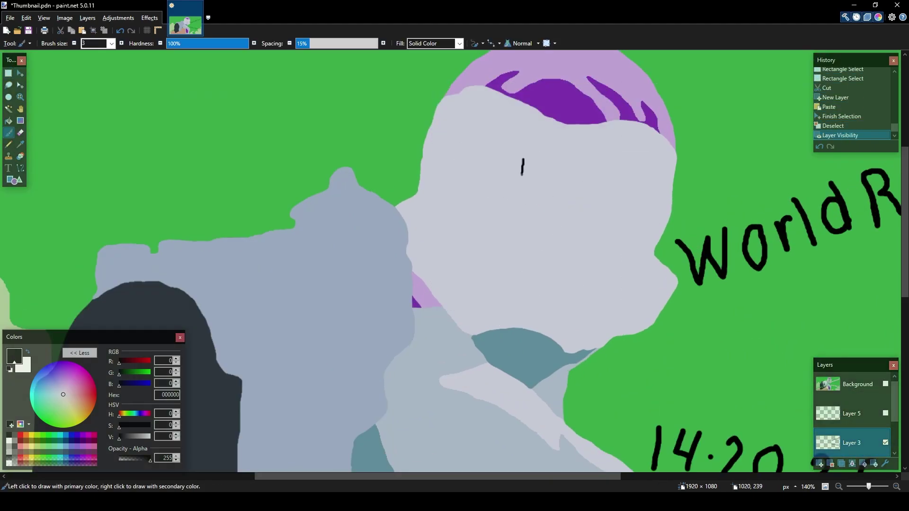
pyautogui.moveTo(563, 220); pyautogui.dragTo(569, 280)
pyautogui.scroll(-2, 574, 292)
pyautogui.scroll(-3, 575, 292)
pyautogui.scroll(5, 457, 203)
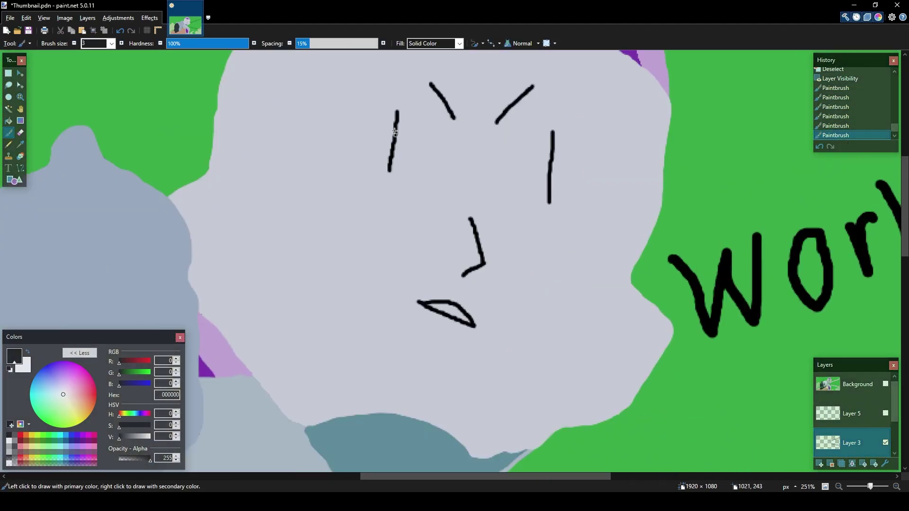
# - Select both black line eyes with rectangular selections and erase them
pyautogui.press('s')
pyautogui.moveTo(386, 100); pyautogui.dragTo(414, 189)
pyautogui.moveTo(538, 119); pyautogui.dragTo(564, 222)
pyautogui.press('Delete')
# - Draw two short vertical line eyes in red C40000 under the eyebrows at brush size 3
pyautogui.moveTo(125, 448); pyautogui.dragTo(143, 438)
pyautogui.press('b')
pyautogui.moveTo(411, 122); pyautogui.dragTo(409, 142)
pyautogui.moveTo(525, 126); pyautogui.dragTo(527, 161)
pyautogui.scroll(-5, 521, 142)
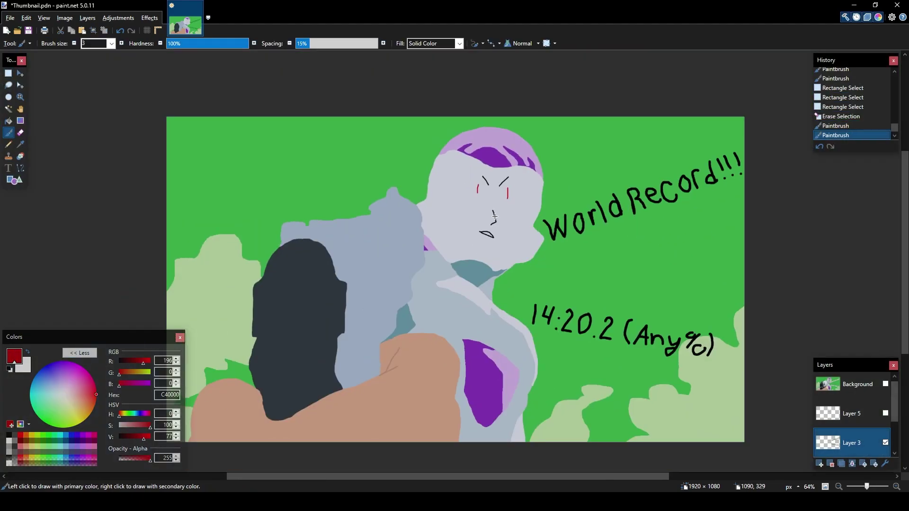
# - Make Layer 5 with the detailed face visible again and toggle the lettering layer to compare the two faces
pyautogui.click(885, 414)
pyautogui.click(886, 413)
pyautogui.click(831, 464)
pyautogui.hotkey('ctrl', 'z')
pyautogui.click(886, 414)
pyautogui.click(885, 443)
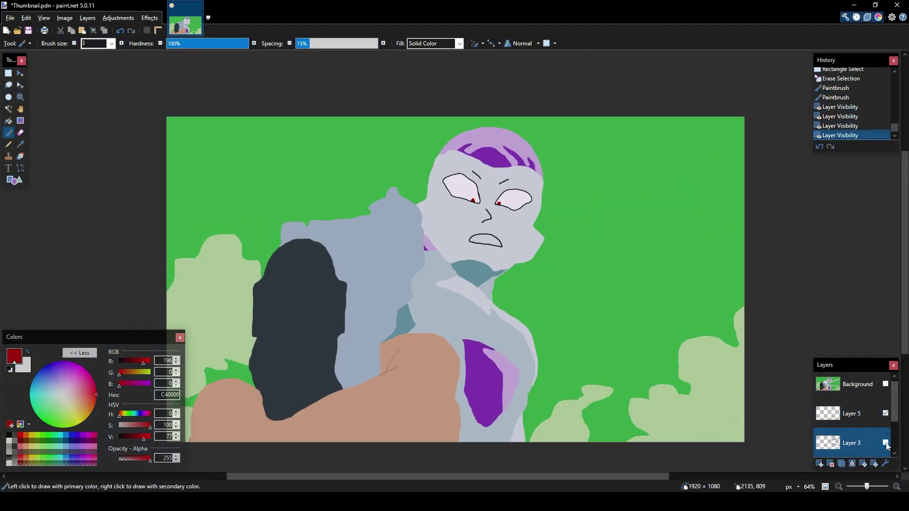
pyautogui.click(885, 443)
# - Erase the simple face from the lettering layer using a rectangular selection around the facial features
pyautogui.press('s')
pyautogui.moveTo(440, 151); pyautogui.dragTo(531, 261)
pyautogui.press('Delete')
# - Delete the original Background image layer and merge the remaining drawing layers down
pyautogui.click(886, 384)
pyautogui.hotkey('ctrl', 'z')
pyautogui.click(831, 464)
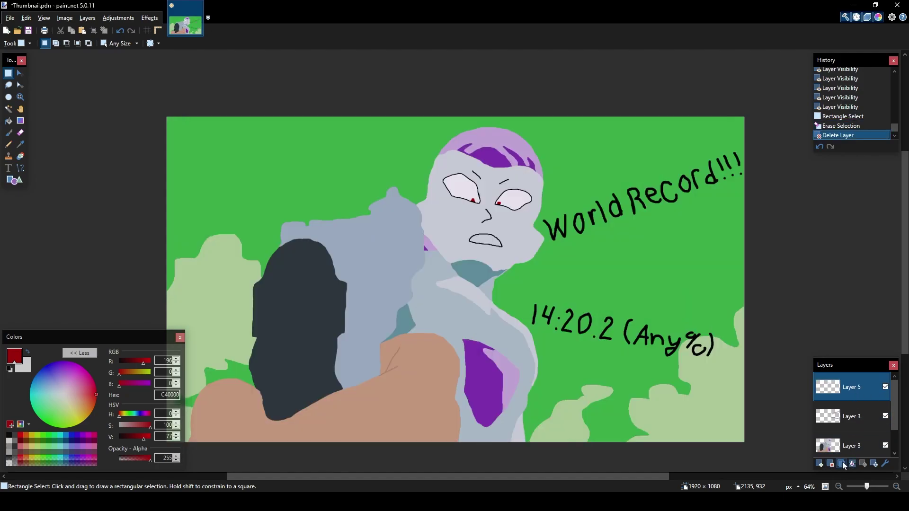
pyautogui.click(852, 464)
pyautogui.click(853, 465)
pyautogui.click(853, 464)
# - Switch to After Effects and examine the lowest layers of the Episode 37 composition, previewing frames at about 7 and 10 seconds
pyautogui.scroll(-2, 631, 334)
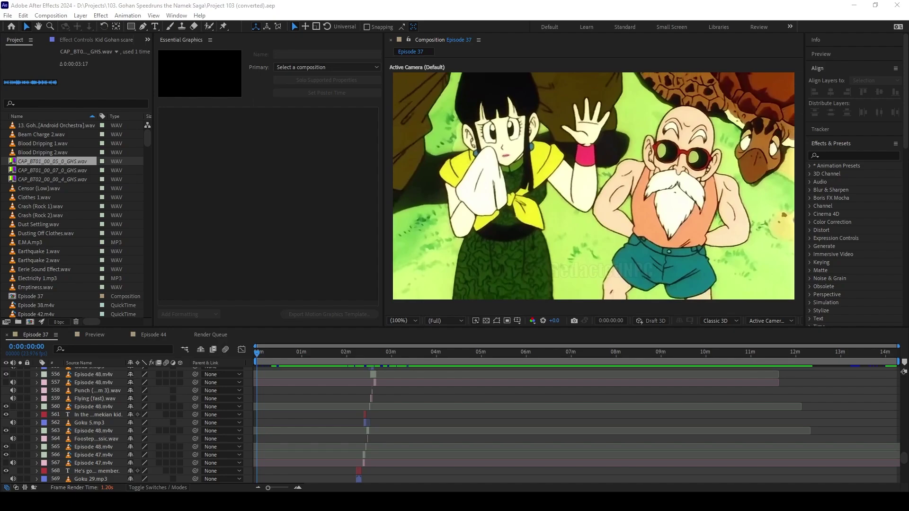
pyautogui.scroll(-20, 442, 371)
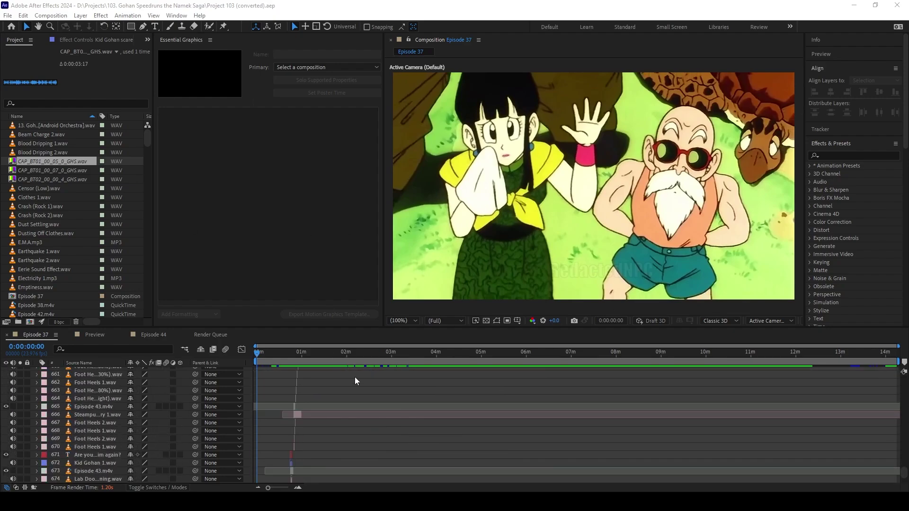
pyautogui.scroll(-8, 356, 380)
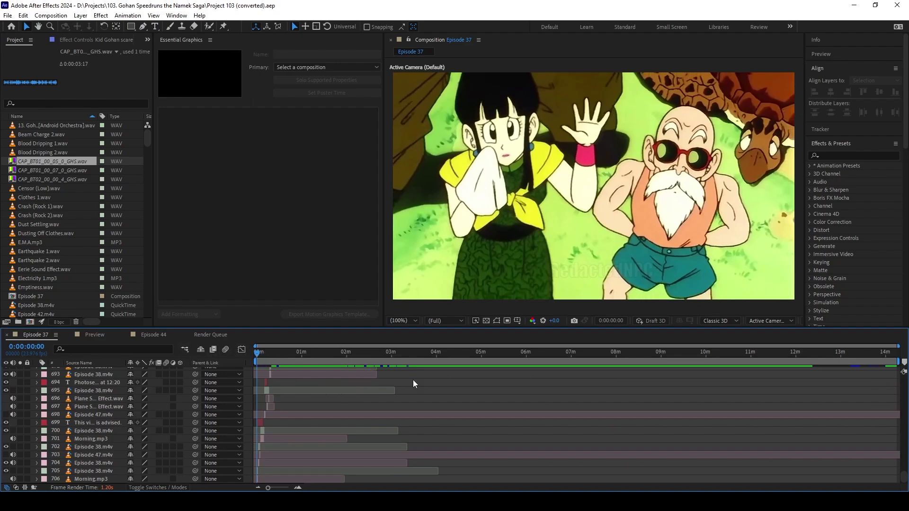
pyautogui.keyDown('alt'); pyautogui.scroll(10, 259, 356); pyautogui.keyUp('alt')
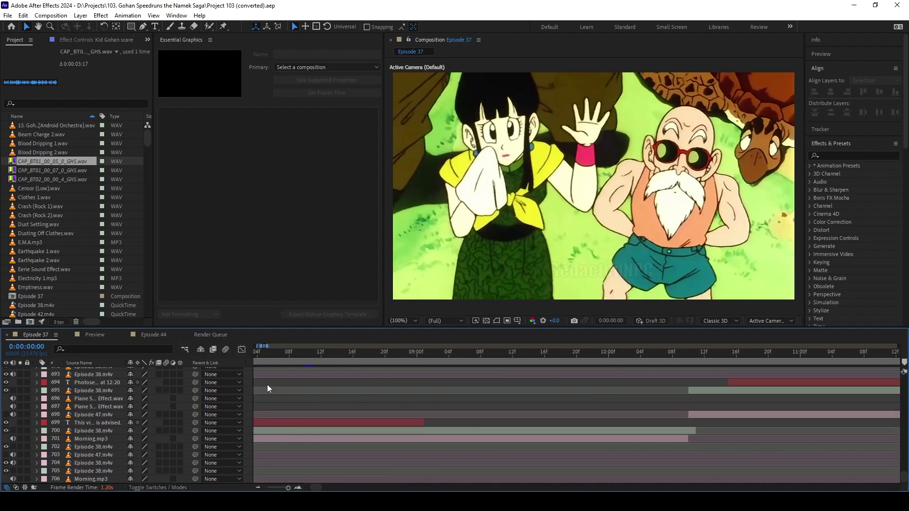
pyautogui.keyDown('alt'); pyautogui.scroll(-5, 305, 392); pyautogui.keyUp('alt')
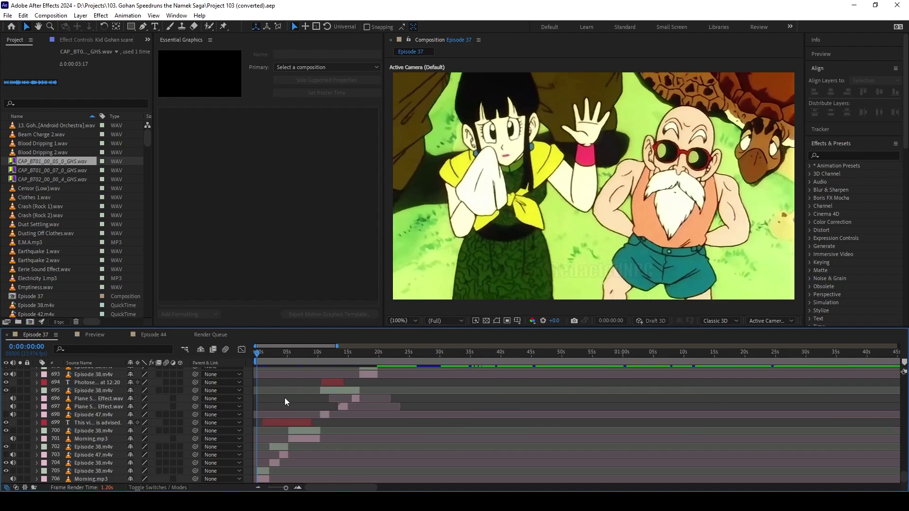
pyautogui.keyDown('alt'); pyautogui.scroll(3, 285, 398); pyautogui.keyUp('alt')
pyautogui.moveTo(262, 352); pyautogui.dragTo(317, 353)
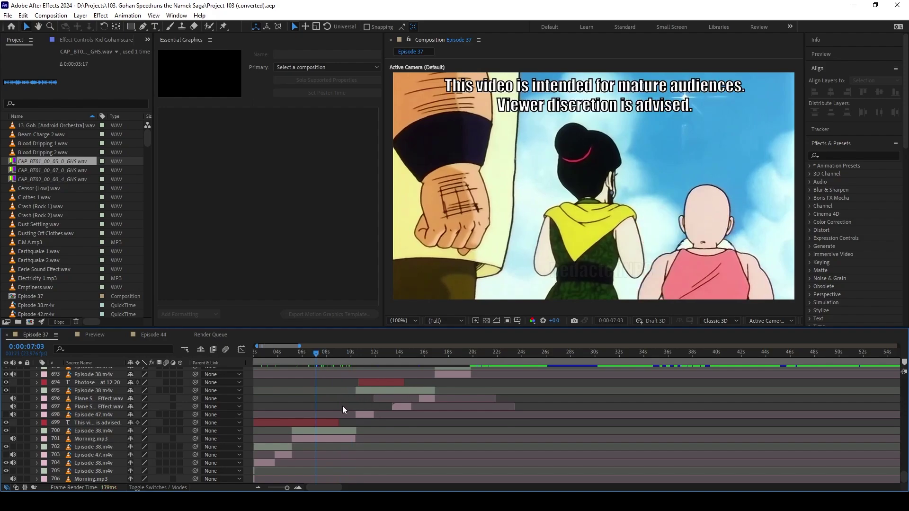
pyautogui.click(349, 353)
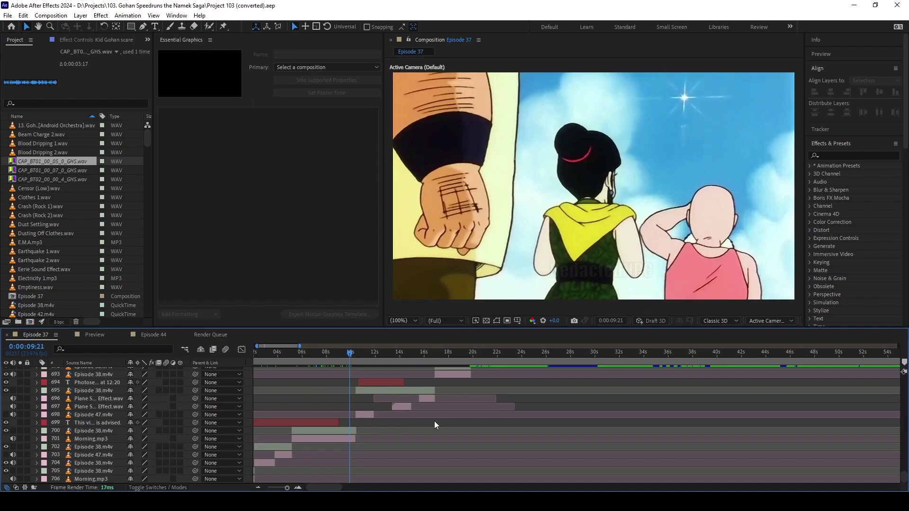
pyautogui.press('Home')
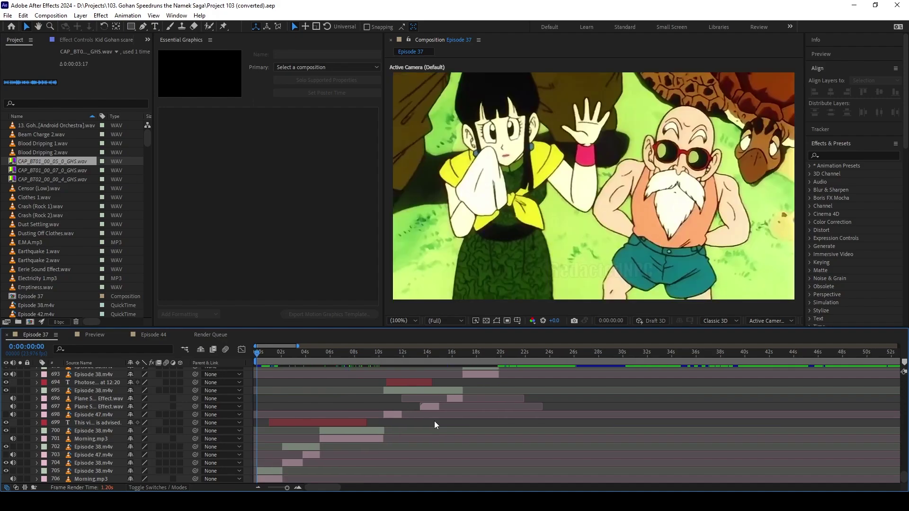
# - View the full Episode 37 timeline and its top layers, preview the end card near 13:58, and return to the start
pyautogui.scroll(-5, 417, 417)
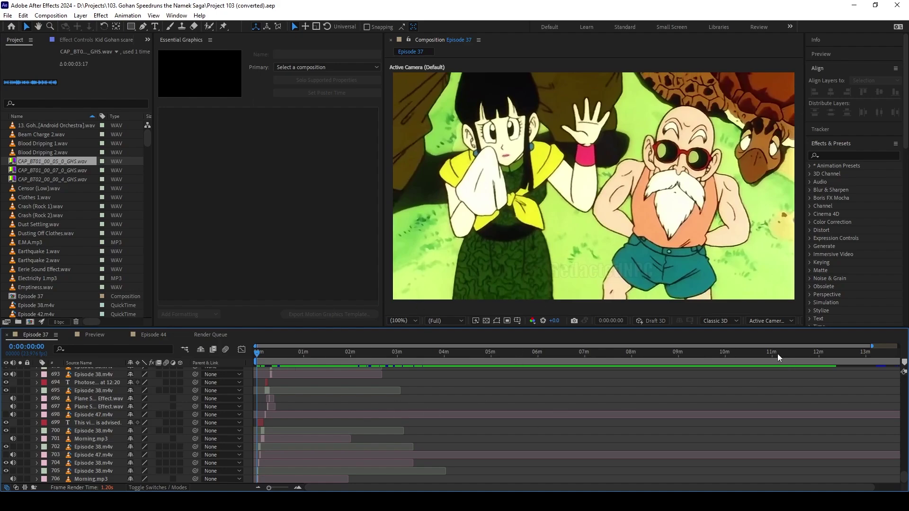
pyautogui.scroll(-1, 763, 408)
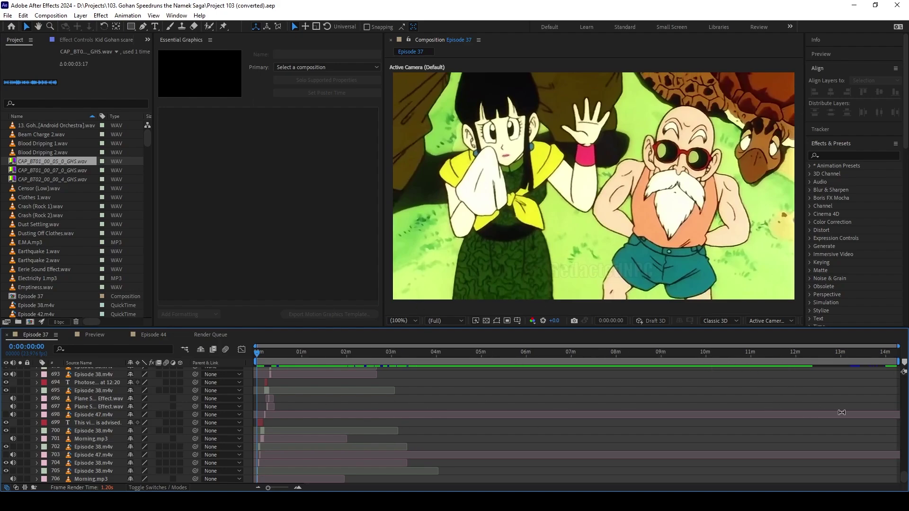
pyautogui.scroll(5, 848, 420)
pyautogui.moveTo(905, 470); pyautogui.dragTo(904, 374)
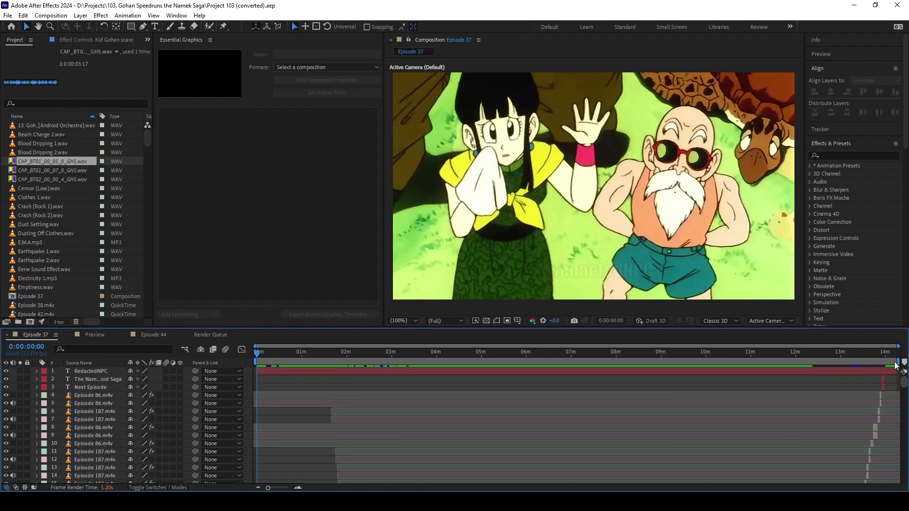
pyautogui.click(891, 354)
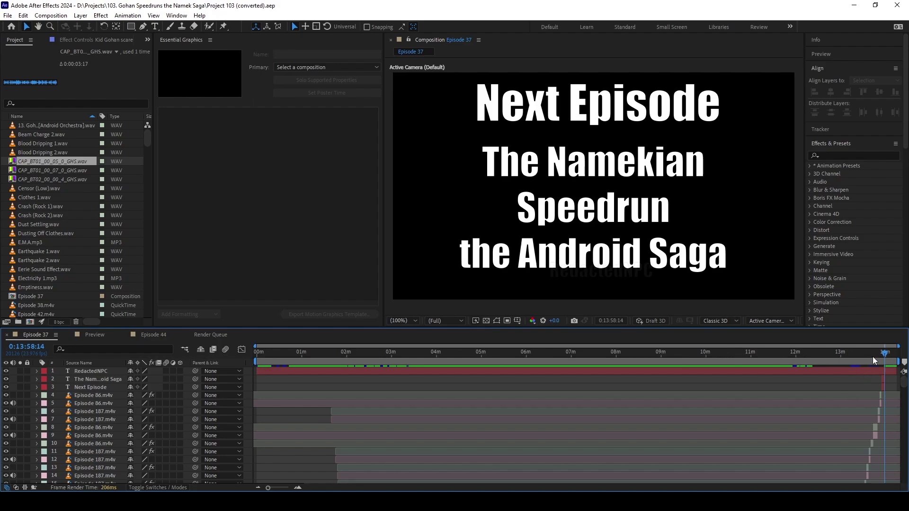
pyautogui.click(636, 353)
pyautogui.press('Home')
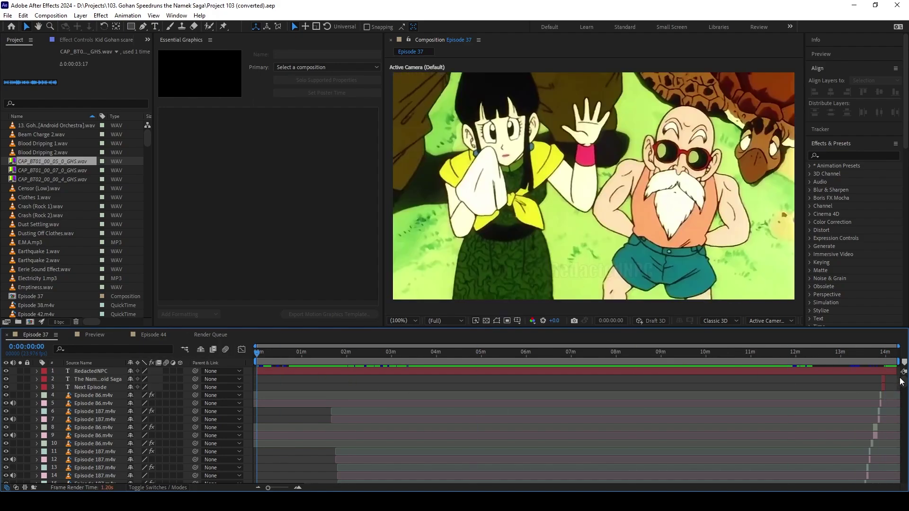
pyautogui.scroll(-2, 905, 412)
pyautogui.moveTo(906, 412); pyautogui.dragTo(904, 479)
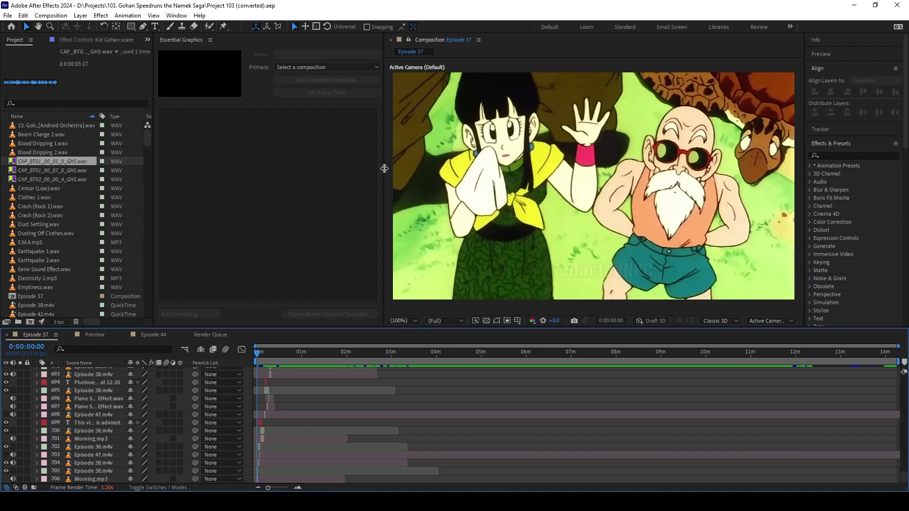
# - Close the Essential Graphics panel and widen the Project panel slightly
pyautogui.moveTo(382, 166); pyautogui.dragTo(310, 171)
pyautogui.click(210, 40)
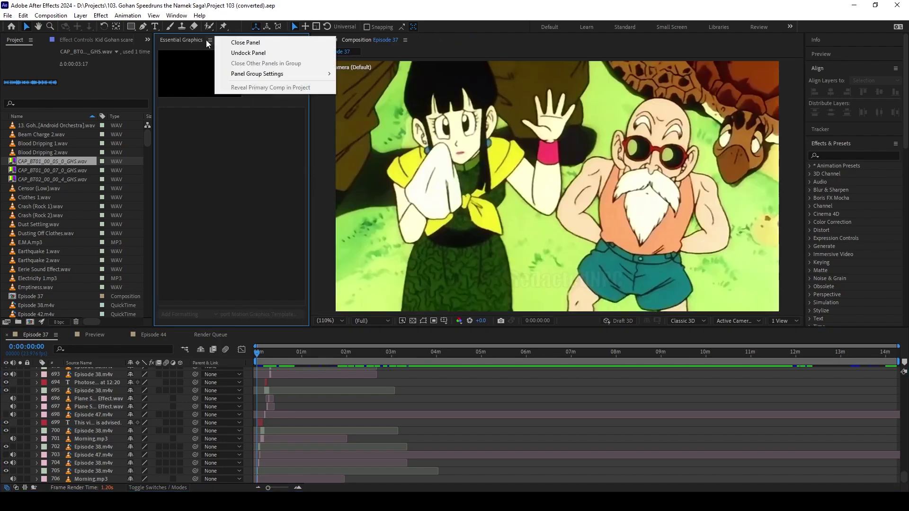
pyautogui.click(236, 42)
pyautogui.moveTo(152, 113); pyautogui.dragTo(168, 116)
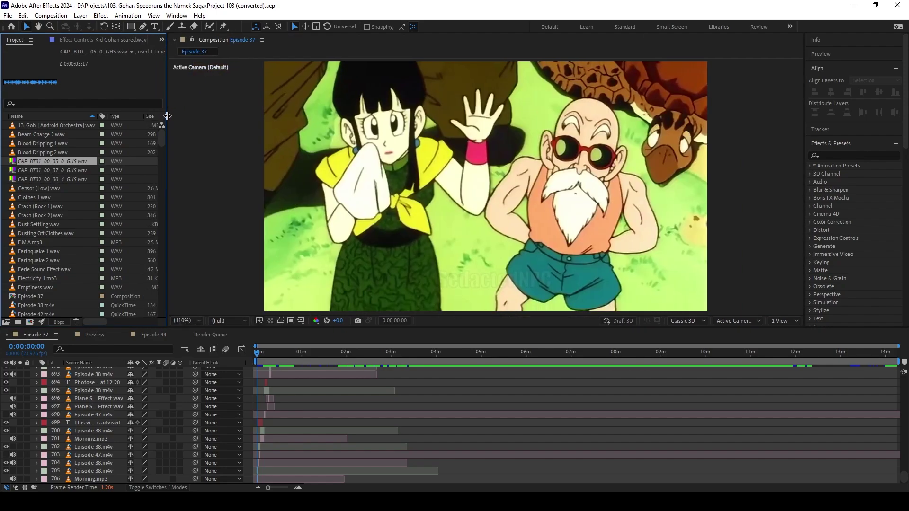
pyautogui.click(390, 407)
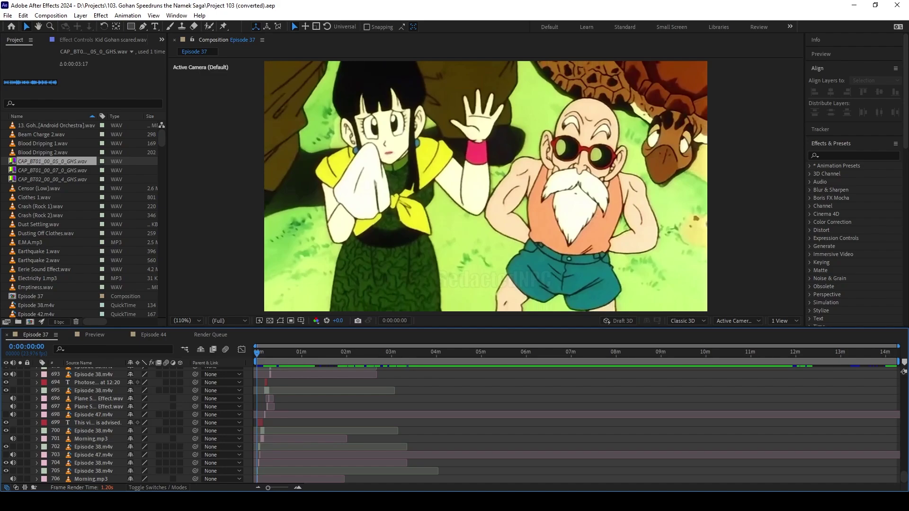
# - Preview frames at about 11:02 and 7:52 in the composition and return the playhead to the start
pyautogui.click(753, 359)
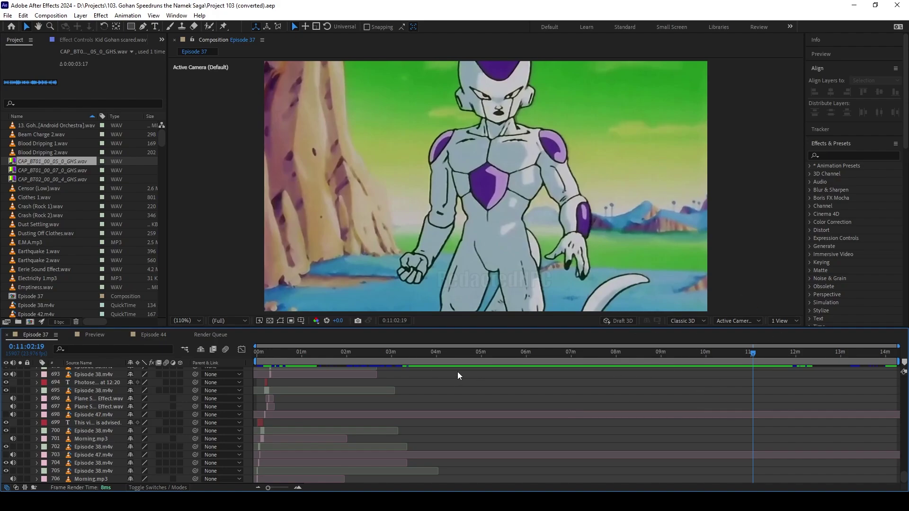
pyautogui.moveTo(583, 354); pyautogui.dragTo(610, 362)
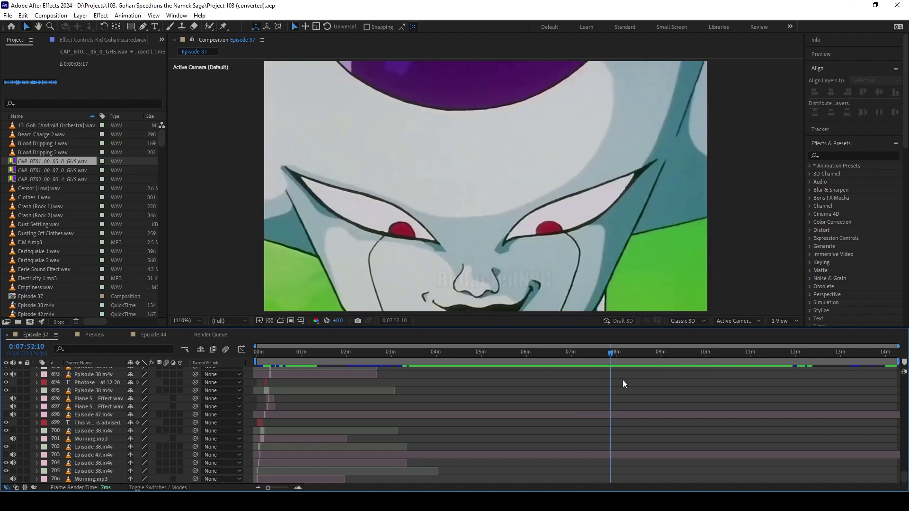
pyautogui.press('Home')
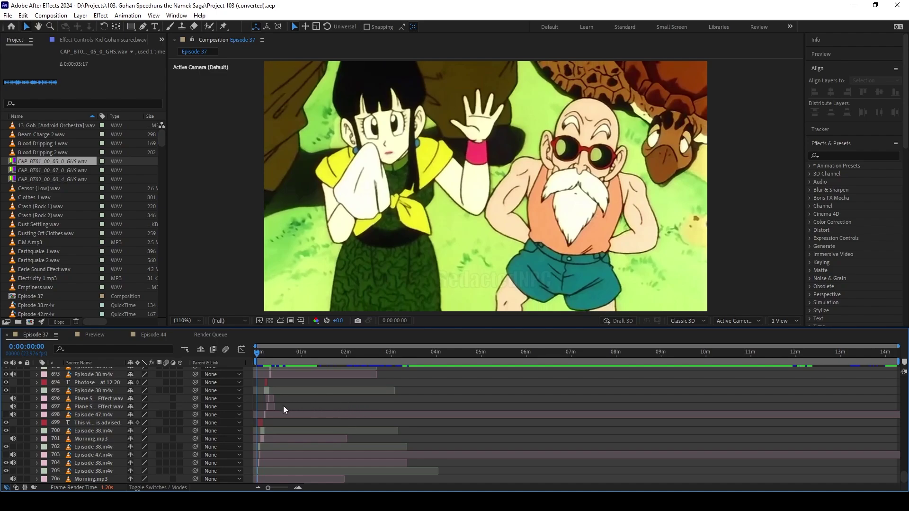
# - Inspect the viewer discretion text layer at about 3 seconds, deselect it, and return the playhead to the start
pyautogui.scroll(6, 283, 406)
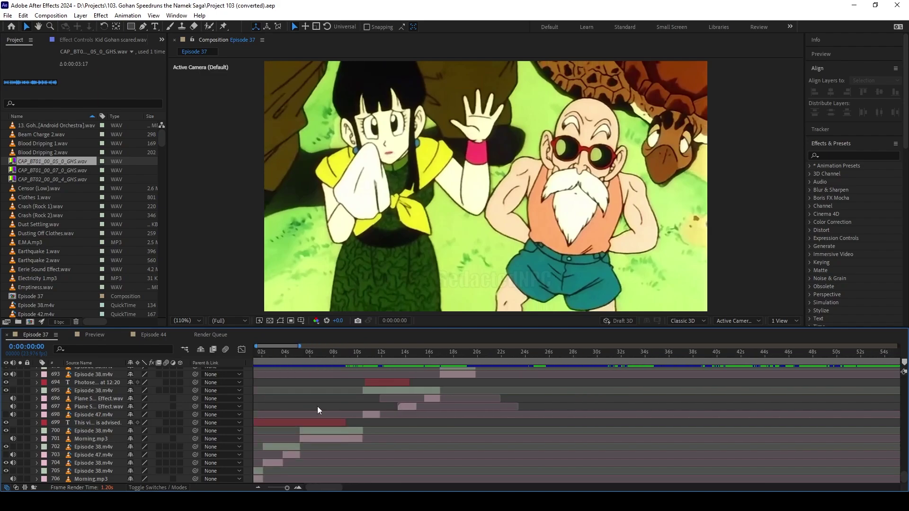
pyautogui.scroll(-3, 312, 404)
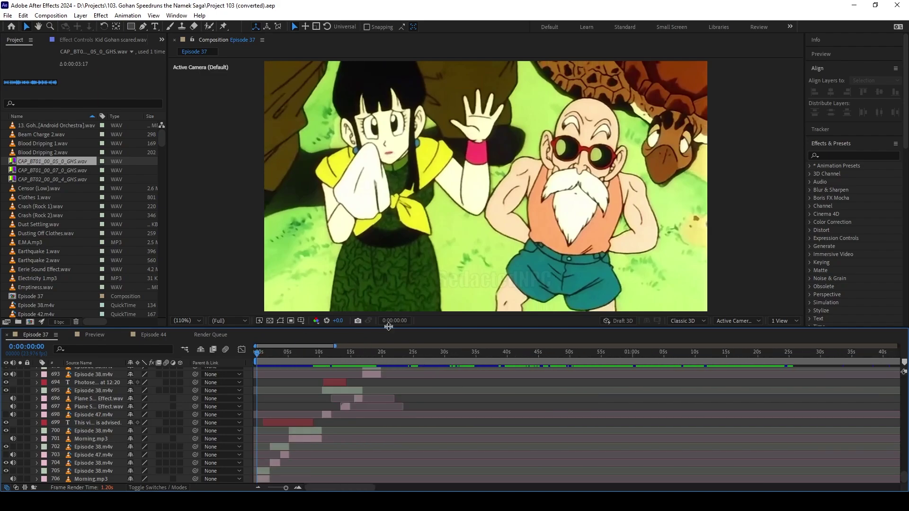
pyautogui.click(283, 422)
pyautogui.click(280, 354)
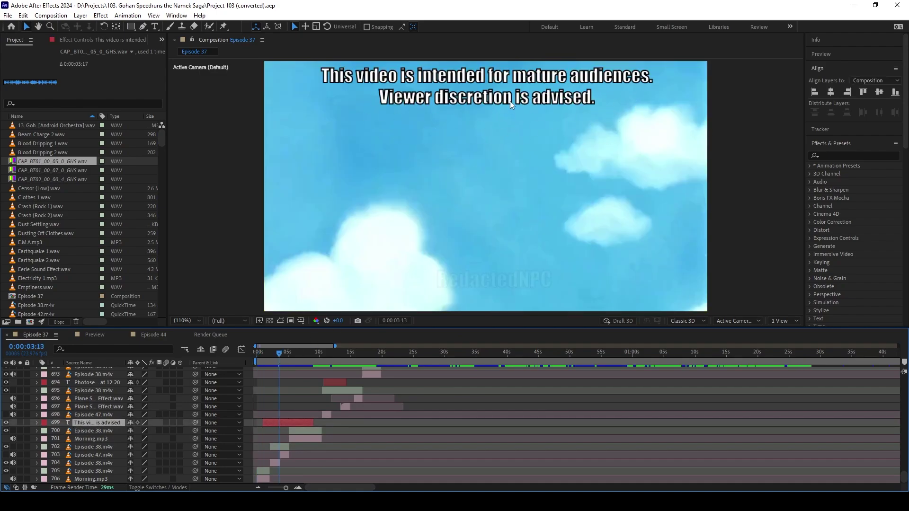
pyautogui.click(317, 404)
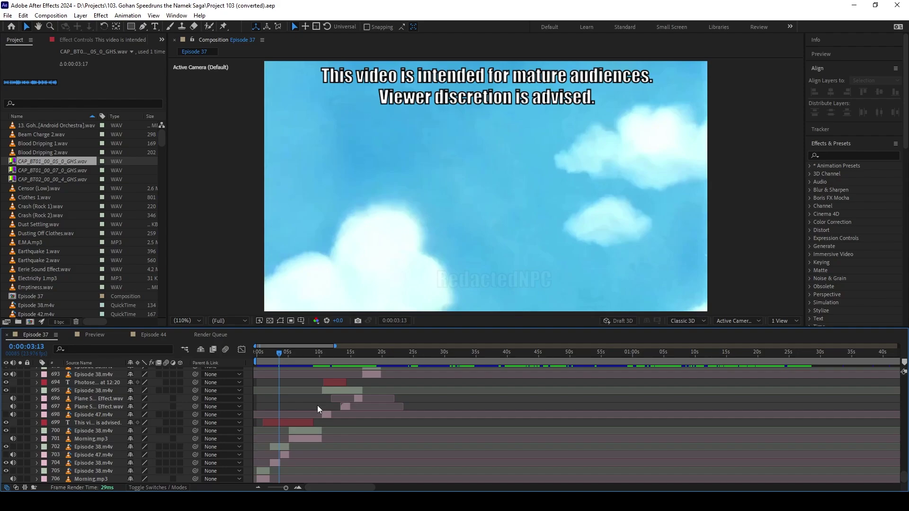
pyautogui.press('Home')
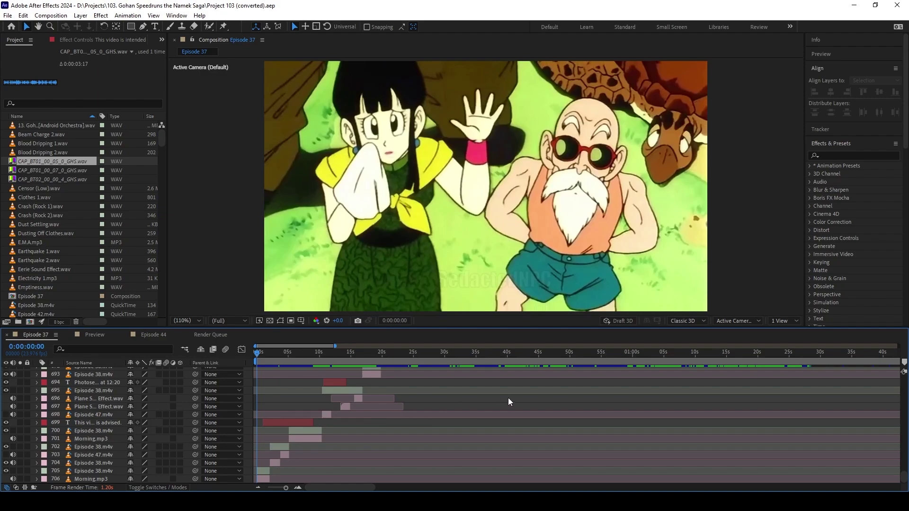
# - Play the opening of the composition from the start, selecting the Episode 47 audio clip on layer 703 during playback
pyautogui.press('space')
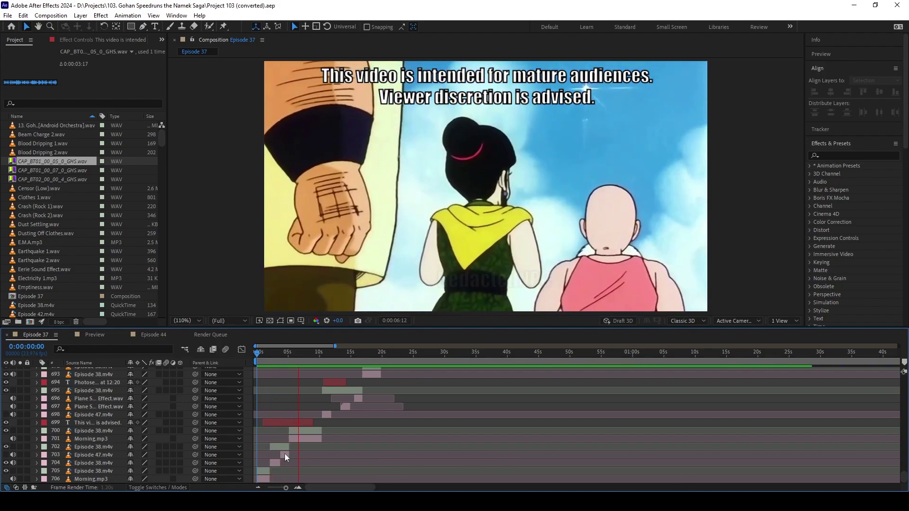
pyautogui.click(285, 454)
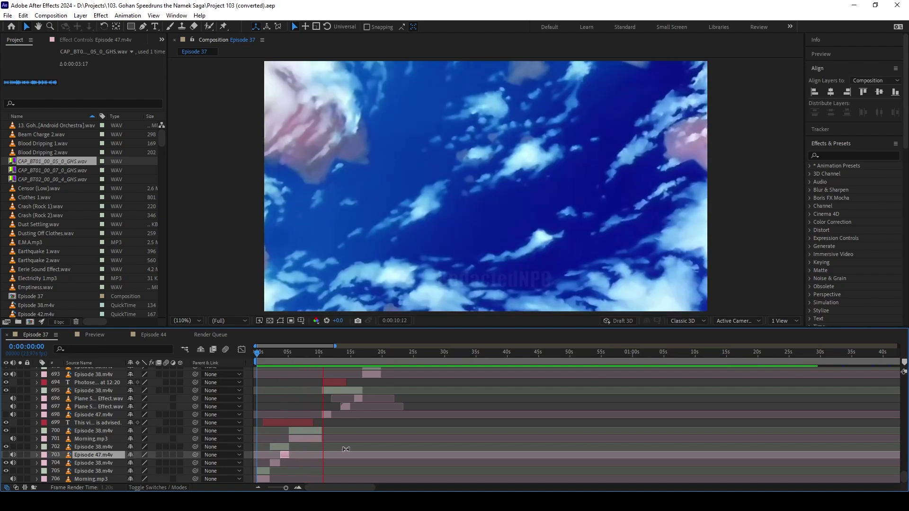
pyautogui.press('space')
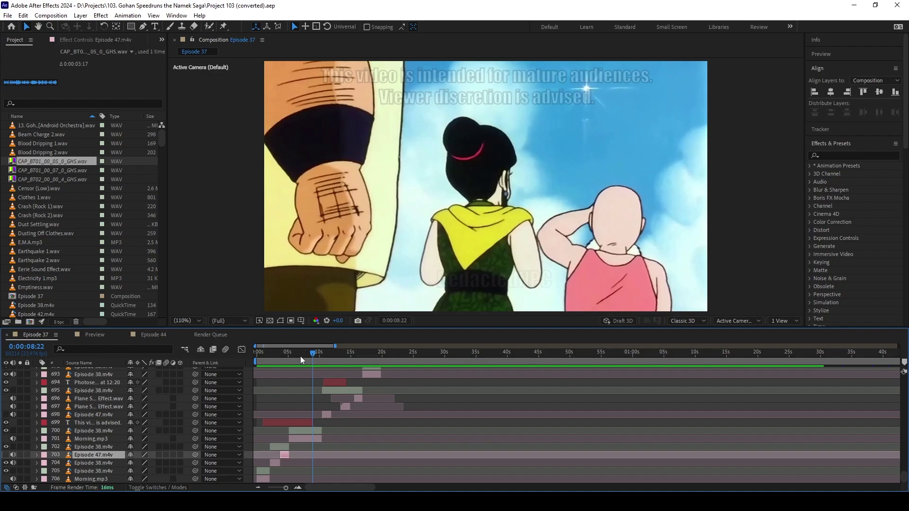
# - Scrub the intro from about 1 to 12 seconds to review both on-screen warnings, ending at about 9 seconds
pyautogui.click(266, 355)
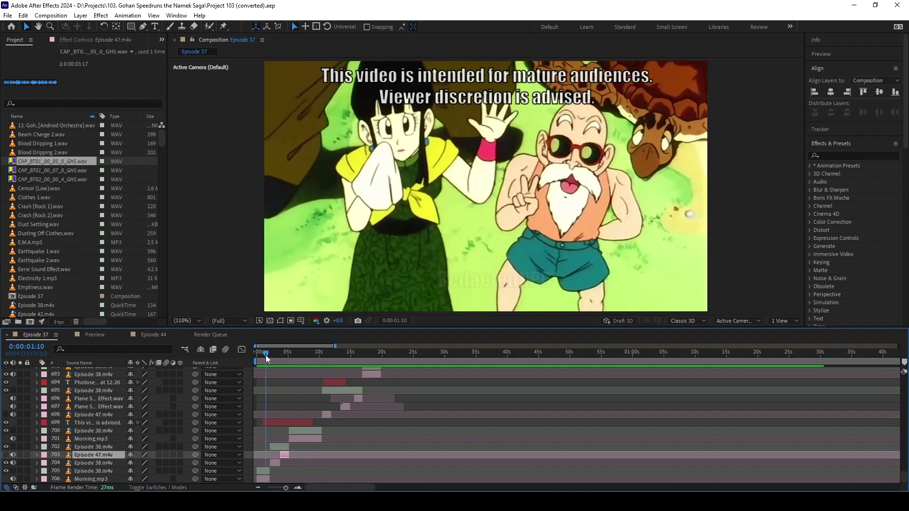
pyautogui.moveTo(266, 355); pyautogui.dragTo(293, 368)
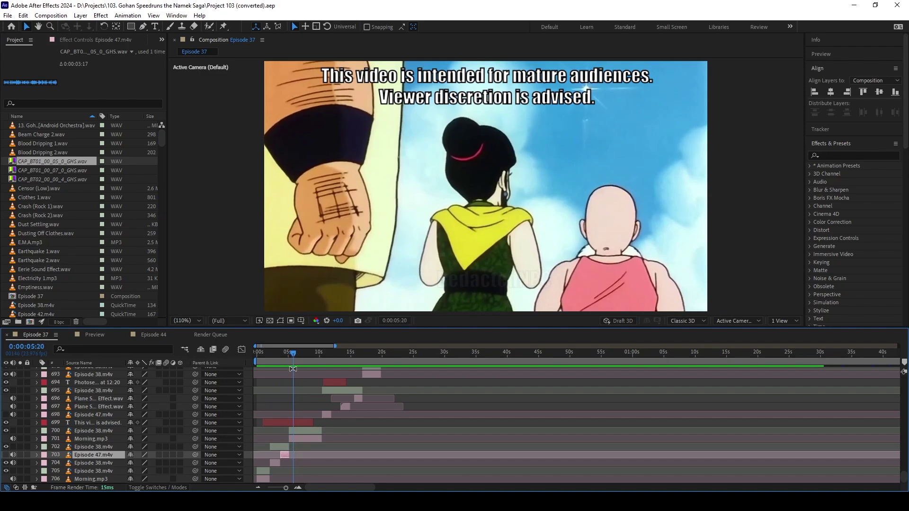
pyautogui.moveTo(296, 356); pyautogui.dragTo(336, 354)
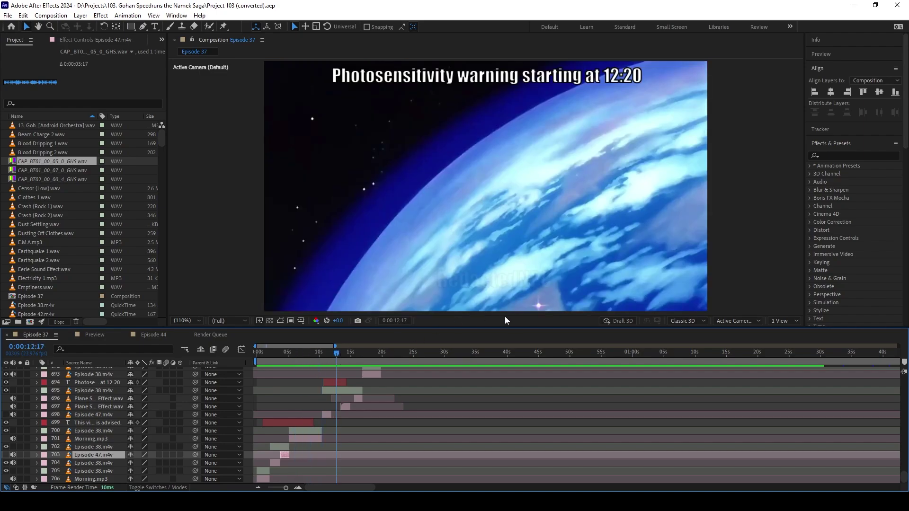
pyautogui.scroll(1, 505, 396)
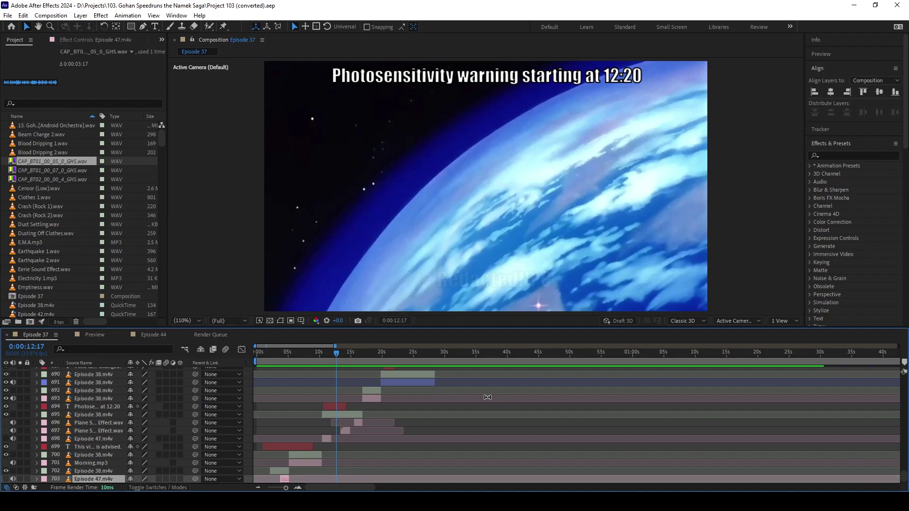
pyautogui.click(317, 357)
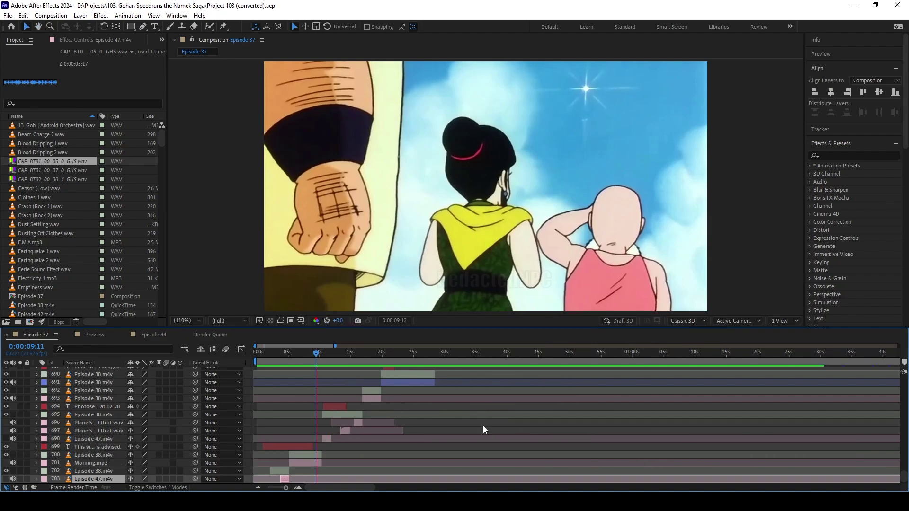
# - Play the Episode 37 composition from about 9 seconds and stop playback at 15:15
pyautogui.press('space')
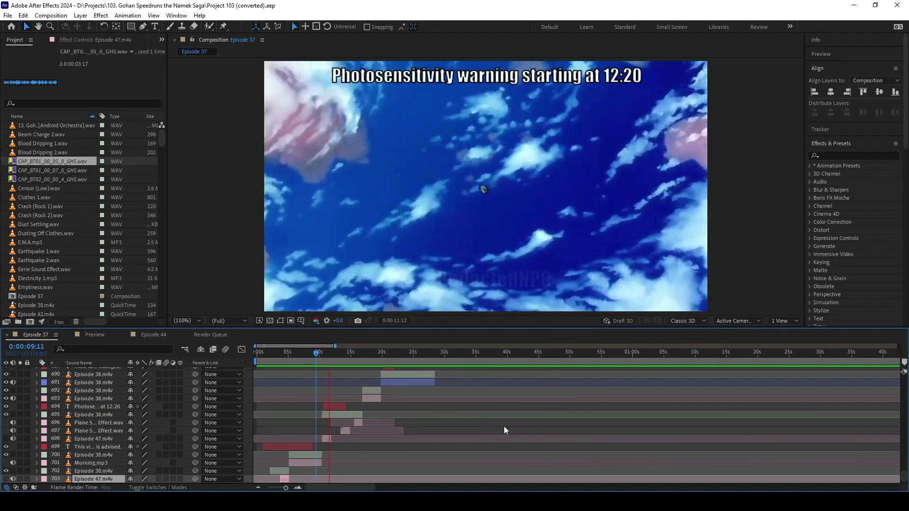
pyautogui.scroll(2, 493, 426)
pyautogui.scroll(-1, 476, 426)
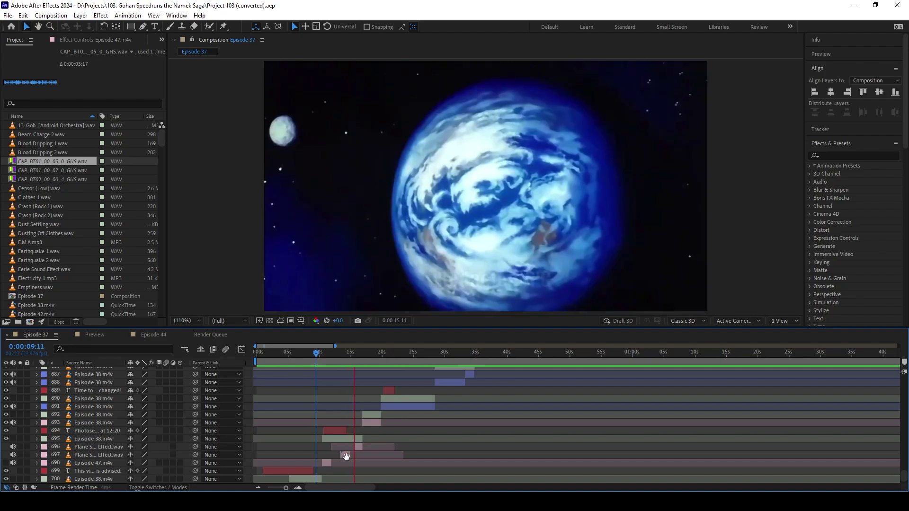
pyautogui.press('space')
# - Inspect the audio clips on layers 696 to 698, selecting Episode 47.m4v and both plane sound effect layers in turn
pyautogui.scroll(-2, 322, 454)
pyautogui.click(311, 455)
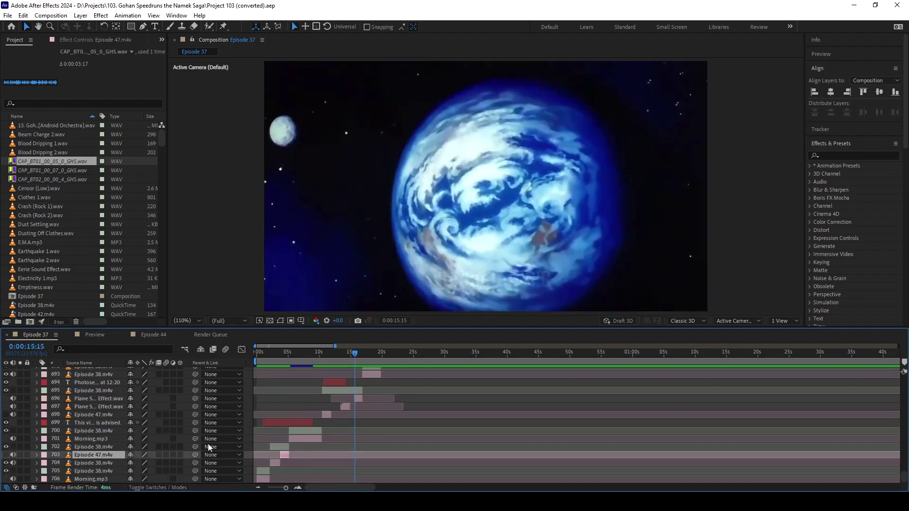
pyautogui.click(106, 415)
pyautogui.click(104, 407)
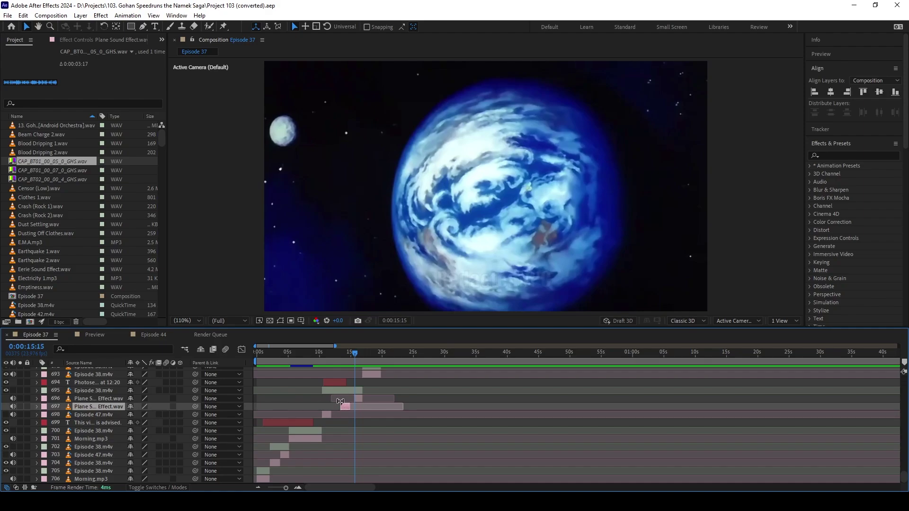
pyautogui.click(358, 399)
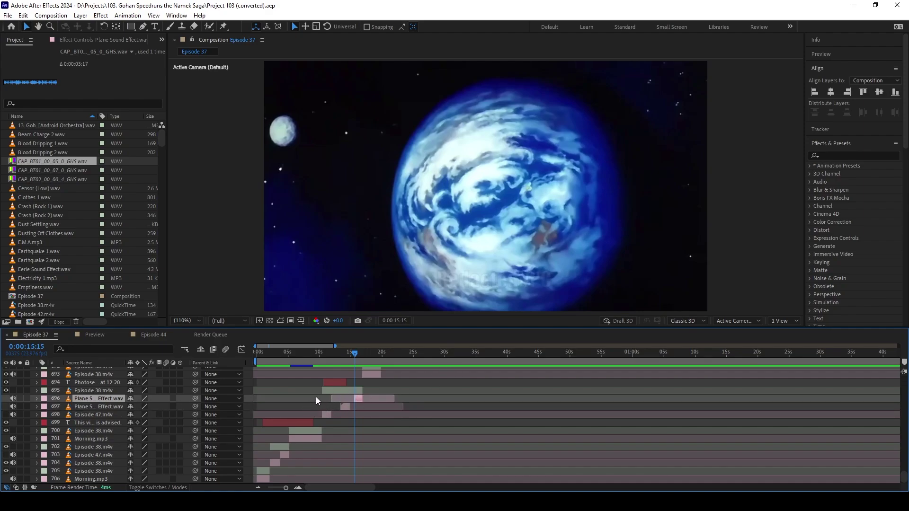
pyautogui.scroll(2, 346, 398)
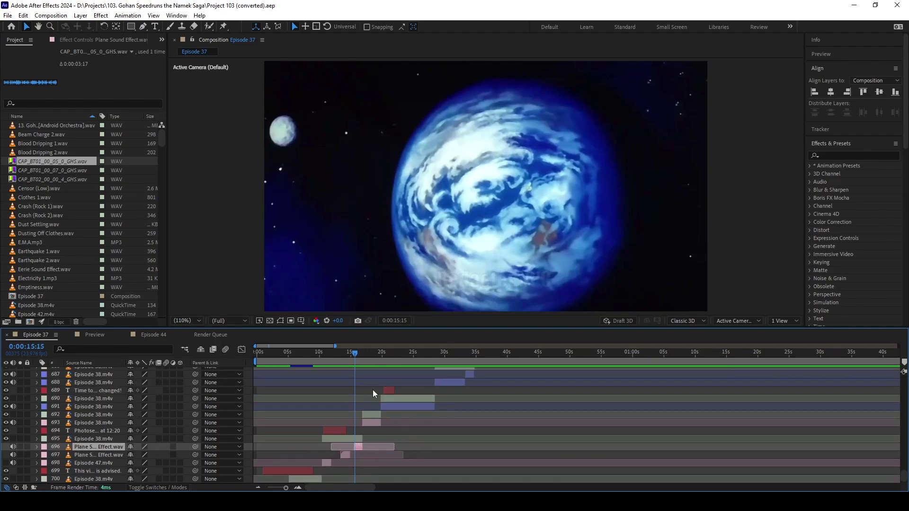
# - Play on from 15:15 to 23:01, selecting the Episode 38 audio clips on layers 693 and 691 during playback
pyautogui.press('space')
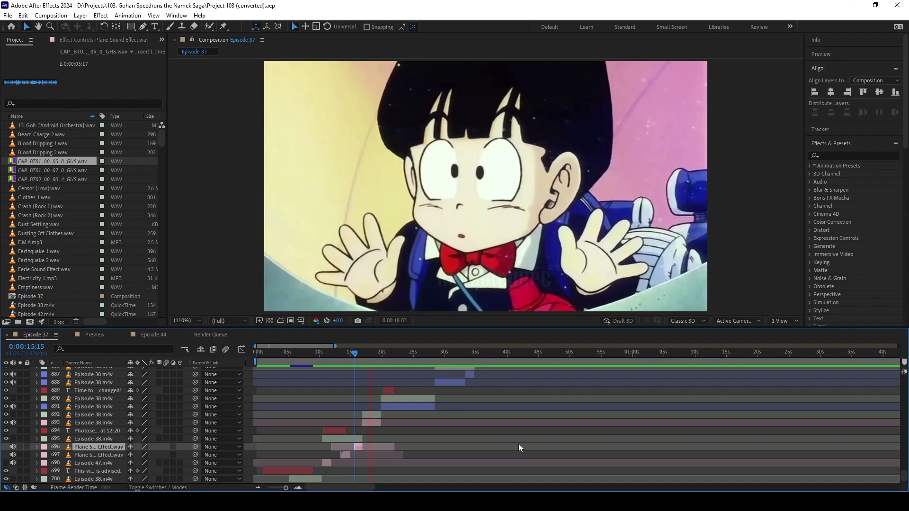
pyautogui.click(374, 423)
pyautogui.scroll(1, 381, 426)
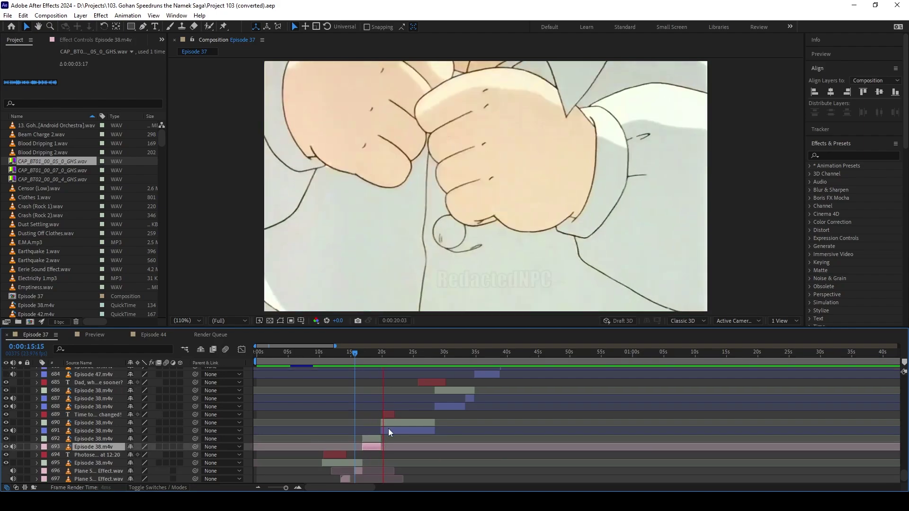
pyautogui.click(404, 429)
pyautogui.scroll(1, 405, 430)
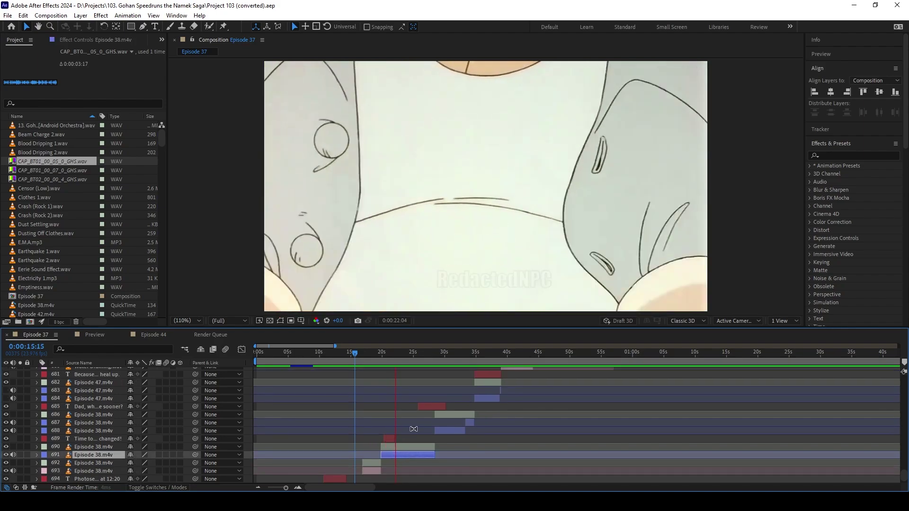
pyautogui.press('space')
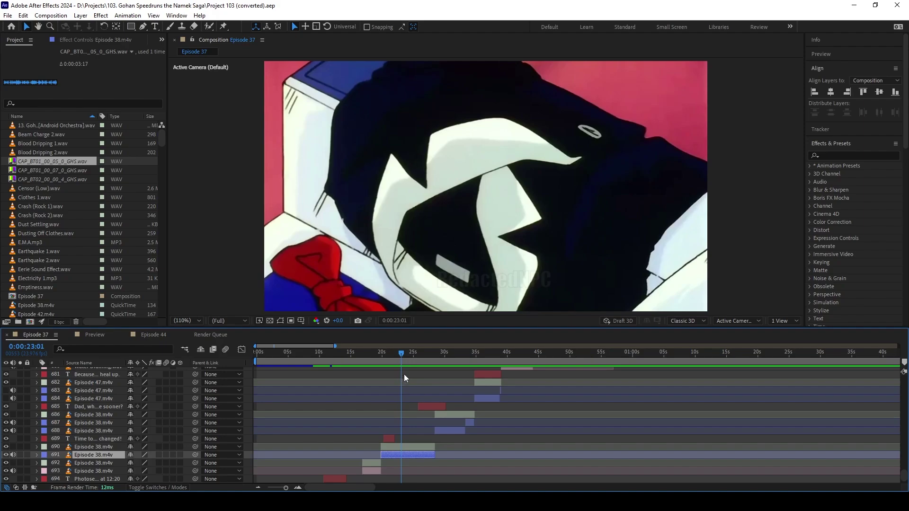
# - Examine the layer stack of the Preview composition, checking back briefly on the Episode 37 composition
pyautogui.click(104, 337)
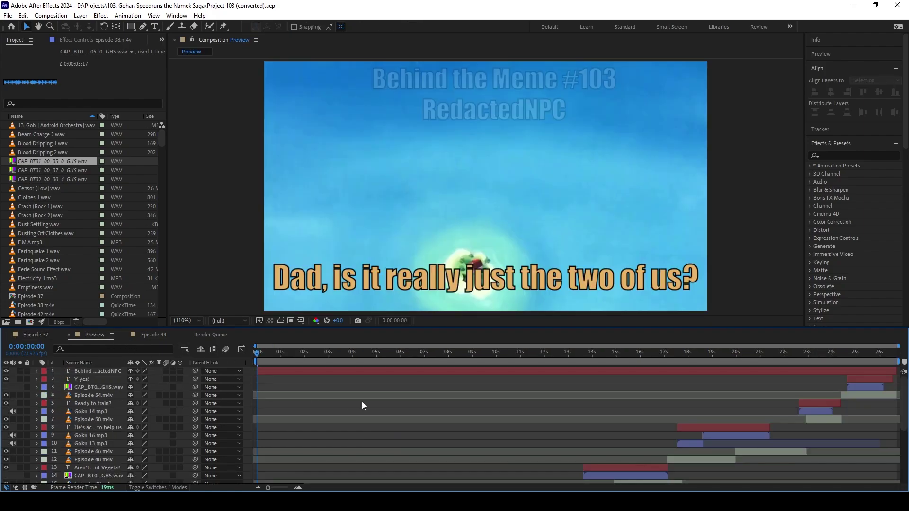
pyautogui.scroll(-5, 365, 407)
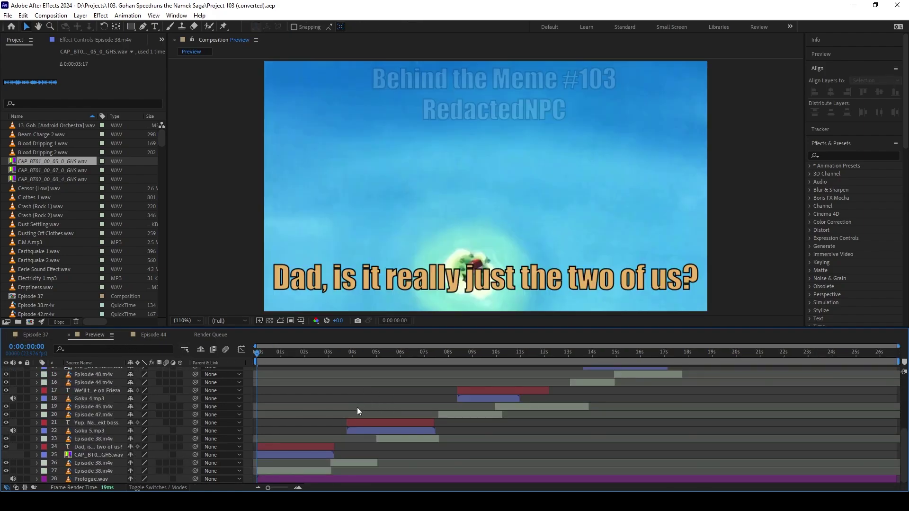
pyautogui.click(37, 336)
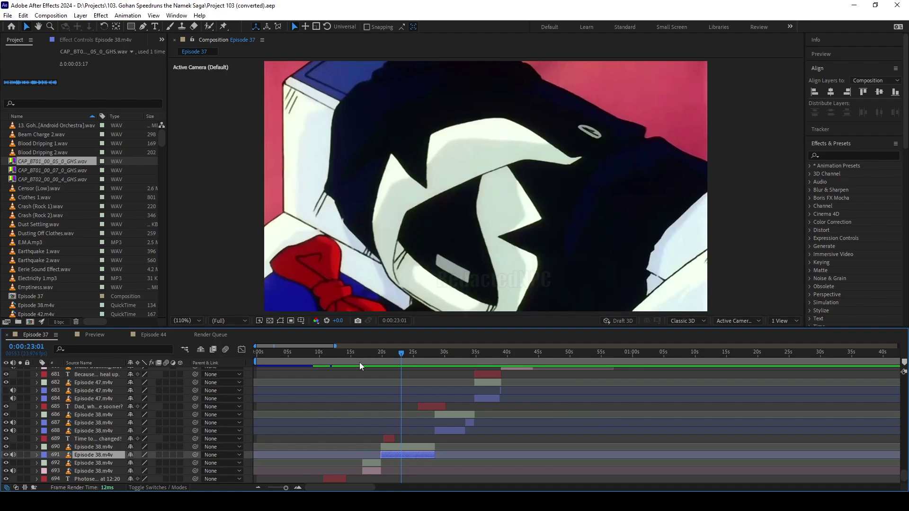
pyautogui.click(105, 334)
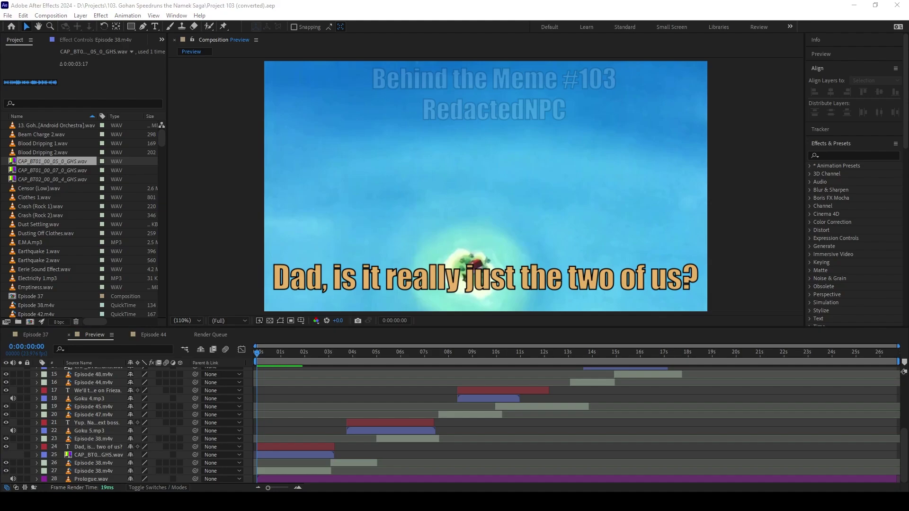
pyautogui.click(345, 394)
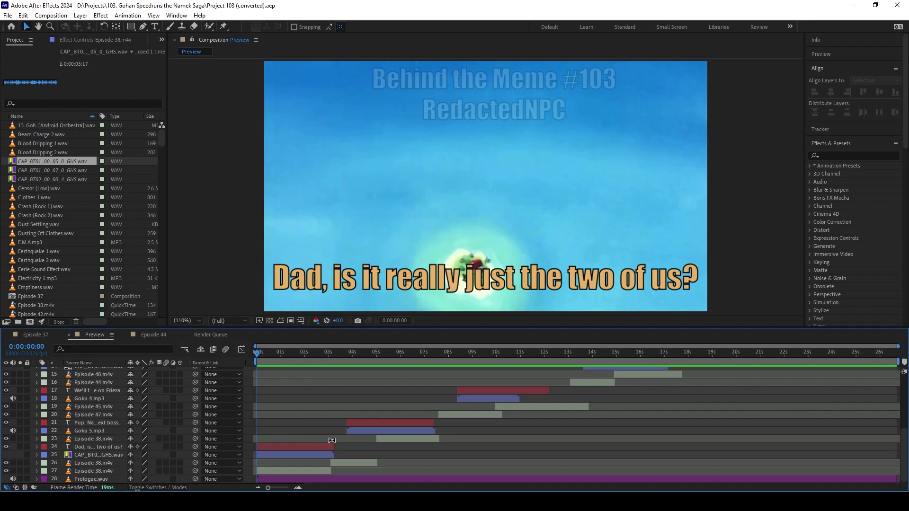
pyautogui.scroll(2, 327, 441)
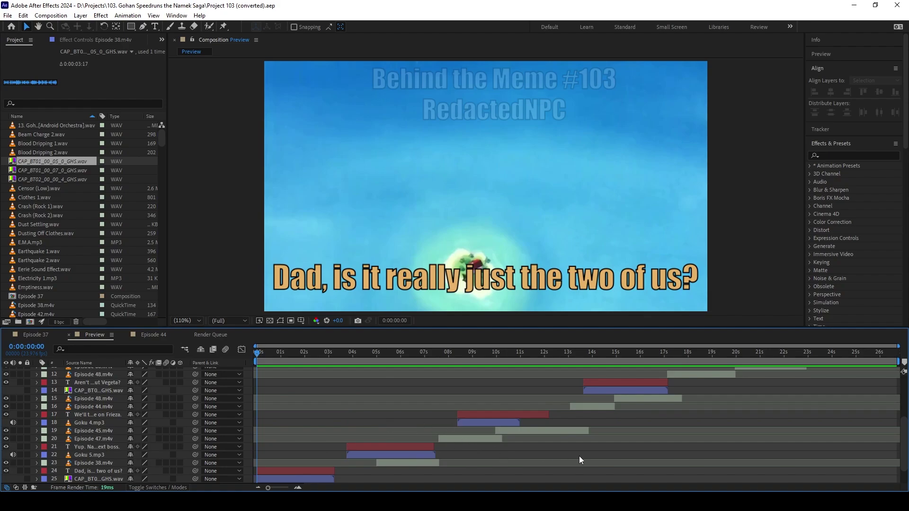
# - Play the Preview composition from the start and stop playback at 2:08
pyautogui.press('space')
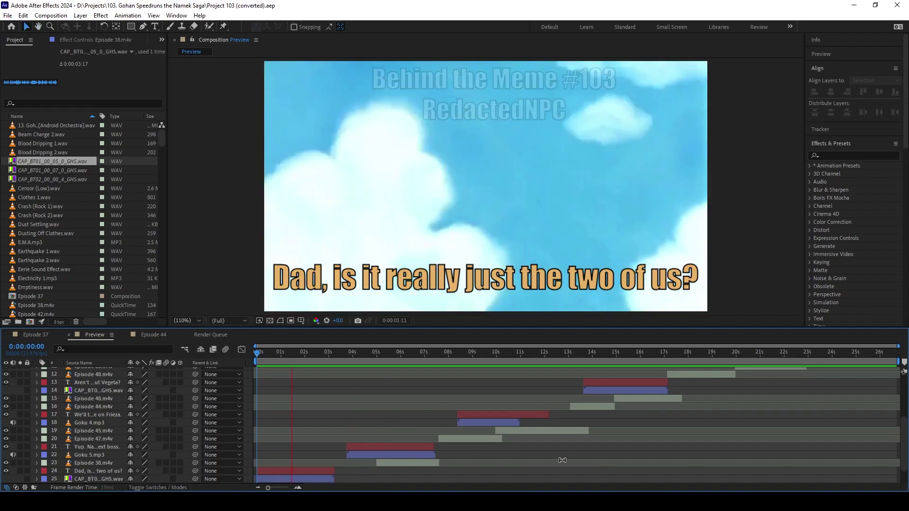
pyautogui.press('space')
pyautogui.scroll(-2, 412, 418)
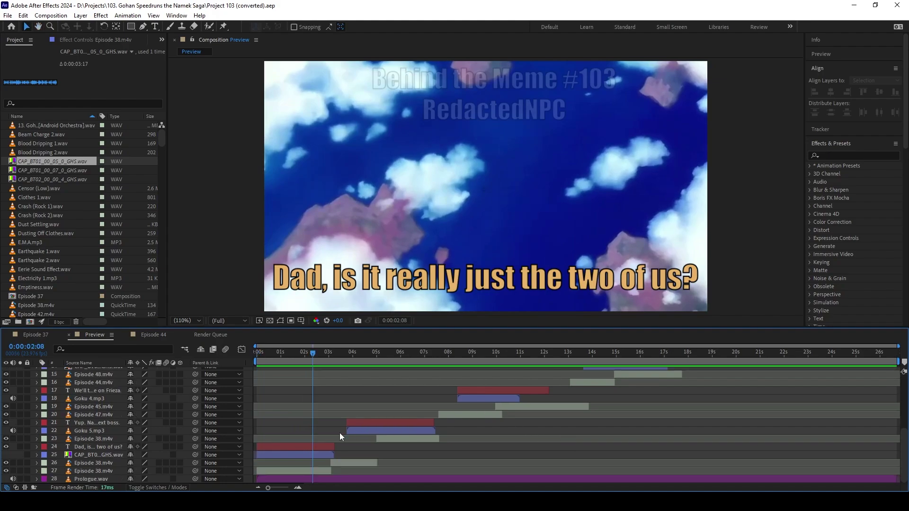
# - Inspect the voice clip on layer 25 and the Prologue.wav layer, resume playback, and scrub back to 1:22
pyautogui.click(301, 454)
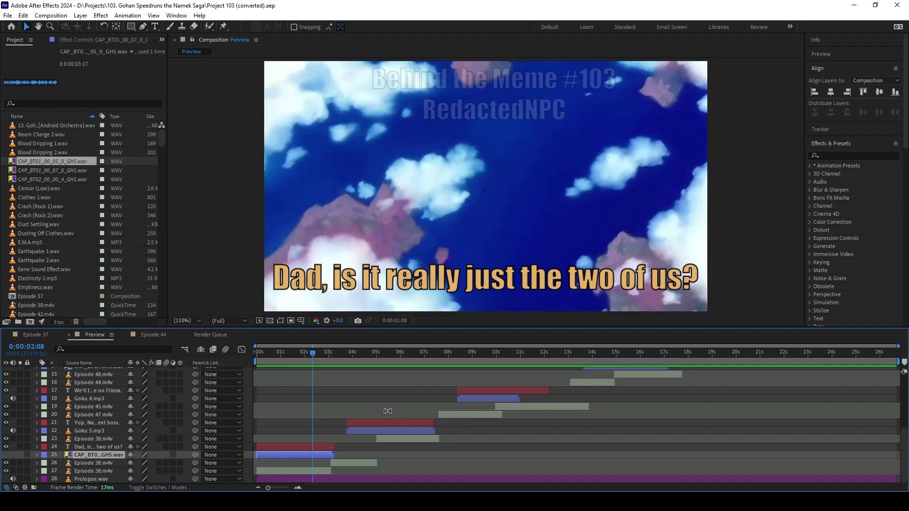
pyautogui.click(344, 479)
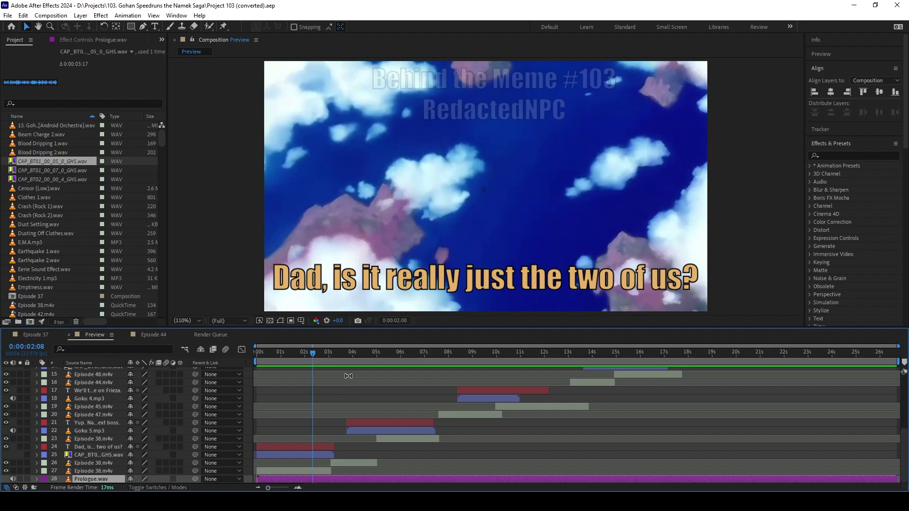
pyautogui.press('space')
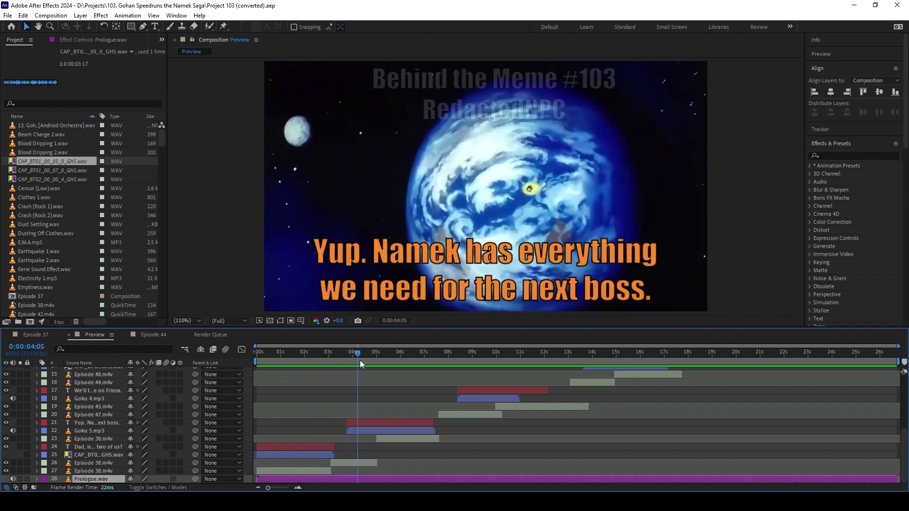
pyautogui.moveTo(363, 362); pyautogui.dragTo(303, 361)
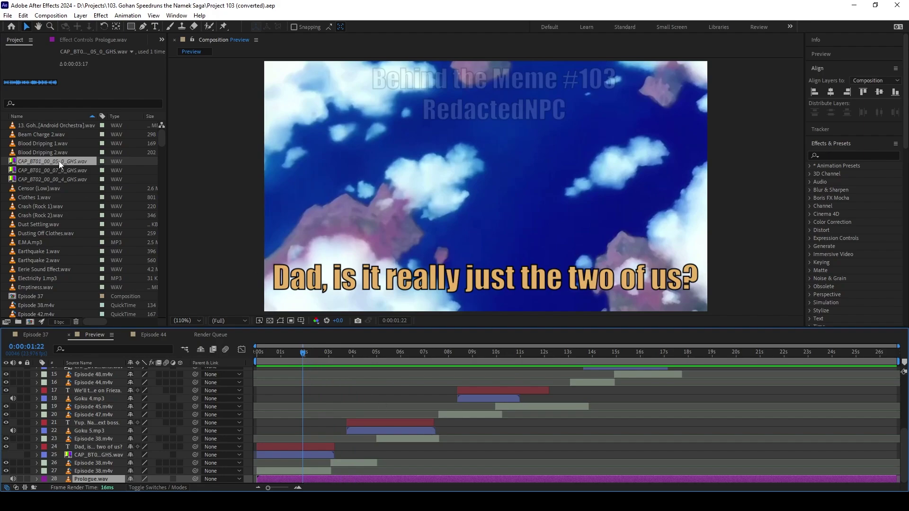
# - Compare the Episode 37 and Preview compositions, clearing the layer selection in Episode 37 and ending in Preview
pyautogui.moveTo(59, 161); pyautogui.dragTo(309, 339)
pyautogui.click(41, 334)
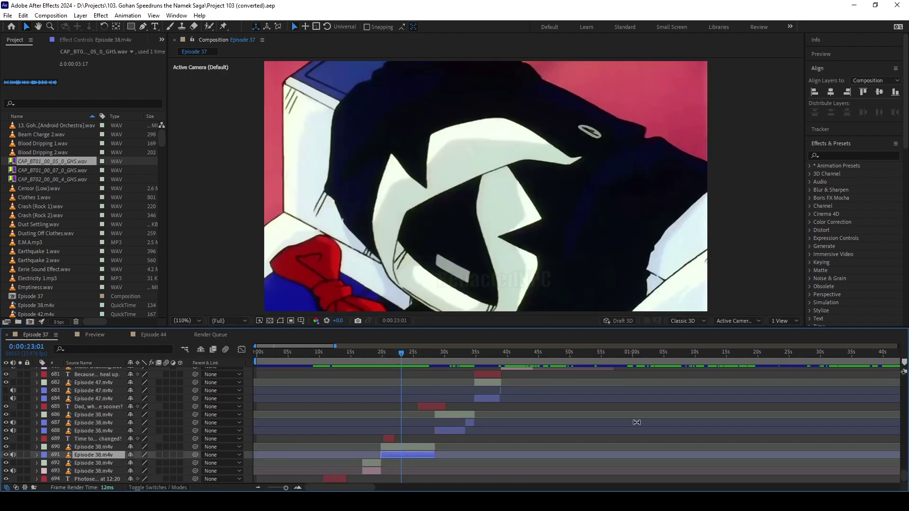
pyautogui.click(97, 335)
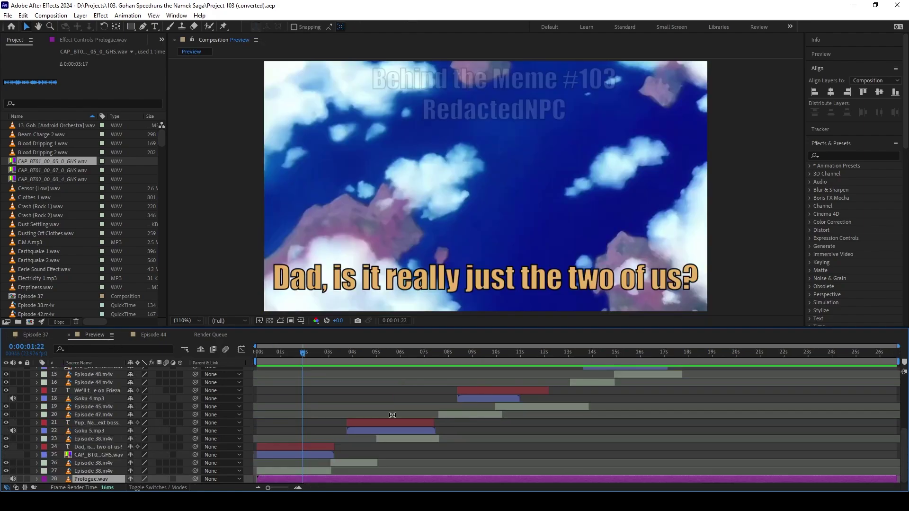
pyautogui.click(41, 336)
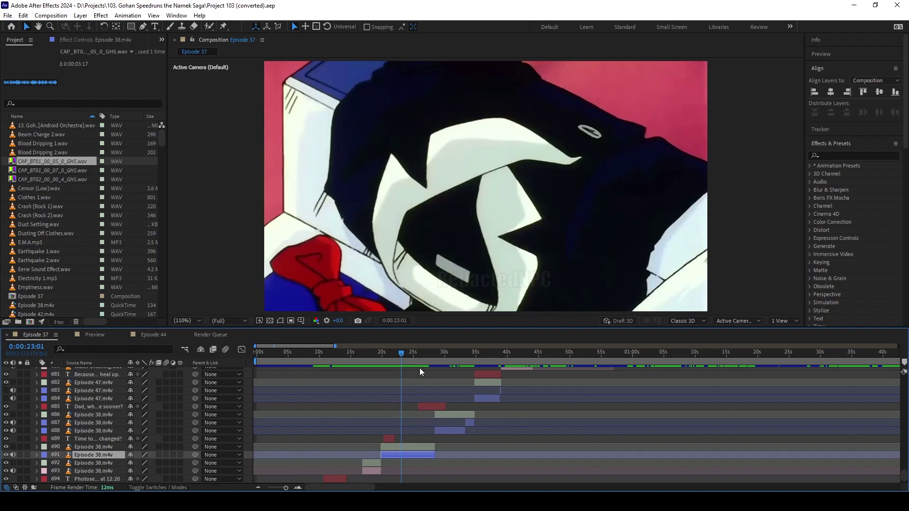
pyautogui.click(372, 407)
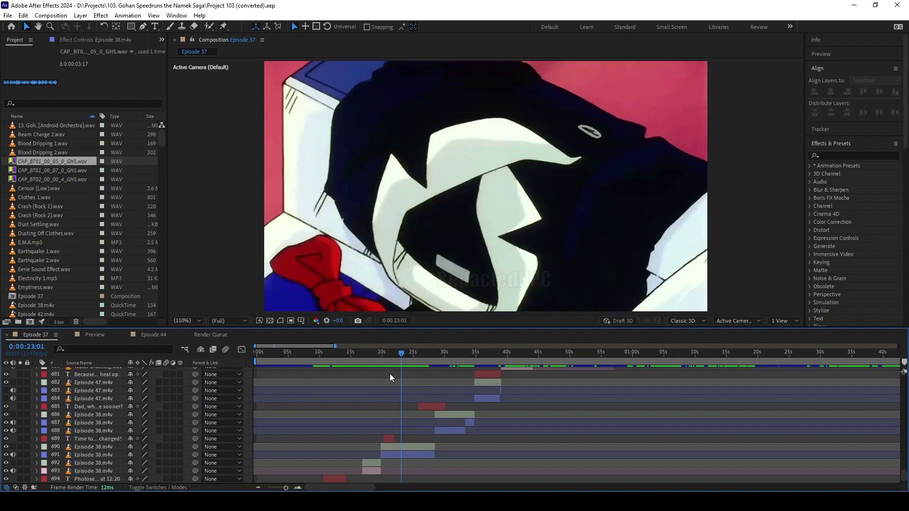
pyautogui.click(94, 335)
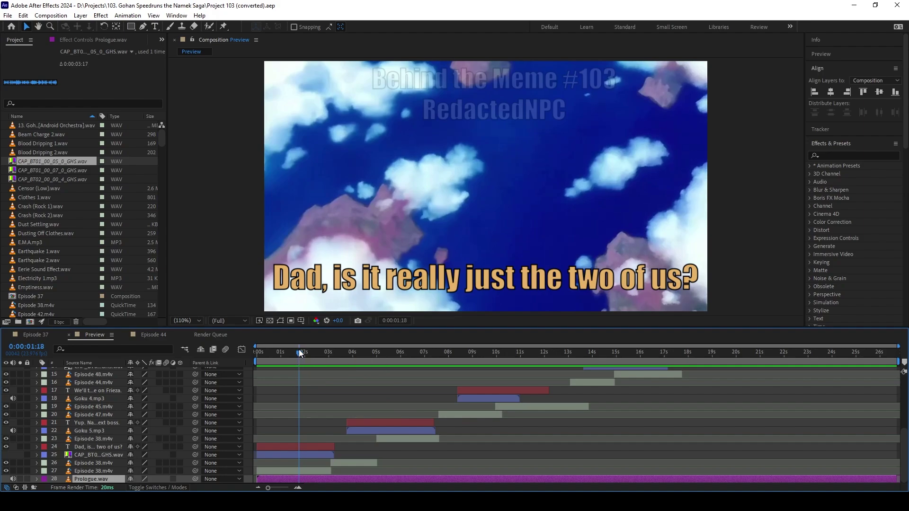
# - Scrub through the Preview composition's subtitled scenes, checking frames at about 7, 1 and 18 seconds before continuing to the end
pyautogui.click(368, 353)
pyautogui.moveTo(374, 359); pyautogui.dragTo(428, 364)
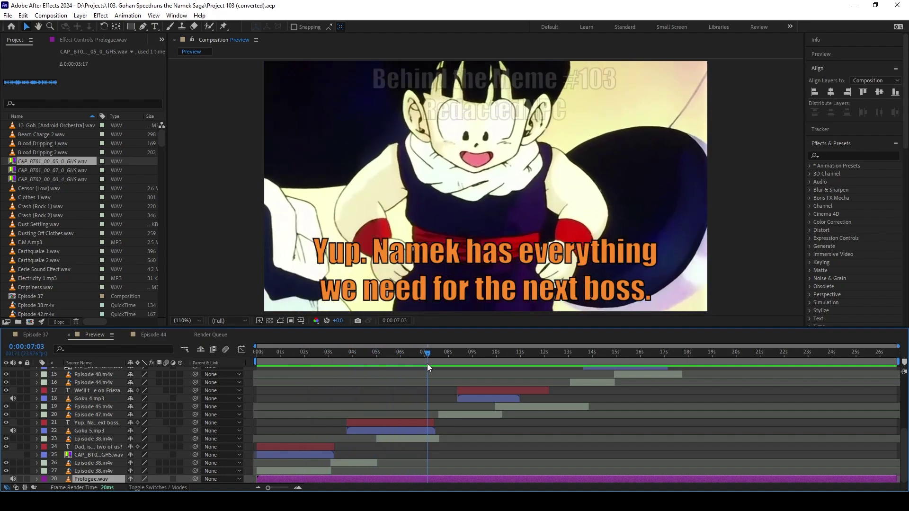
pyautogui.click(280, 356)
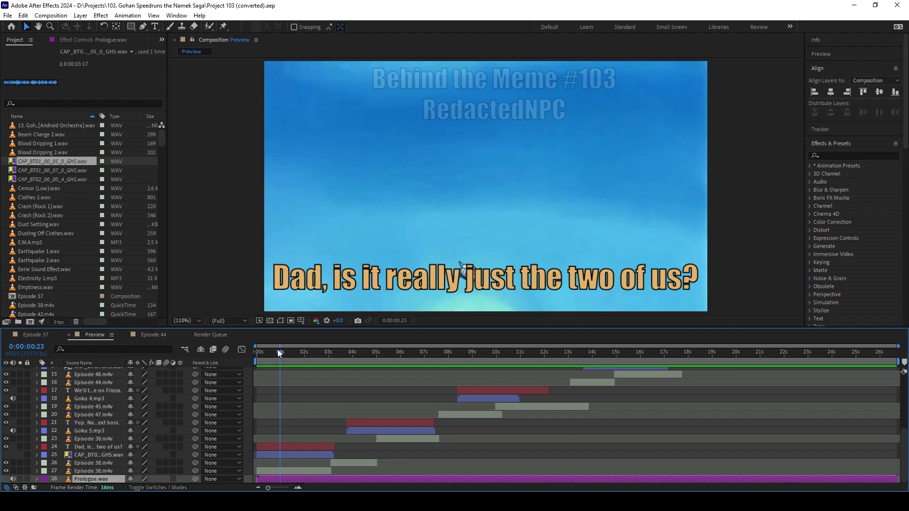
pyautogui.moveTo(280, 352); pyautogui.dragTo(289, 354)
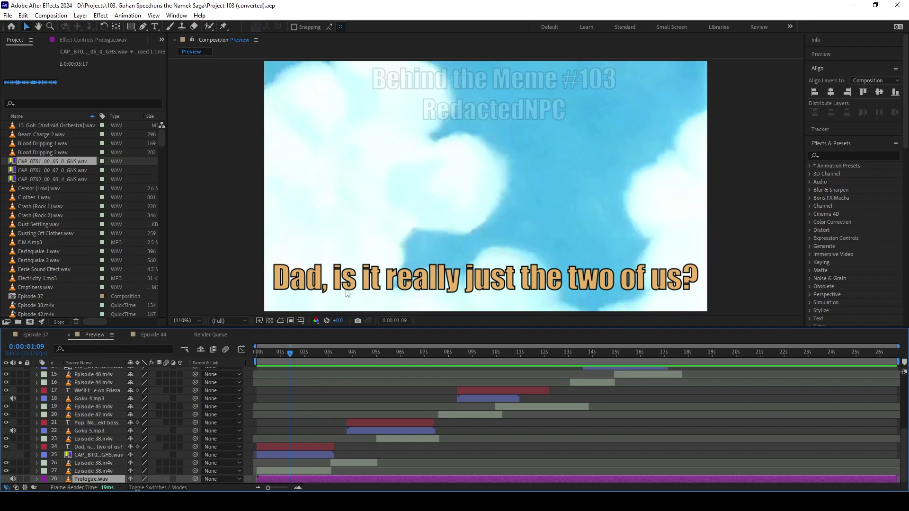
pyautogui.click(301, 352)
pyautogui.moveTo(303, 355); pyautogui.dragTo(686, 357)
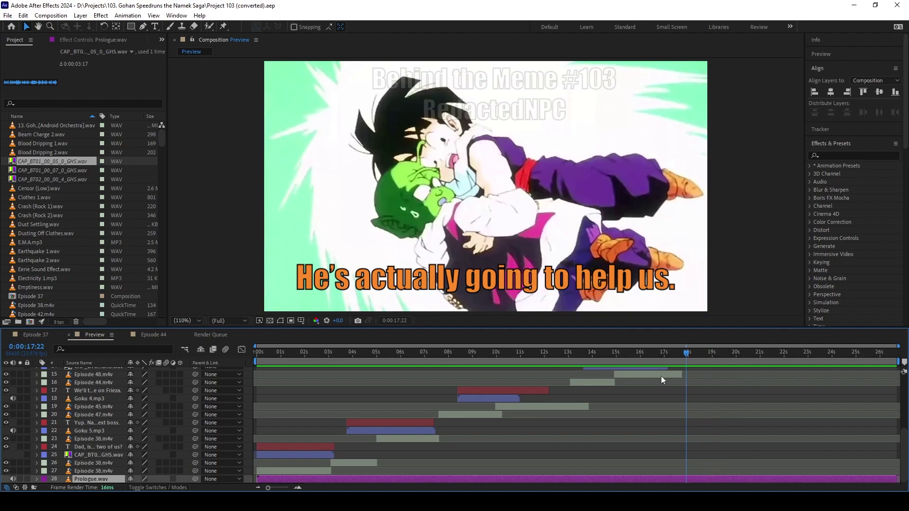
pyautogui.moveTo(690, 354); pyautogui.dragTo(896, 354)
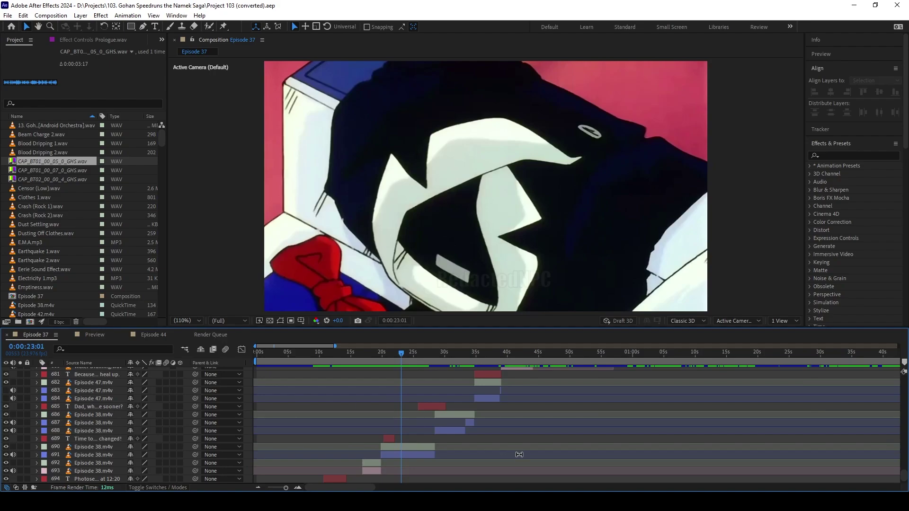
# - Play the Episode 37 composition from 0:23:01 in two stretches, pausing at 0:29:07 and 0:34:07
pyautogui.press('space')
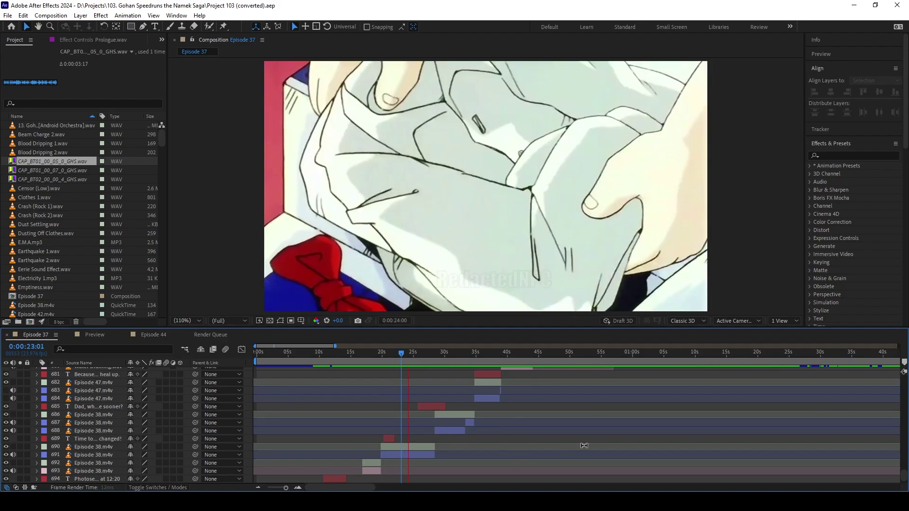
pyautogui.scroll(1, 594, 450)
pyautogui.hscroll(1, 593, 450)
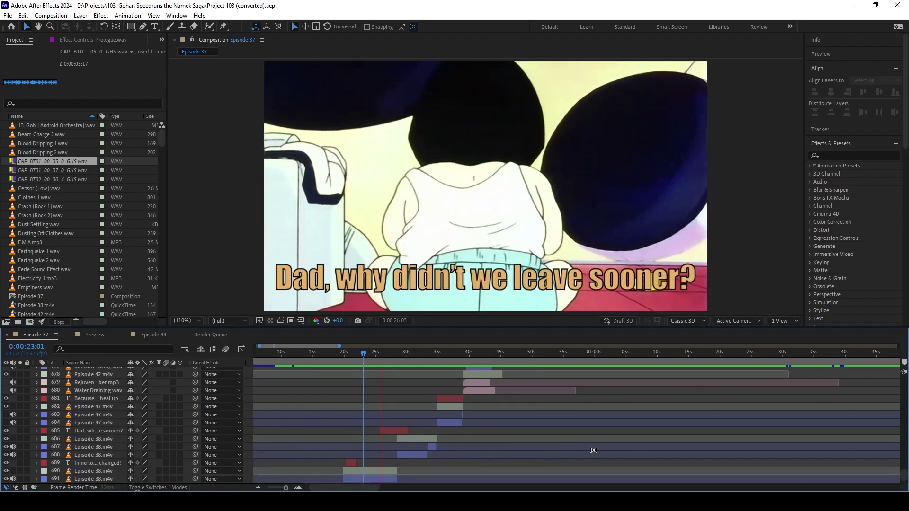
pyautogui.scroll(1, 610, 447)
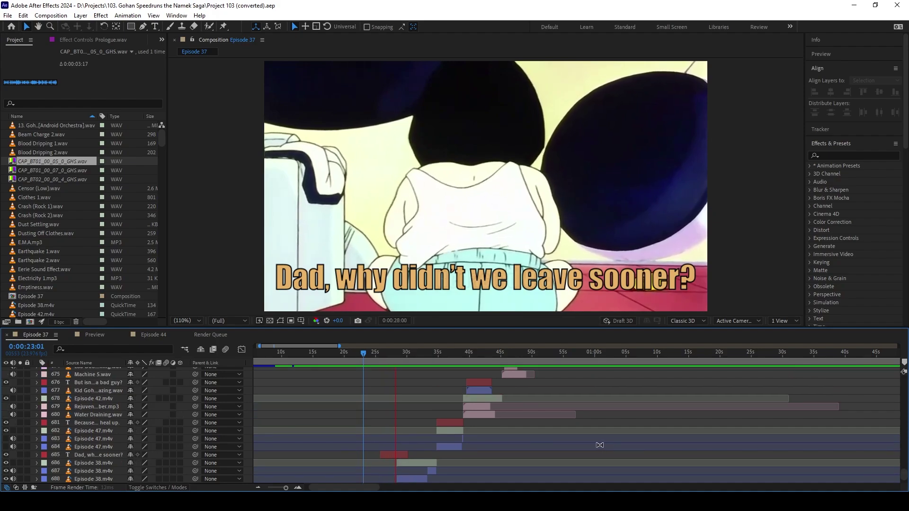
pyautogui.press('space')
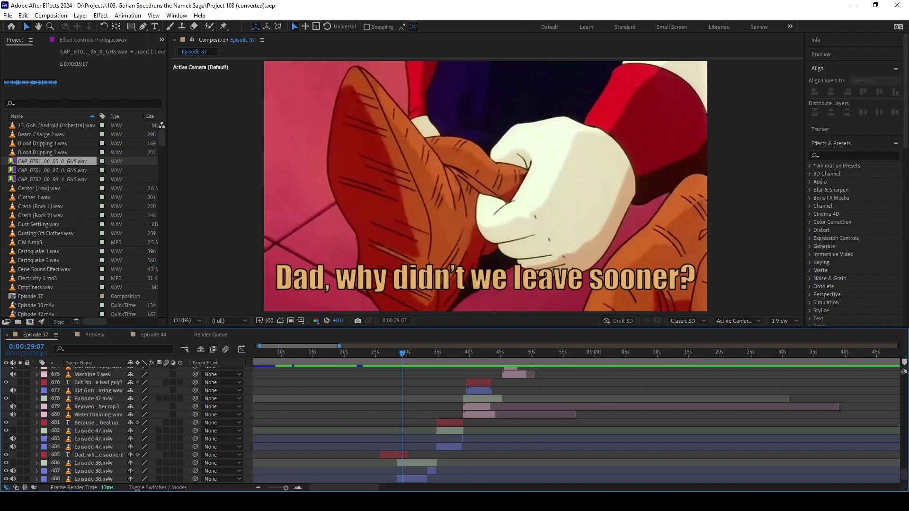
pyautogui.press('space')
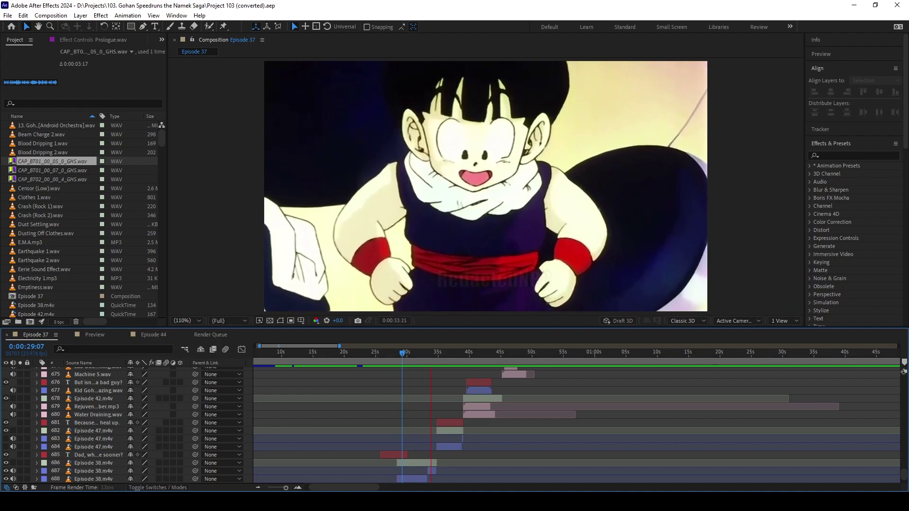
pyautogui.press('h')
pyautogui.press('space')
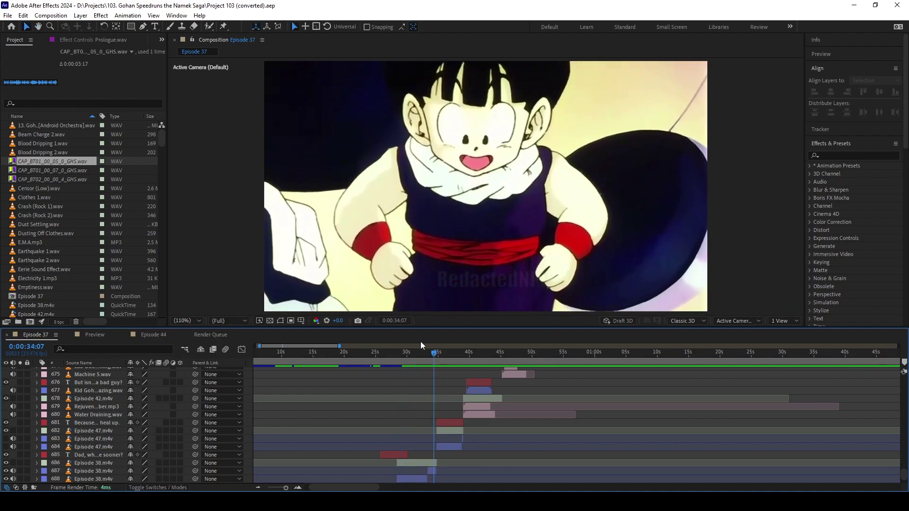
# - Scrub Episode 37 back to the planet shot and settle on the frame at 0:16:08
pyautogui.click(395, 320)
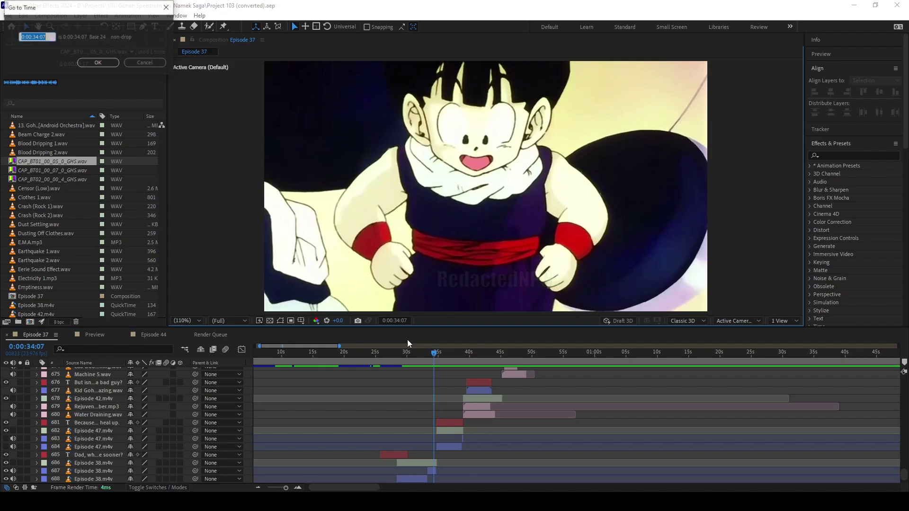
pyautogui.click(145, 63)
pyautogui.moveTo(434, 357); pyautogui.dragTo(319, 383)
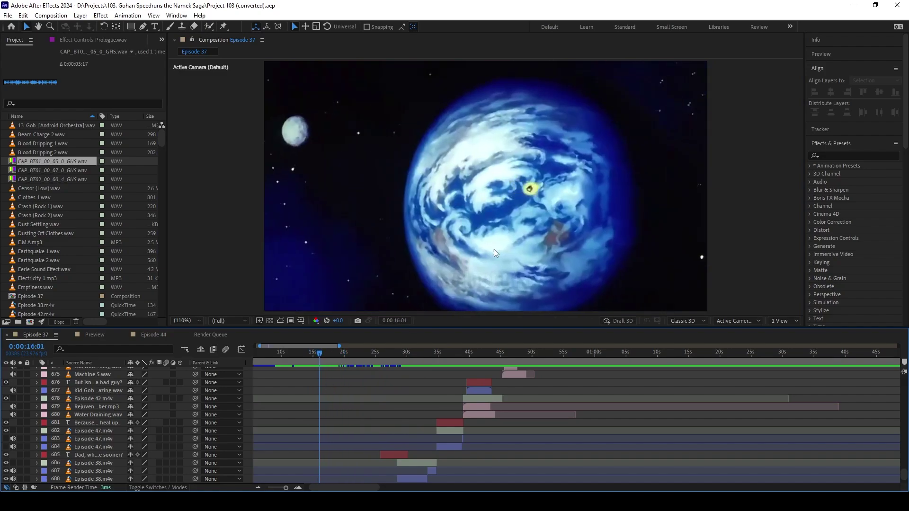
pyautogui.click(323, 353)
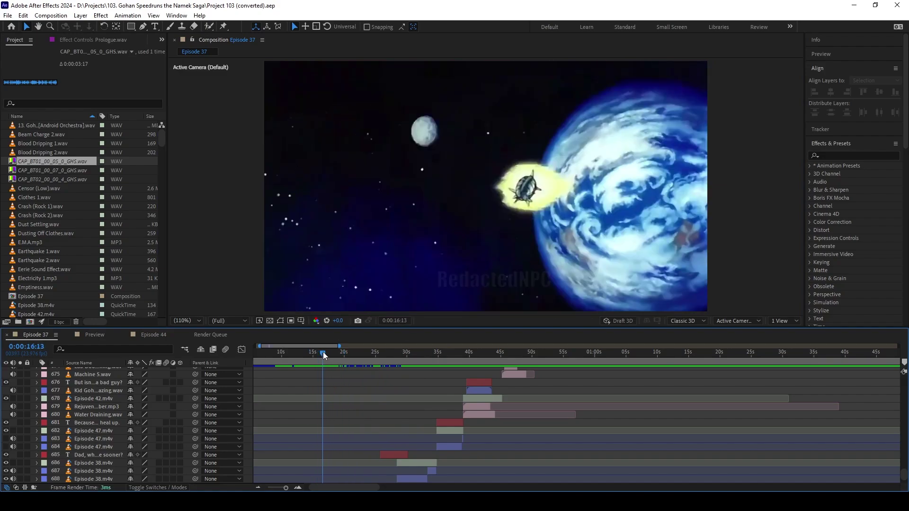
pyautogui.moveTo(323, 352); pyautogui.dragTo(321, 352)
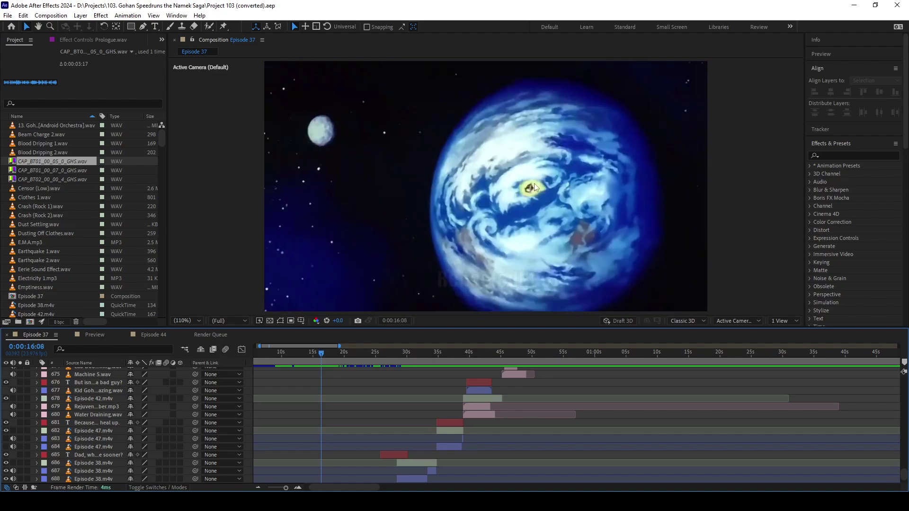
# - Extend the Episode 38.m4v clip on layer 692 in both directions, solo it, and check its frames at 0:19:16 and 0:22:11
pyautogui.scroll(-4, 408, 420)
pyautogui.click(324, 414)
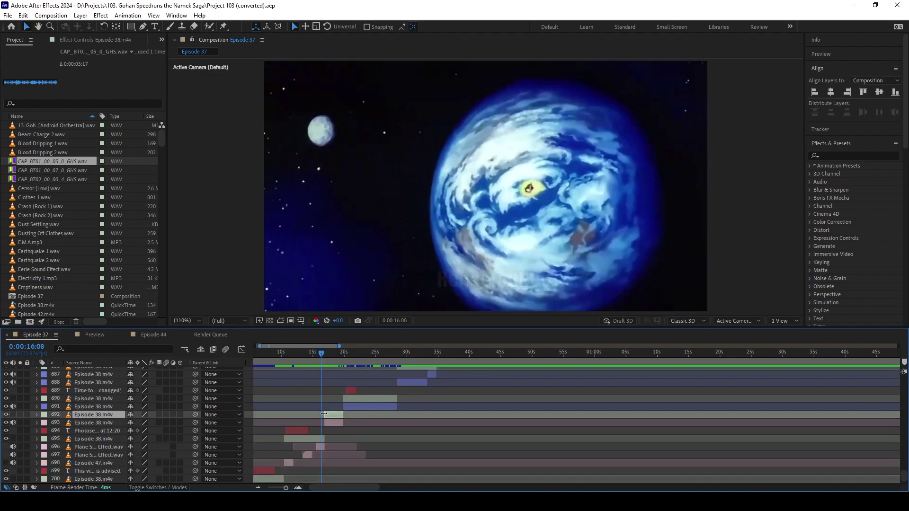
pyautogui.moveTo(323, 413); pyautogui.dragTo(257, 410)
pyautogui.moveTo(320, 358); pyautogui.dragTo(342, 362)
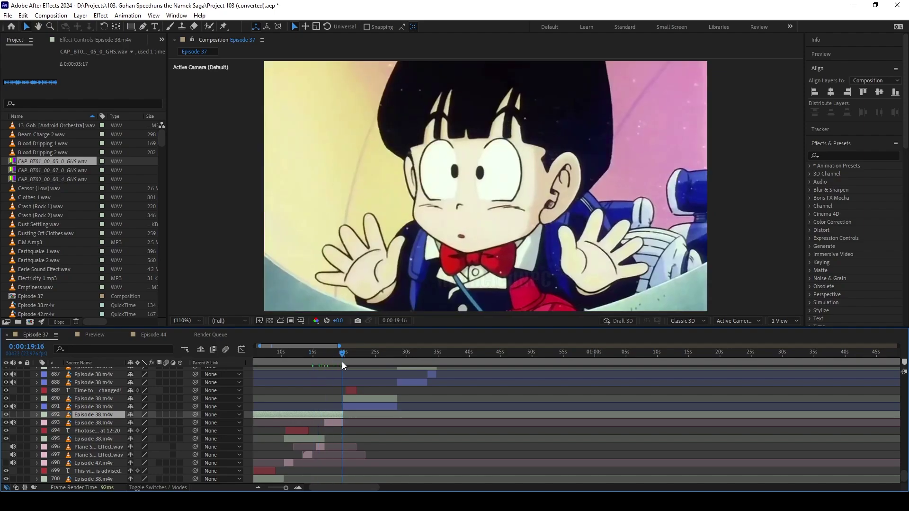
pyautogui.click(20, 415)
pyautogui.moveTo(344, 412); pyautogui.dragTo(560, 412)
pyautogui.moveTo(349, 351)
pyautogui.mouseDown()
pyautogui.moveTo(382, 357)
pyautogui.moveTo(359, 362)
pyautogui.mouseUp()
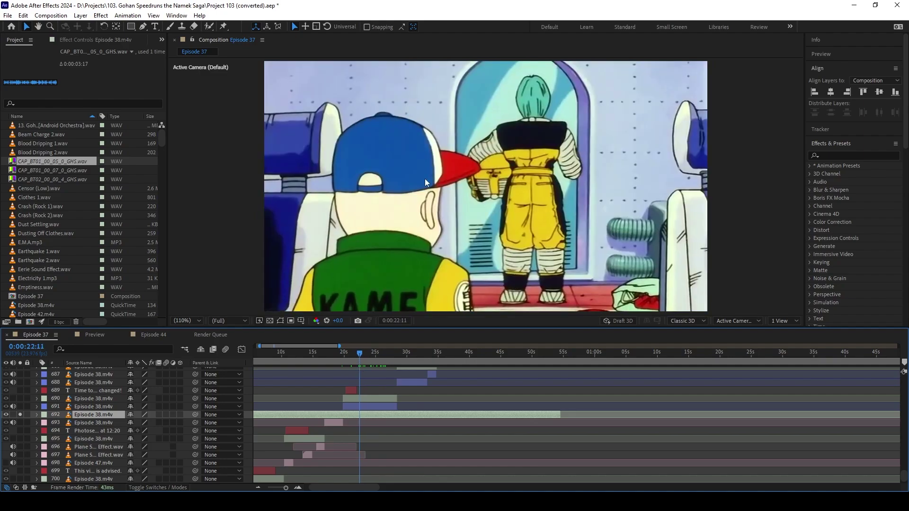
# - Restore layer 692's clip to its span from 0:16:08 to about 0:19:16 with its solo switched off
pyautogui.moveTo(560, 414); pyautogui.dragTo(342, 415)
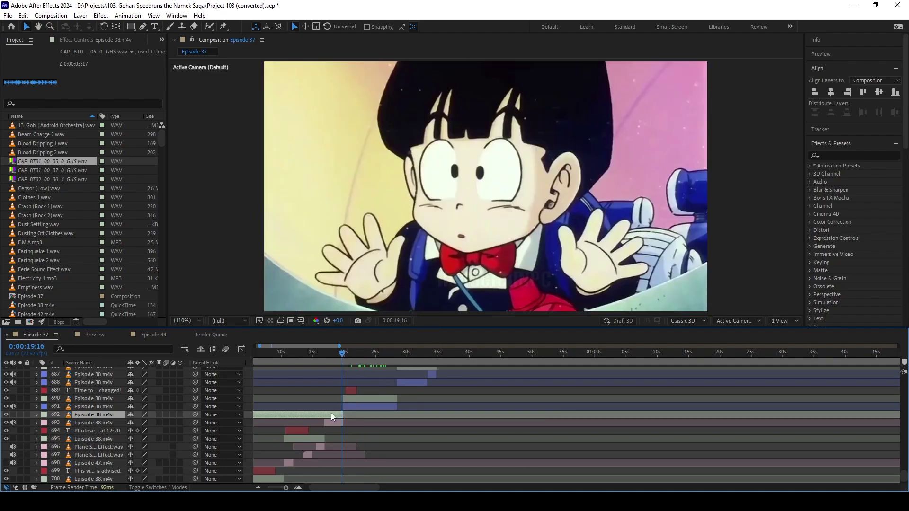
pyautogui.press('j')
pyautogui.hotkey('alt', '[')
# - Check the Gohan window shot at 0:18:22 and 0:19:03 and clear the layer selection
pyautogui.scroll(1, 364, 403)
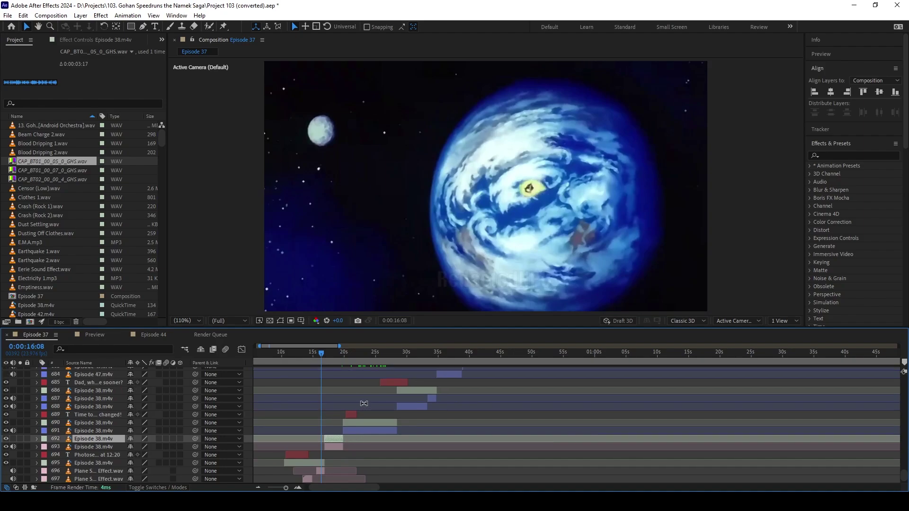
pyautogui.scroll(1, 364, 403)
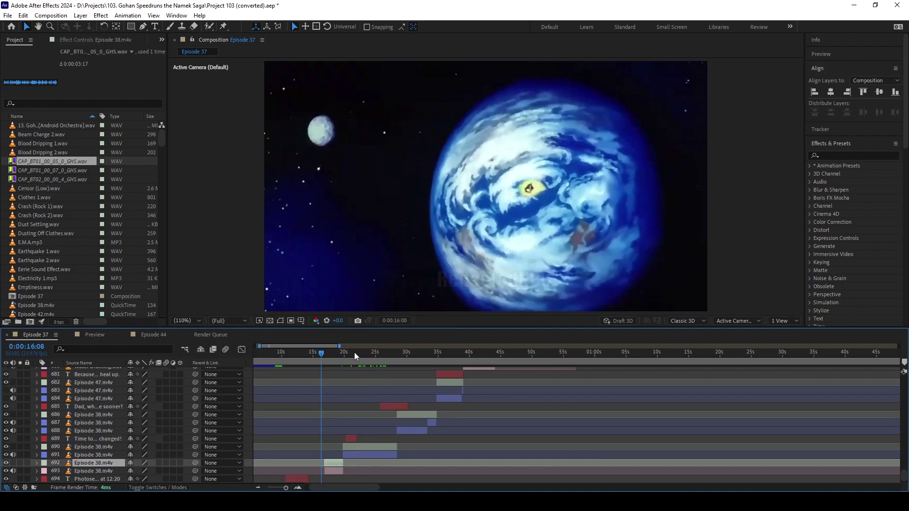
pyautogui.click(337, 353)
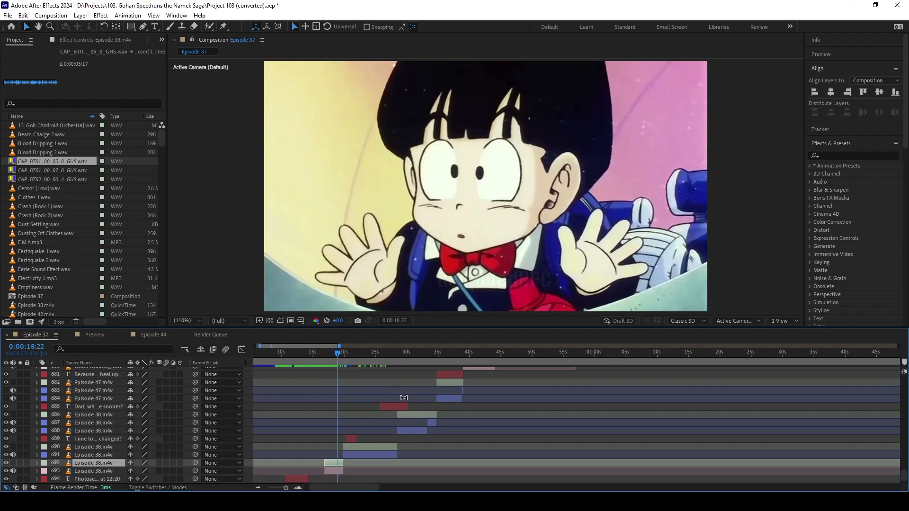
pyautogui.click(363, 374)
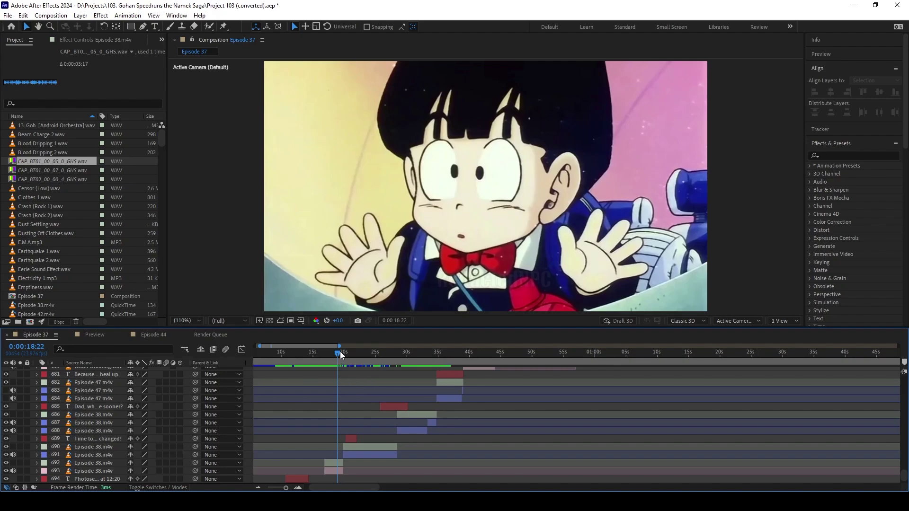
pyautogui.moveTo(340, 351); pyautogui.dragTo(342, 355)
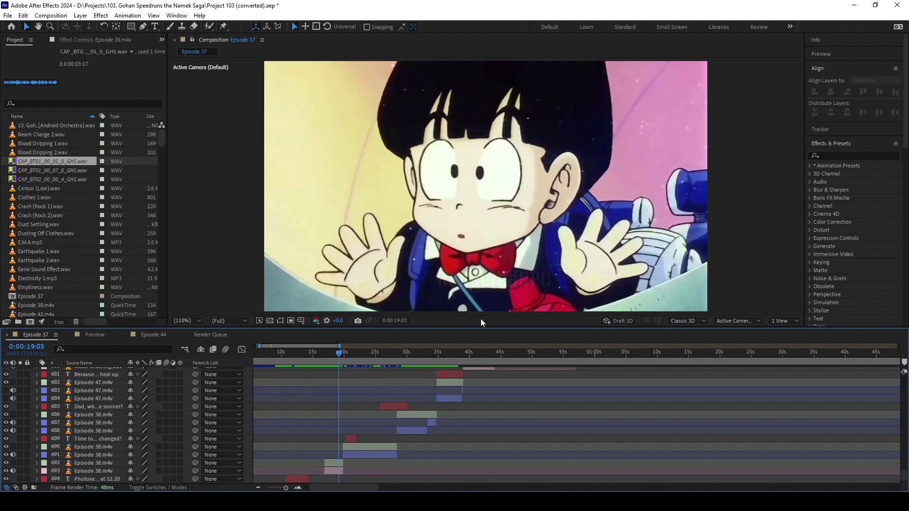
# - Jump to 0:34:07, play into the "Because Vegeta needed time to heal up." scene, and stop at 0:36:08
pyautogui.click(388, 320)
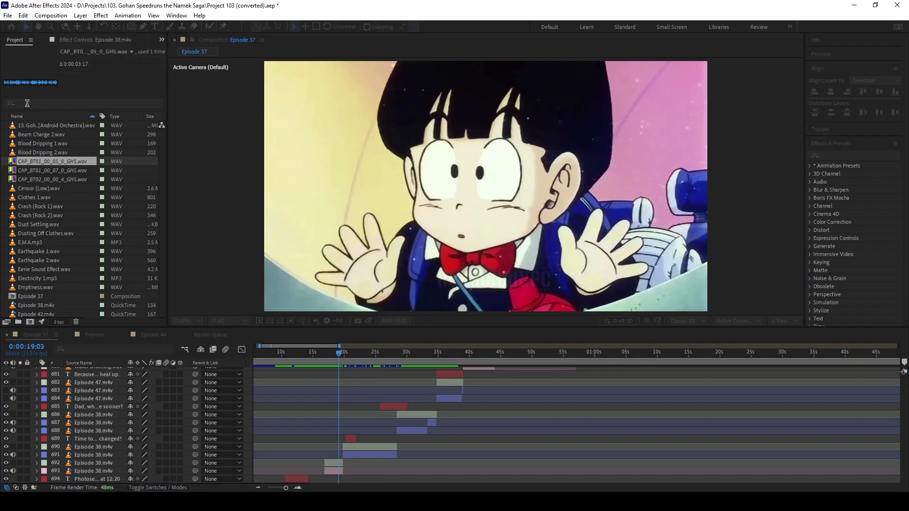
pyautogui.press('Return')
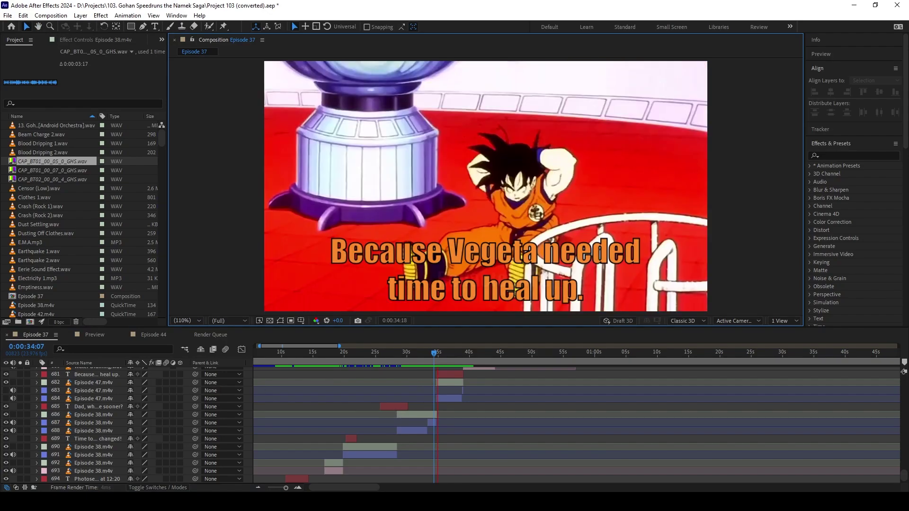
pyautogui.press('space')
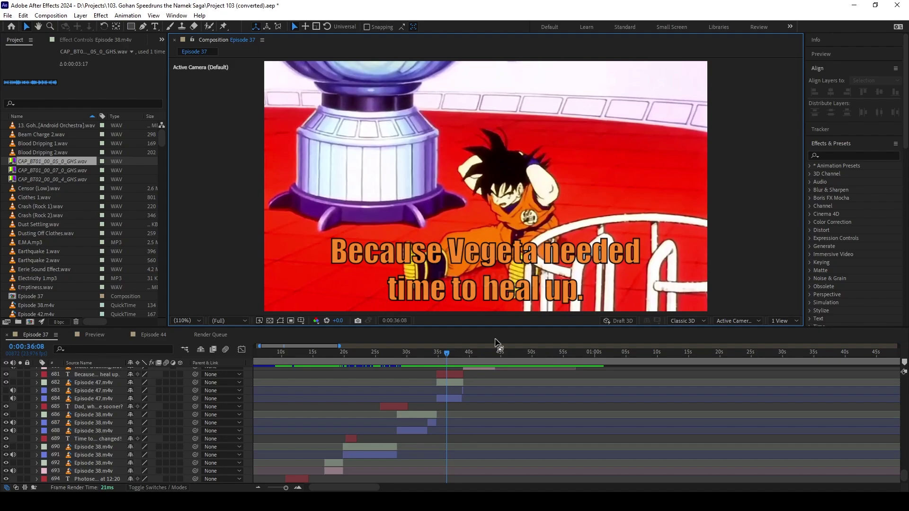
# - Play on to 0:52:11 and inspect the Steampunk Factory 1.wav clip on layer 666, leaving no layer selected
pyautogui.scroll(3, 488, 425)
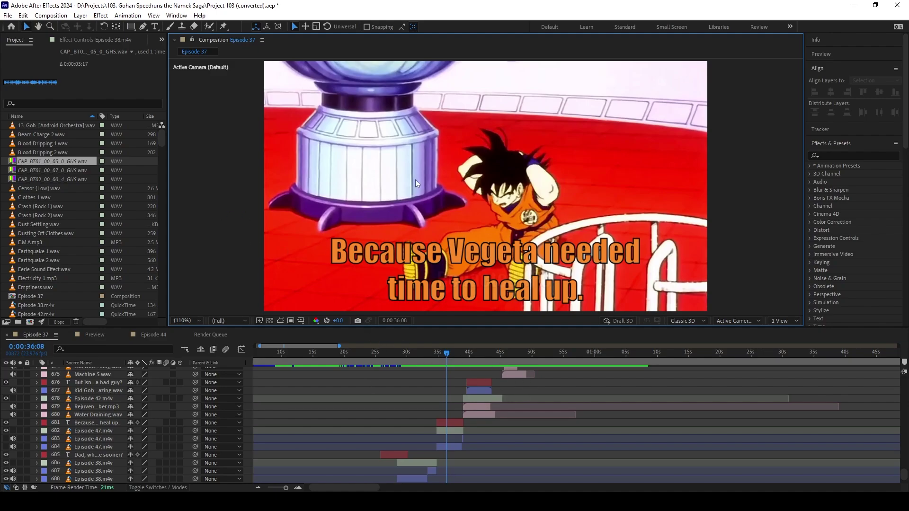
pyautogui.press('space')
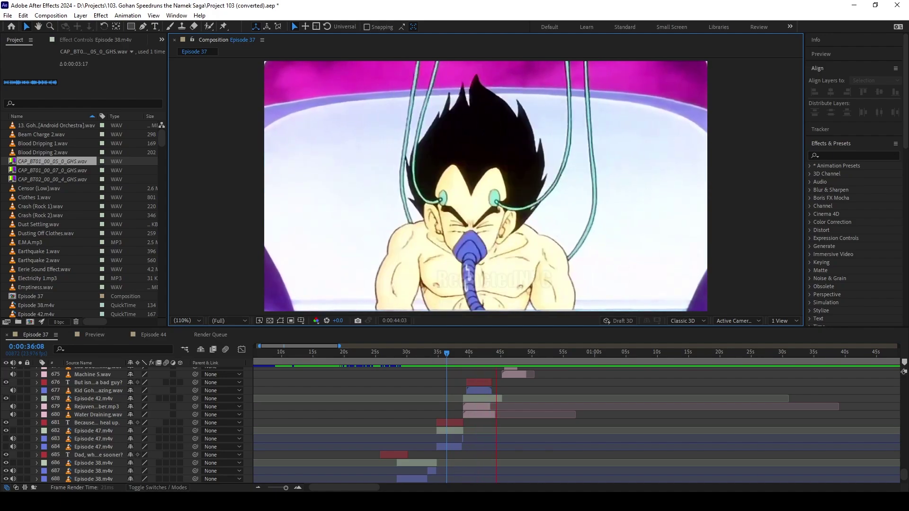
pyautogui.scroll(2, 613, 447)
pyautogui.scroll(3, 613, 447)
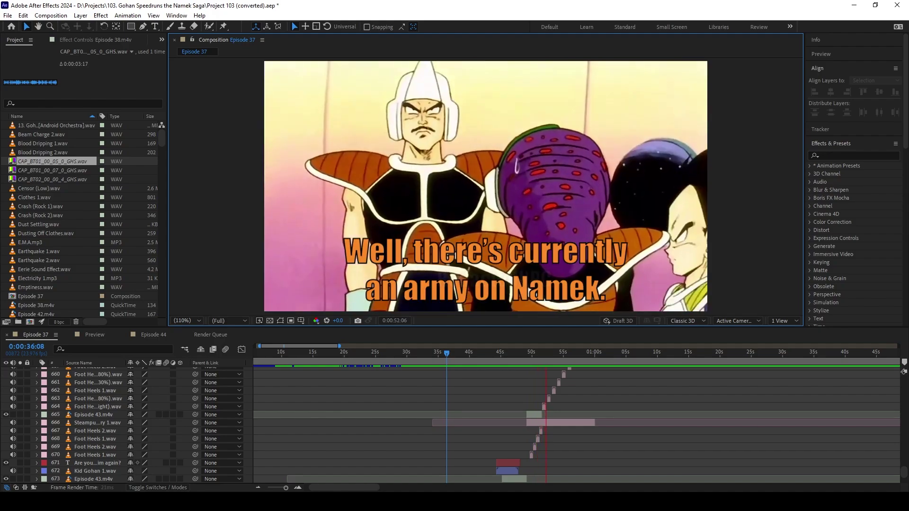
pyautogui.press('space')
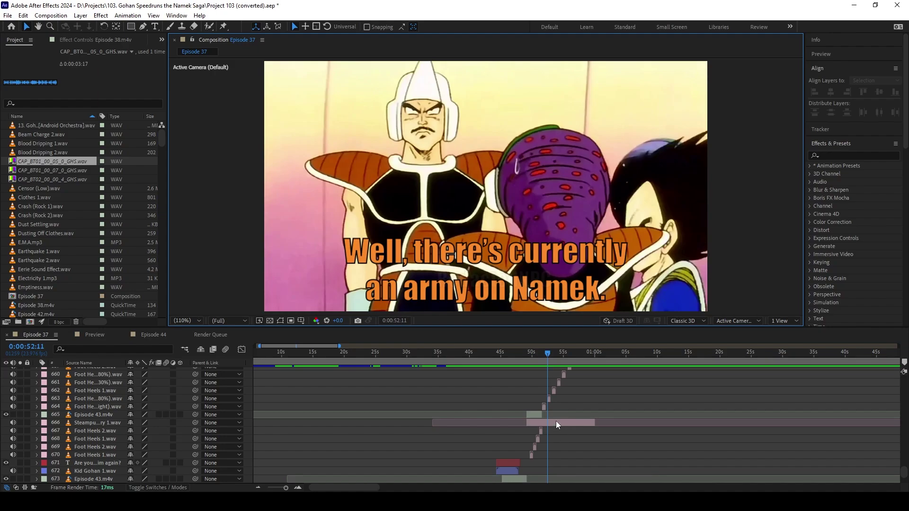
pyautogui.click(556, 421)
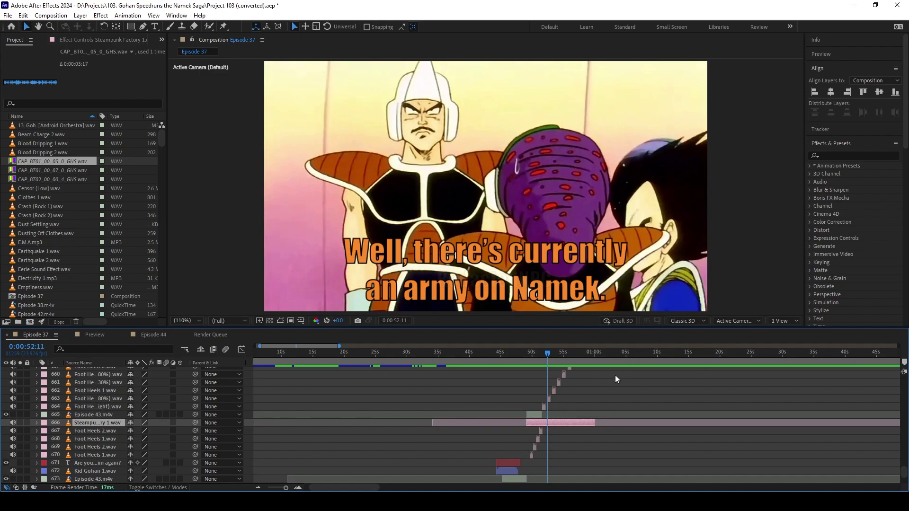
pyautogui.click(578, 406)
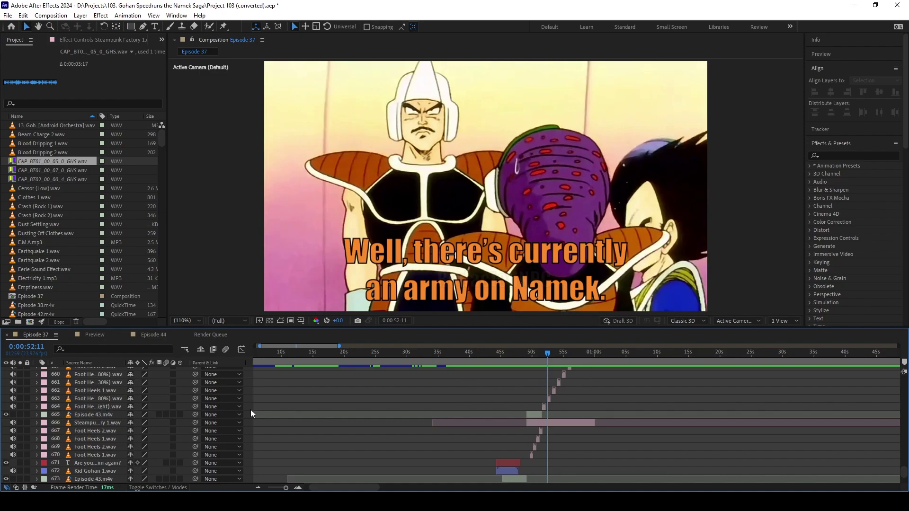
# - Replay the army scene from 0:51:13, reviewing its footstep and voice layers, and stop at 1:06:14
pyautogui.press('space')
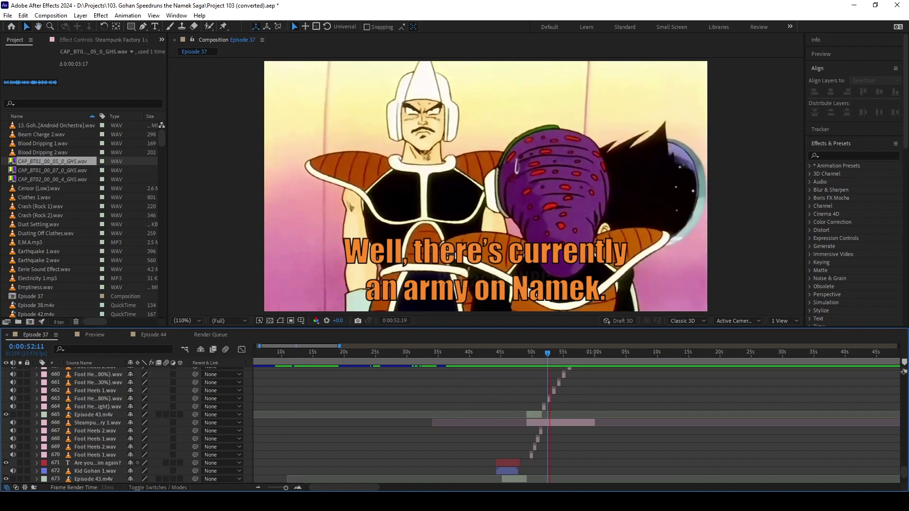
pyautogui.click(545, 353)
pyautogui.moveTo(545, 352); pyautogui.dragTo(542, 353)
pyautogui.press('space')
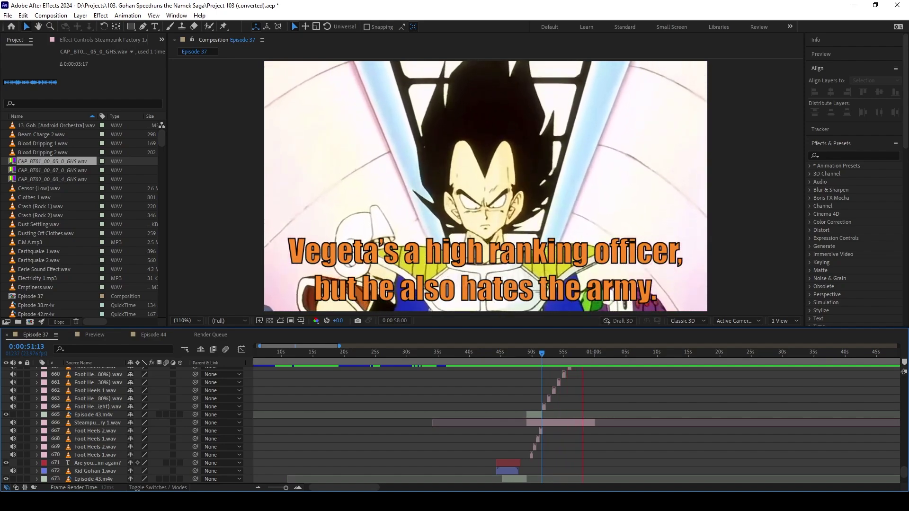
pyautogui.scroll(6, 652, 428)
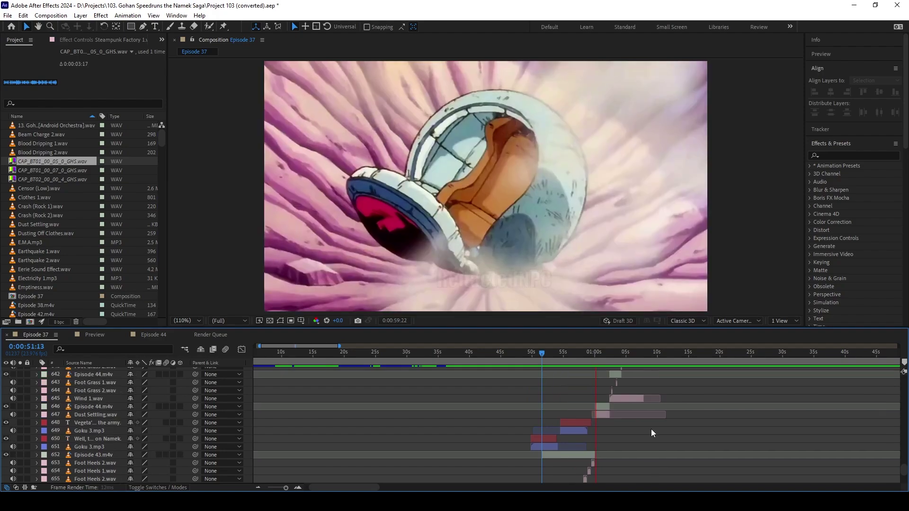
pyautogui.scroll(1, 644, 448)
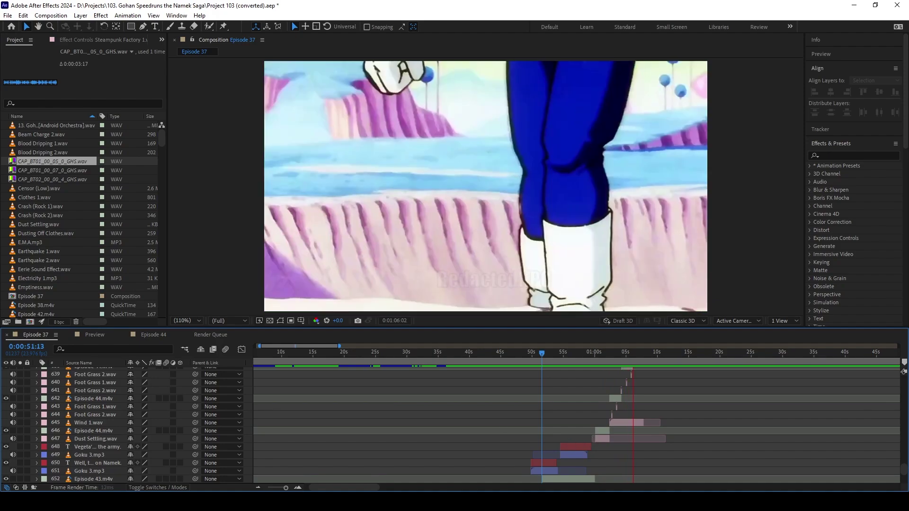
pyautogui.press('space')
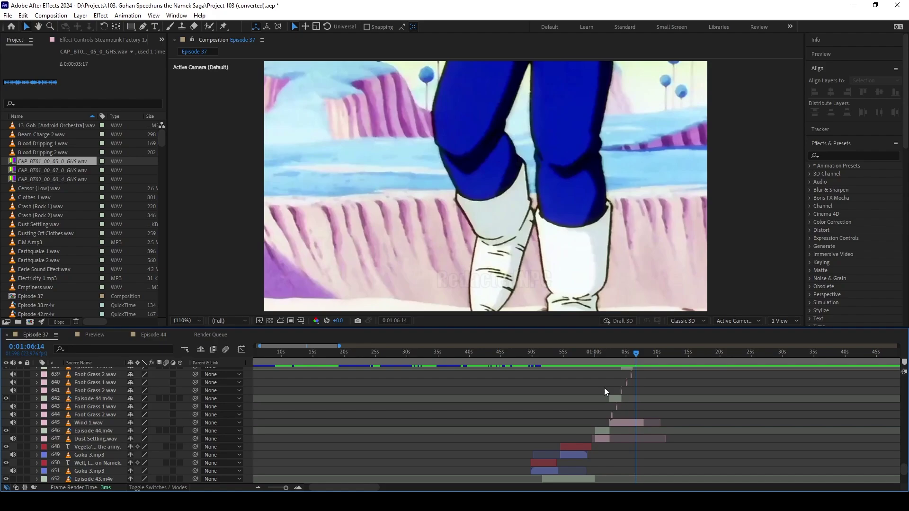
# - Scrub back to the crashed pod shot at 1:01:02
pyautogui.scroll(1, 636, 396)
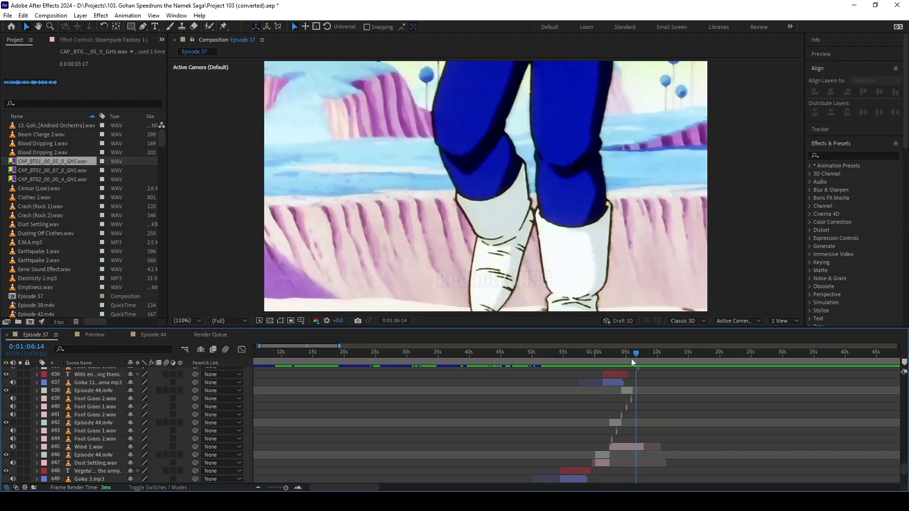
pyautogui.moveTo(631, 359)
pyautogui.mouseDown()
pyautogui.moveTo(607, 362)
pyautogui.moveTo(625, 365)
pyautogui.moveTo(617, 361)
pyautogui.mouseUp()
pyautogui.click(567, 364)
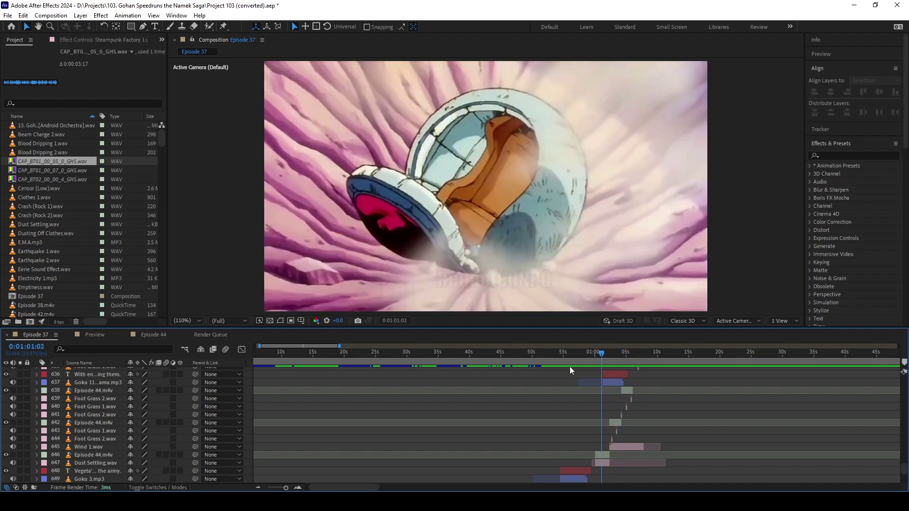
# - Play Episode 37 from 1:02:23 into the "You need a Namekian to use them." scene and stop at 1:17:05
pyautogui.moveTo(639, 371); pyautogui.dragTo(613, 379)
pyautogui.press('h')
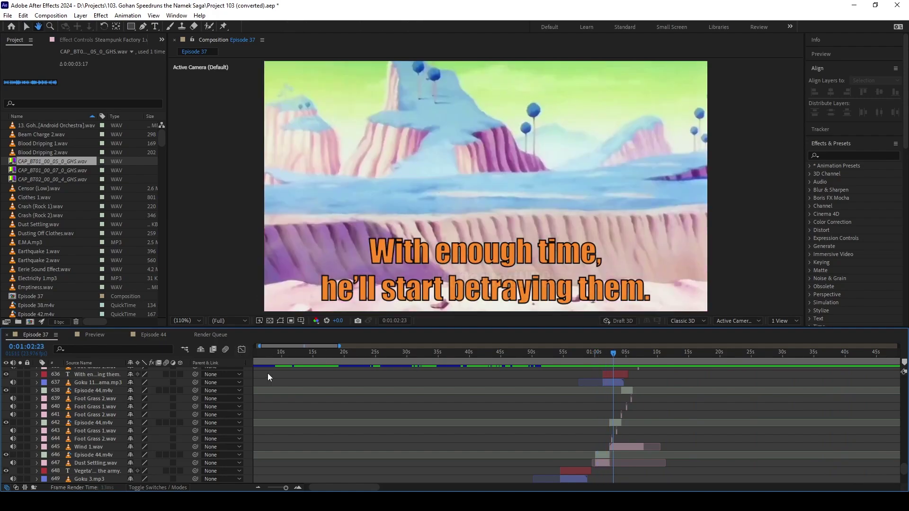
pyautogui.press('space')
pyautogui.scroll(2, 607, 420)
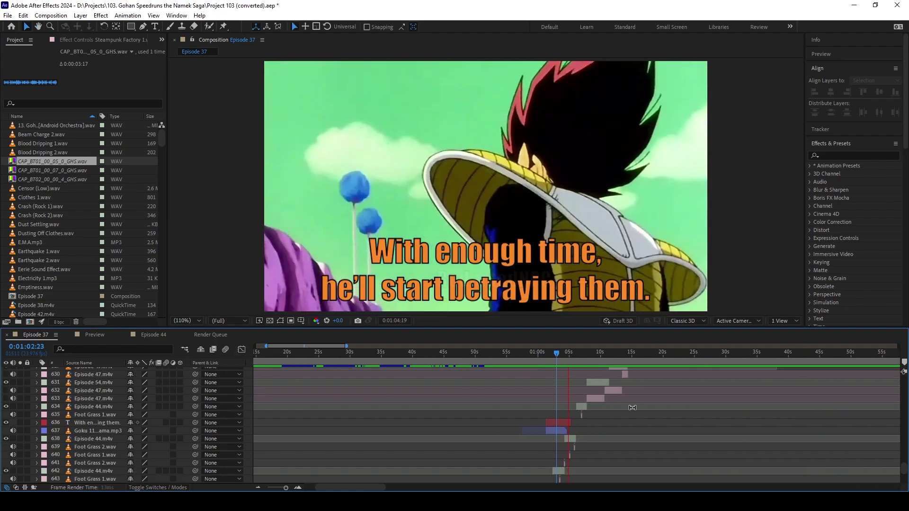
pyautogui.scroll(1, 664, 413)
pyautogui.scroll(1, 692, 421)
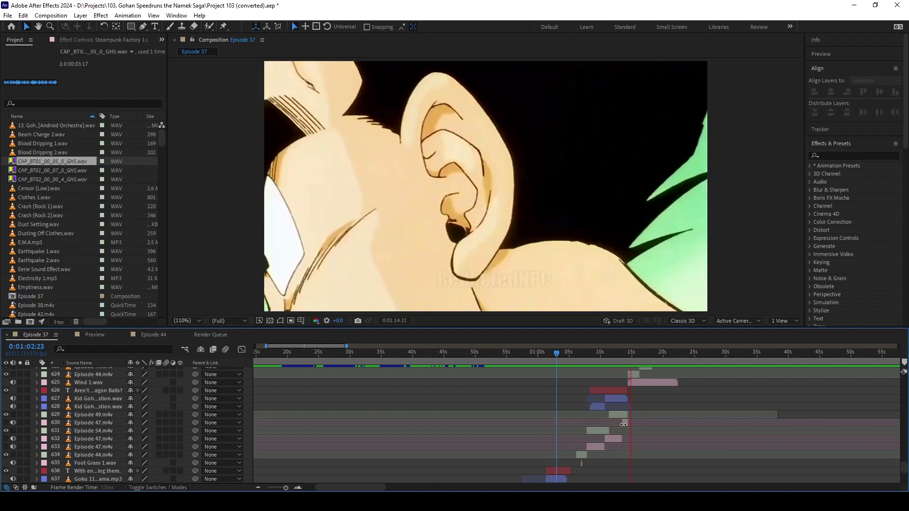
pyautogui.scroll(1, 652, 411)
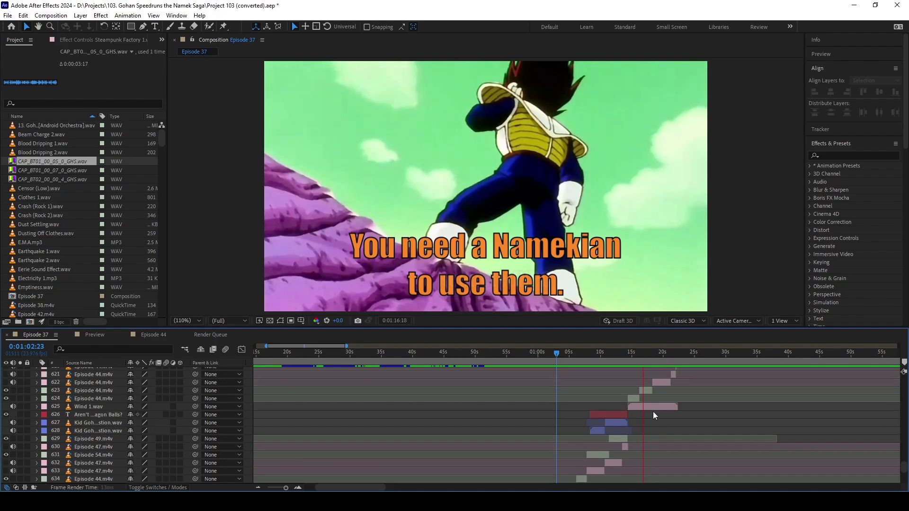
pyautogui.press('space')
# - Inspect the Wind 1.wav clip on layer 625 and the voice clips on layers 618 and 627
pyautogui.click(646, 406)
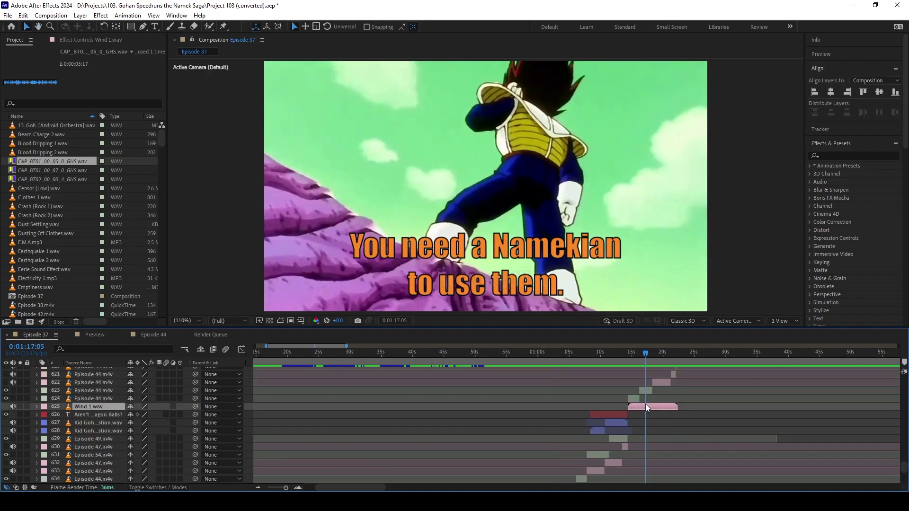
pyautogui.scroll(2, 647, 419)
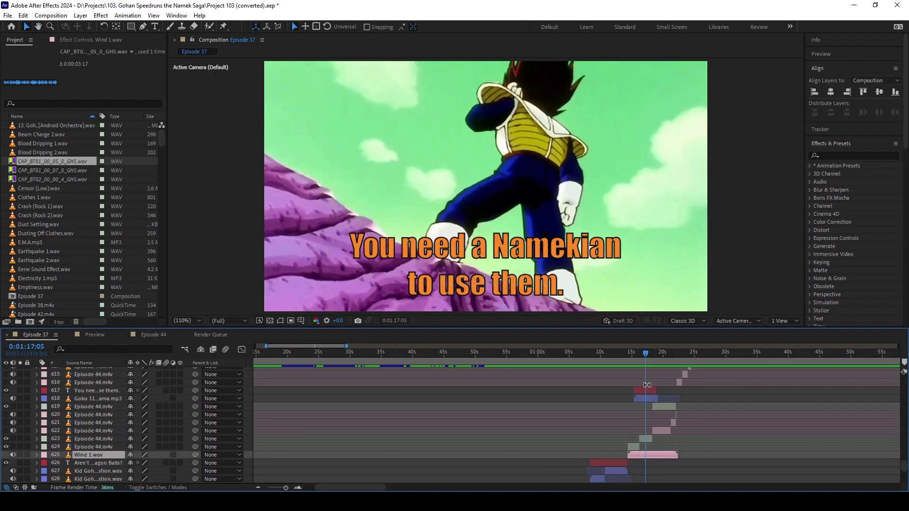
pyautogui.click(644, 397)
pyautogui.press('space')
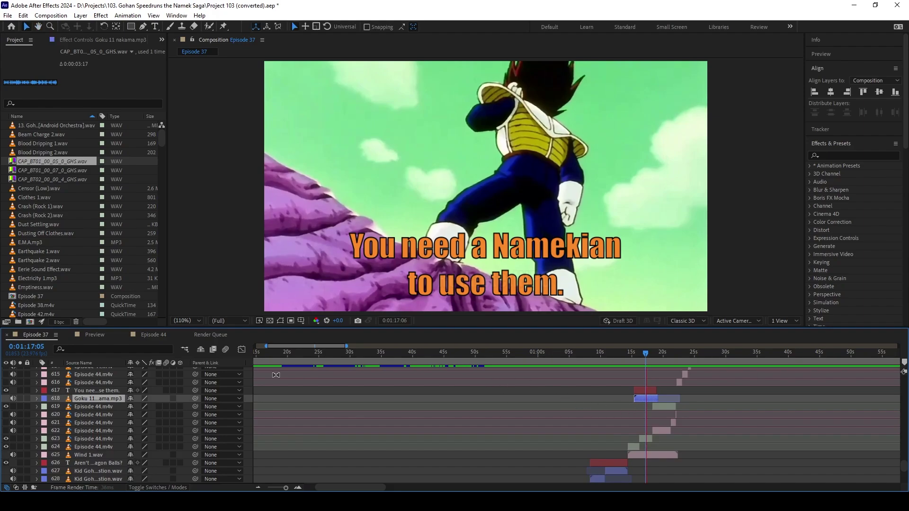
pyautogui.click(612, 353)
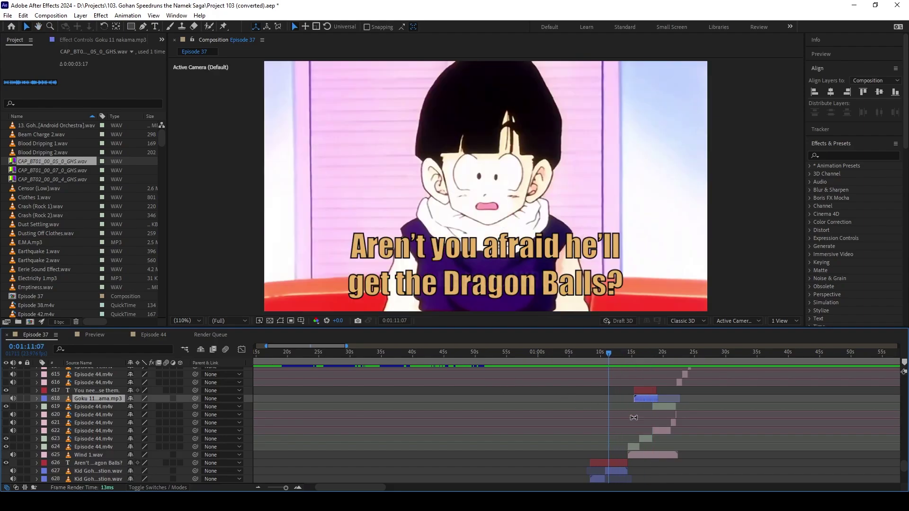
pyautogui.click(615, 469)
# - Replay from 1:00:08 through the Dragon Balls dialogue and stop in the "Vegeta ruining their plans helps ours." scene
pyautogui.moveTo(606, 355); pyautogui.dragTo(540, 367)
pyautogui.press('space')
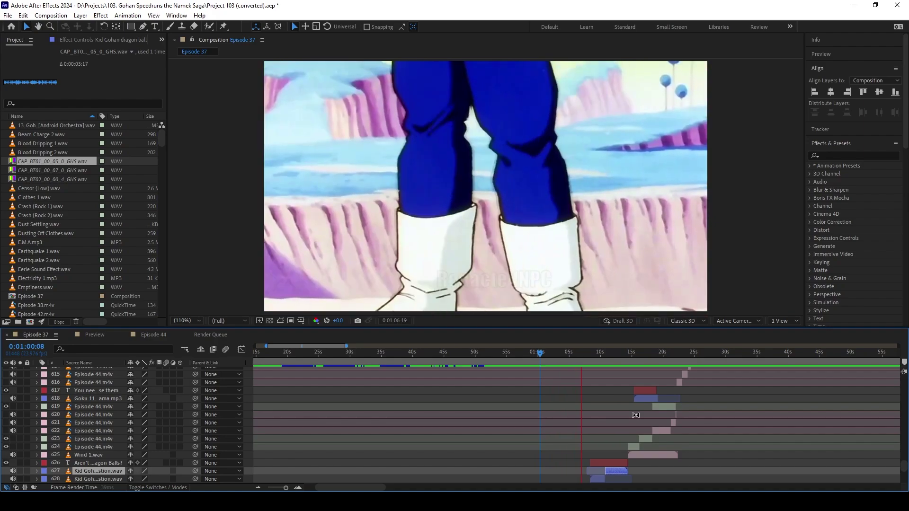
pyautogui.hscroll(5, 618, 413)
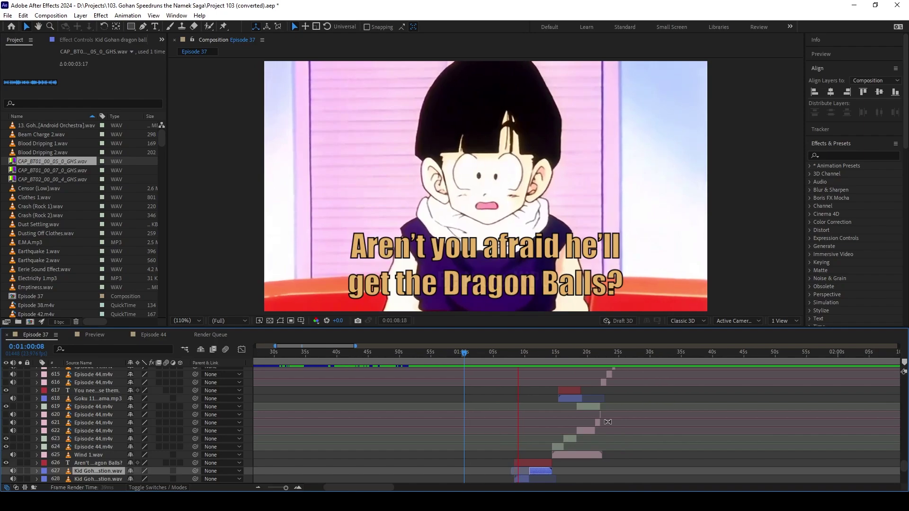
pyautogui.scroll(1, 611, 429)
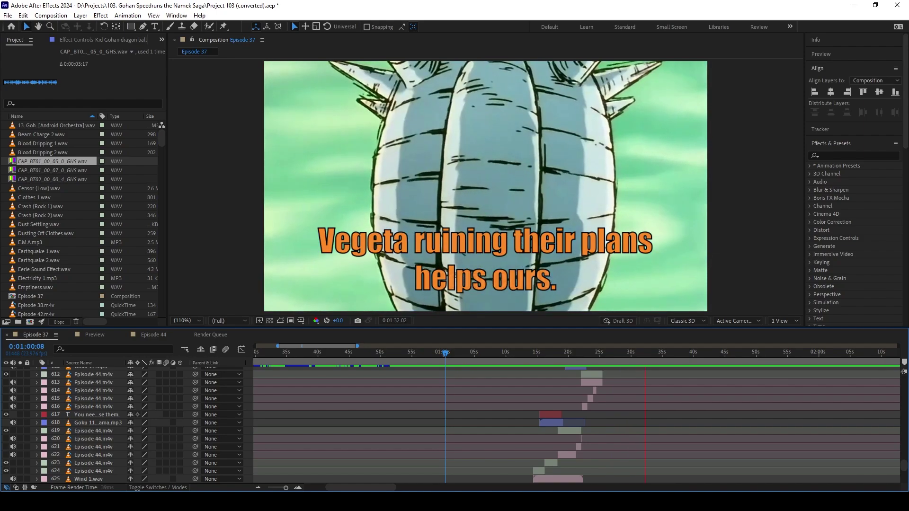
pyautogui.press('space')
# - Scrub back to 1:16:21, move forward through 1:26:05 to 1:28:13, and review the clips in those scenes
pyautogui.moveTo(645, 353); pyautogui.dragTo(551, 383)
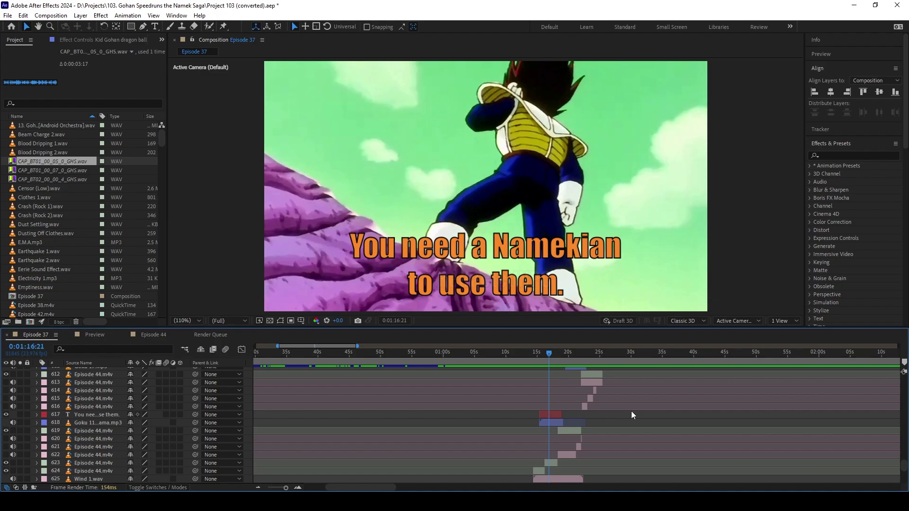
pyautogui.moveTo(565, 357); pyautogui.dragTo(607, 364)
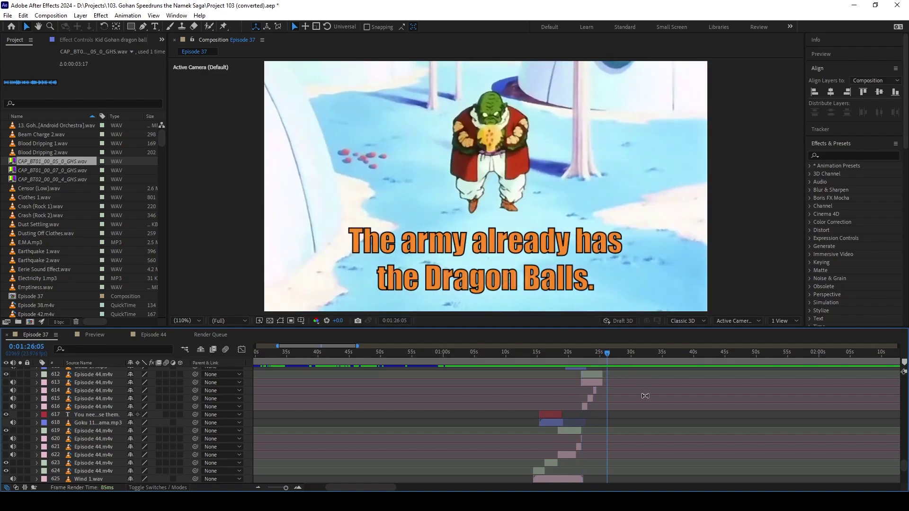
pyautogui.scroll(2, 638, 406)
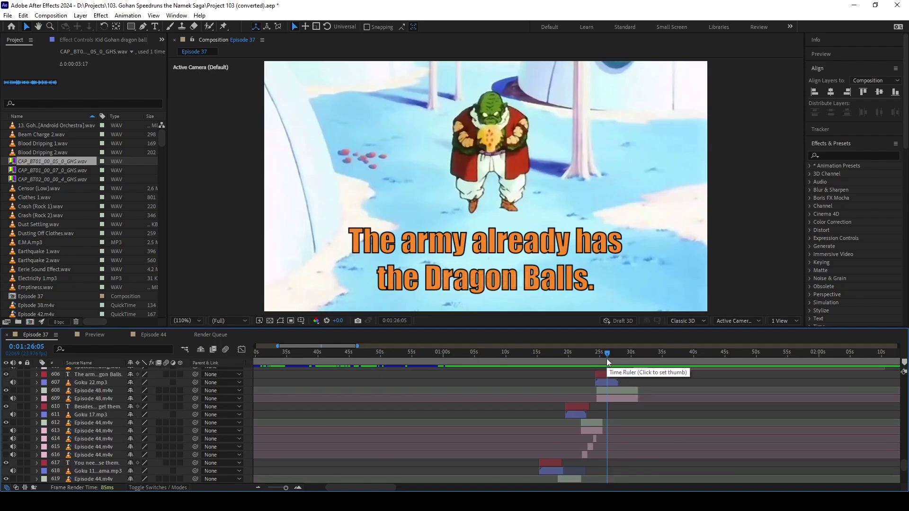
pyautogui.click(621, 357)
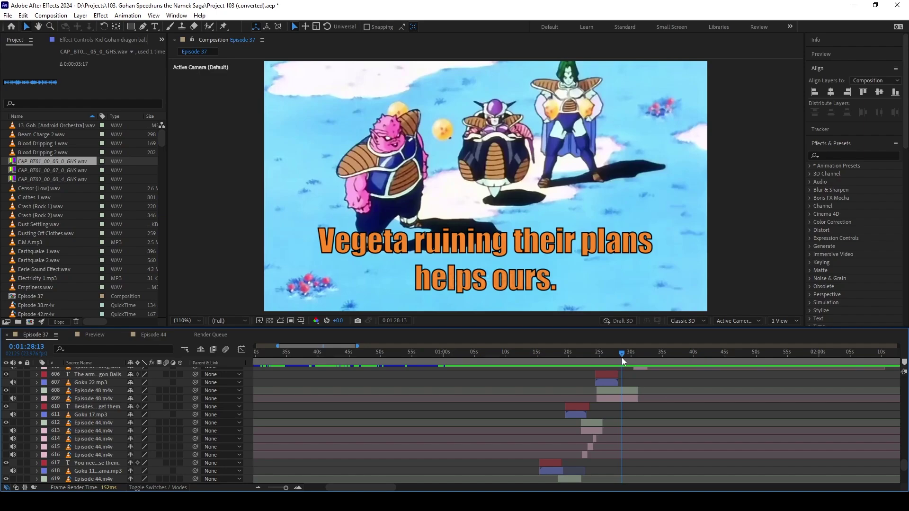
pyautogui.scroll(3, 680, 388)
pyautogui.hscroll(3, 663, 414)
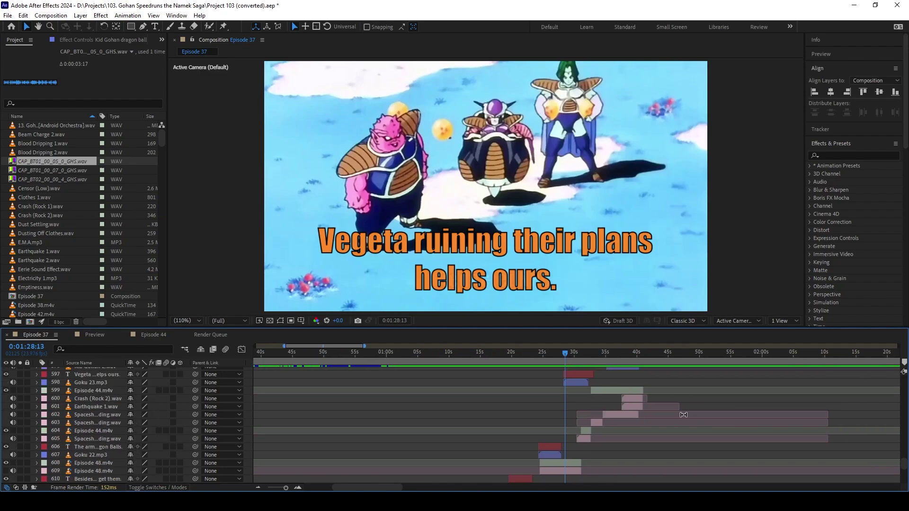
# - Play from 1:28:13 into the "So what is the plan?" scene and stop at 1:39:18
pyautogui.hscroll(3, 677, 409)
pyautogui.press('h')
pyautogui.press('space')
pyautogui.scroll(3, 664, 413)
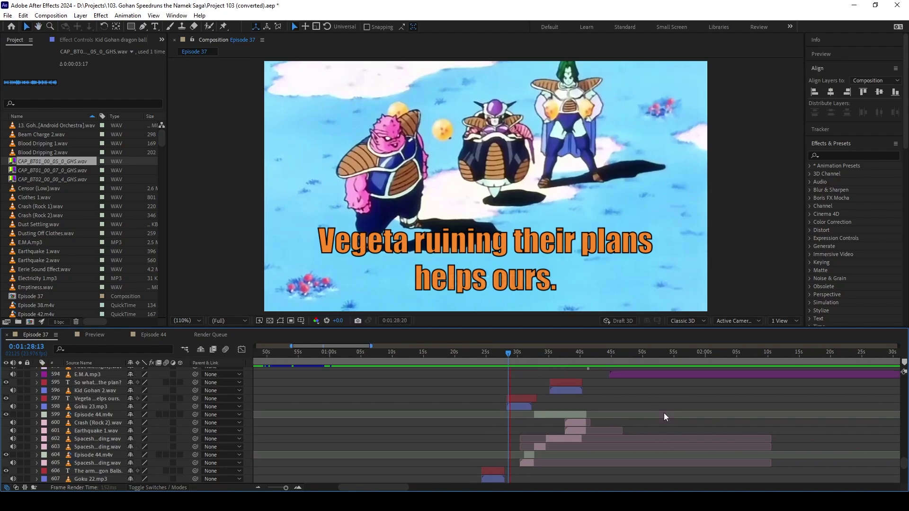
pyautogui.hscroll(-3, 664, 413)
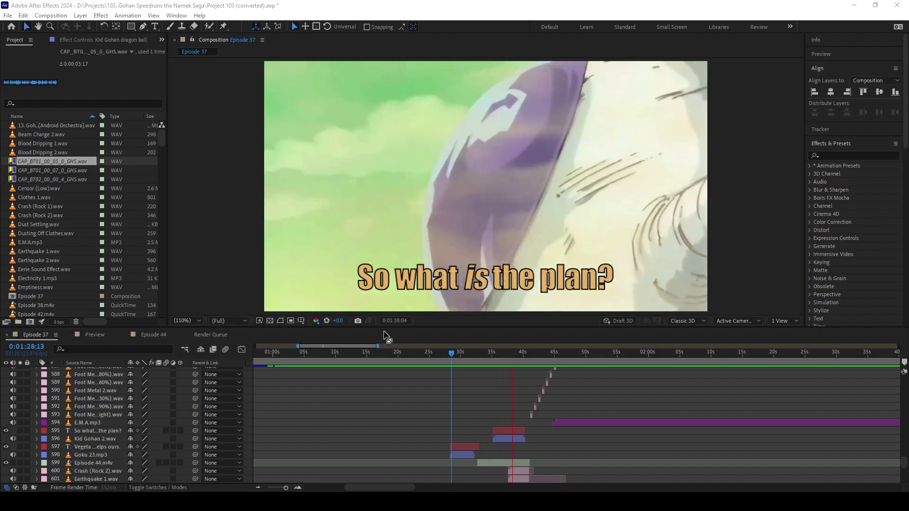
pyautogui.press('space')
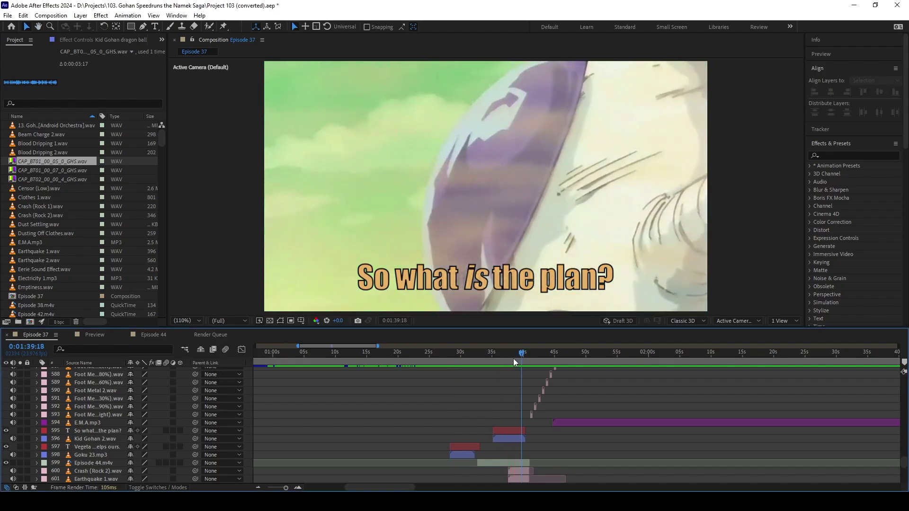
# - Replay the spaceship landing from 1:36:20 and stop on the railing shot at 1:43:16
pyautogui.click(504, 359)
pyautogui.press('space')
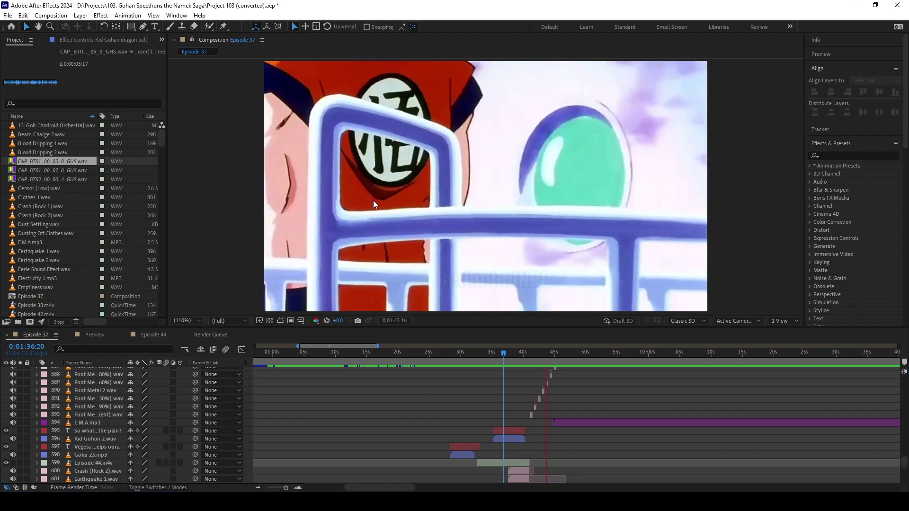
pyautogui.press('space')
pyautogui.click(550, 357)
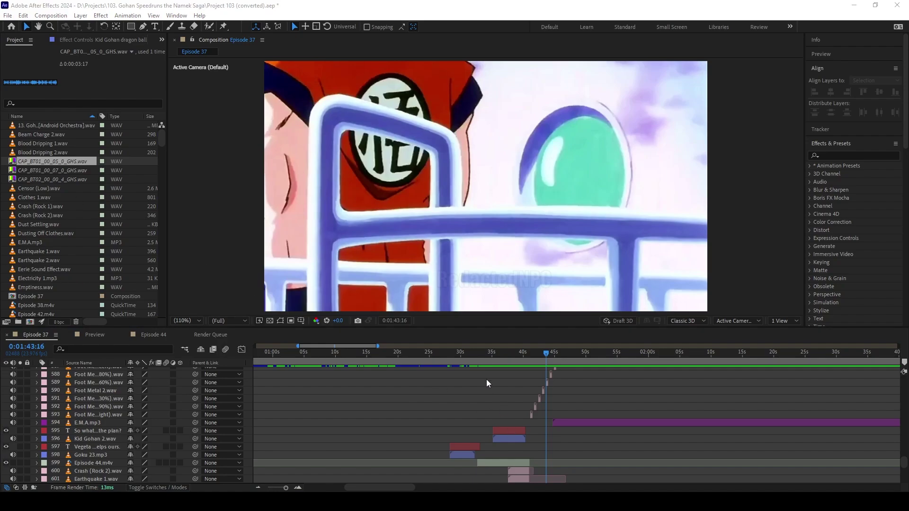
# - Inspect the E.M.A.mp3 music clip on layer 594 and the metal footstep layers, leaving no layer or footage item selected
pyautogui.hscroll(-3, 497, 388)
pyautogui.scroll(2, 469, 397)
pyautogui.scroll(1, 454, 410)
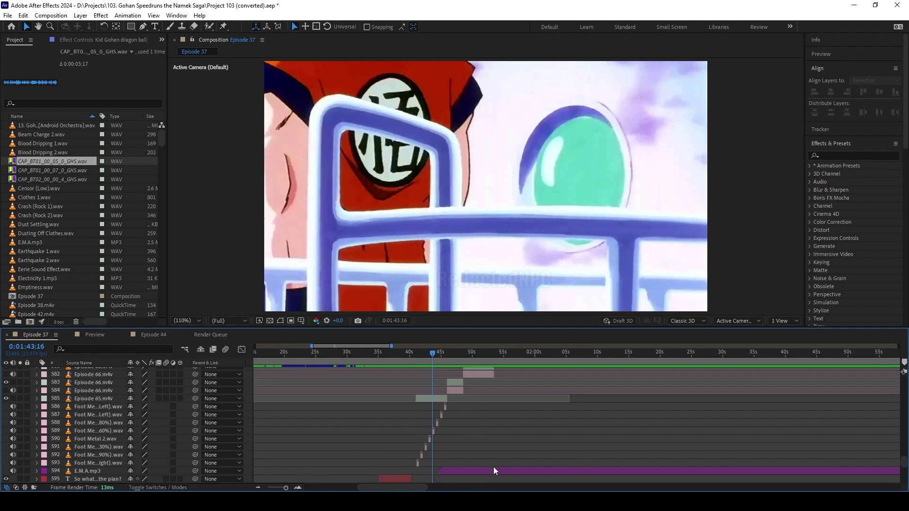
pyautogui.click(479, 472)
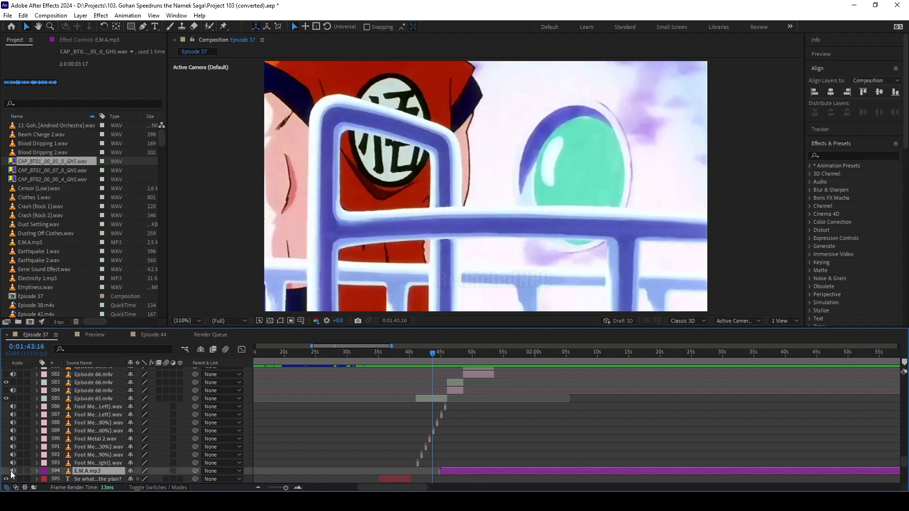
pyautogui.hscroll(2, 440, 429)
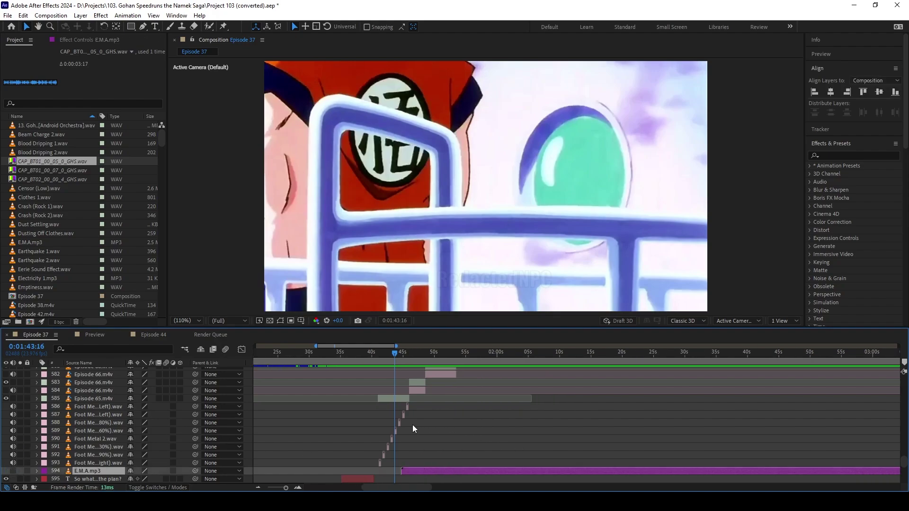
pyautogui.scroll(1, 413, 425)
pyautogui.scroll(-1, 413, 425)
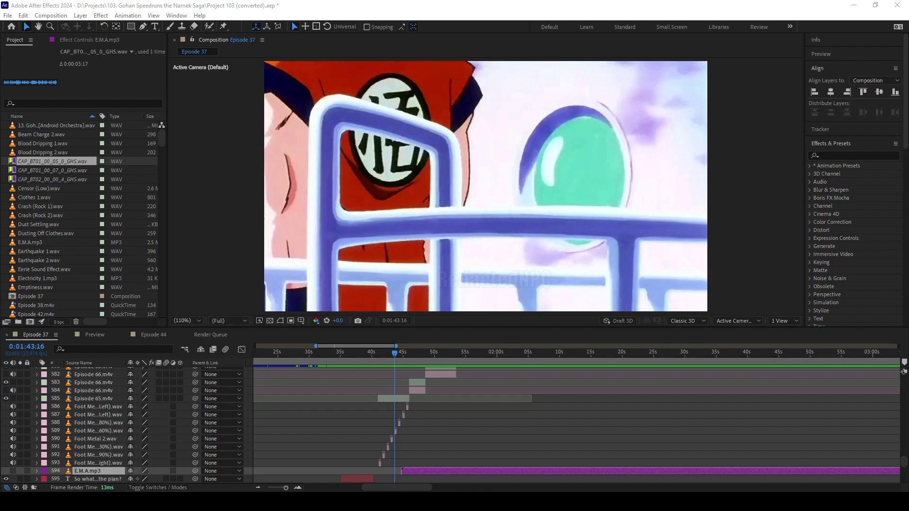
pyautogui.hotkey('ctrl', 'shift', 'a')
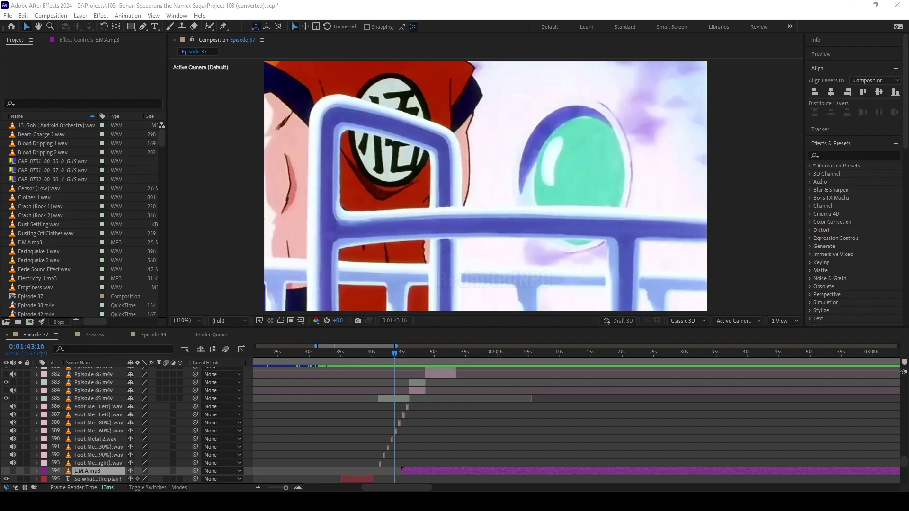
pyautogui.click(371, 5)
pyautogui.click(331, 431)
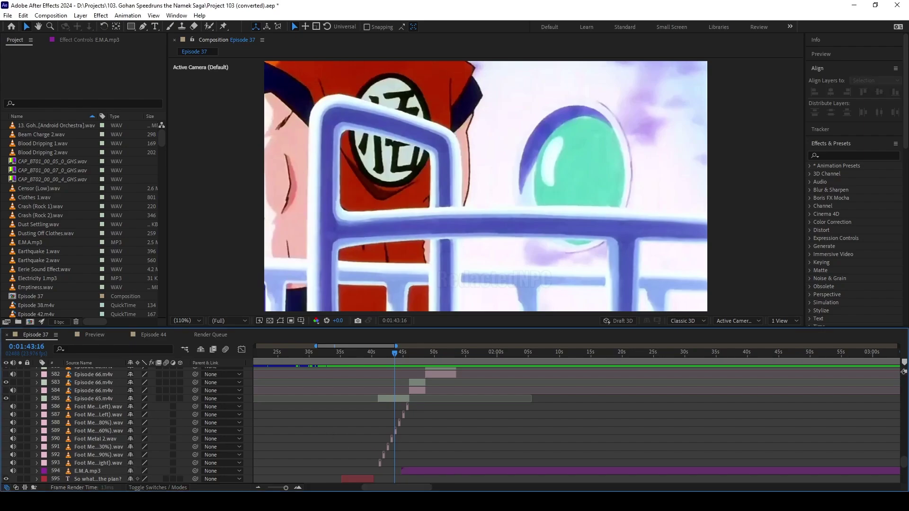
# - Replay the metal footsteps on the railing shot from 1:42:23 and stop at 1:45:10
pyautogui.press('space')
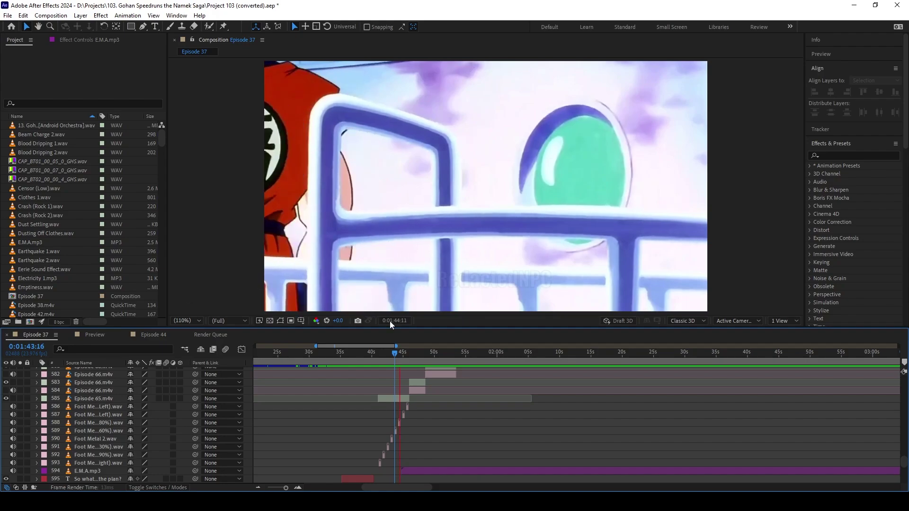
pyautogui.click(390, 352)
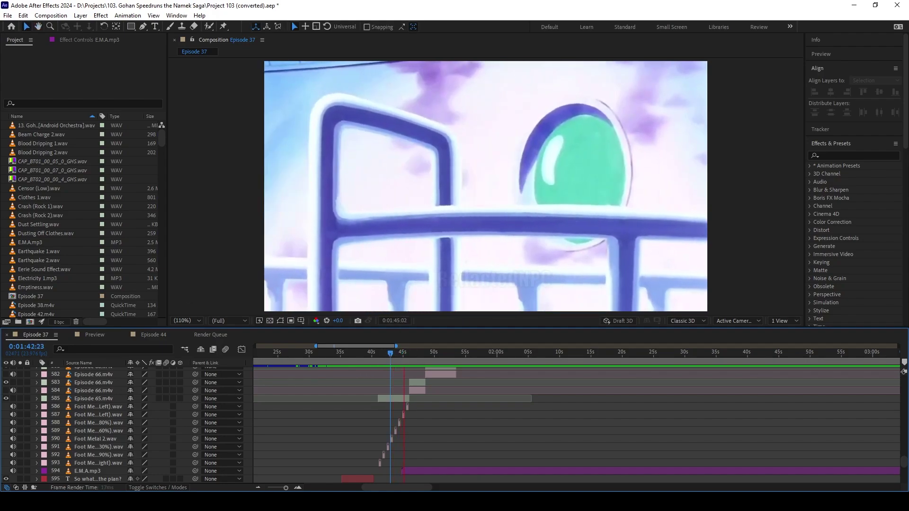
pyautogui.press('space')
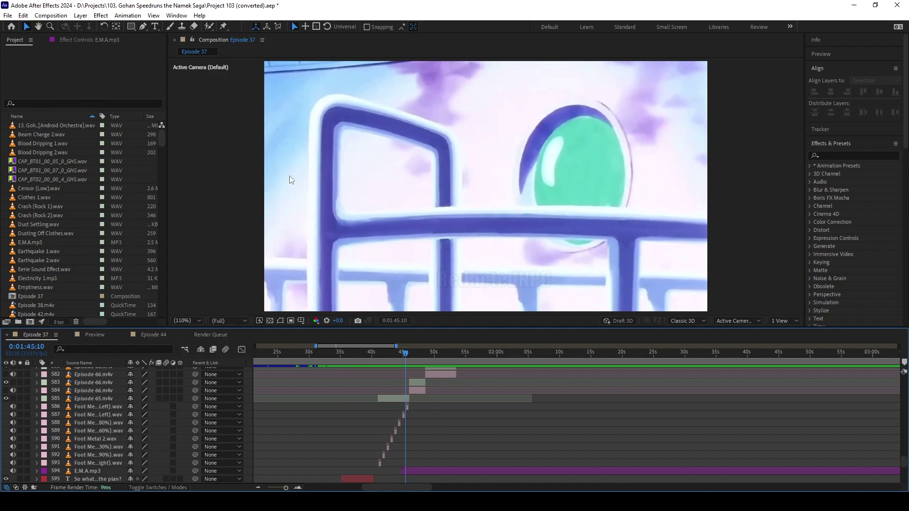
# - Play on from 1:45:10 to 2:34:15 and scrub back to the flying attack shot at 2:32:06
pyautogui.press('space')
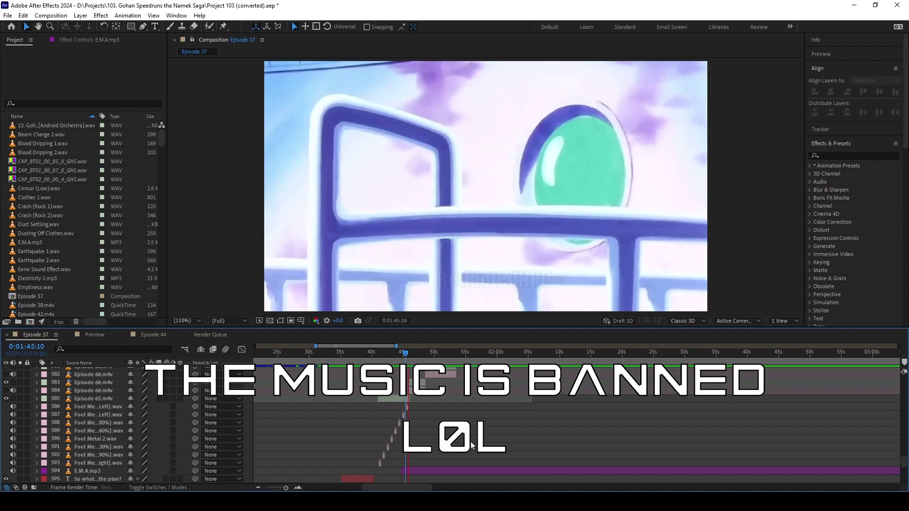
pyautogui.scroll(3, 568, 426)
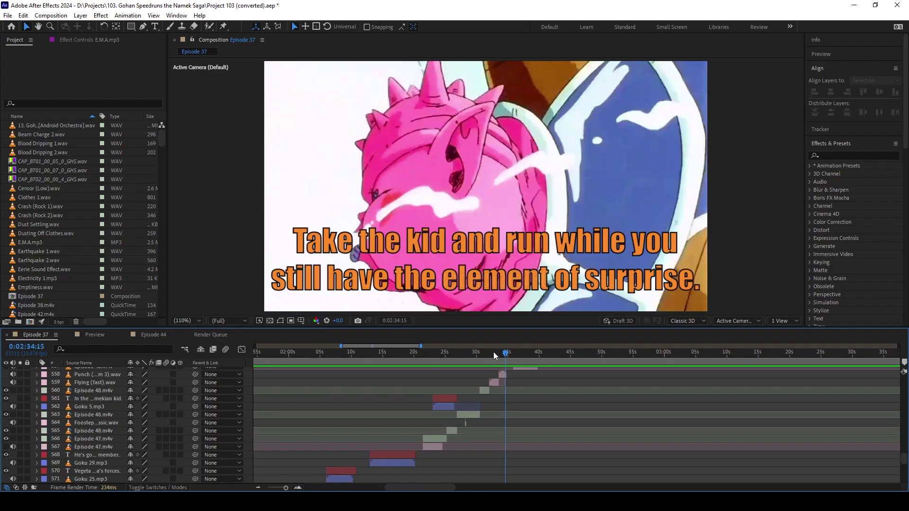
pyautogui.moveTo(496, 354)
pyautogui.mouseDown()
pyautogui.moveTo(464, 353)
pyautogui.moveTo(492, 362)
pyautogui.moveTo(490, 354)
pyautogui.mouseUp()
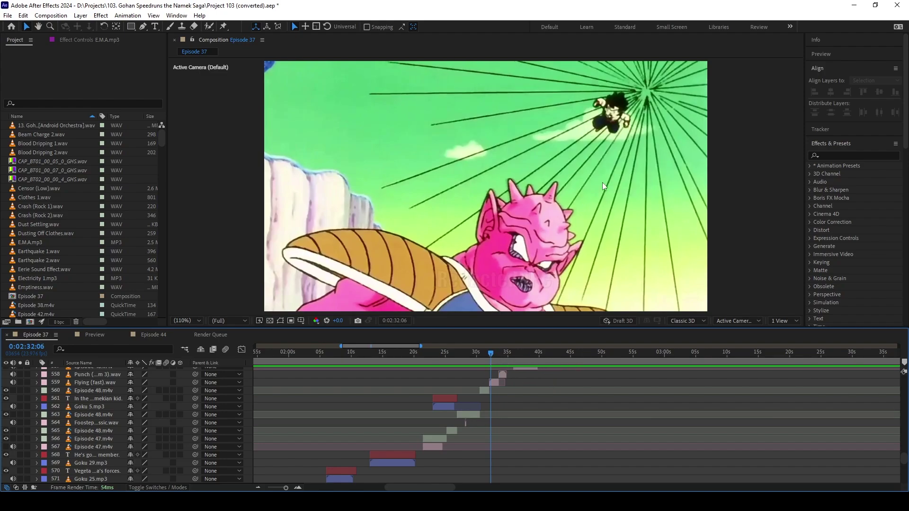
# - Advance to the "They can't sense power levels" scene at 2:47:03 and review the flight and voice layers
pyautogui.moveTo(491, 356)
pyautogui.mouseDown()
pyautogui.moveTo(499, 360)
pyautogui.moveTo(433, 368)
pyautogui.moveTo(444, 354)
pyautogui.moveTo(493, 362)
pyautogui.mouseUp()
pyautogui.scroll(3, 575, 402)
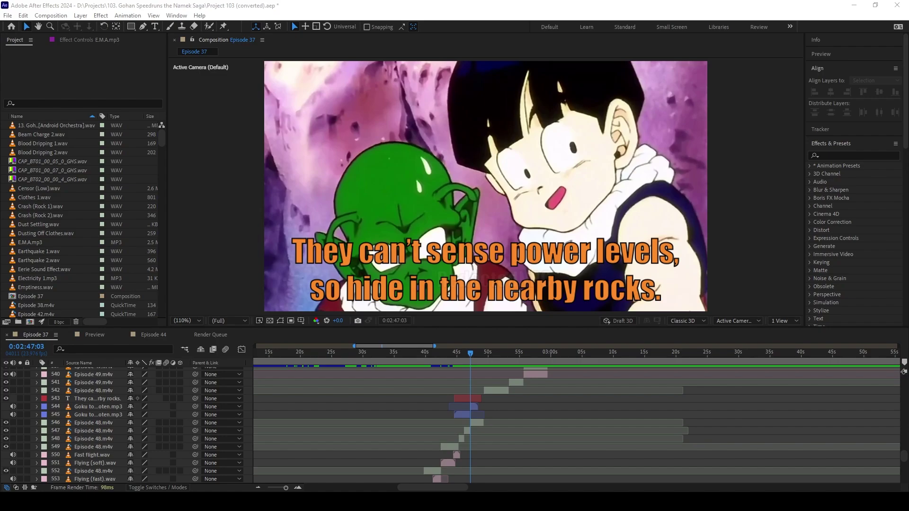
pyautogui.scroll(-10, 358, 436)
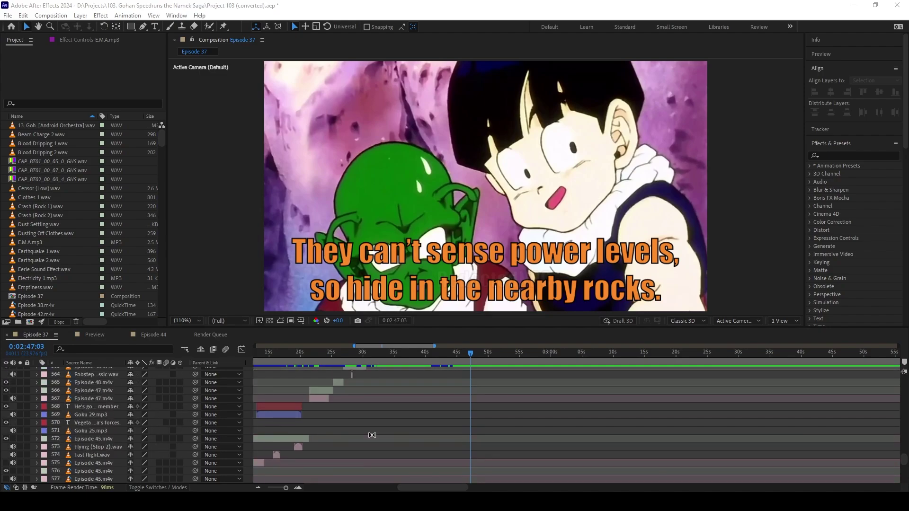
# - Locate the E.M.A.mp3 music clip on layer 594 and scan the layer stack back to the Episode 49.m4v clips
pyautogui.scroll(-3, 357, 437)
pyautogui.click(310, 423)
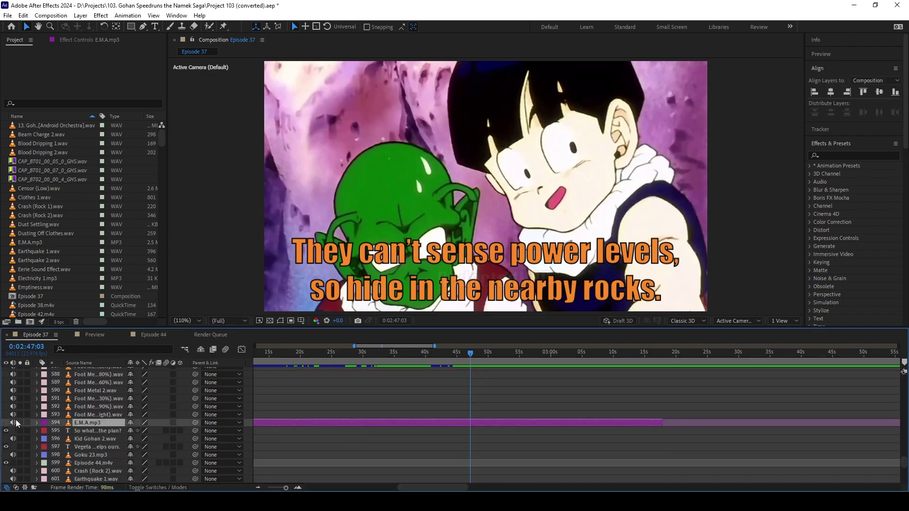
pyautogui.scroll(10, 53, 405)
pyautogui.scroll(14, 55, 412)
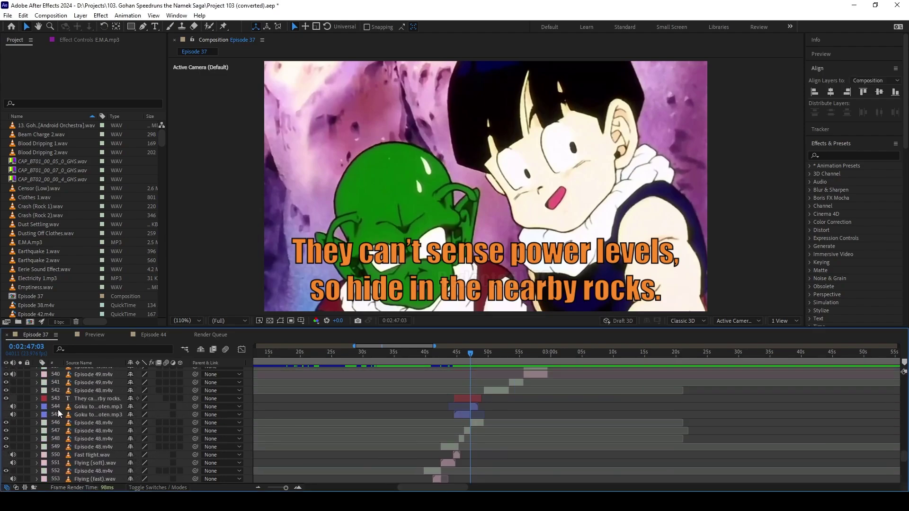
pyautogui.scroll(13, 73, 411)
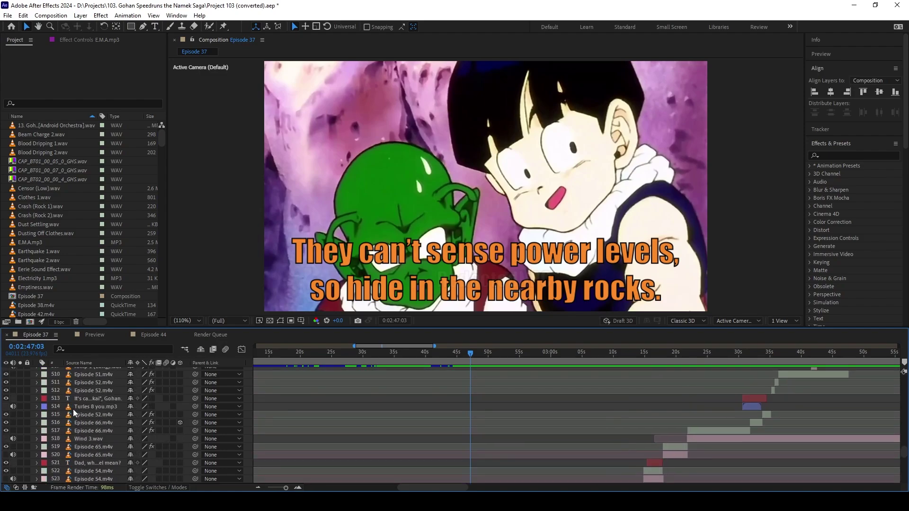
pyautogui.scroll(-18, 78, 409)
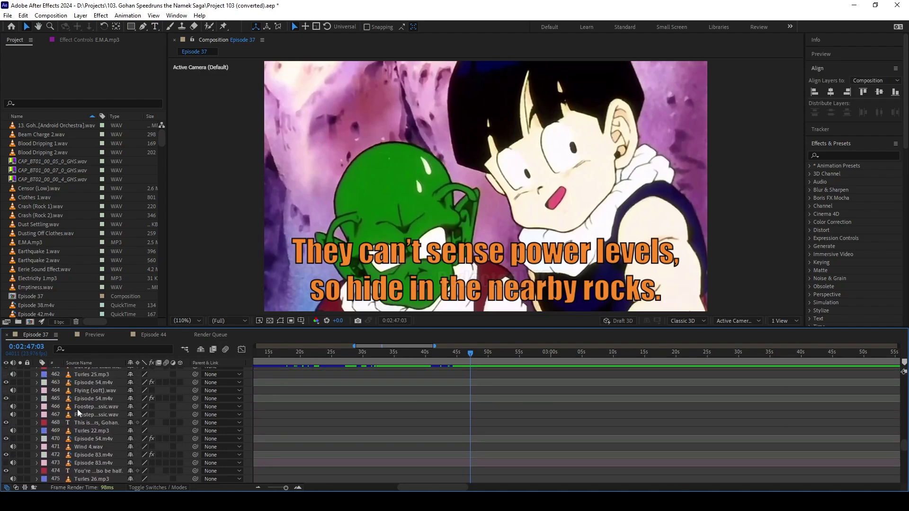
pyautogui.scroll(6, 310, 438)
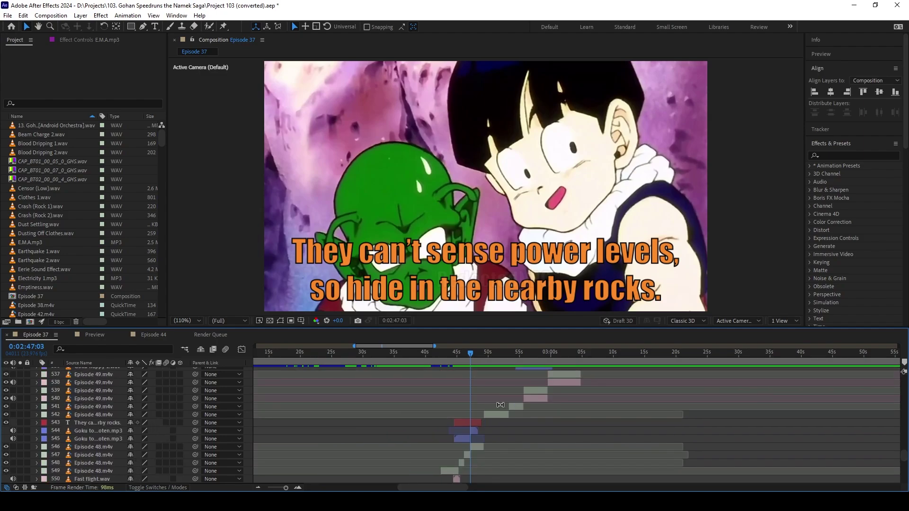
# - Play briefly from 2:47:03 with no layer selected and stop at 2:47:17
pyautogui.press('h')
pyautogui.press('space')
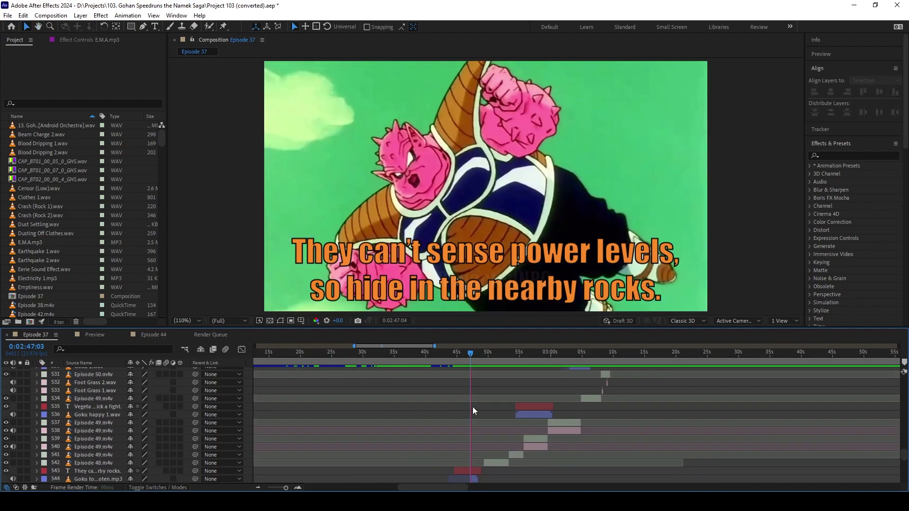
pyautogui.click(473, 354)
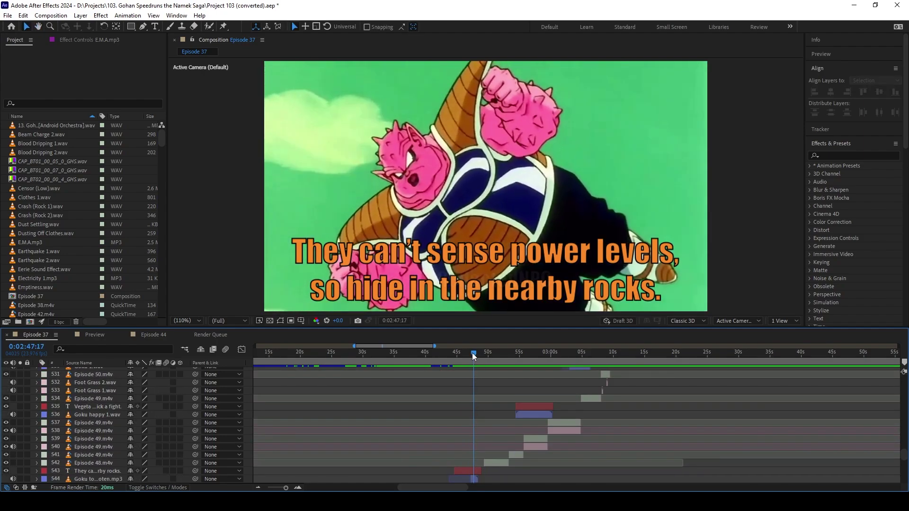
# - Play on from 2:47:17 through the Vegeta fight setup and stop at the "While he's thrashing them" subtitle at 3:06:14
pyautogui.press('v')
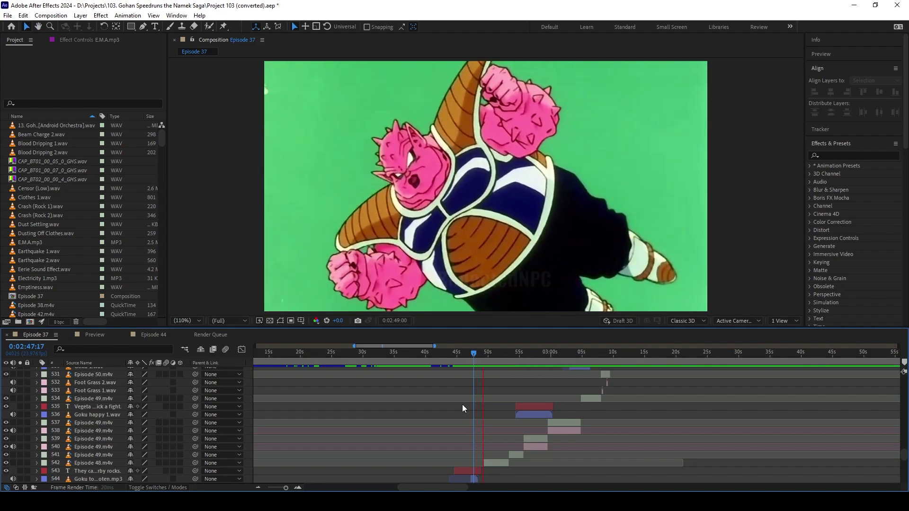
pyautogui.hscroll(2, 479, 402)
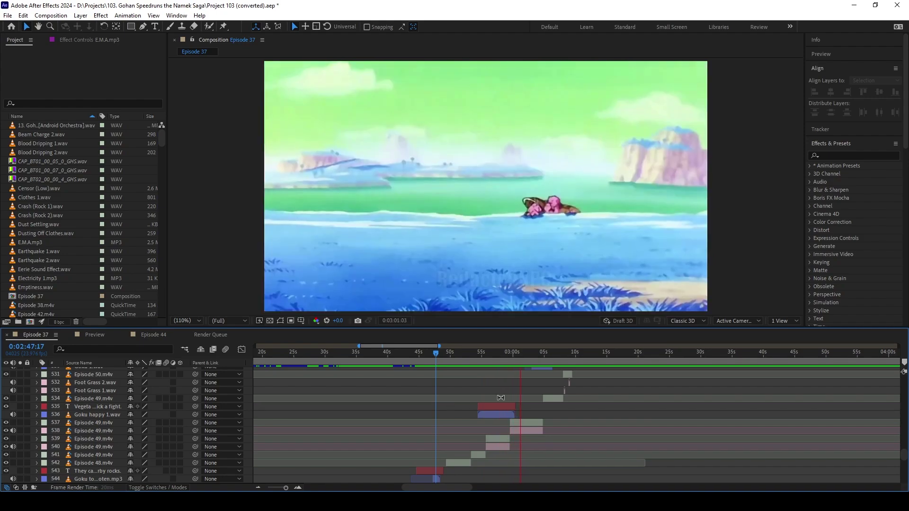
pyautogui.hscroll(3, 468, 410)
pyautogui.scroll(2, 490, 411)
pyautogui.hscroll(1, 489, 412)
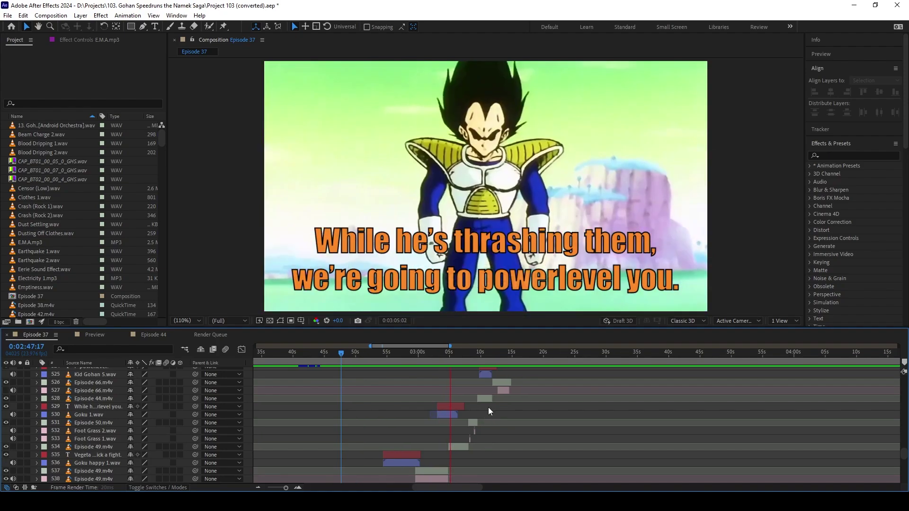
pyautogui.press('space')
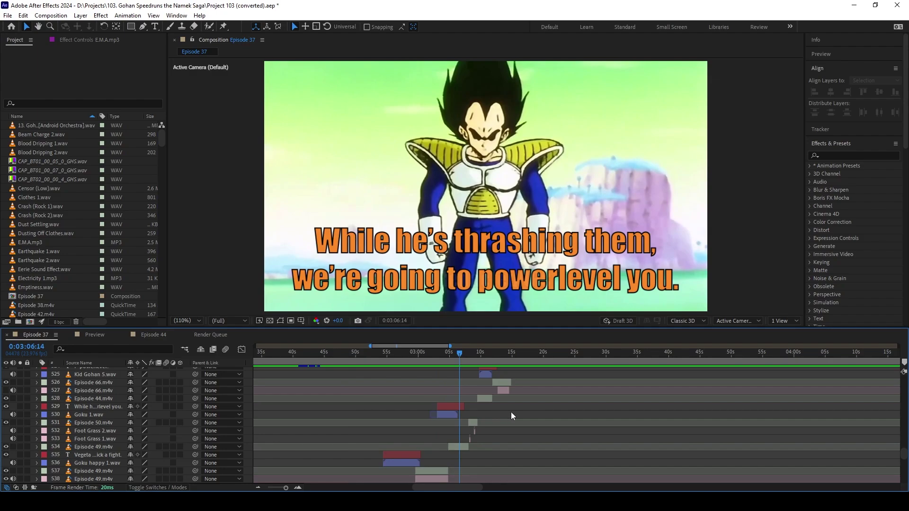
# - Play from 3:06:14 to the smiling Gohan shot at 3:15:03 and review the layers around it
pyautogui.press('space')
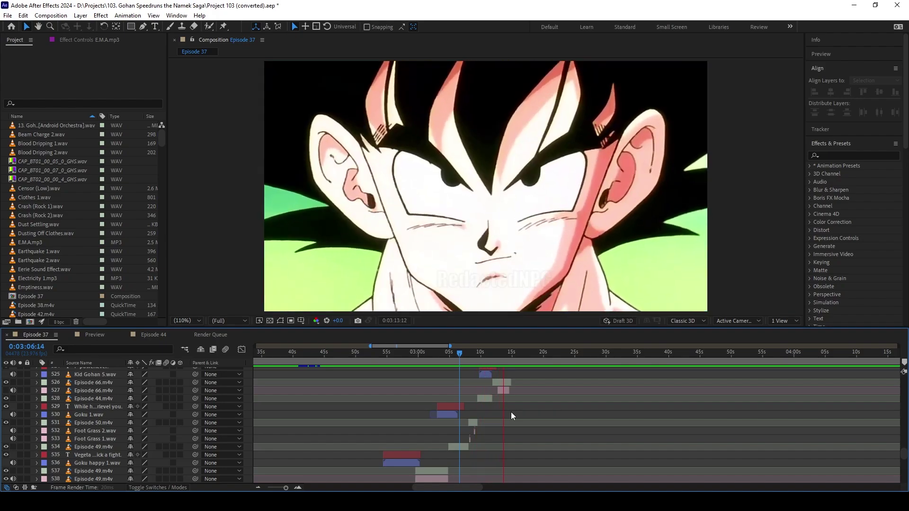
pyautogui.press('space')
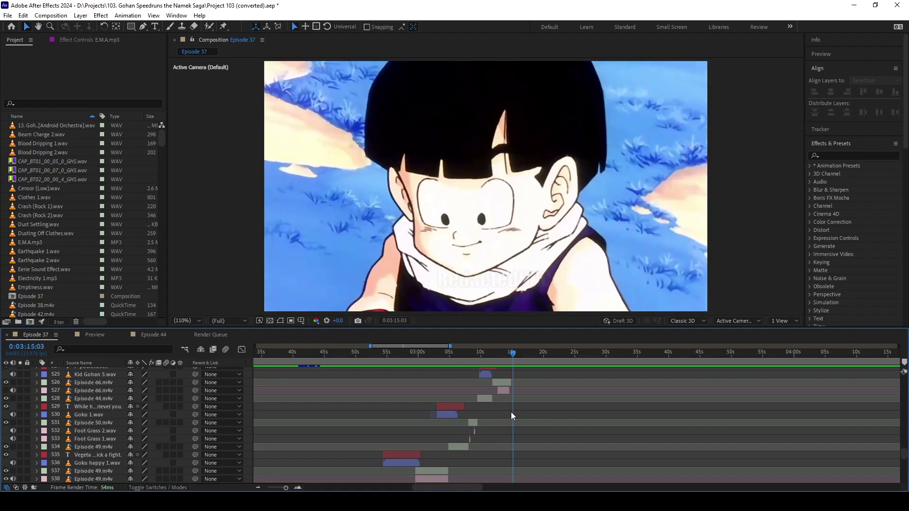
pyautogui.scroll(2, 530, 416)
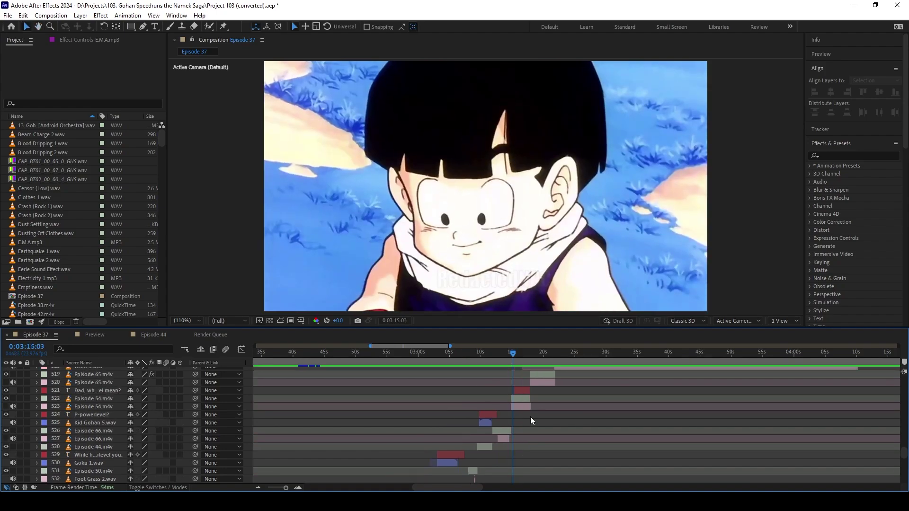
pyautogui.scroll(1, 567, 440)
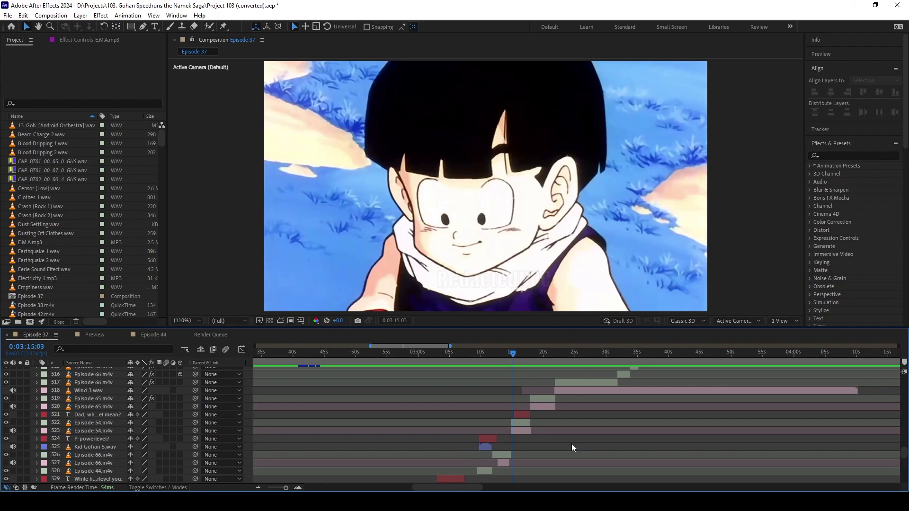
# - Play from 3:15:03 into the injured Gohan shot and scrub back to the "Dad, what does powerlevel mean?" subtitle at 3:17:02
pyautogui.press('space')
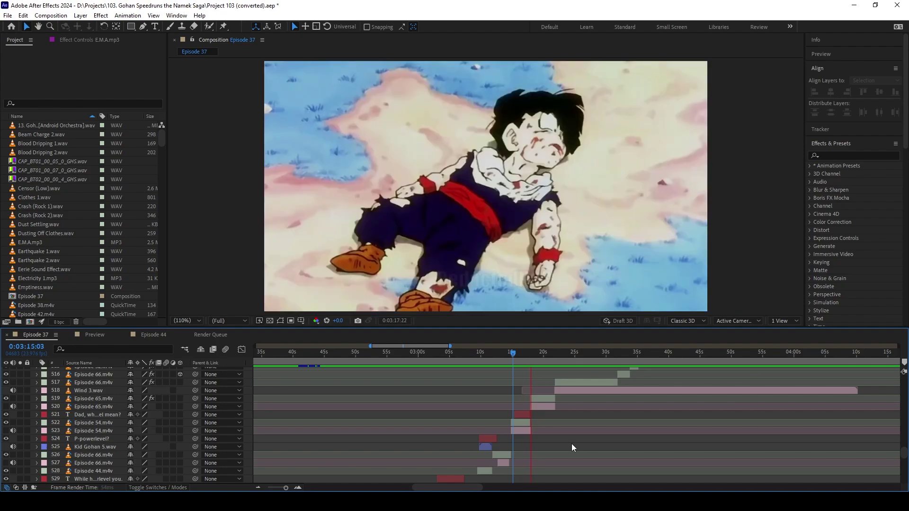
pyautogui.press('h')
pyautogui.press('space')
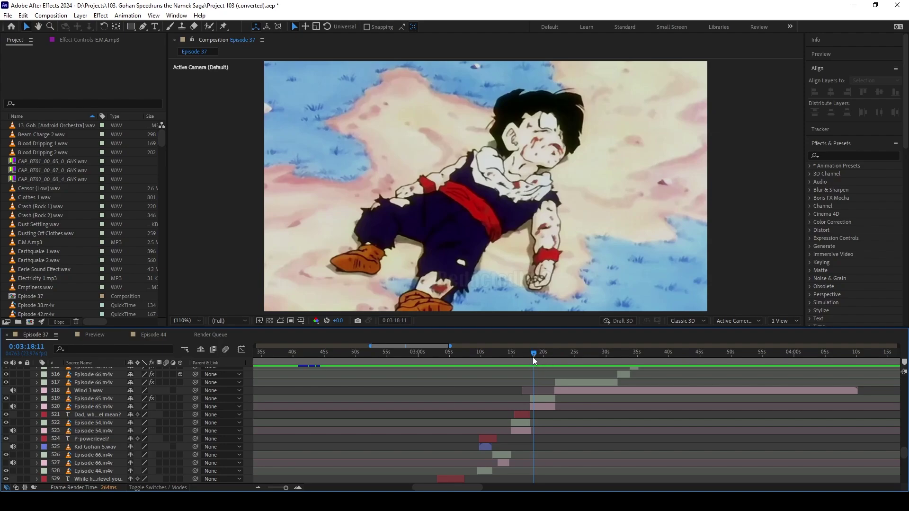
pyautogui.moveTo(533, 357); pyautogui.dragTo(525, 359)
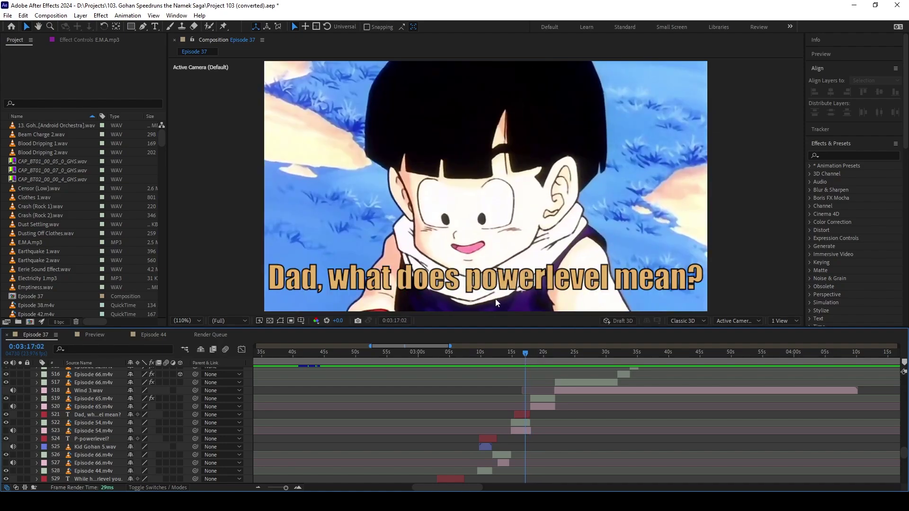
# - Inspect the Episode 54.m4v audio clip on layer 523 and its neighbouring layers, leaving nothing selected
pyautogui.click(520, 428)
pyautogui.scroll(-3, 533, 410)
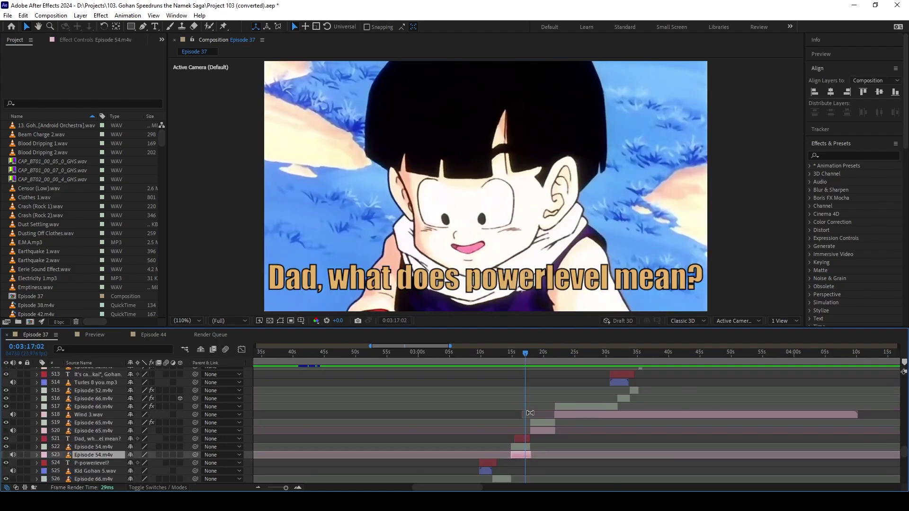
pyautogui.scroll(2, 530, 413)
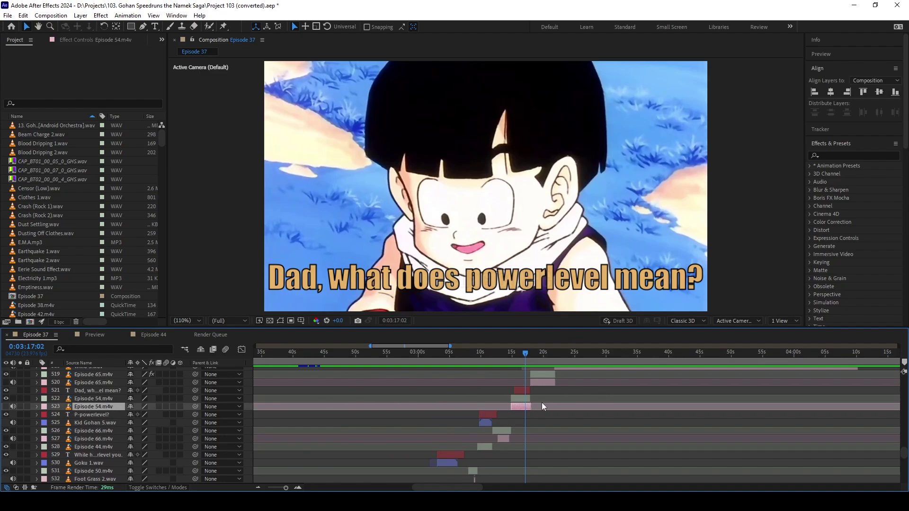
pyautogui.click(538, 419)
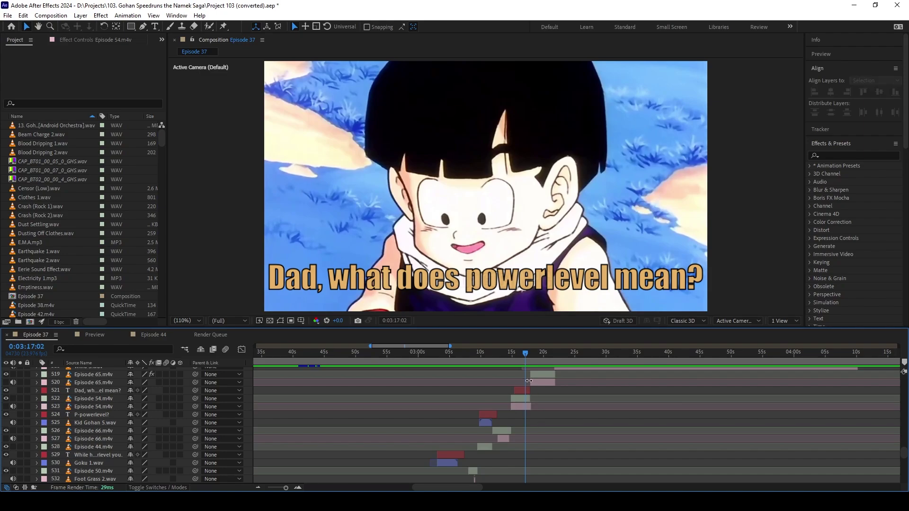
# - Move to the injured Gohan shot at 3:19:09 and examine the transform and Hue/Saturation properties of Episode 65.m4v on layer 519
pyautogui.click(539, 352)
pyautogui.click(546, 374)
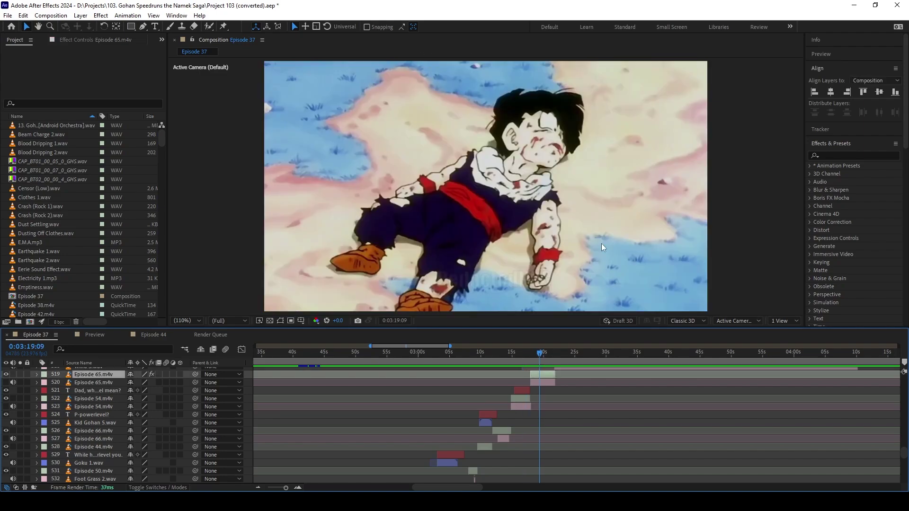
pyautogui.click(37, 374)
pyautogui.click(45, 391)
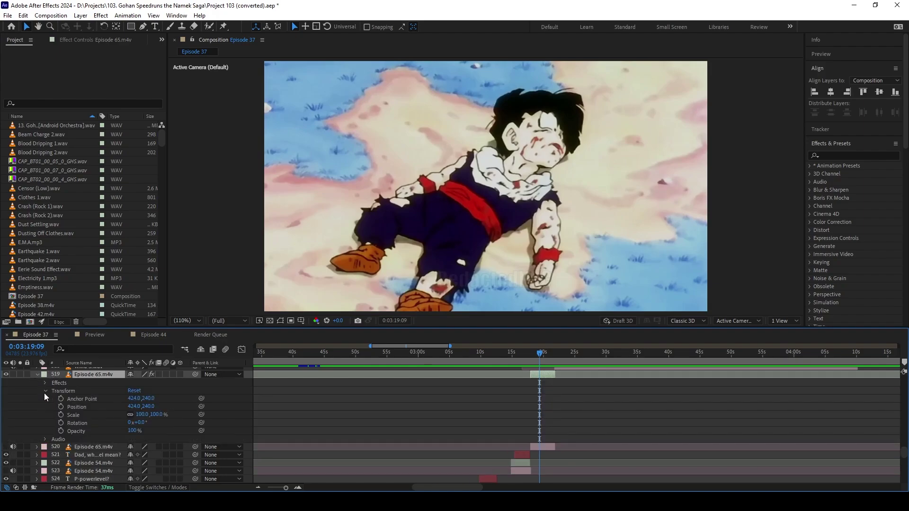
pyautogui.click(42, 391)
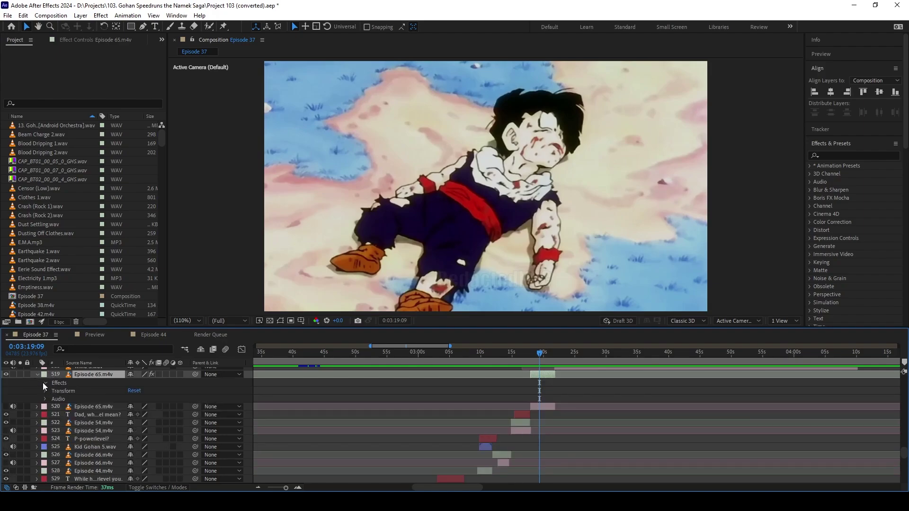
pyautogui.click(42, 382)
pyautogui.click(54, 391)
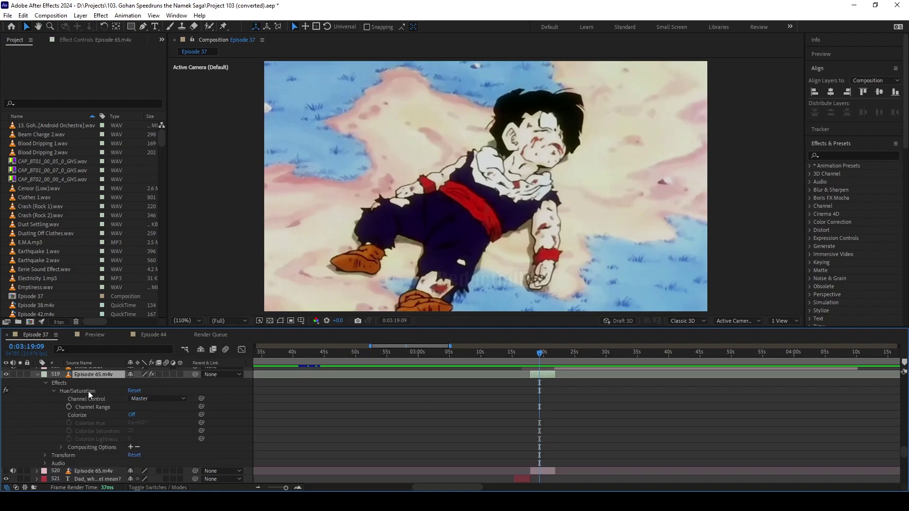
# - Delete the Hue/Saturation effect from layer 519 to compare the picture without it, and undo the deletion
pyautogui.click(88, 391)
pyautogui.press('Delete')
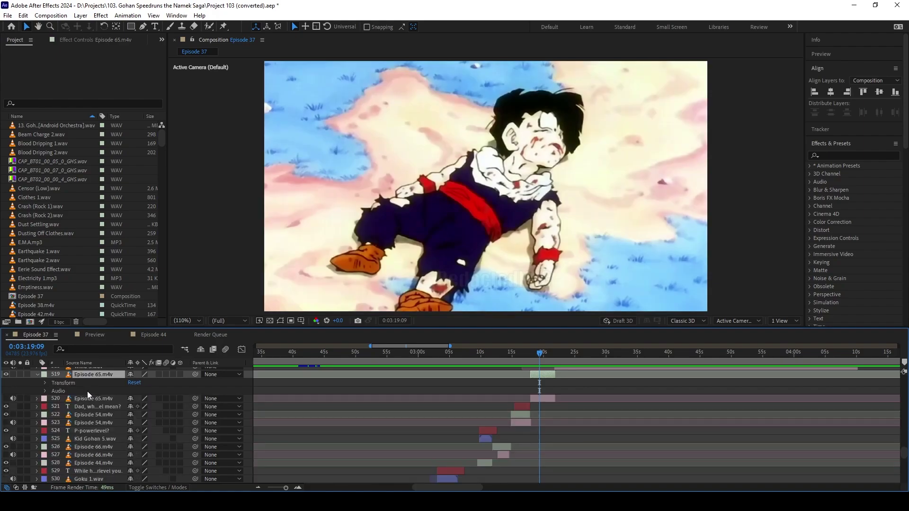
pyautogui.hotkey('ctrl', 'z')
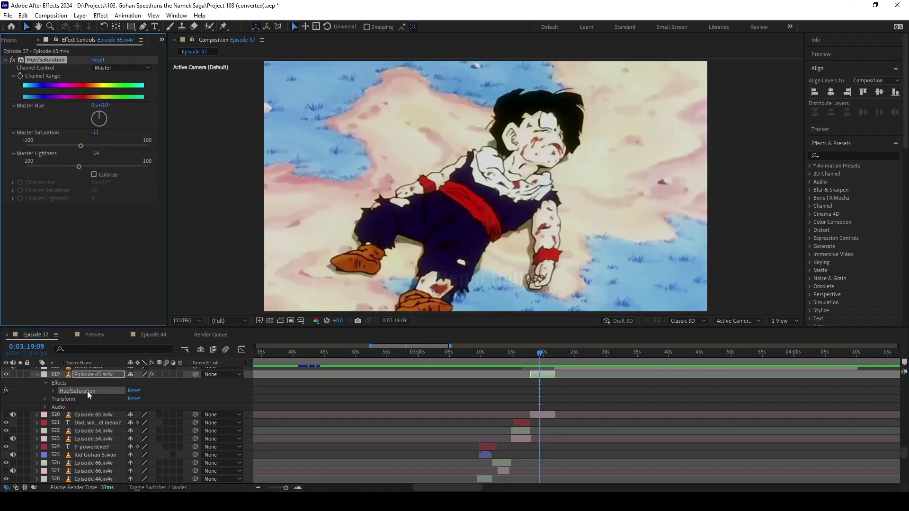
# - Close the effect's settings and collapse layer 519's properties, leaving no layer selected
pyautogui.click(38, 40)
pyautogui.click(467, 393)
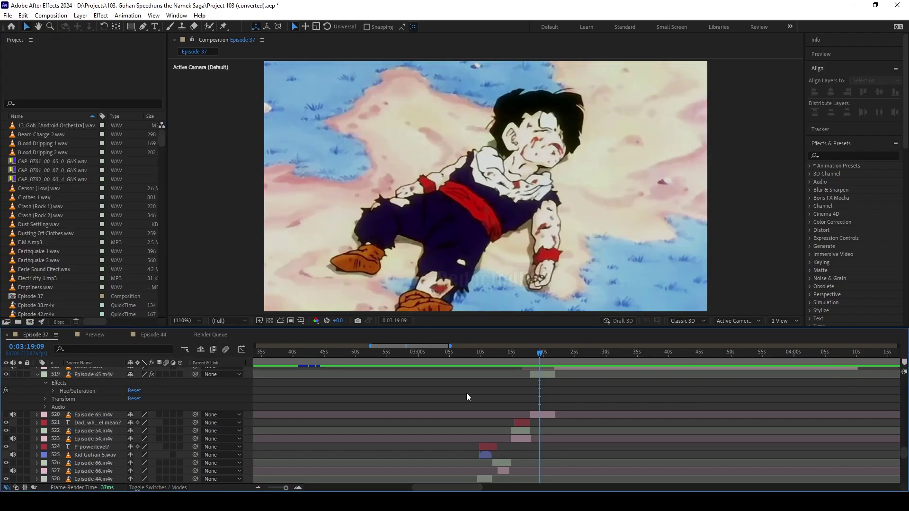
pyautogui.click(37, 374)
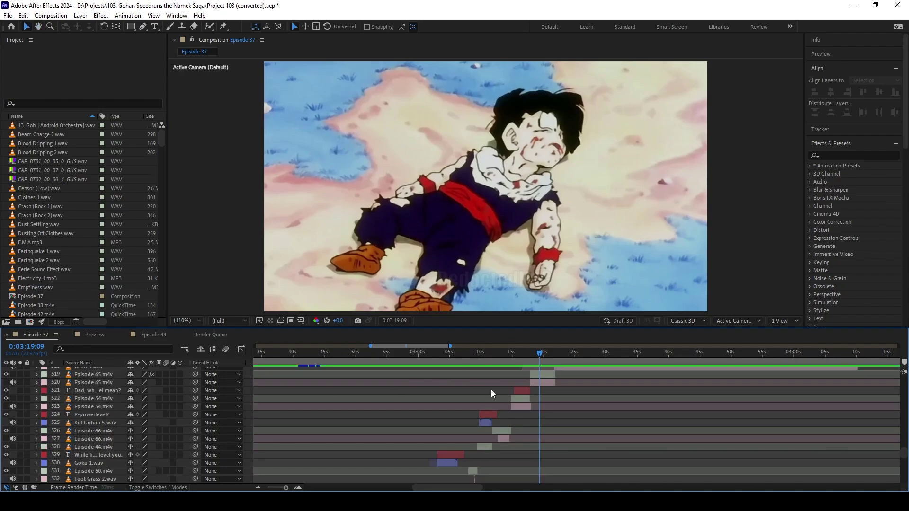
# - Play from 3:19:09 to 3:20:21 and save the project
pyautogui.scroll(2, 490, 391)
pyautogui.press('space')
pyautogui.hscroll(2, 502, 404)
pyautogui.press('space')
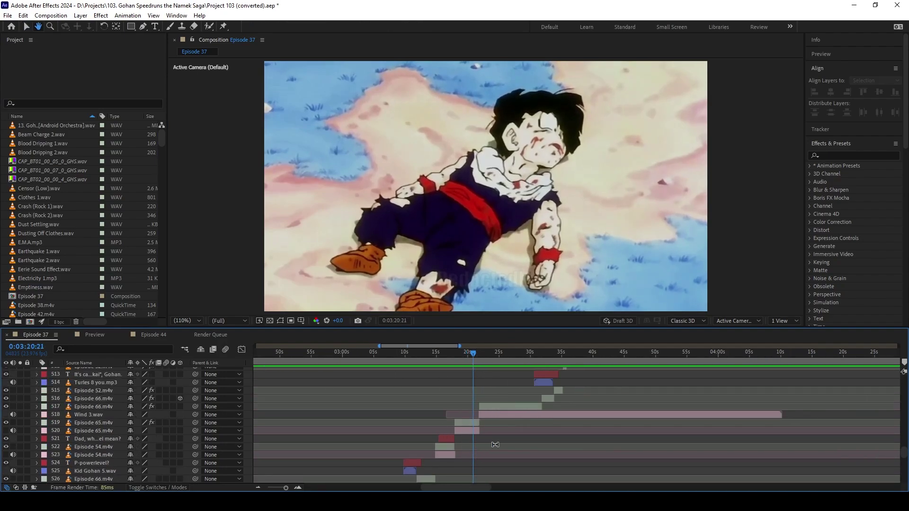
pyautogui.hotkey('ctrl', 's')
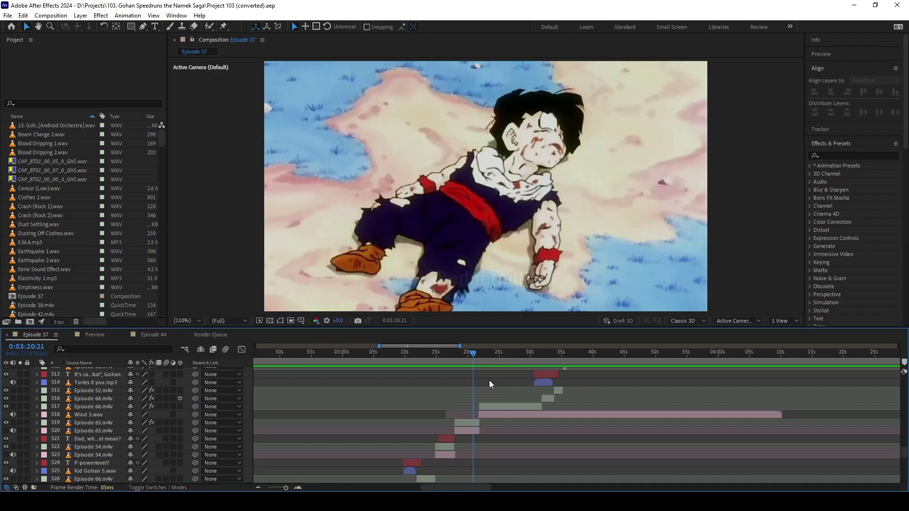
# - Play Episode 37 from 3:20:21 through the Goku shots to the “Zenkai” subtitle, pausing at 3:26:19 and 3:33:18
pyautogui.press('space')
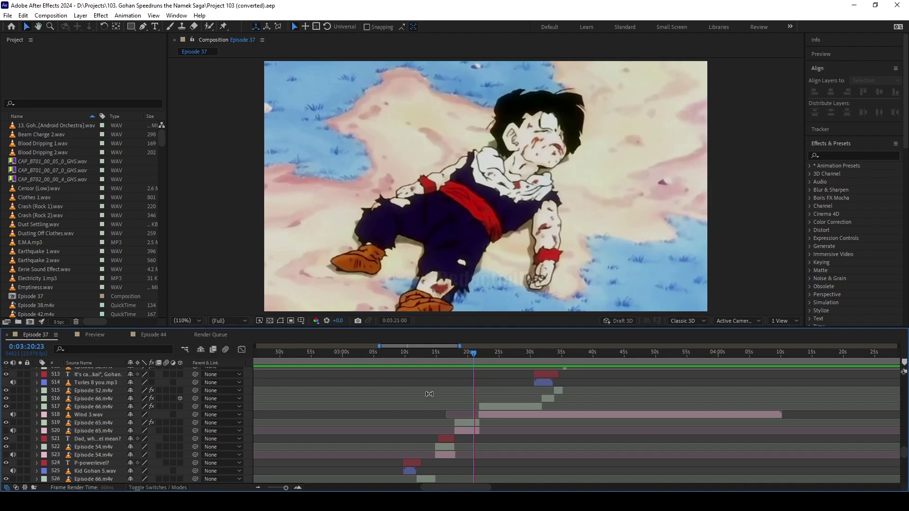
pyautogui.scroll(3, 454, 403)
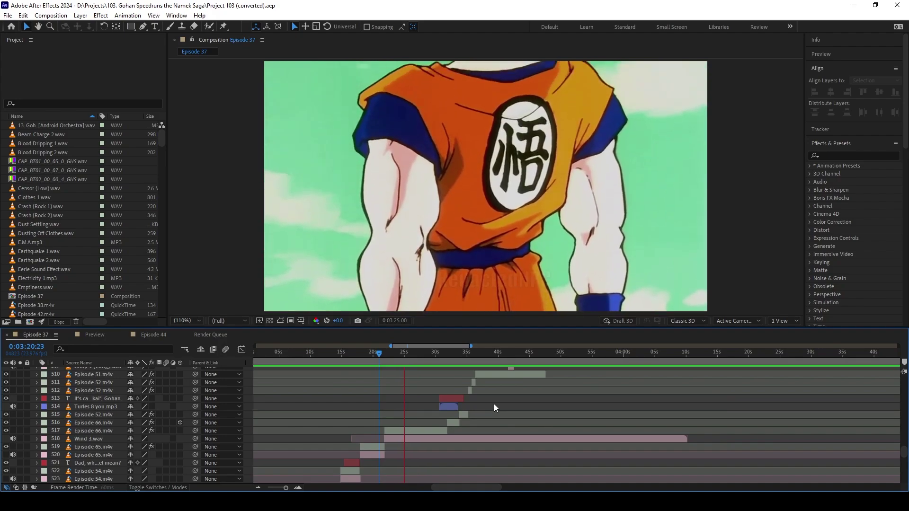
pyautogui.press('space')
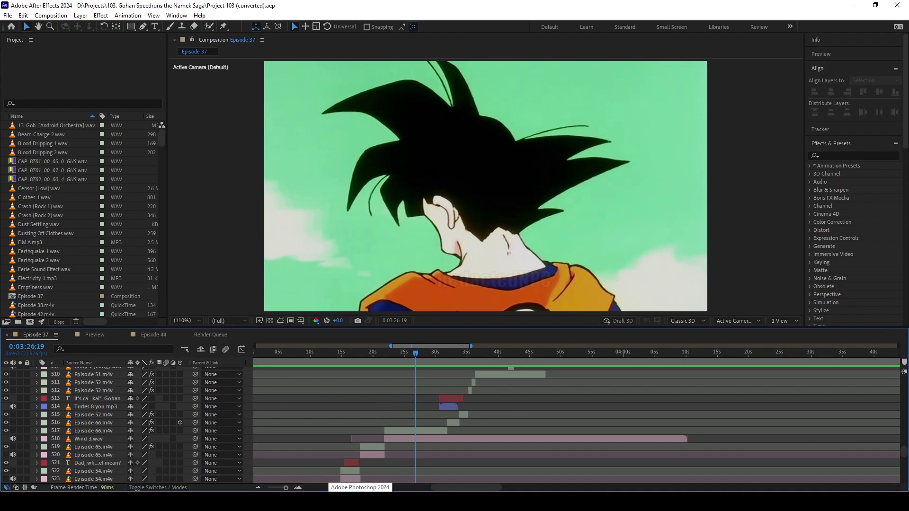
pyautogui.press('space')
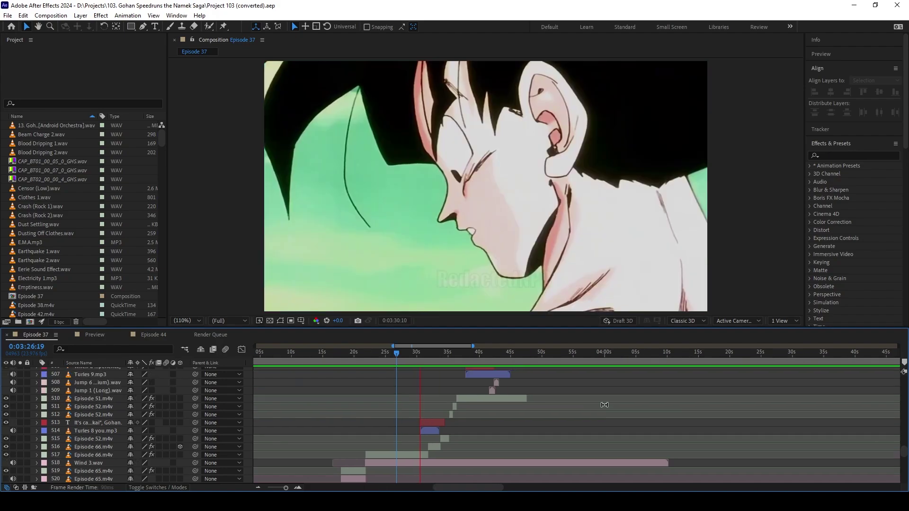
pyautogui.scroll(2, 592, 401)
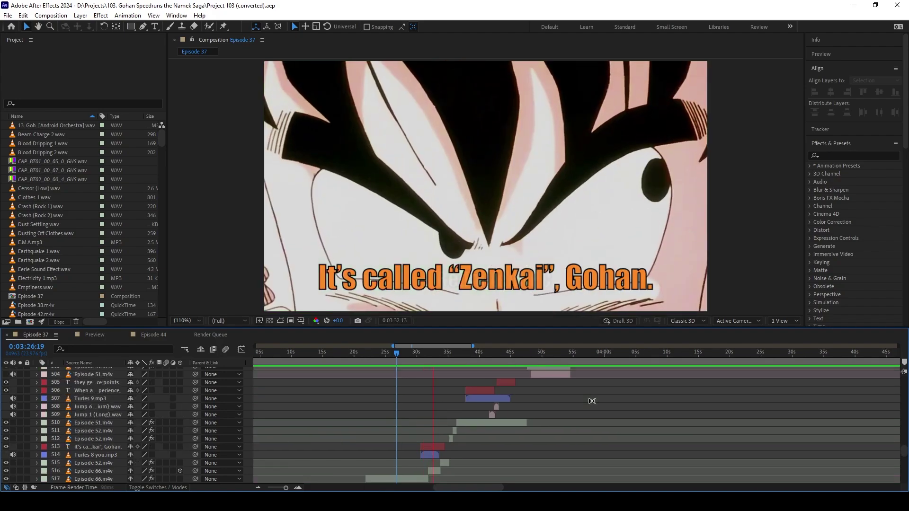
pyautogui.press('space')
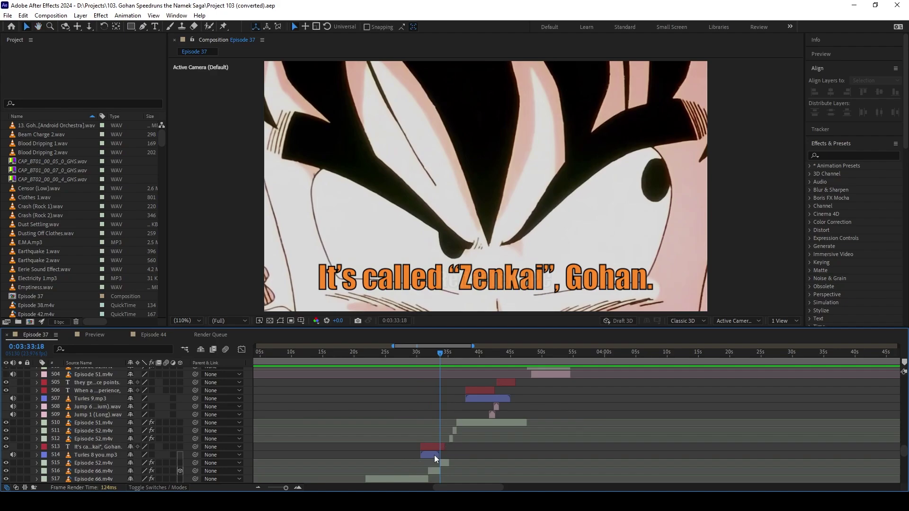
# - Select the voice clip Turles 8 you.mp3 on layer 514 to point it out, and clear the selection
pyautogui.click(89, 463)
pyautogui.click(89, 456)
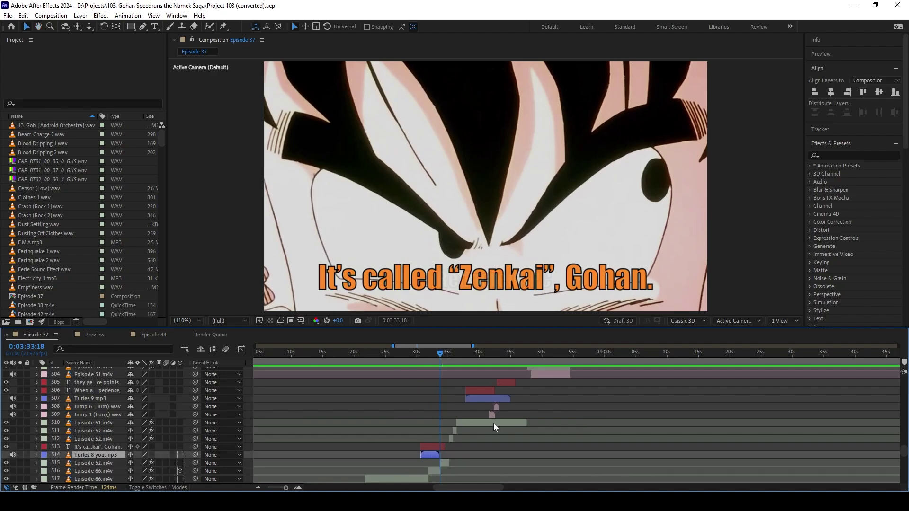
pyautogui.click(416, 406)
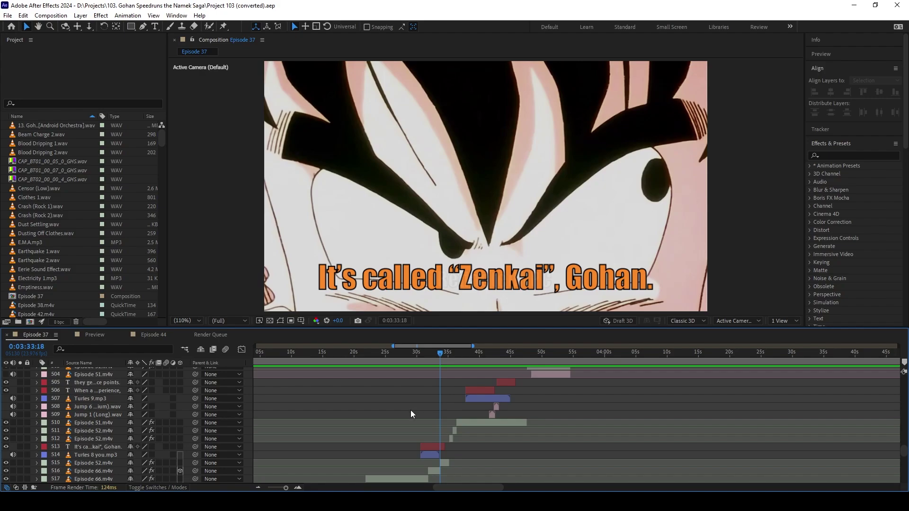
# - Play from 3:33:18 to 3:34:18, go back to 3:34:04, and play through the experience points subtitle to 3:45:16
pyautogui.press('space')
pyautogui.scroll(1, 407, 411)
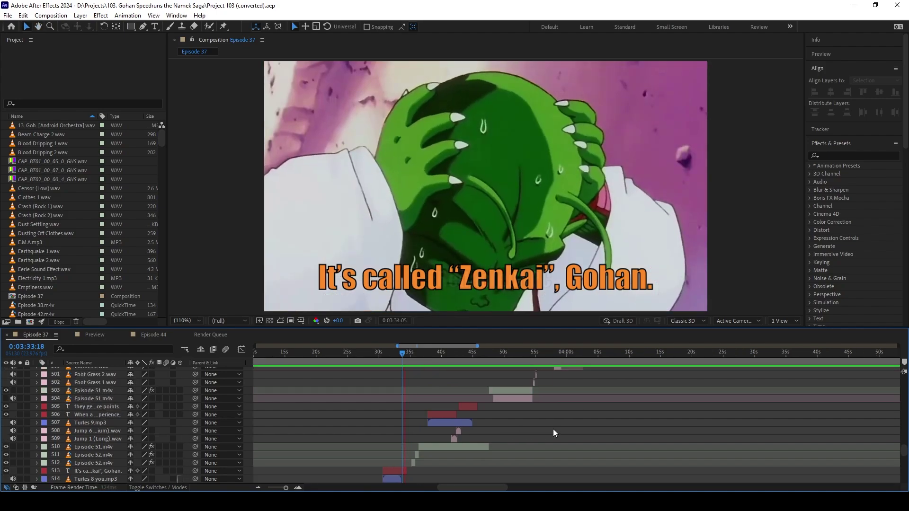
pyautogui.scroll(1, 539, 429)
pyautogui.press('space')
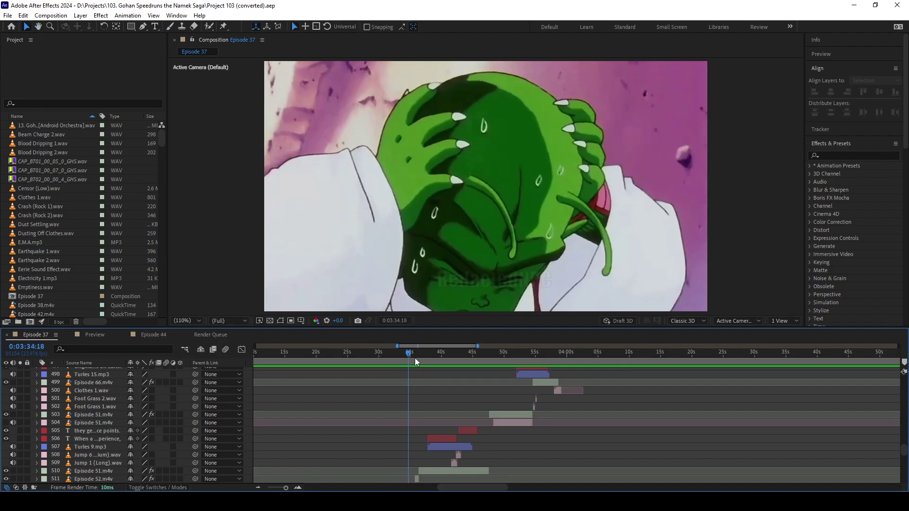
pyautogui.click(405, 353)
pyautogui.press('space')
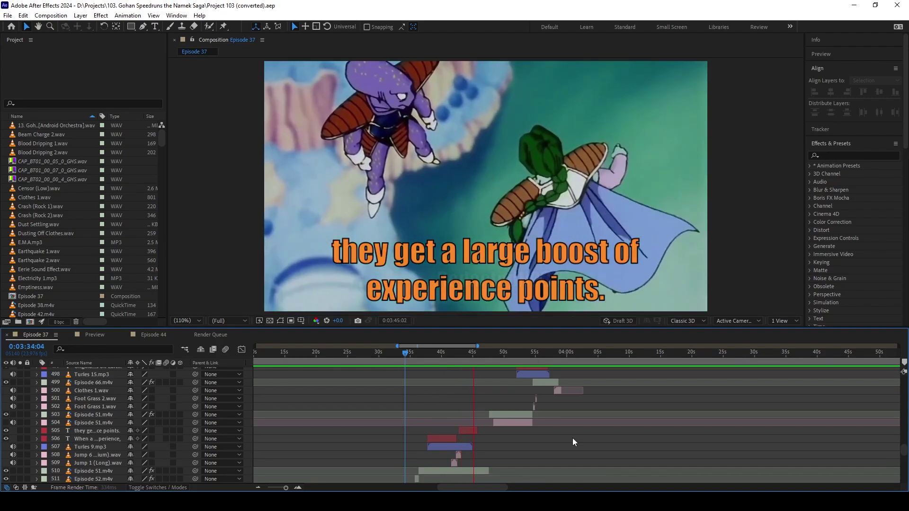
pyautogui.press('space')
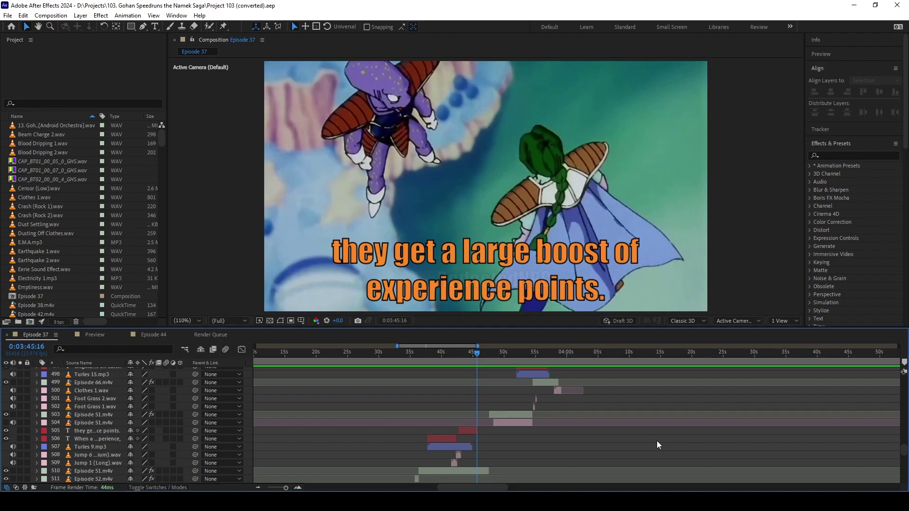
# - Play from 3:45:16 to the cloud shot at 3:49:17 and look over the surrounding clip, audio and subtitle layers
pyautogui.press('space')
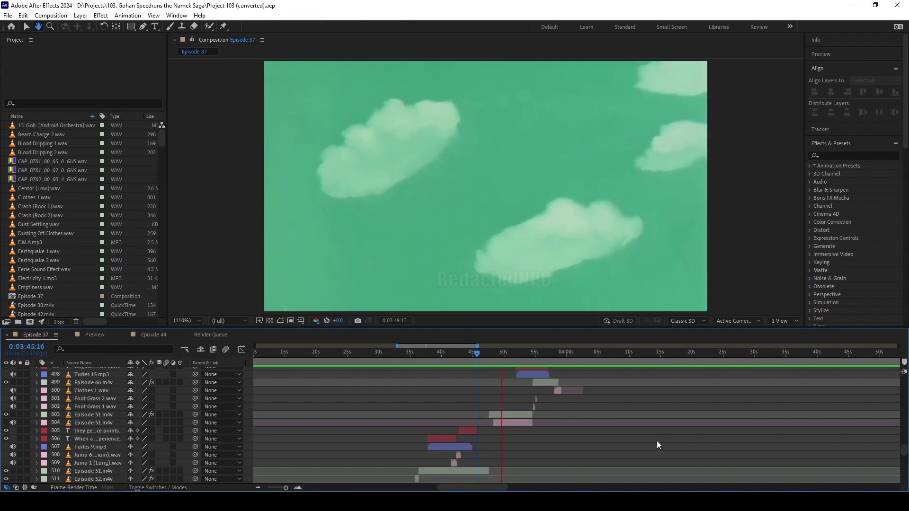
pyautogui.press('space')
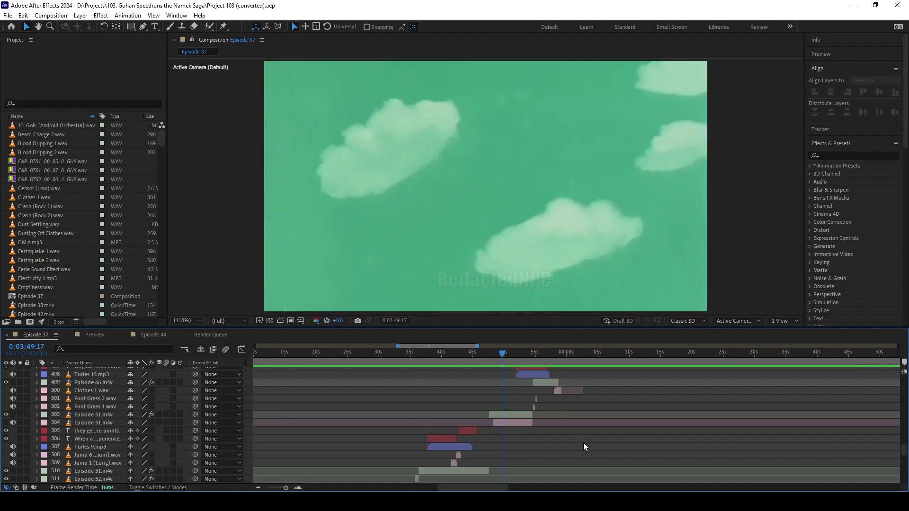
pyautogui.scroll(-10, 584, 445)
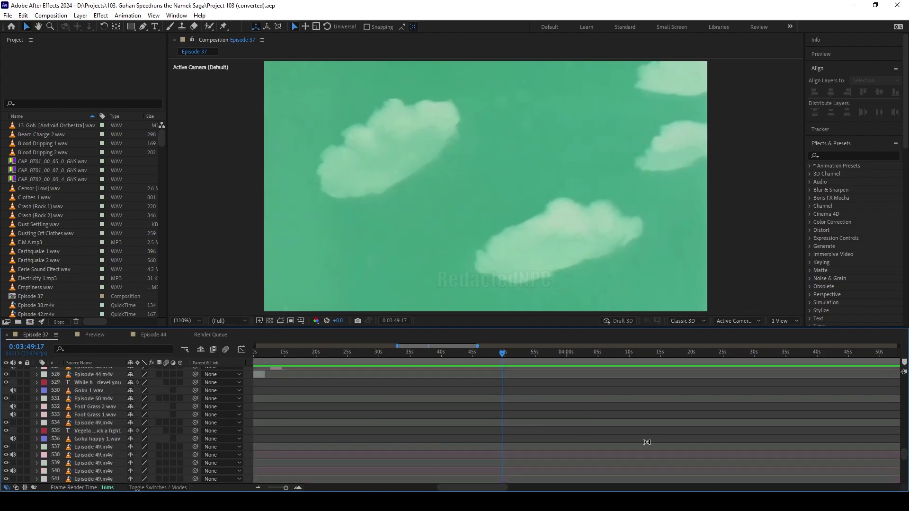
pyautogui.scroll(11, 599, 436)
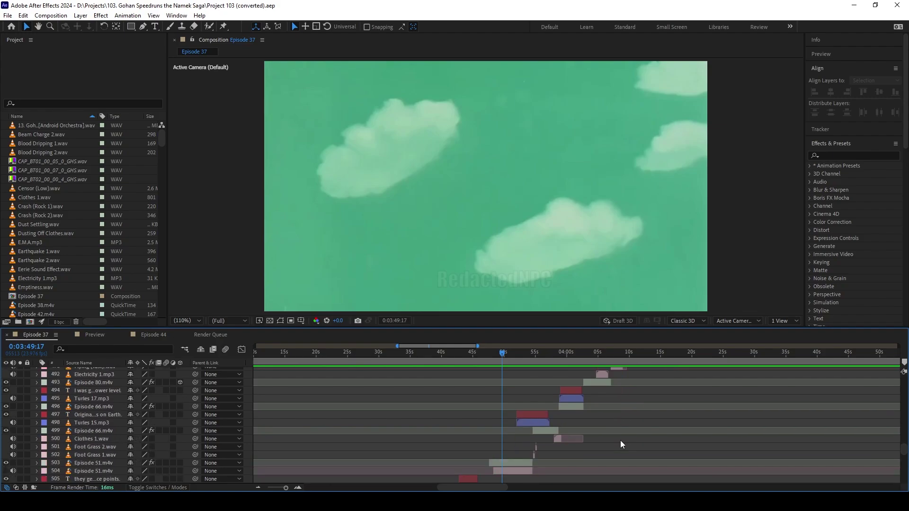
pyautogui.scroll(-1, 620, 440)
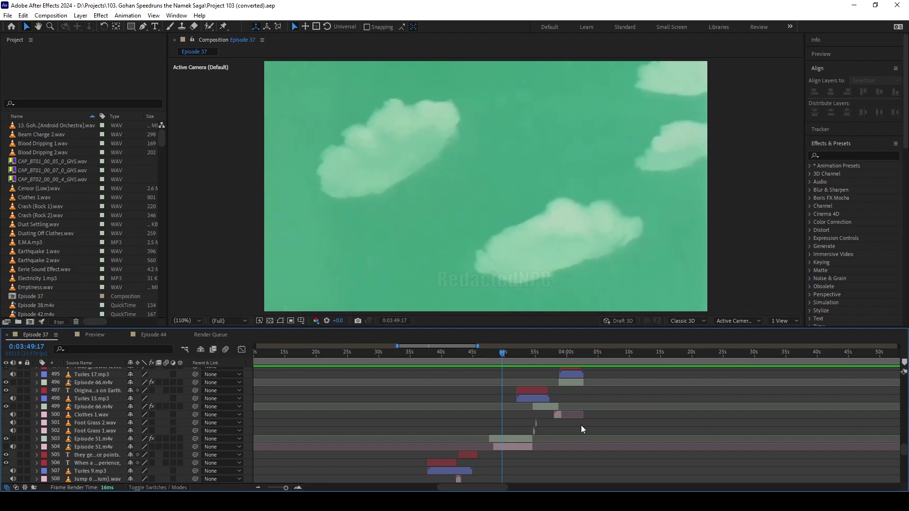
# - Go back to 3:49:04 and play through the flying shot to the Senzu beans subtitle, pausing at 3:56:15
pyautogui.press('space')
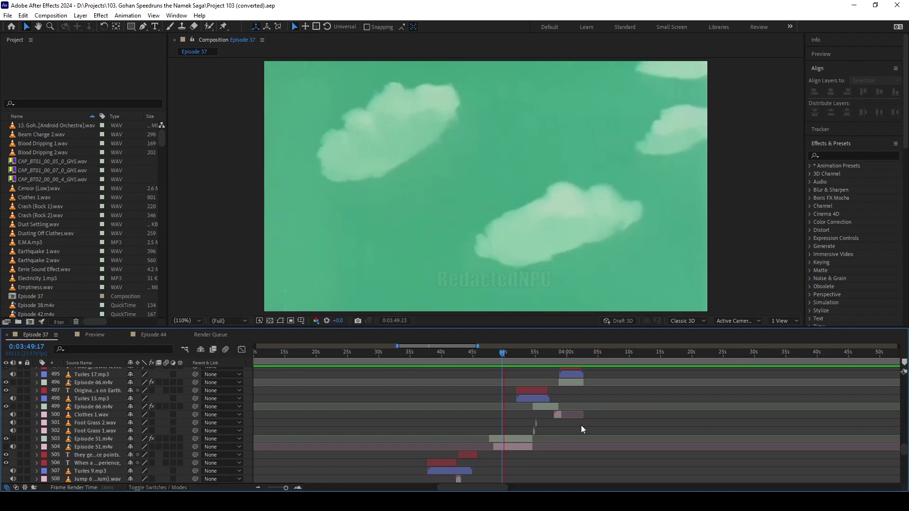
pyautogui.click(499, 354)
pyautogui.press('space')
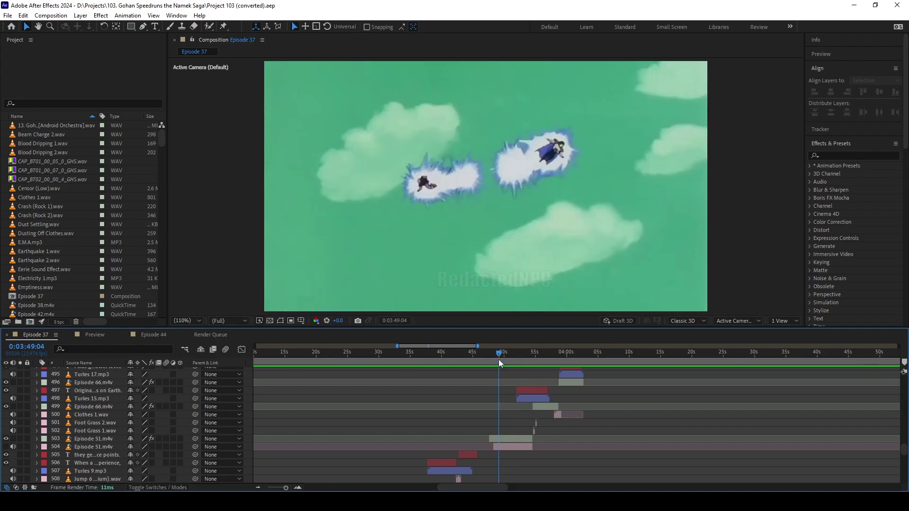
pyautogui.press('space')
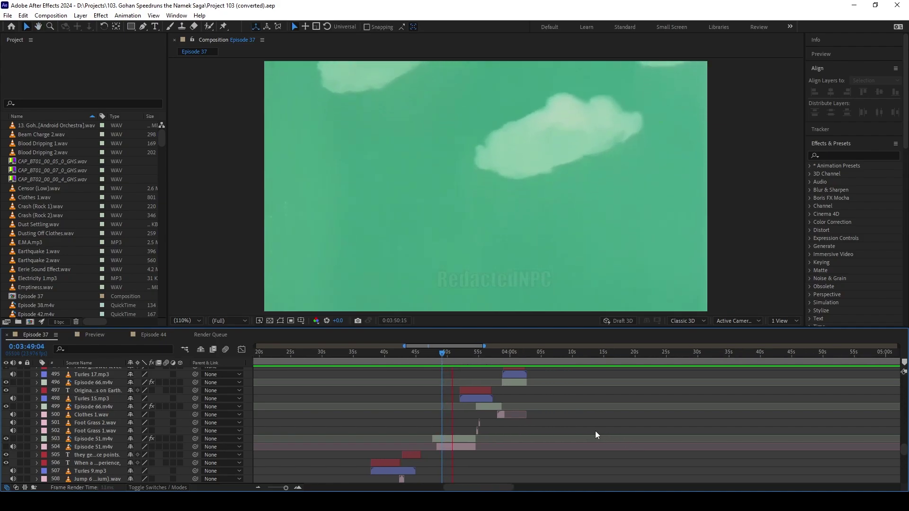
pyautogui.scroll(3, 595, 430)
pyautogui.hscroll(3, 596, 431)
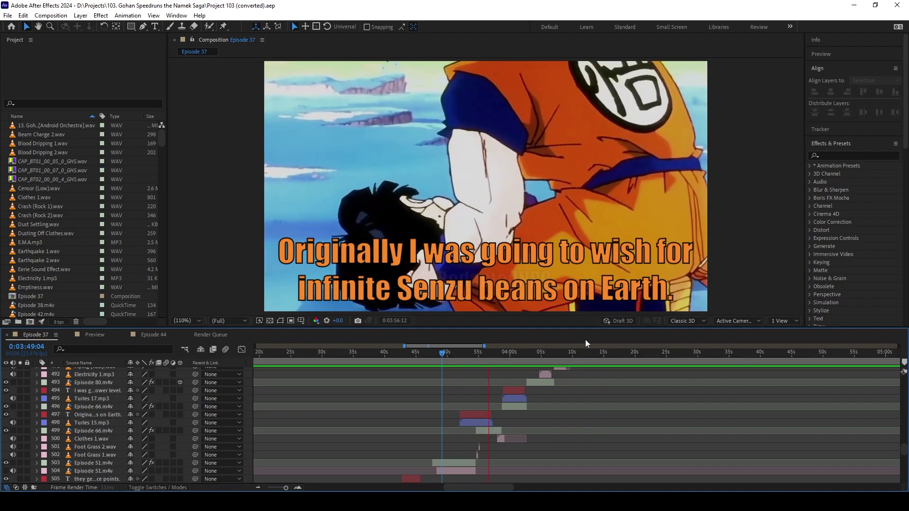
pyautogui.press('space')
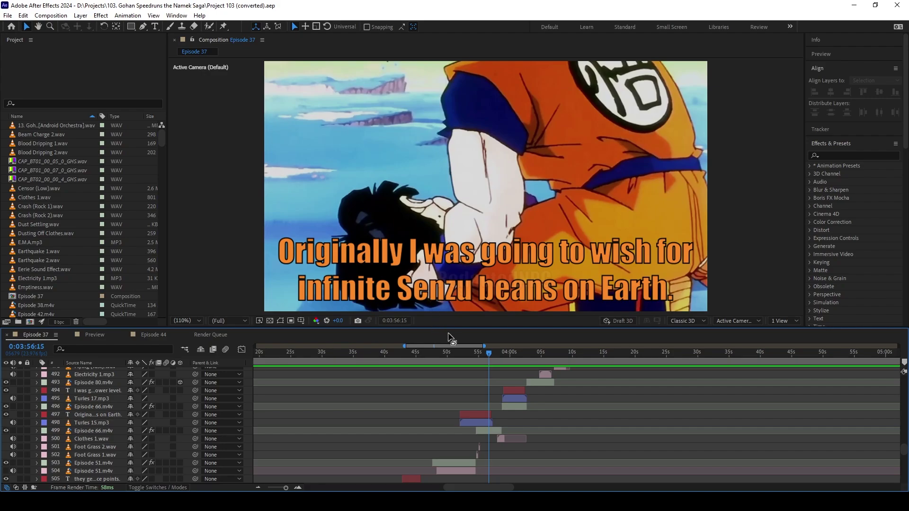
# - Look over layers 489 to 502 and play the scene of Goku leaning over Gohan from 3:56:15 to 3:57:10
pyautogui.scroll(1, 573, 413)
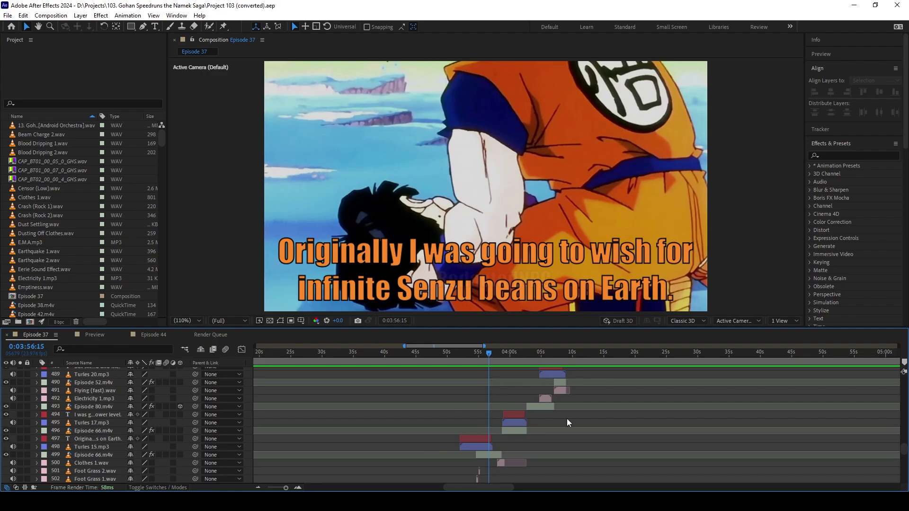
pyautogui.hscroll(1, 567, 419)
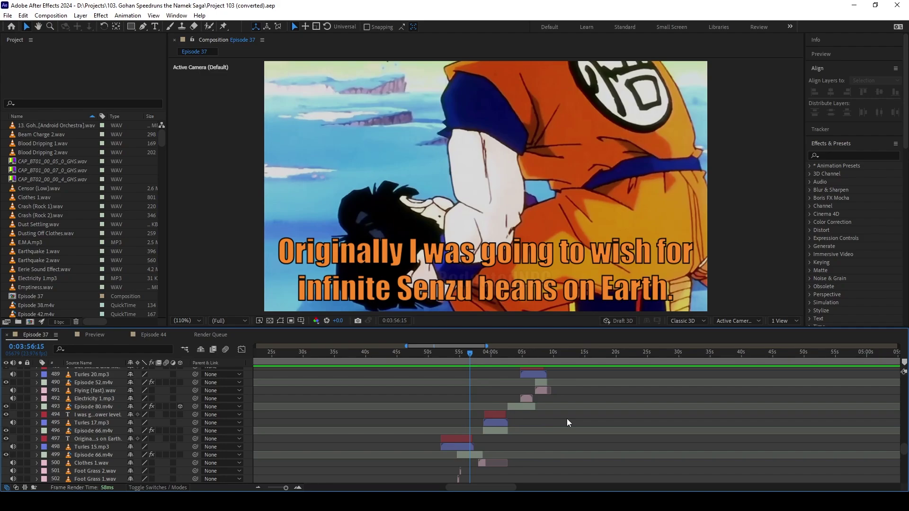
pyautogui.press('space')
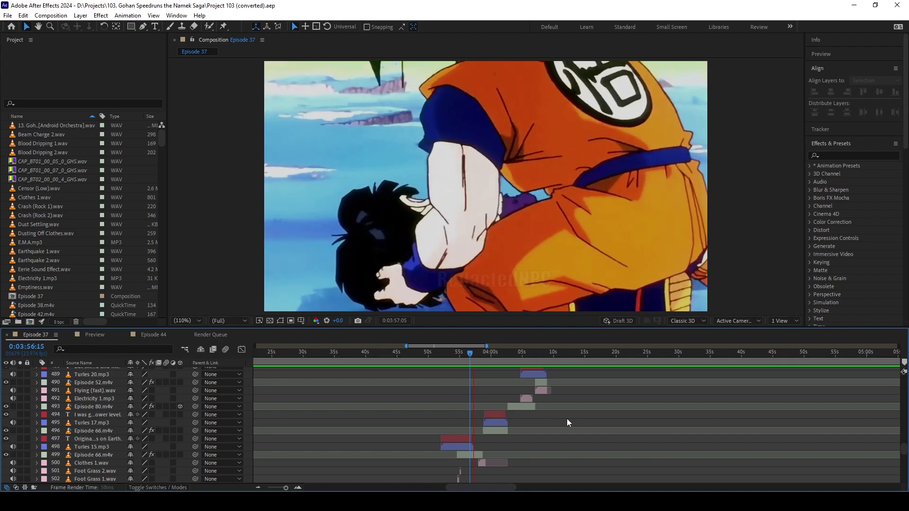
pyautogui.press('space')
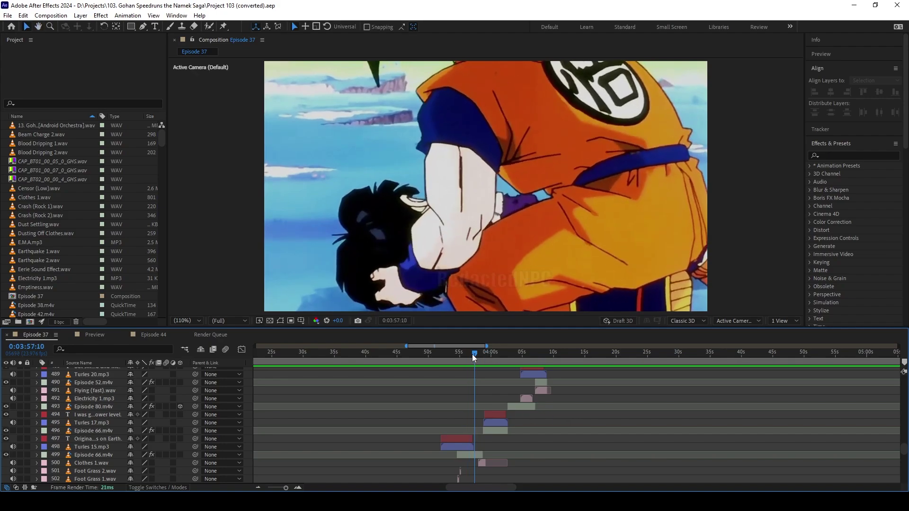
# - Return to 3:56:21 and play through the Piccolo subtitle and Zarbon shots to Vegeta's “First off” line, following its layers in the timeline
pyautogui.moveTo(472, 354); pyautogui.dragTo(471, 355)
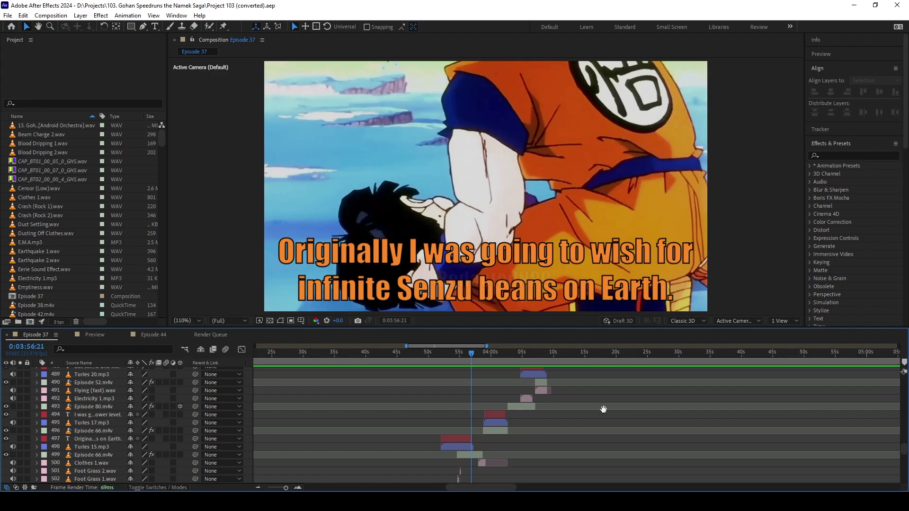
pyautogui.press('space')
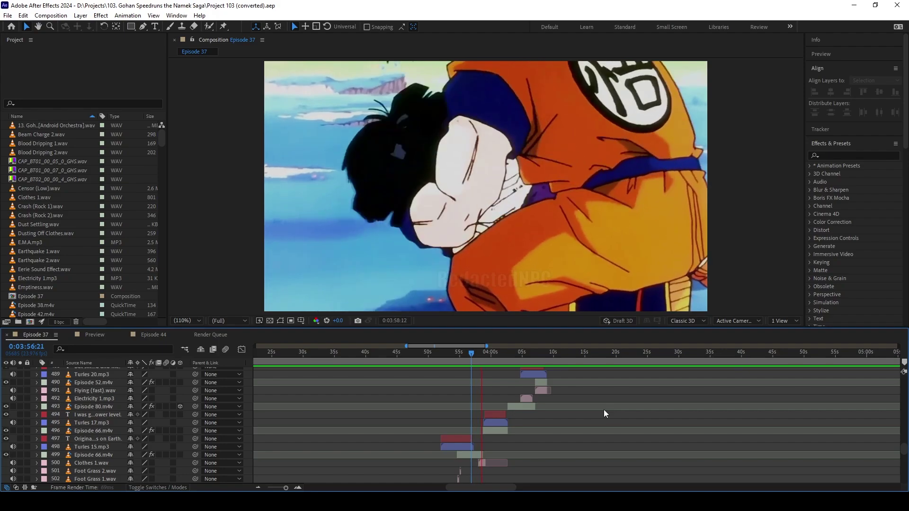
pyautogui.scroll(1, 604, 410)
pyautogui.scroll(1, 611, 416)
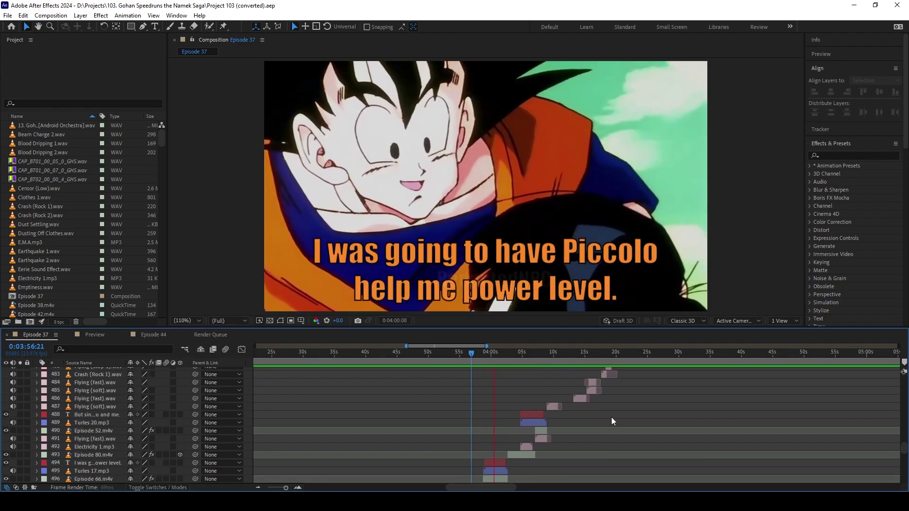
pyautogui.scroll(1, 612, 417)
pyautogui.scroll(4, 628, 422)
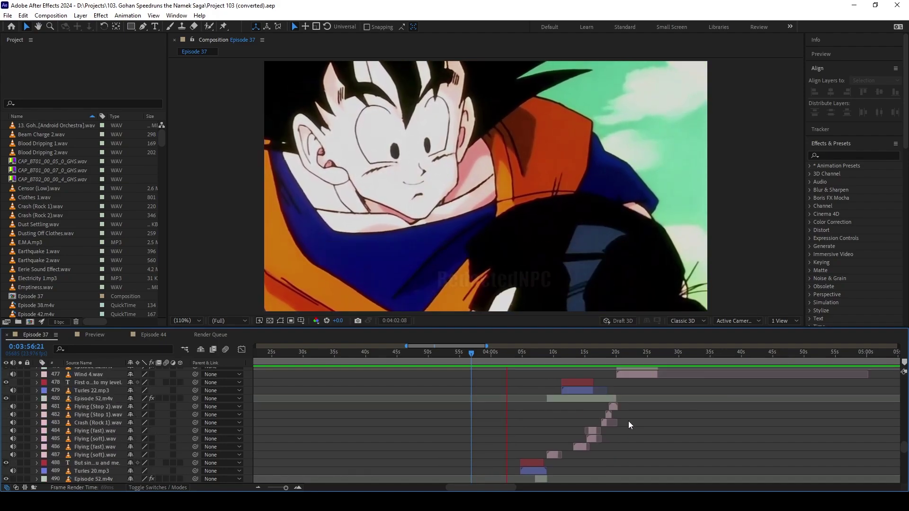
pyautogui.scroll(-3, 635, 427)
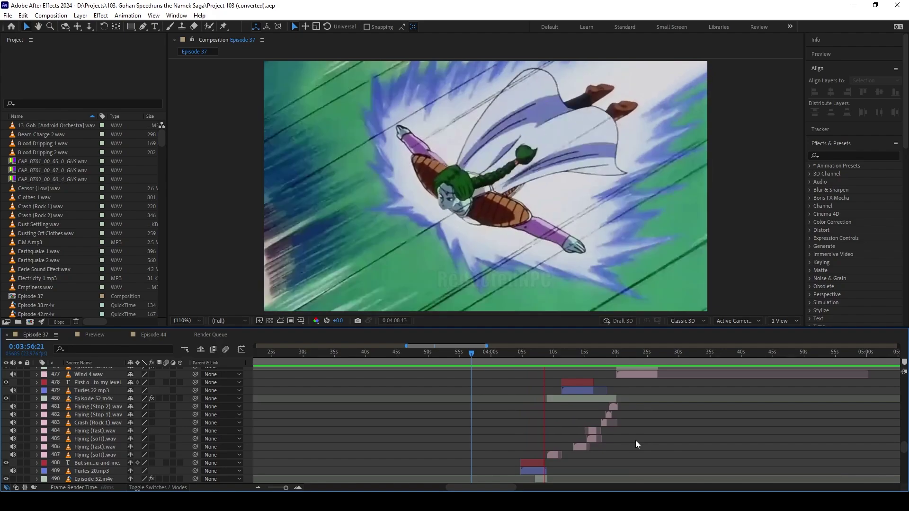
pyautogui.scroll(1, 635, 440)
pyautogui.hscroll(2, 639, 442)
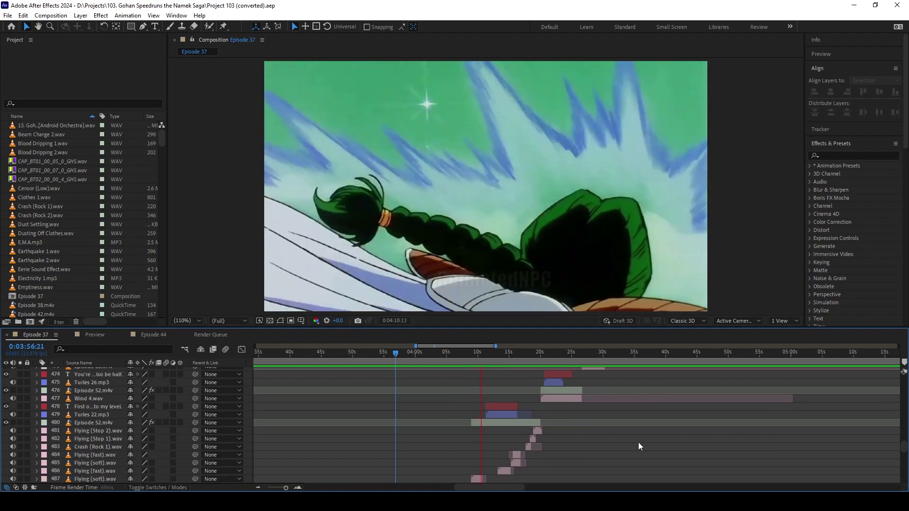
pyautogui.scroll(1, 639, 446)
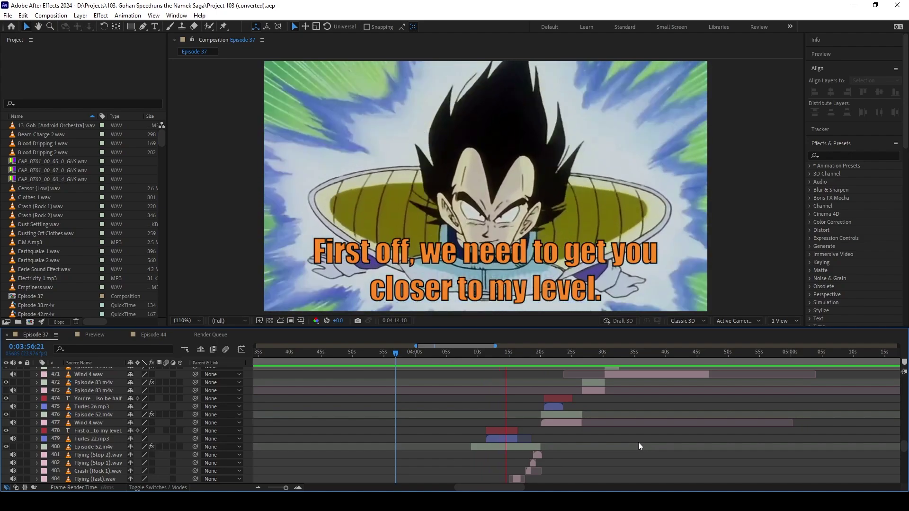
# - Stop playback and scrub between Zarbon's close-up at 4:12:23 and the Vegeta shot at 4:13:12
pyautogui.click(500, 355)
pyautogui.moveTo(500, 356); pyautogui.dragTo(497, 354)
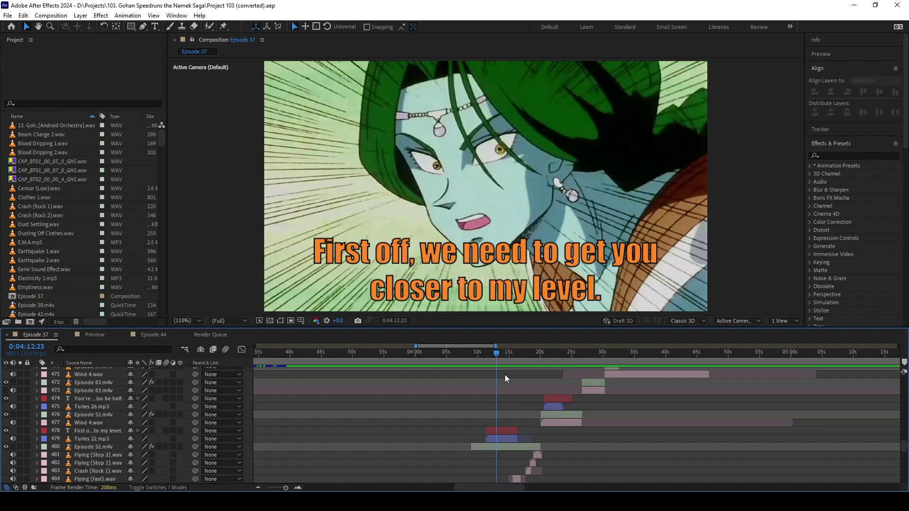
pyautogui.moveTo(498, 356); pyautogui.dragTo(501, 354)
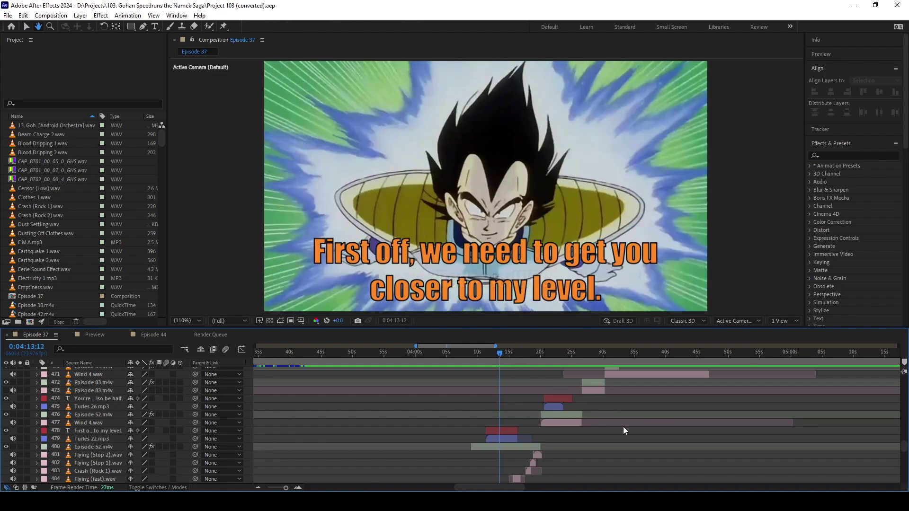
# - Play the Vegeta shot from 4:13:12 into the following flying shot, then stop and move the playhead to 4:17:14
pyautogui.scroll(1, 621, 431)
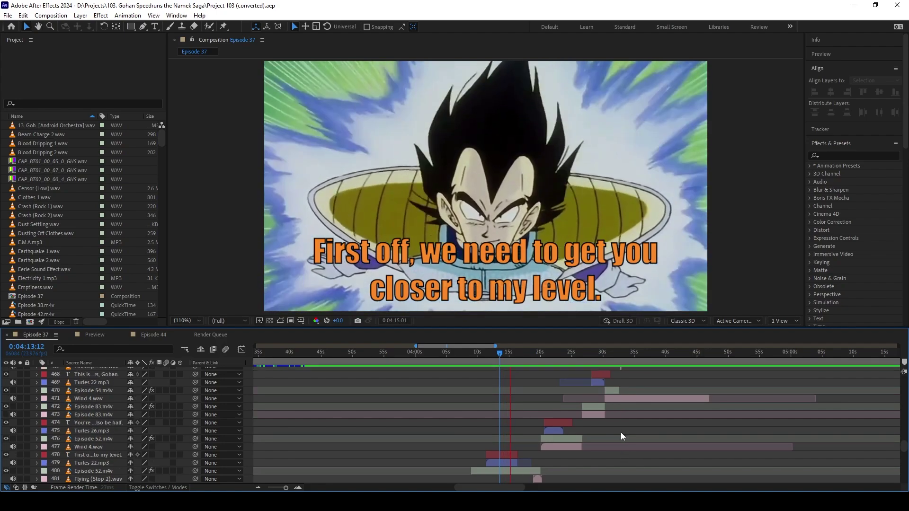
pyautogui.hscroll(3, 620, 433)
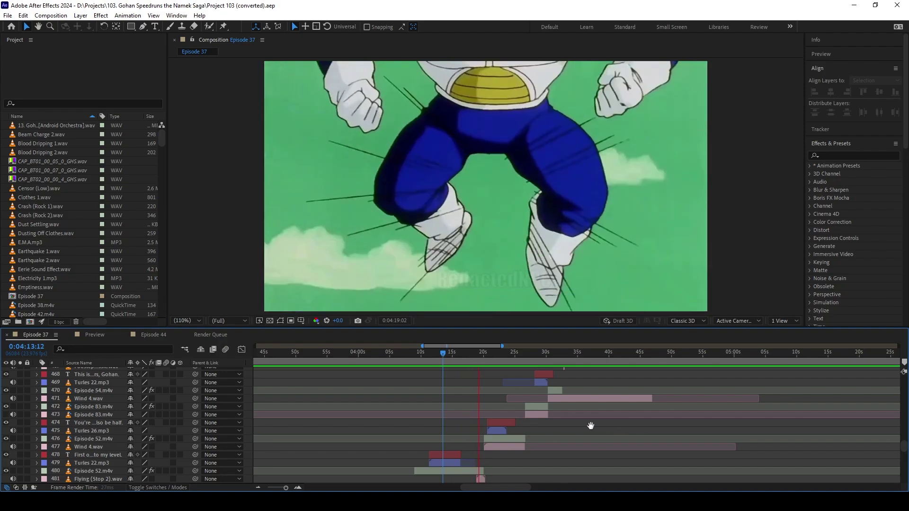
pyautogui.press('space')
pyautogui.moveTo(484, 359); pyautogui.dragTo(466, 356)
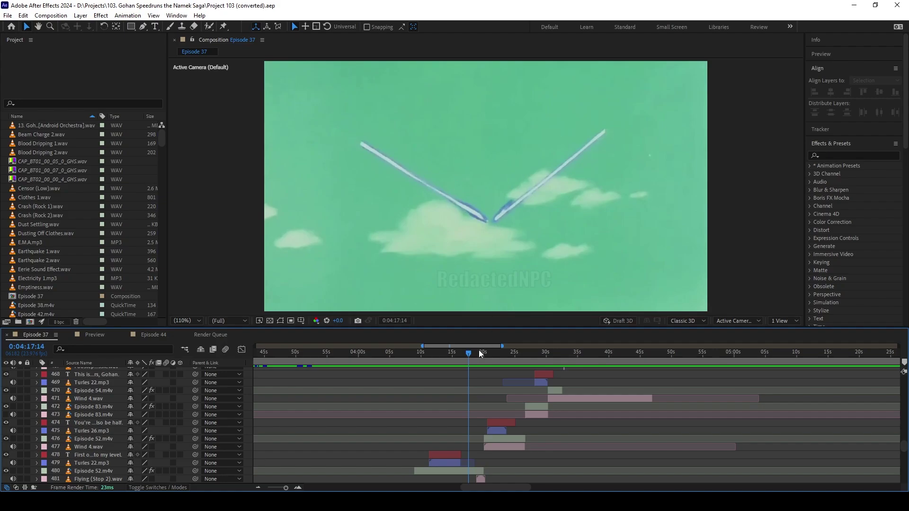
# - Solo the Episode 52.m4v clip on layer 480, play it from 4:16:08 to 4:19:17, and turn its solo off
pyautogui.scroll(-1, 491, 402)
pyautogui.click(472, 448)
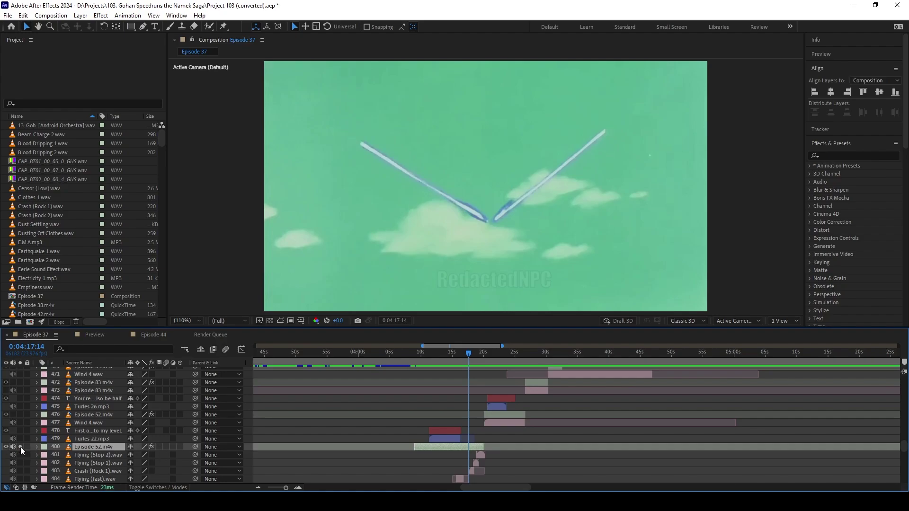
pyautogui.moveTo(499, 368); pyautogui.dragTo(441, 391)
pyautogui.press('h')
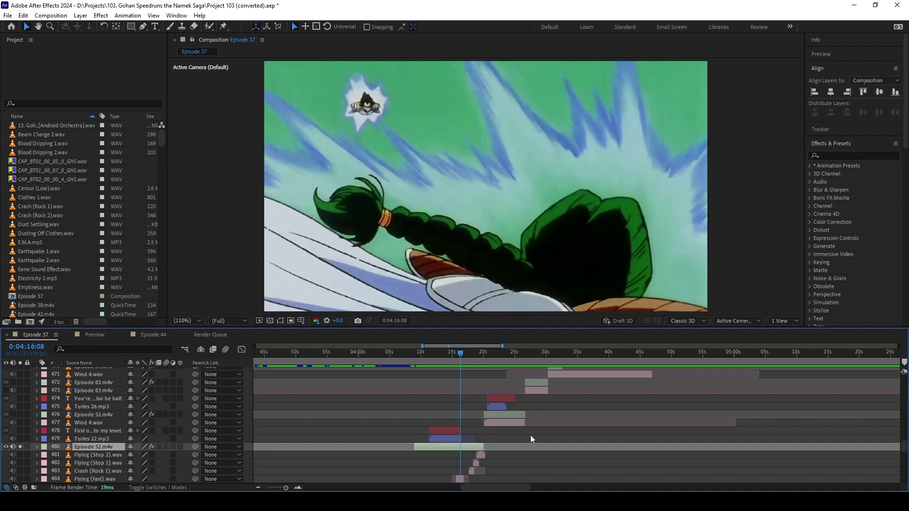
pyautogui.press('space')
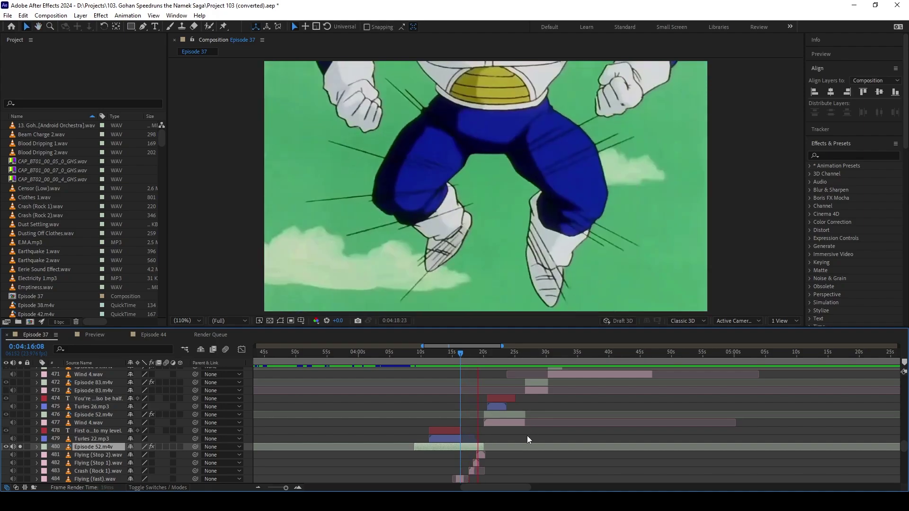
pyautogui.press('space')
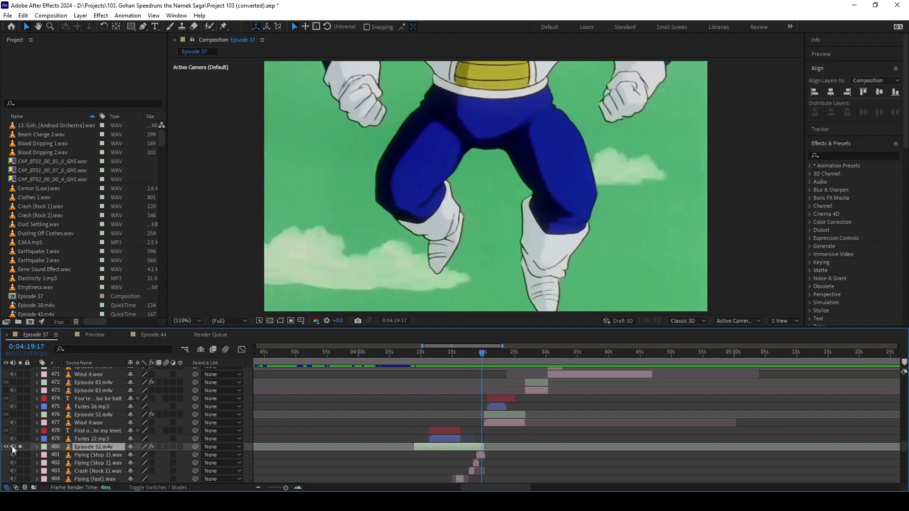
pyautogui.click(592, 436)
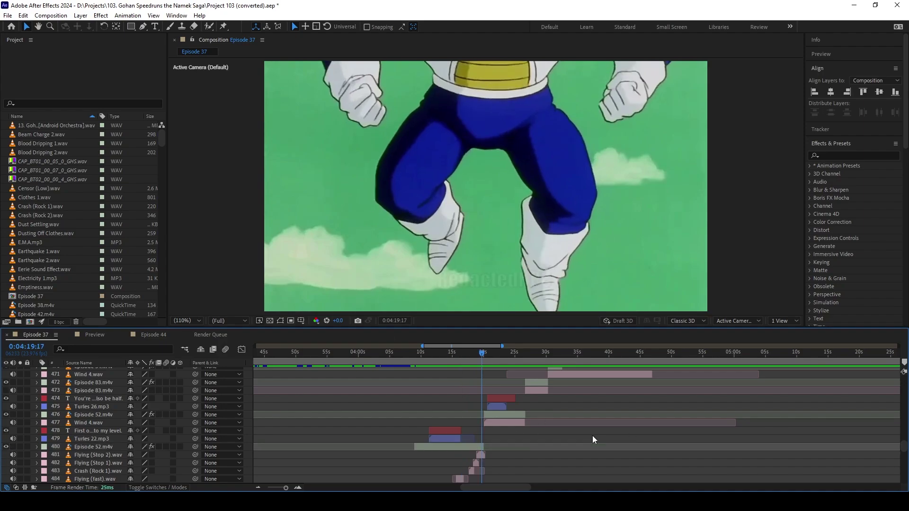
# - Return to 4:15:11 and play through Vegeta's flying shots to the “You're only half Saiyan” subtitle, pausing at 4:24:04
pyautogui.click(474, 354)
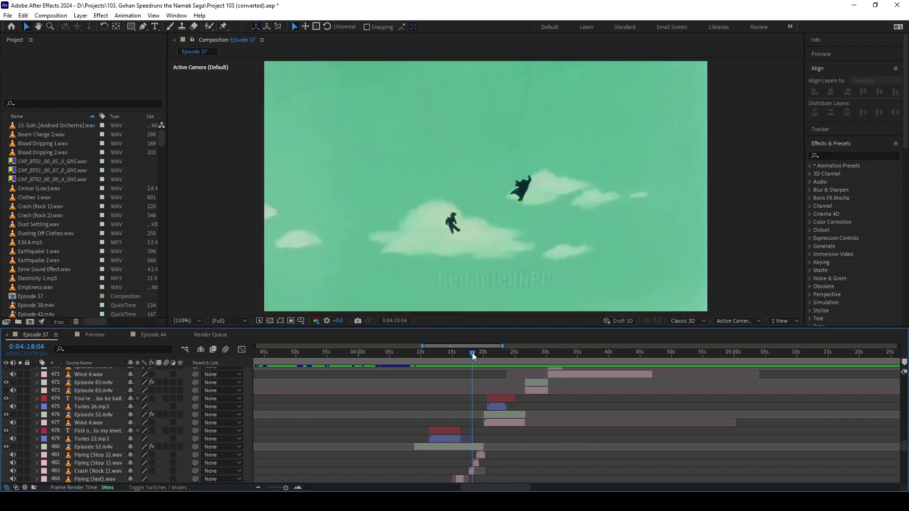
pyautogui.moveTo(474, 356); pyautogui.dragTo(457, 358)
pyautogui.press('space')
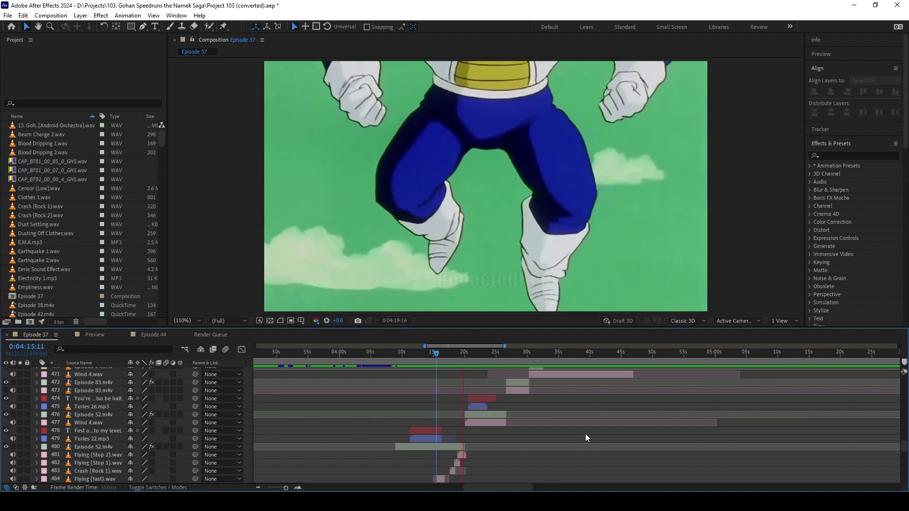
pyautogui.scroll(1, 568, 432)
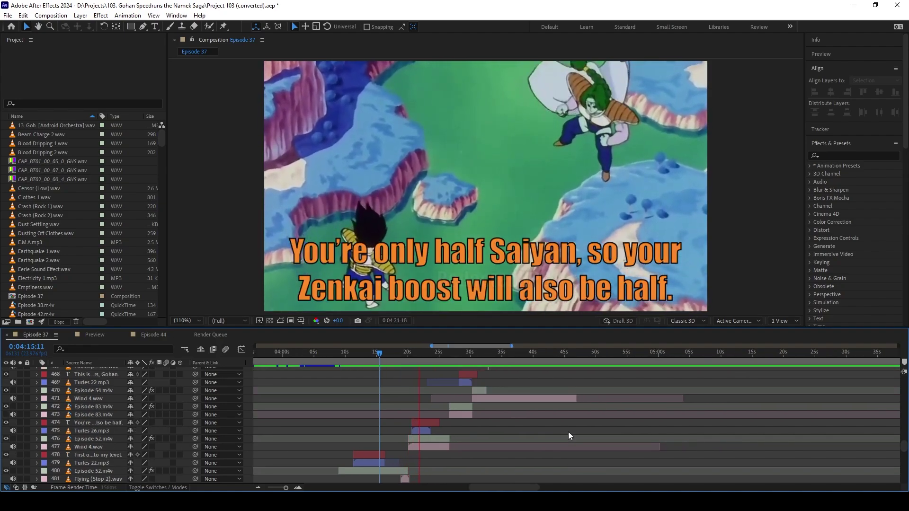
pyautogui.scroll(1, 568, 422)
pyautogui.scroll(-1, 568, 422)
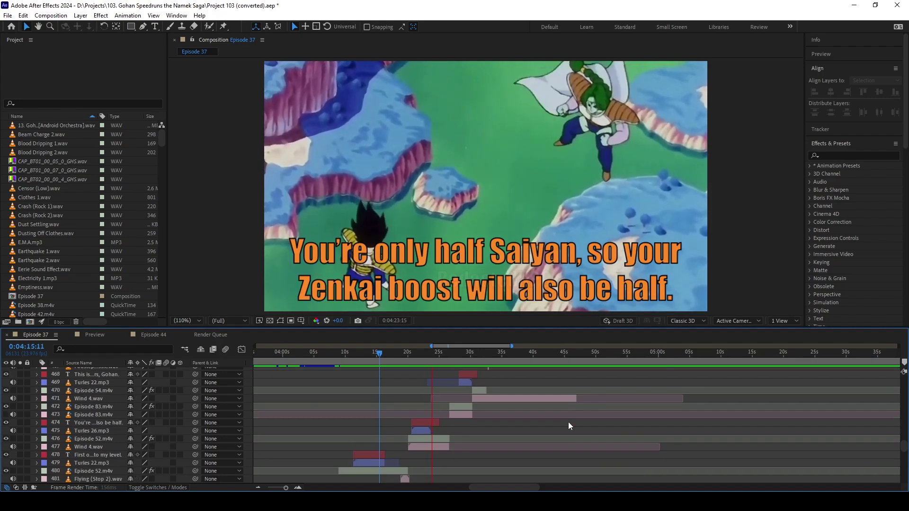
pyautogui.press('space')
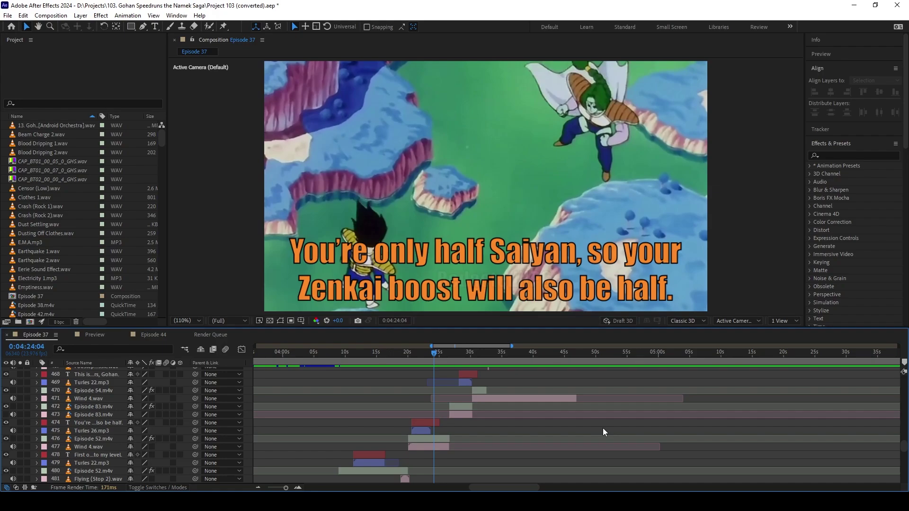
# - Resume playback from 4:24:04 through the green Namekian shot to the “This is going to take a few hours, Gohan” subtitle, following its layers
pyautogui.press('space')
pyautogui.scroll(1, 567, 423)
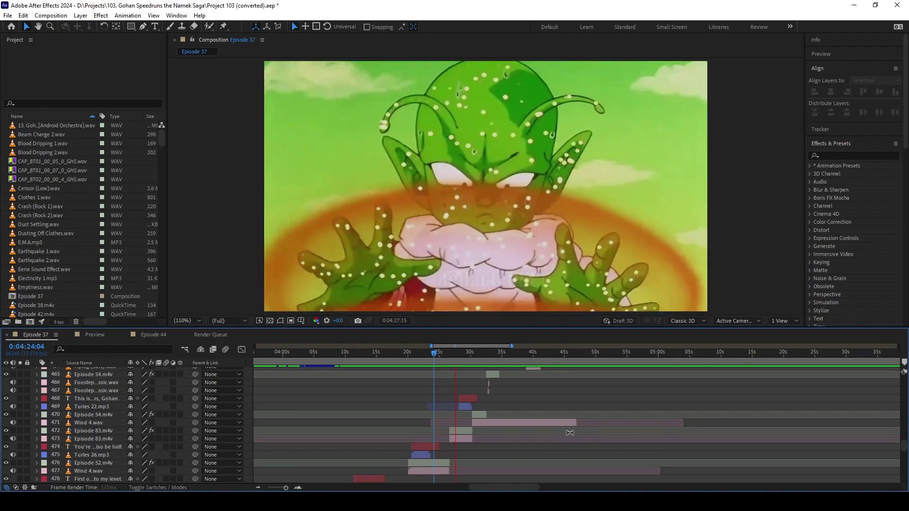
pyautogui.scroll(1, 568, 433)
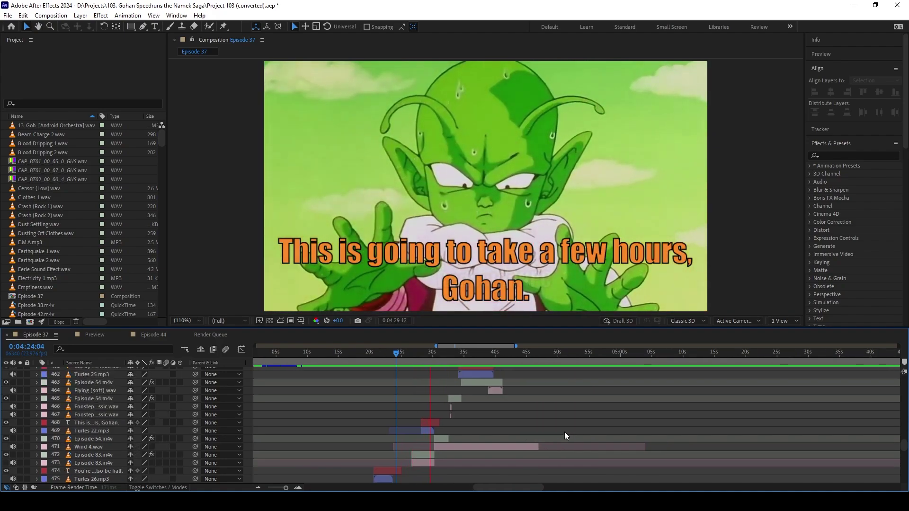
# - Review the Episode 37 edit by playing from 0:04:30:19 to the "Way stronger than anyone!" subtitle, stopping at 0:04:43:14
pyautogui.press('space')
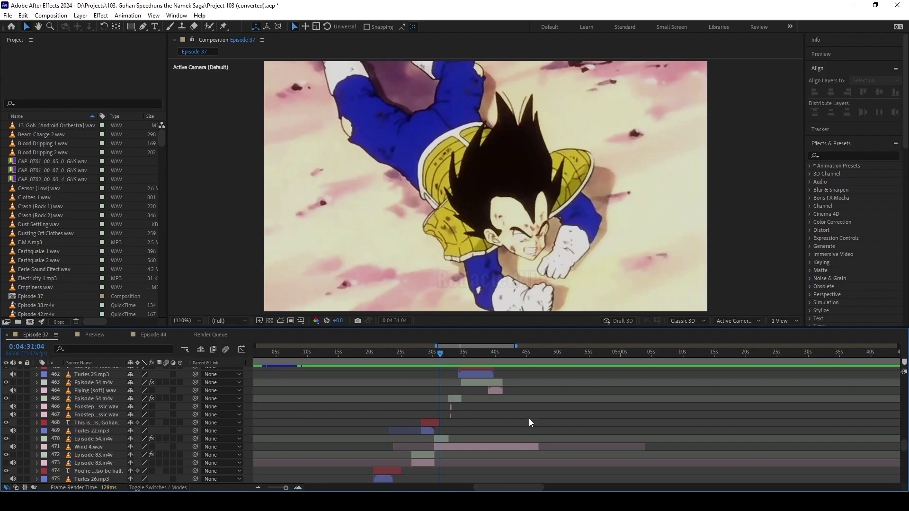
pyautogui.scroll(1, 528, 426)
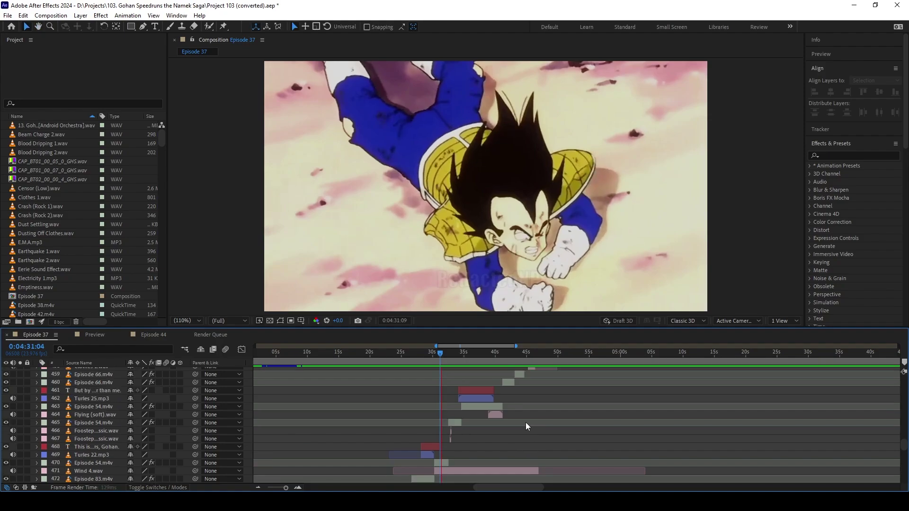
pyautogui.hscroll(1, 528, 426)
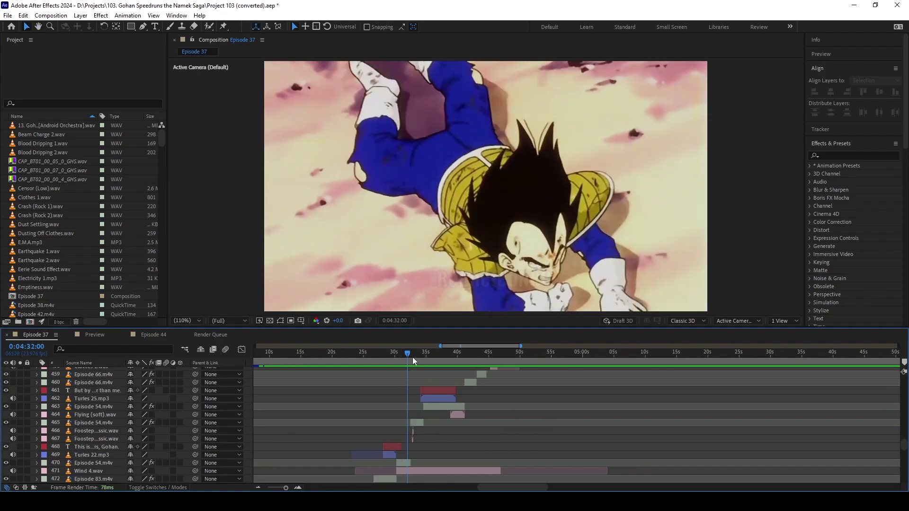
pyautogui.click(402, 351)
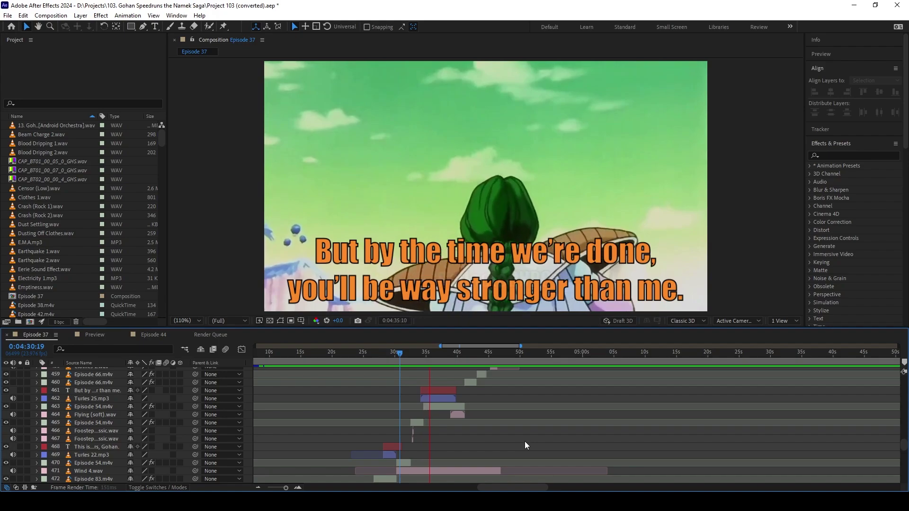
pyautogui.scroll(1, 519, 436)
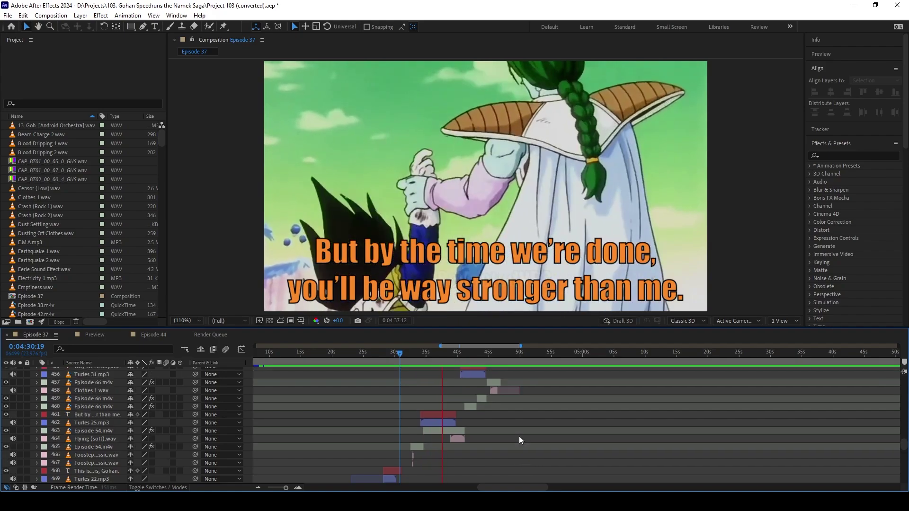
pyautogui.hscroll(1, 519, 436)
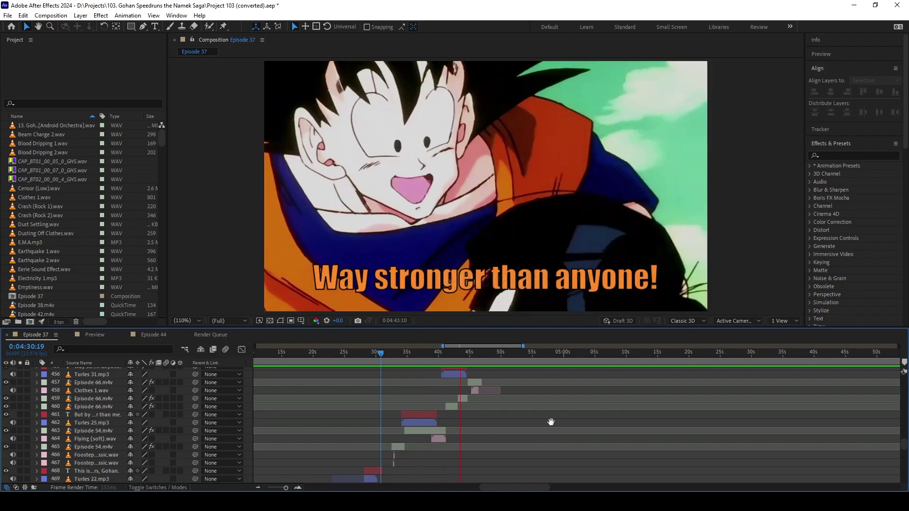
pyautogui.press('space')
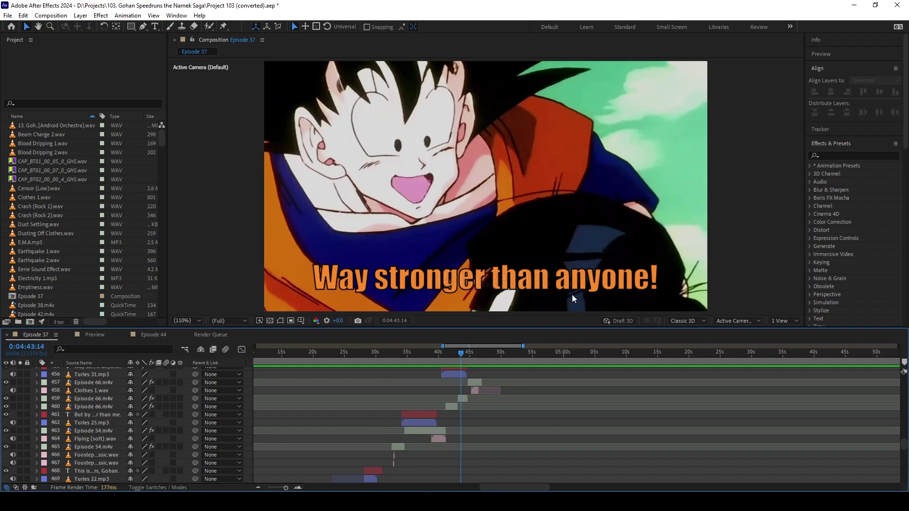
# - Play the rejuvenation chamber scene from 0:04:43:14 to 0:04:59:23 while following its layers in the timeline
pyautogui.press('space')
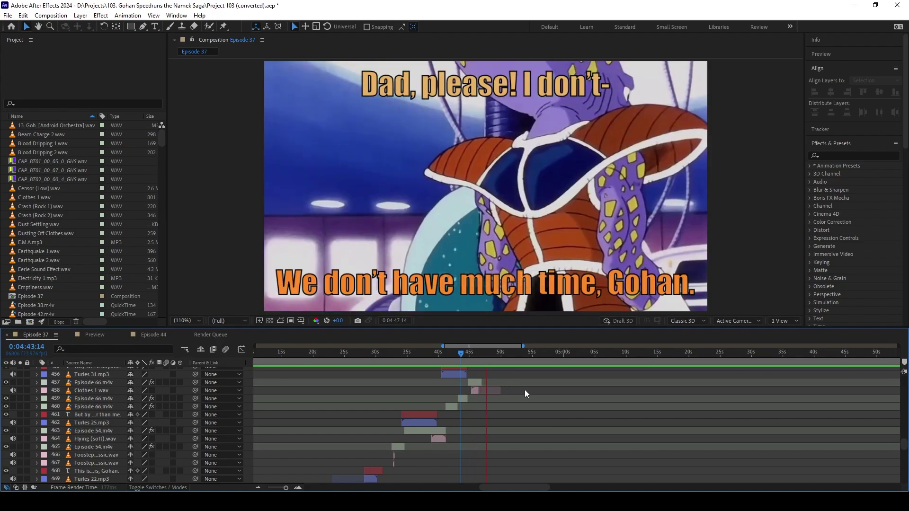
pyautogui.scroll(3, 525, 396)
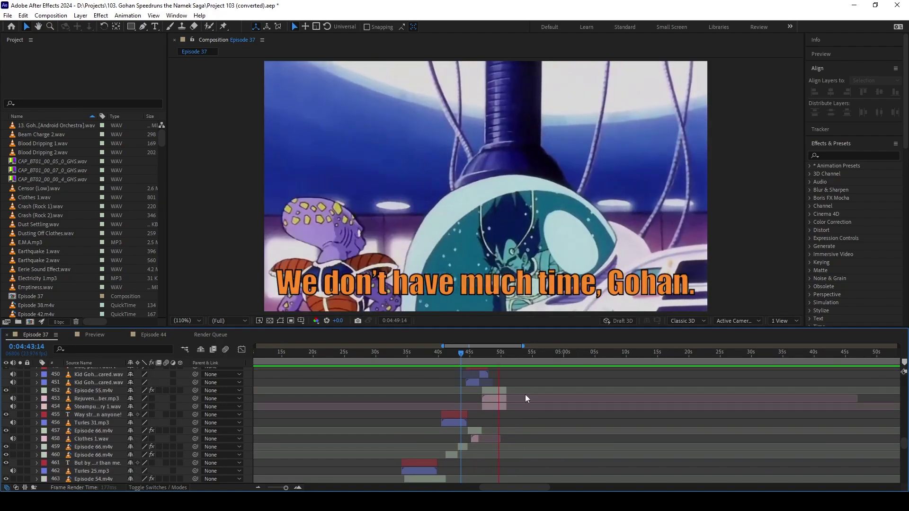
pyautogui.scroll(2, 526, 397)
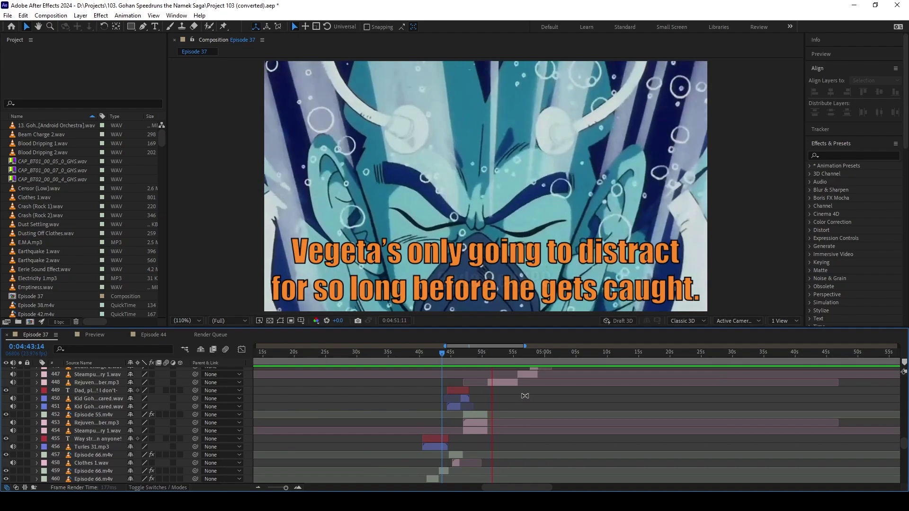
pyautogui.scroll(2, 525, 396)
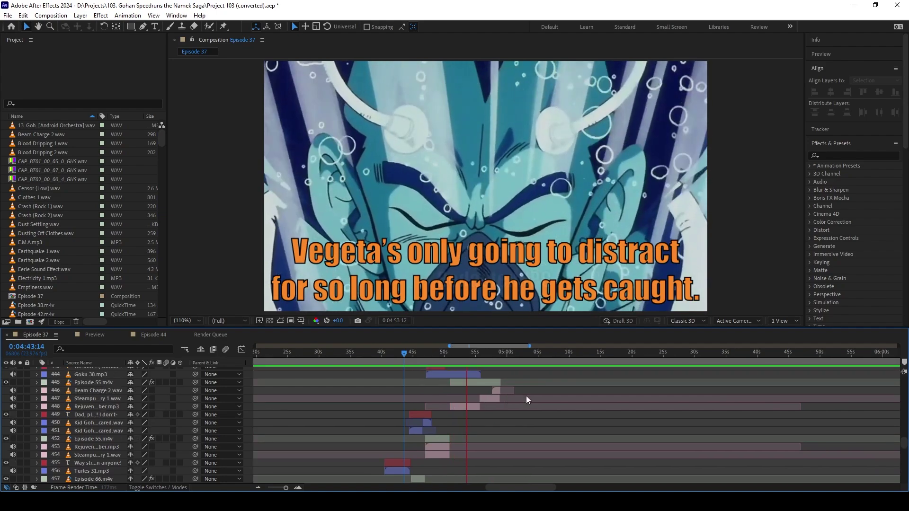
pyautogui.scroll(2, 527, 396)
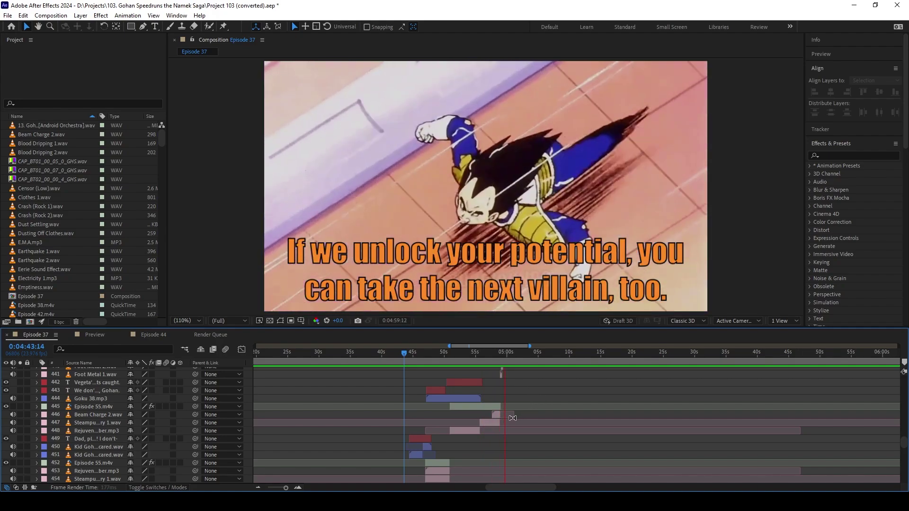
pyautogui.press('space')
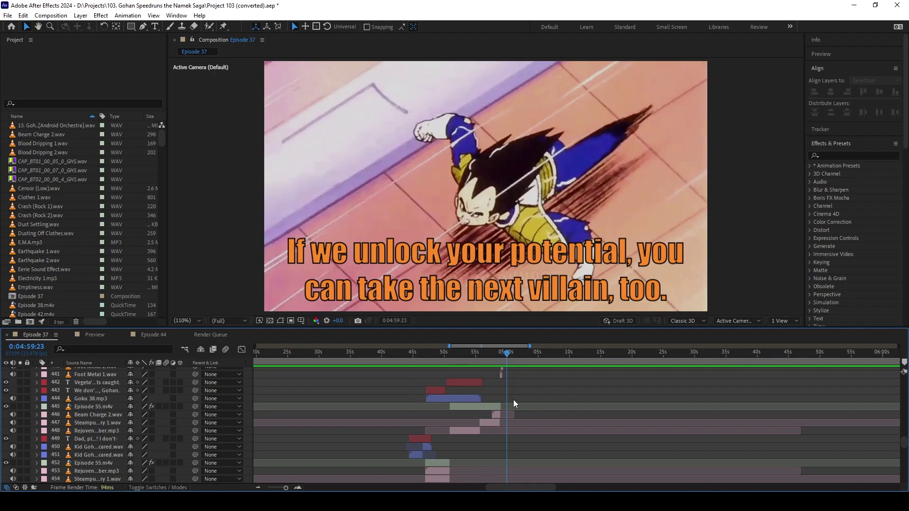
# - Scrub back to 0:04:40:04 and recheck the "Way stronger than anyone!" section, then move the playhead ahead to 0:04:55:00
pyautogui.moveTo(506, 360); pyautogui.dragTo(382, 371)
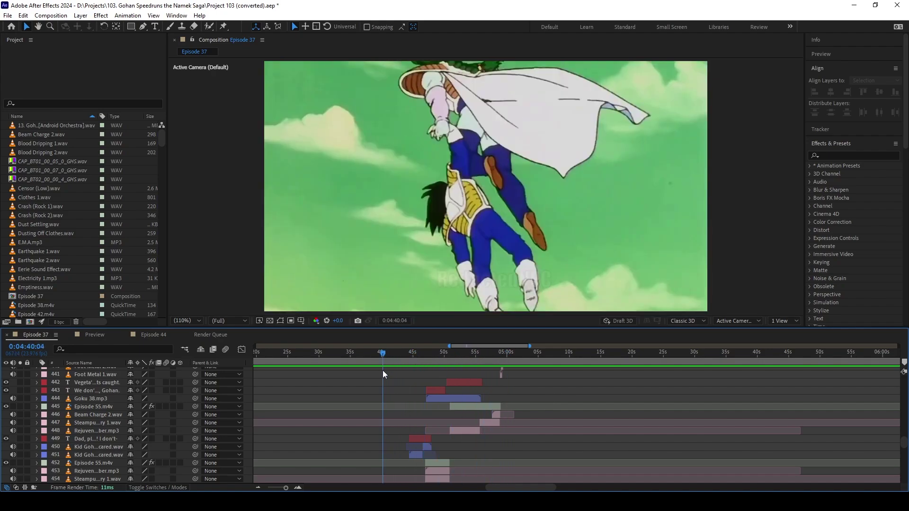
pyautogui.scroll(-2, 365, 390)
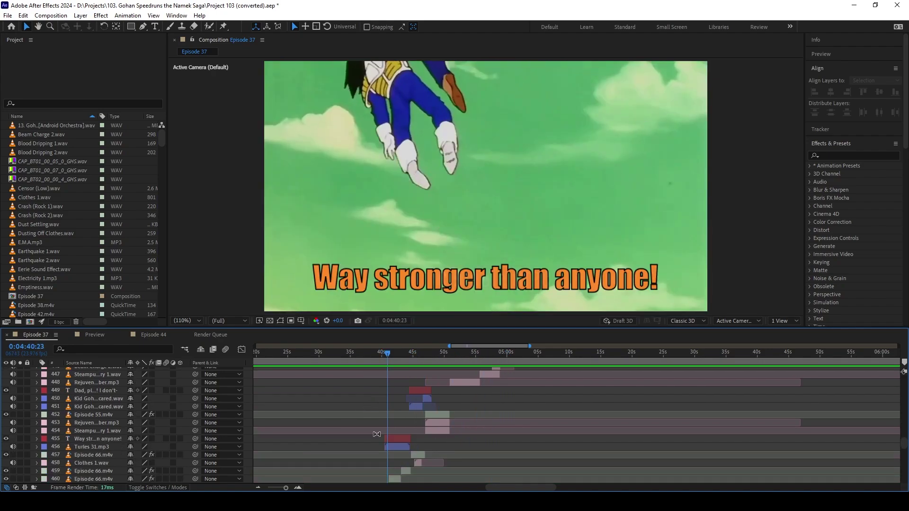
pyautogui.scroll(2, 404, 447)
pyautogui.moveTo(396, 351); pyautogui.dragTo(405, 354)
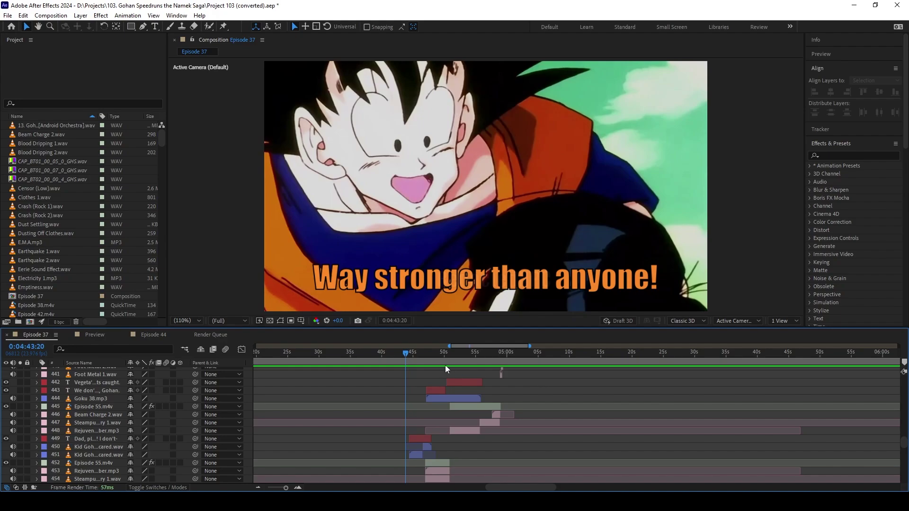
pyautogui.moveTo(431, 352); pyautogui.dragTo(476, 365)
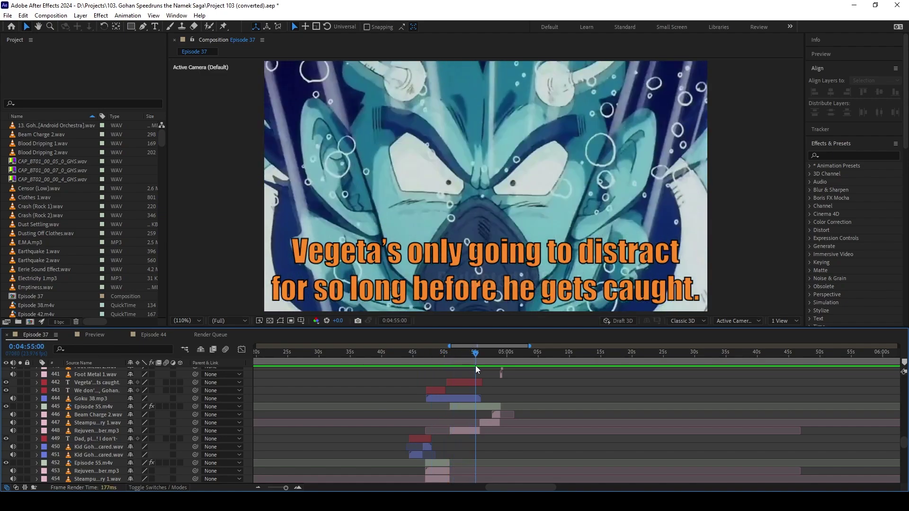
# - Play from 0:04:55:00 to 0:05:22:18, examining the footstep, door and clothing sound layers along with the subtitles
pyautogui.press('space')
pyautogui.scroll(3, 549, 396)
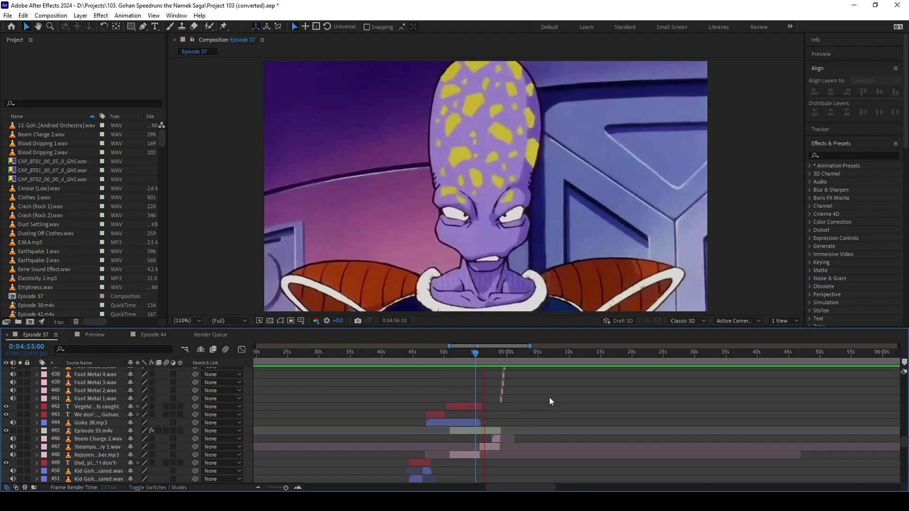
pyautogui.hscroll(2, 561, 404)
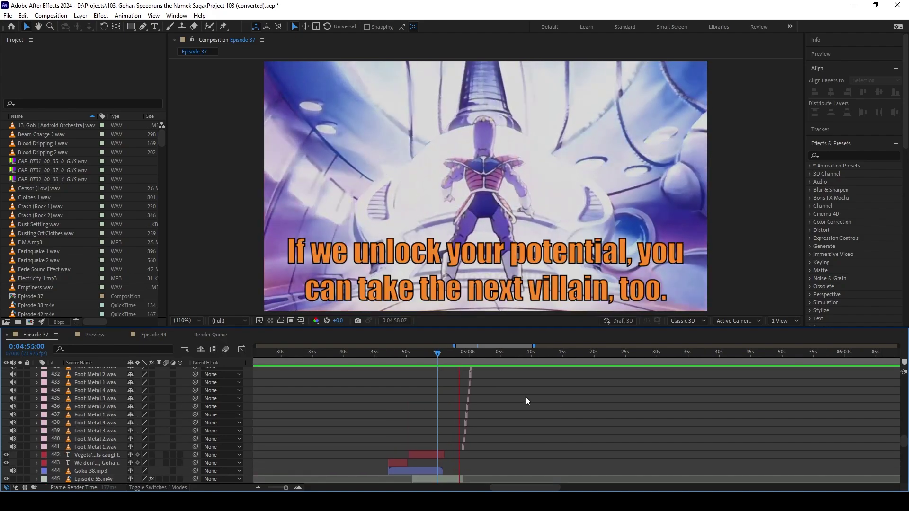
pyautogui.scroll(2, 540, 401)
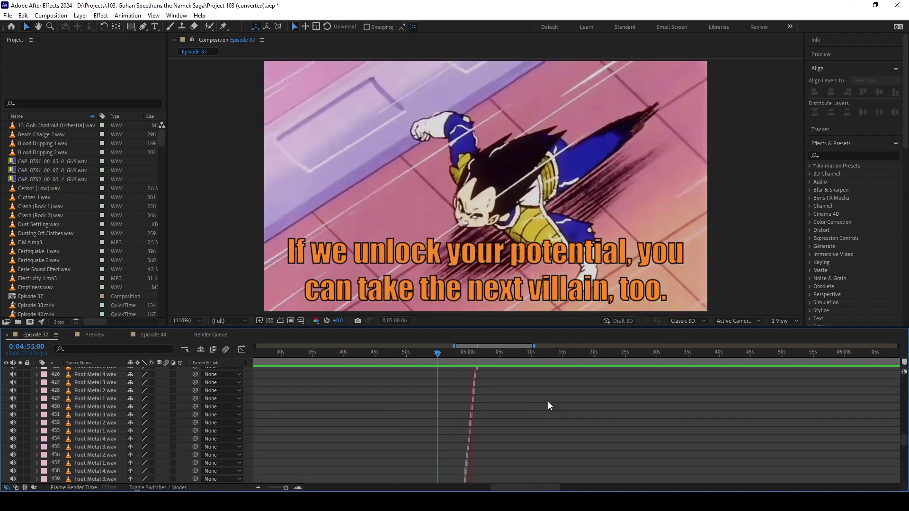
pyautogui.scroll(4, 547, 403)
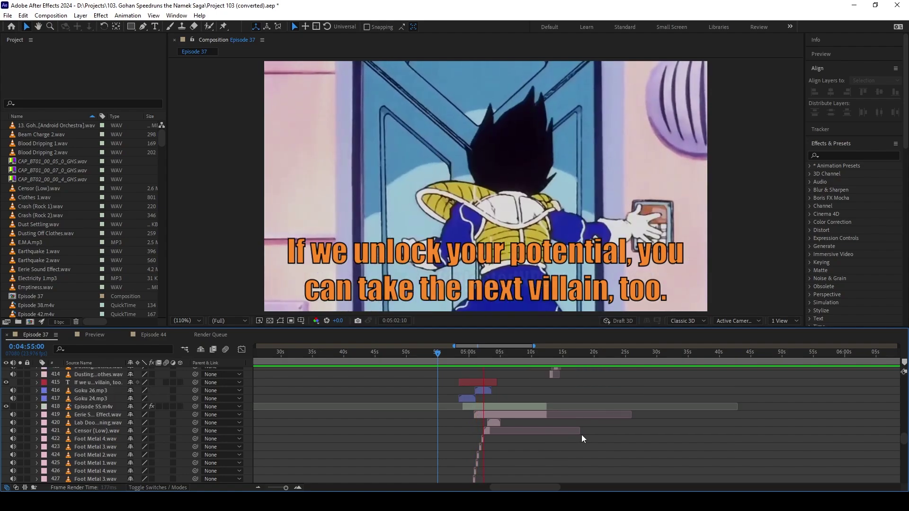
pyautogui.scroll(1, 581, 434)
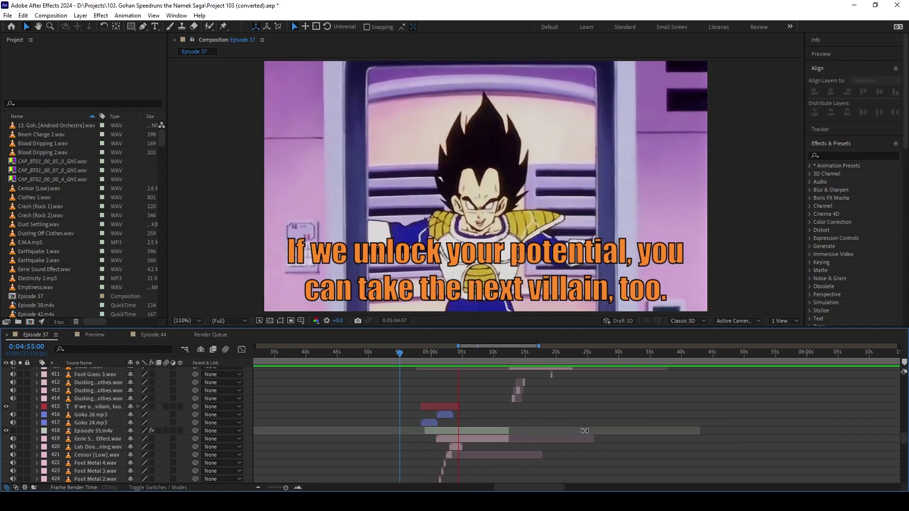
pyautogui.scroll(1, 585, 432)
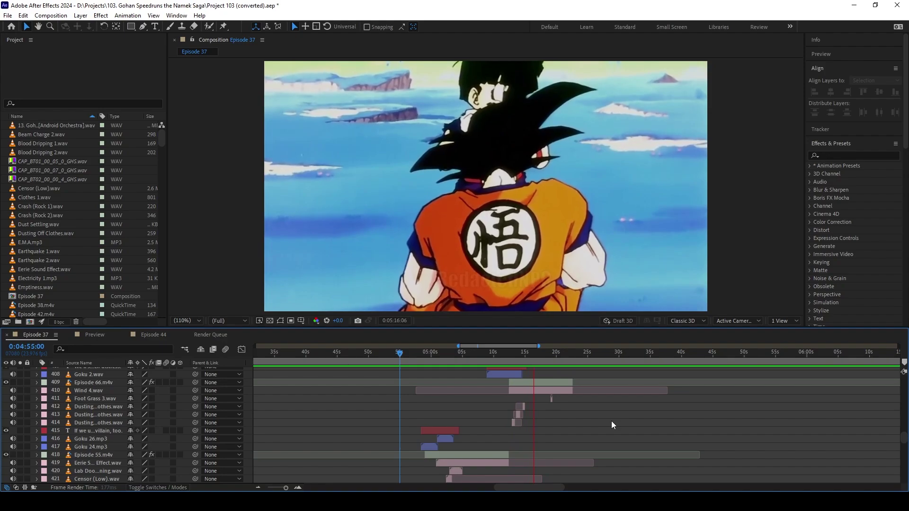
pyautogui.scroll(2, 612, 422)
pyautogui.hscroll(2, 613, 419)
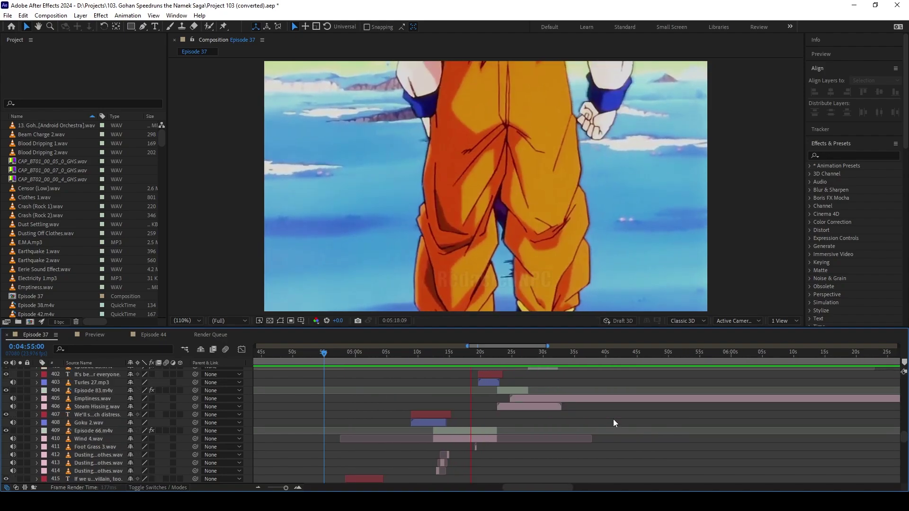
pyautogui.scroll(2, 610, 419)
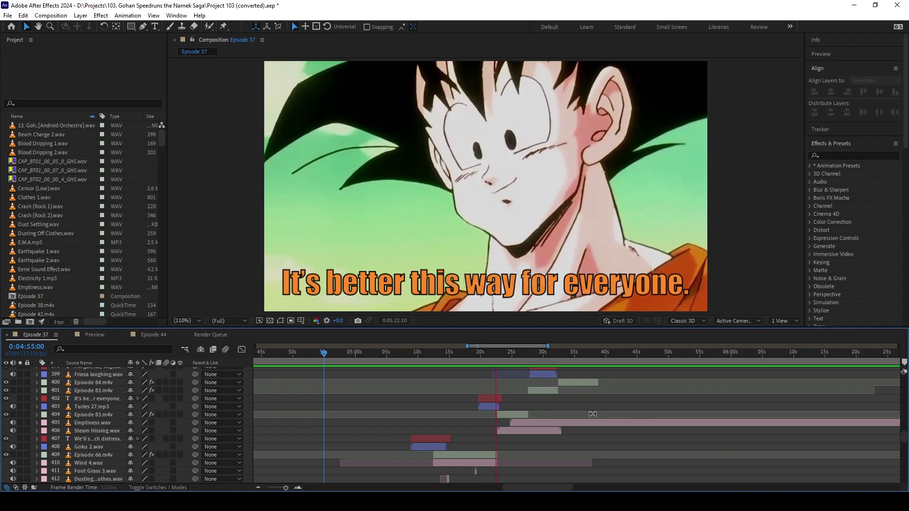
pyautogui.press('space')
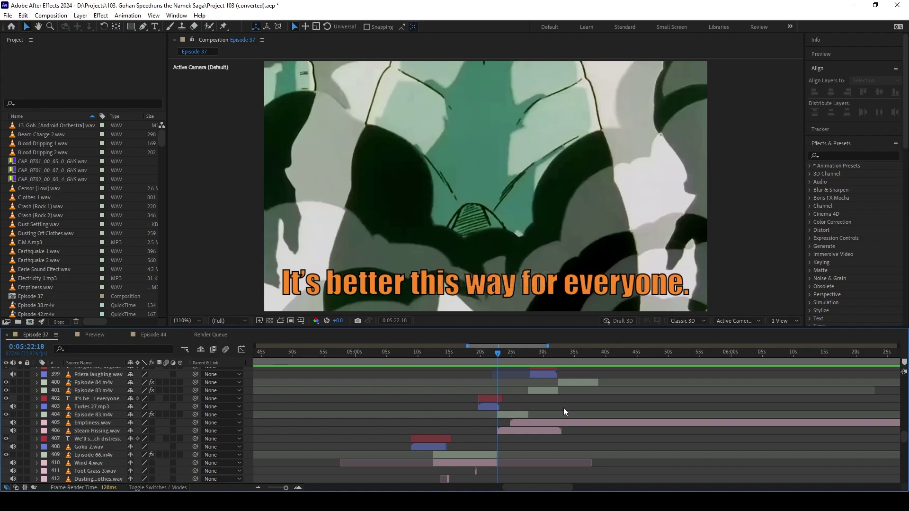
# - Play the smoke shot up to 0:05:24:23 and briefly select the Steam Hissing.wav layer to point it out
pyautogui.press('space')
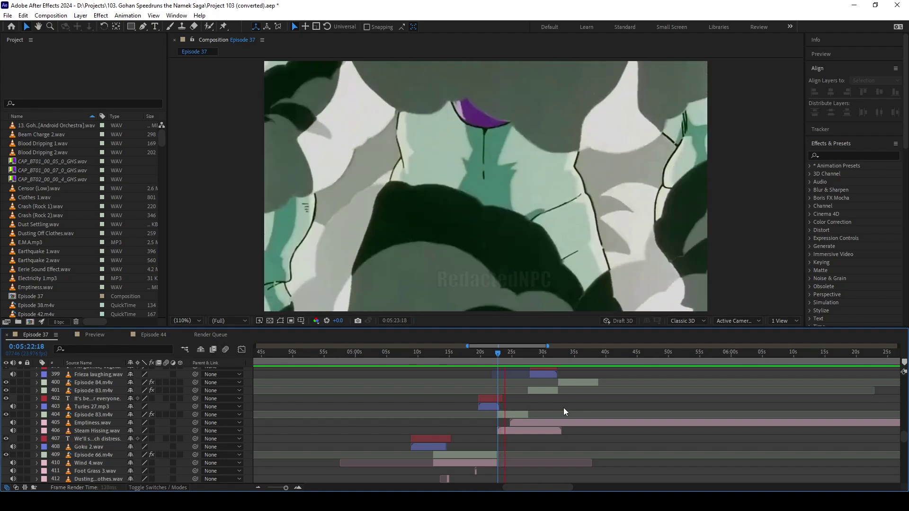
pyautogui.press('space')
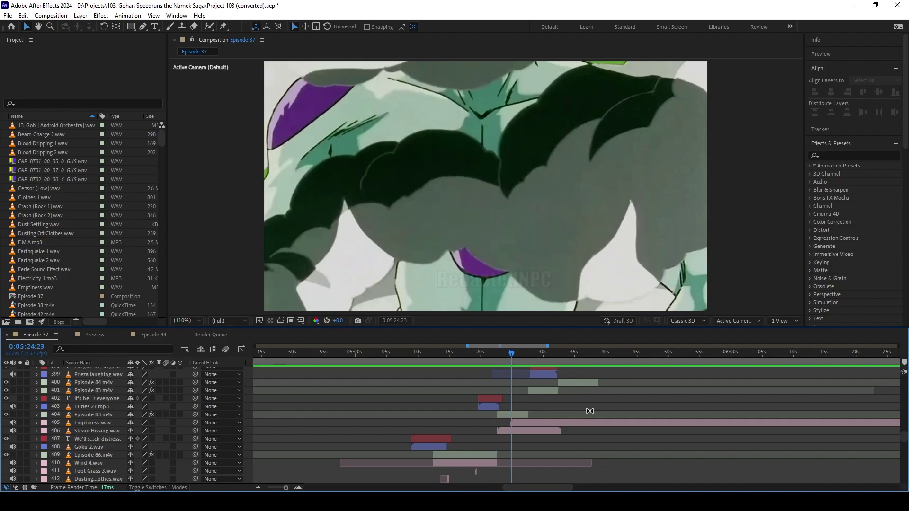
pyautogui.click(537, 430)
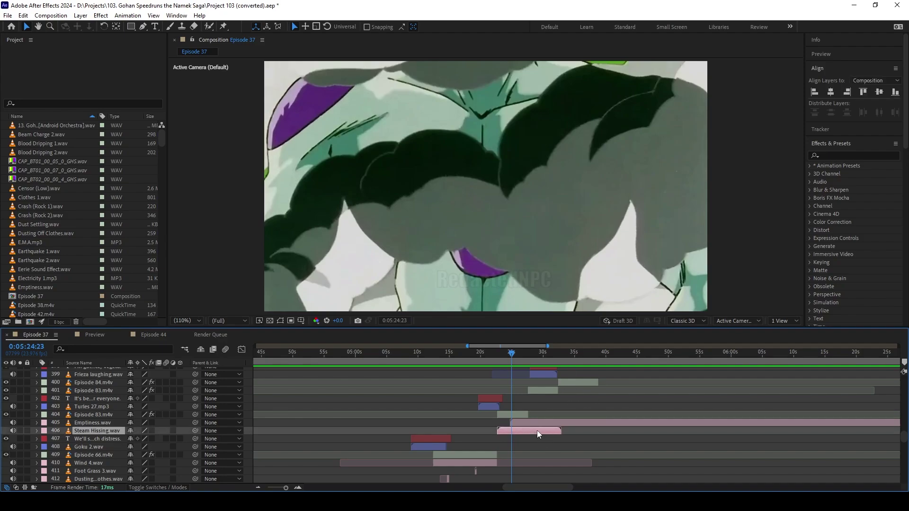
pyautogui.click(601, 443)
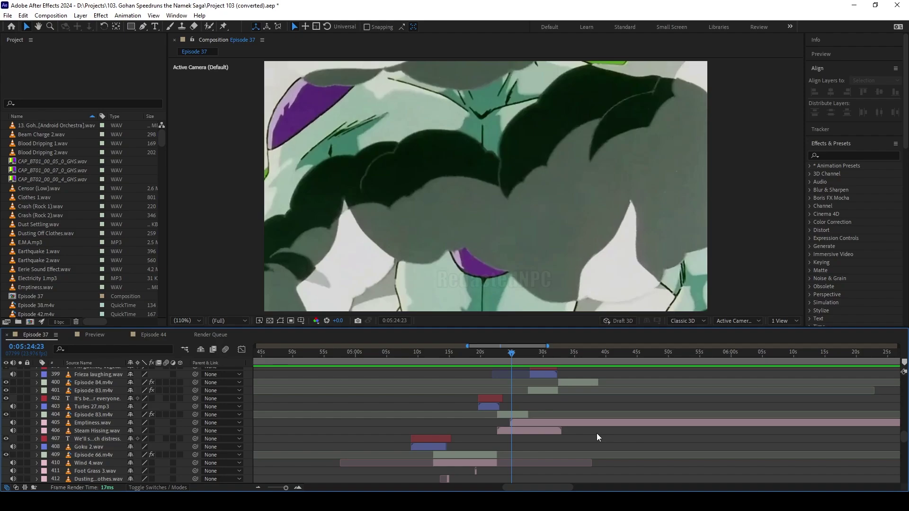
# - Play on to 0:05:31:15 through the "one last chance, Vegeta" subtitle, and return the playhead to the cut at 0:05:27:12
pyautogui.scroll(3, 615, 424)
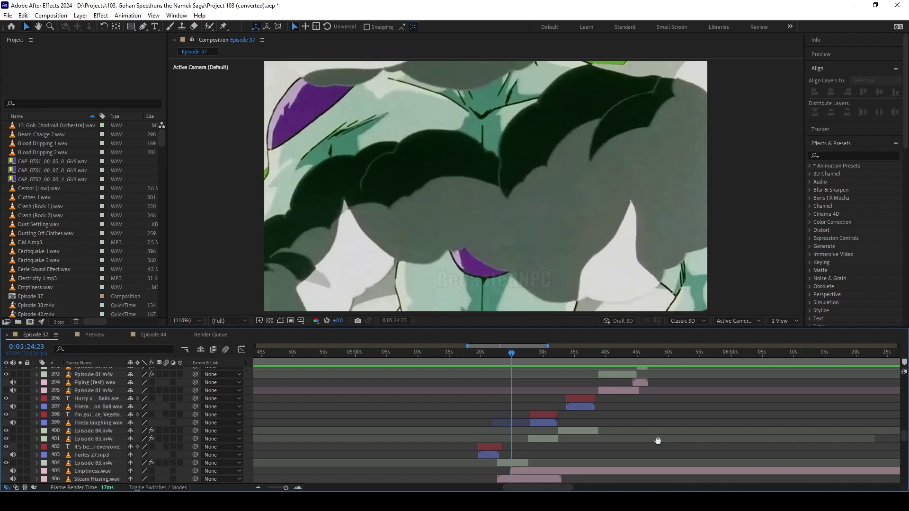
pyautogui.press('space')
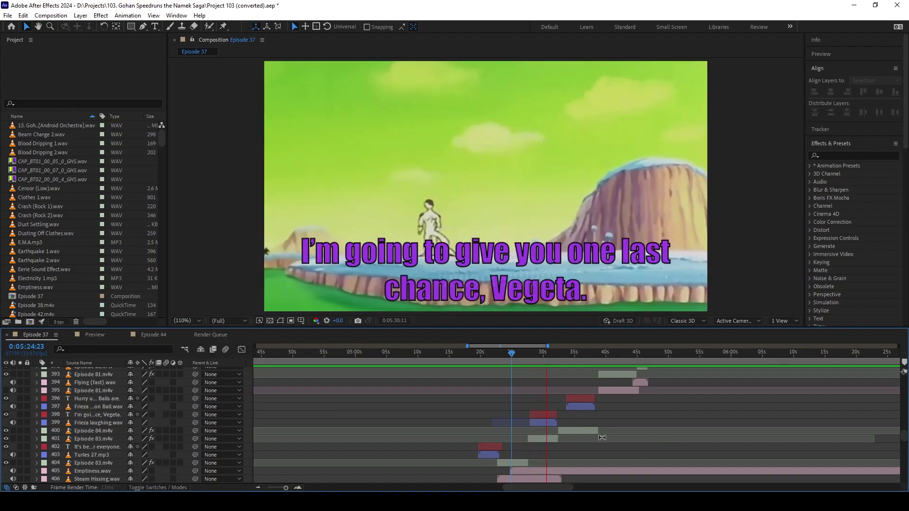
pyautogui.press('space')
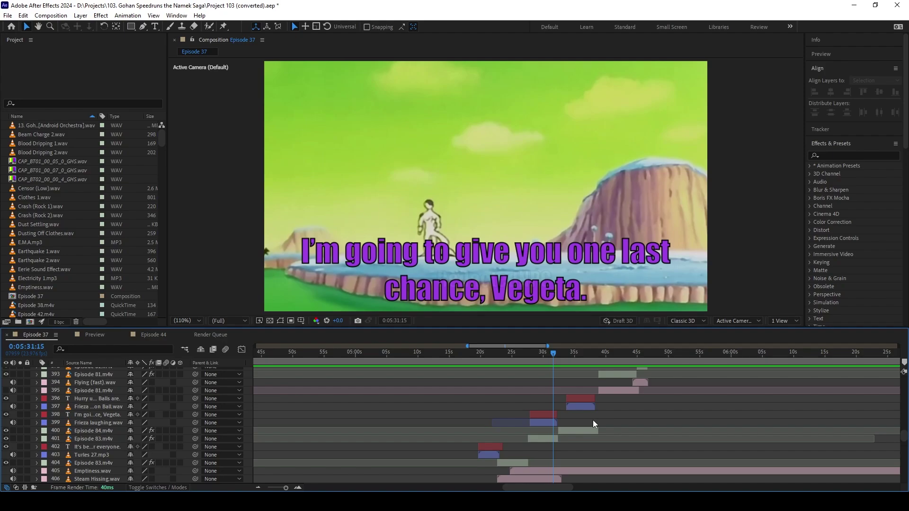
pyautogui.moveTo(473, 355); pyautogui.dragTo(698, 366)
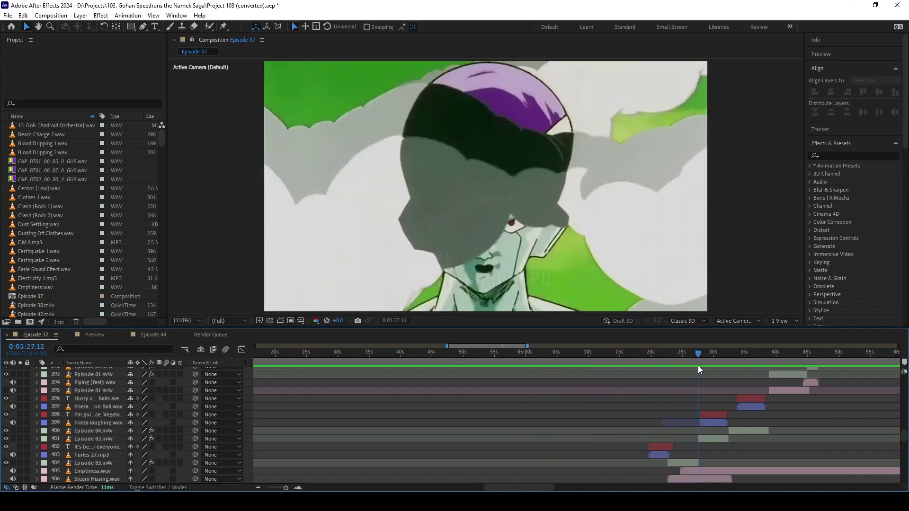
pyautogui.hscroll(3, 677, 399)
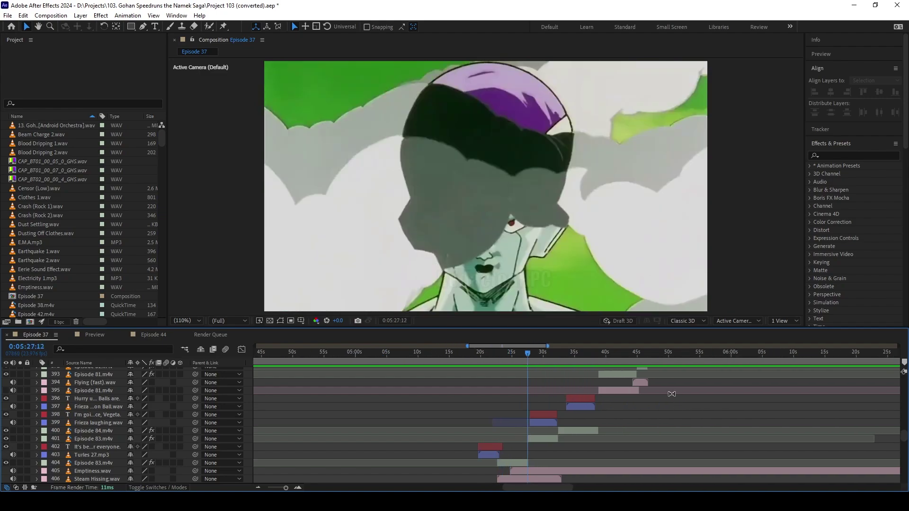
# - Move the playhead to 0:05:30:22, duplicate the Episode 83.m4v clip there and switch off the effects on the upper copy
pyautogui.moveTo(527, 365); pyautogui.dragTo(549, 351)
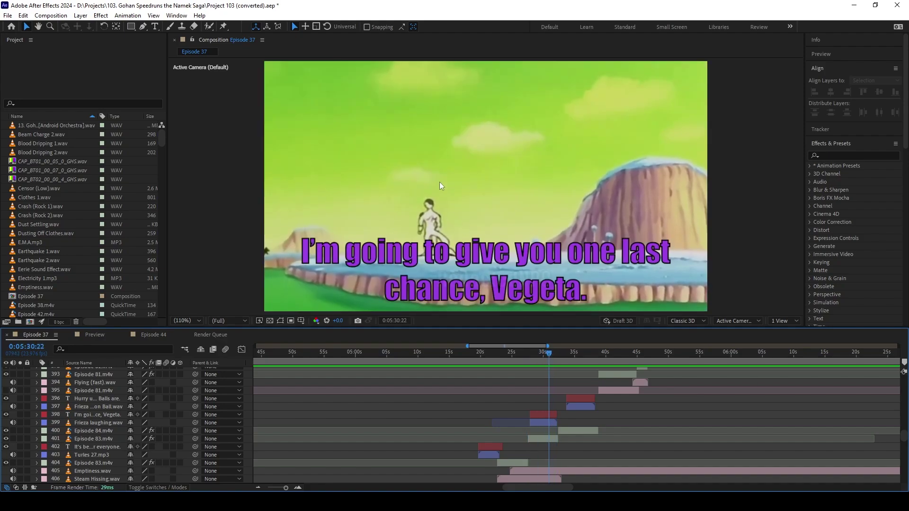
pyautogui.click(547, 439)
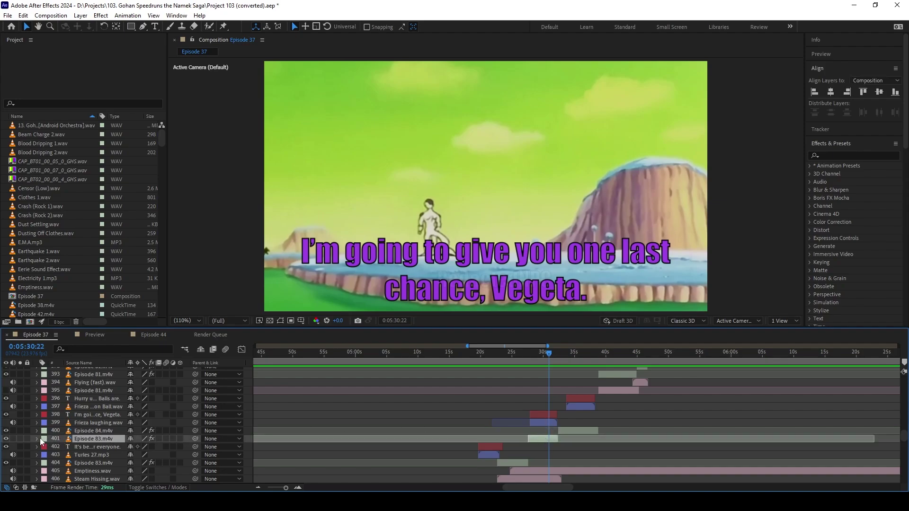
pyautogui.hotkey('ctrl', 'd')
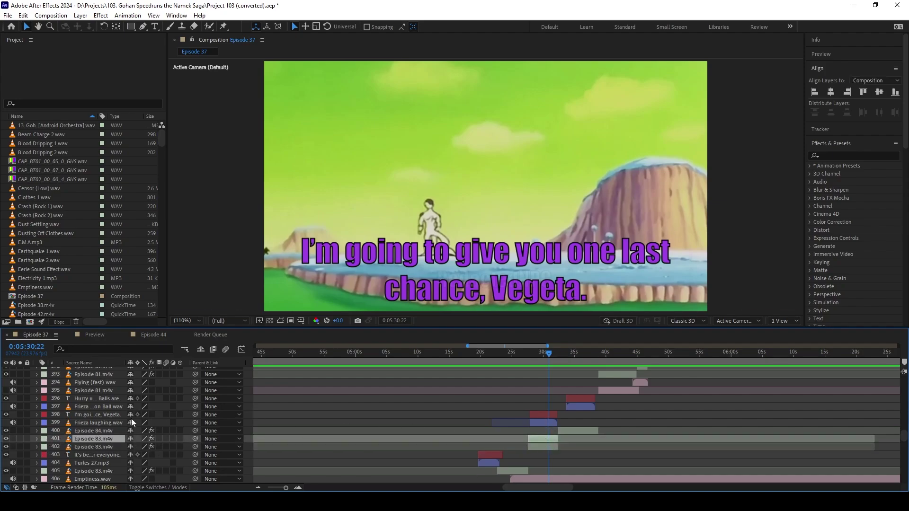
pyautogui.click(152, 439)
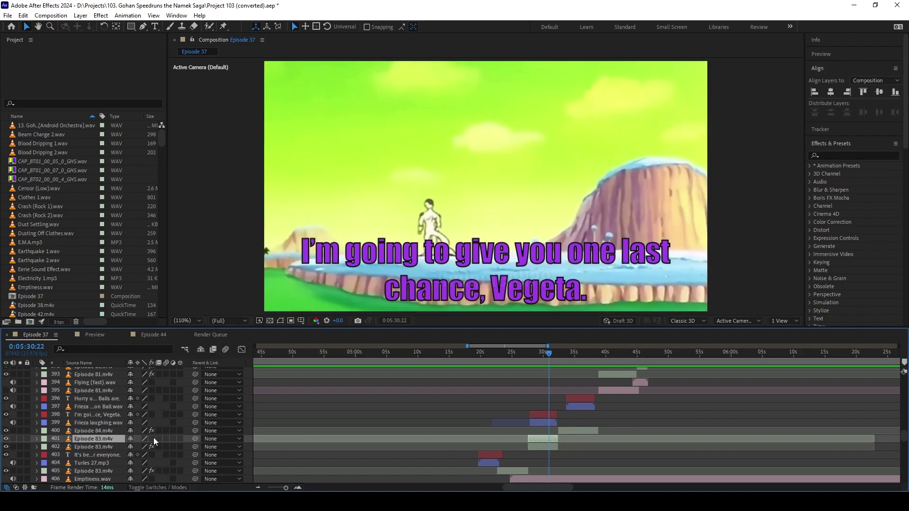
# - Try the duplicated Episode 83.m4v clip at 100% scale with its horizontal anchor point at 331, and undo back to before the duplication
pyautogui.click(37, 439)
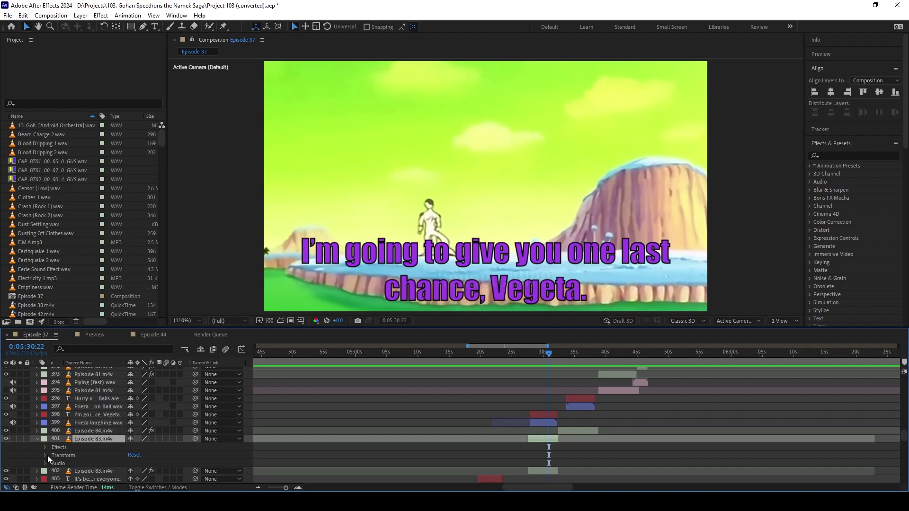
pyautogui.click(47, 455)
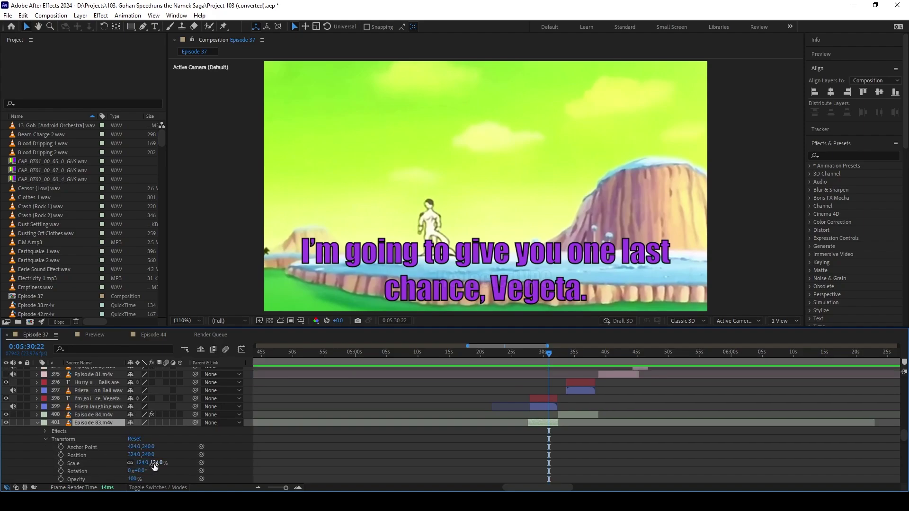
pyautogui.write('100')
pyautogui.press('Return')
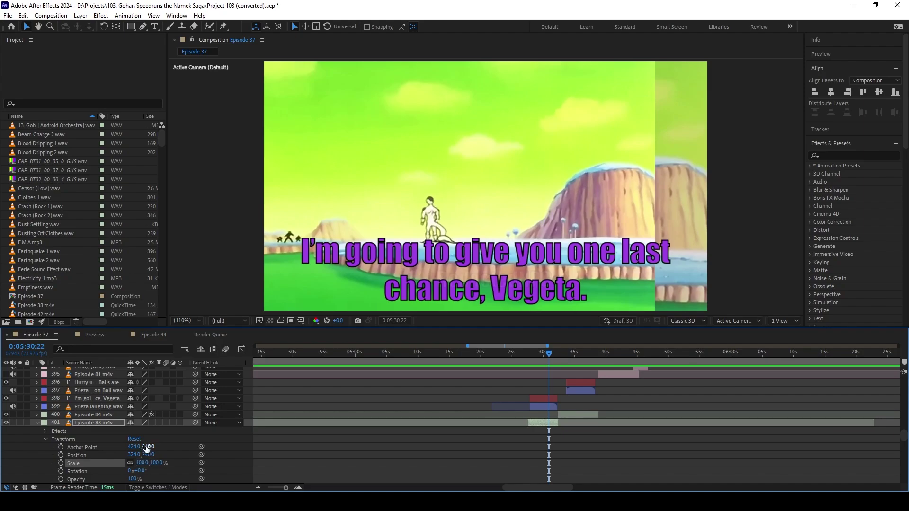
pyautogui.moveTo(134, 447); pyautogui.dragTo(95, 454)
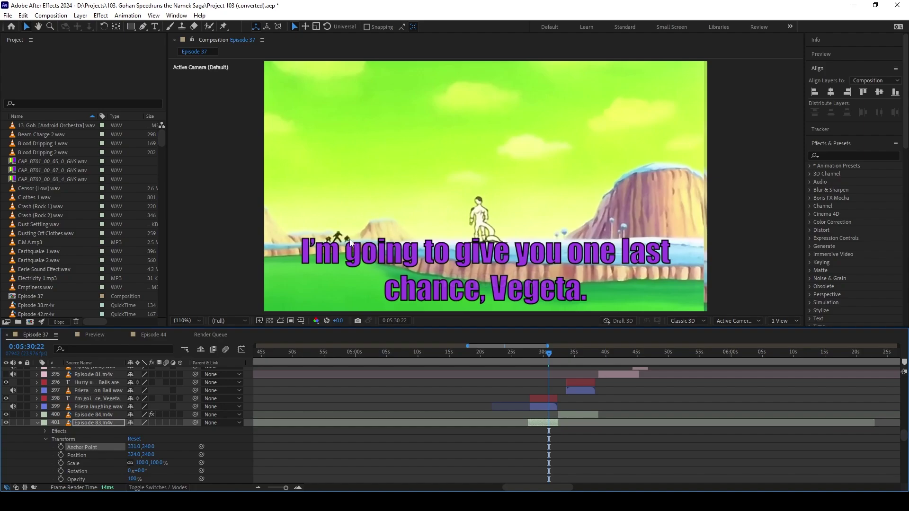
pyautogui.click(546, 424)
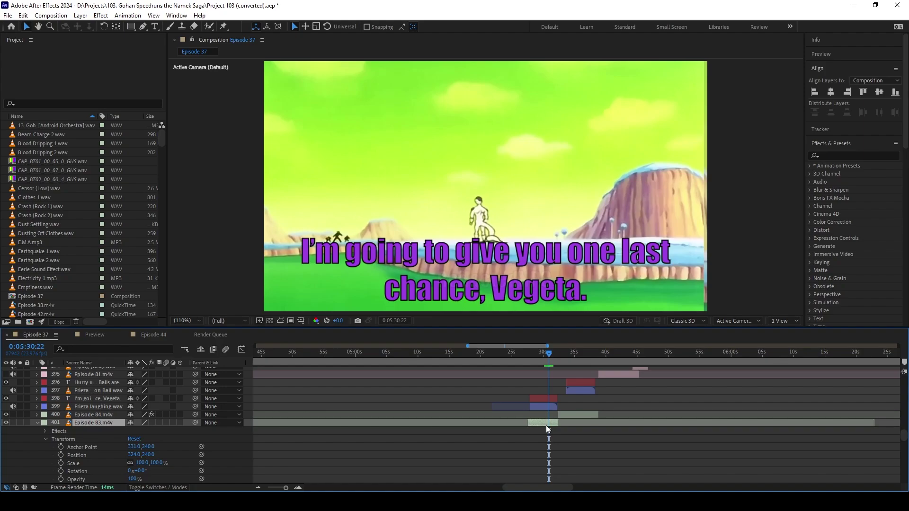
pyautogui.hotkey('ctrl', 'z')
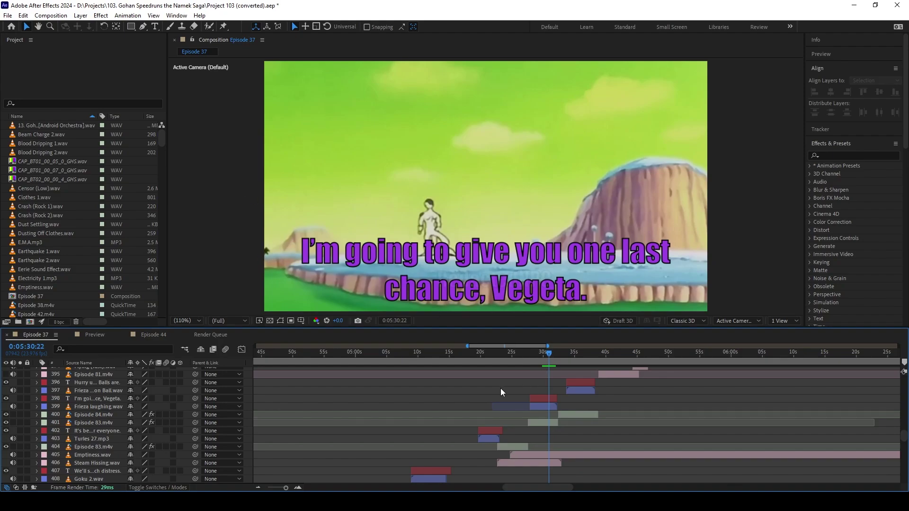
# - Play from 0:05:30:22 to 0:05:37:19, examining the Frieza eye close-up and the "Hurry up and tell me where my Dragon Balls are." subtitle
pyautogui.press('space')
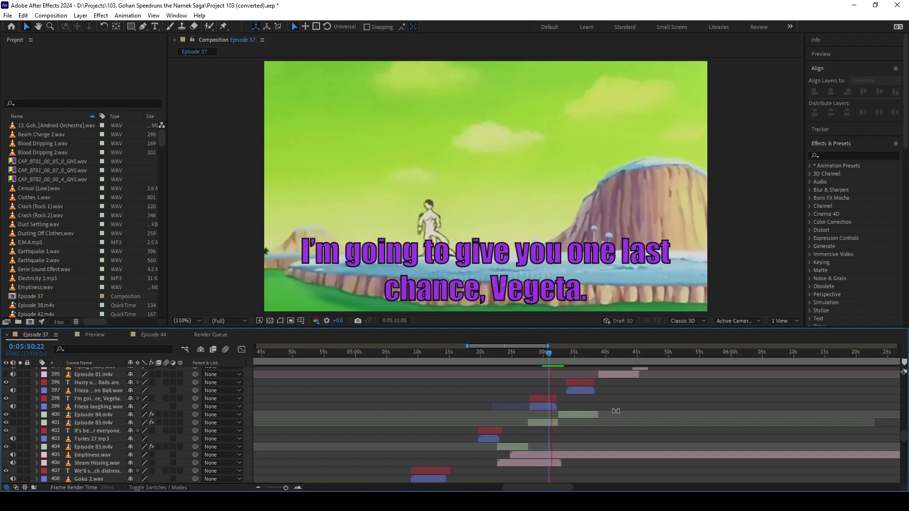
pyautogui.scroll(2, 591, 410)
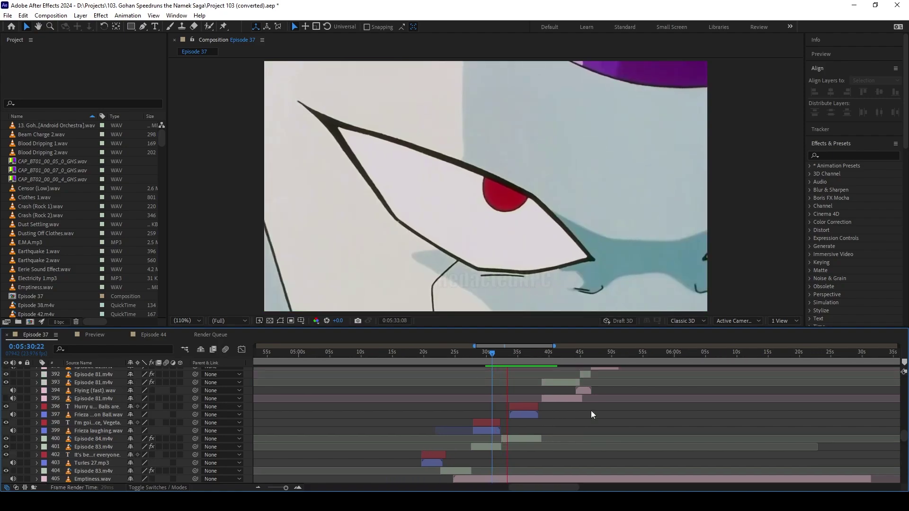
pyautogui.hscroll(3, 591, 411)
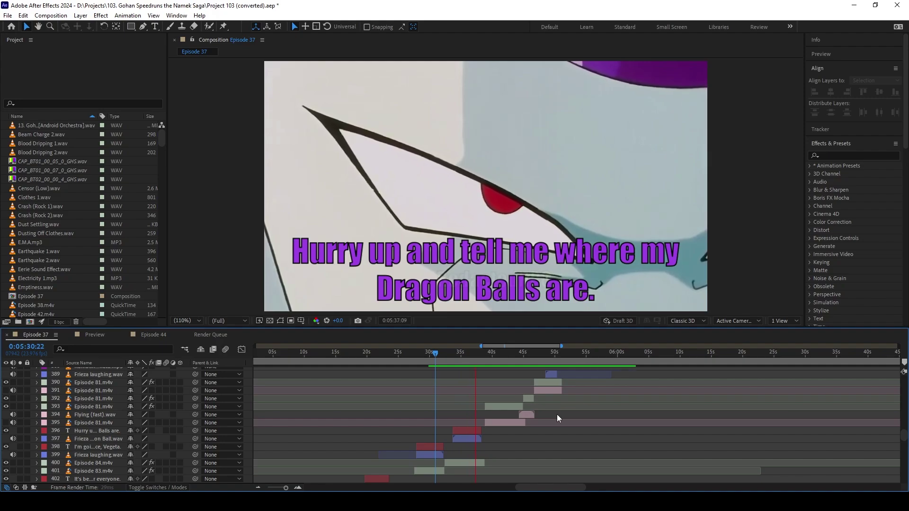
pyautogui.press('space')
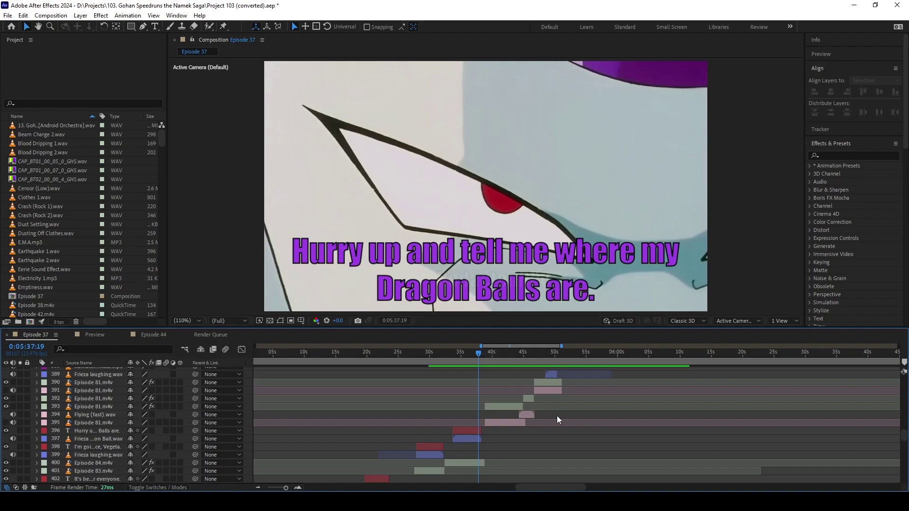
# - Play on from 0:05:37:19 to about 0:05:52:00, examining the Episode 81.m4v shots with the flying and Frieza laughing sound layers
pyautogui.press('space')
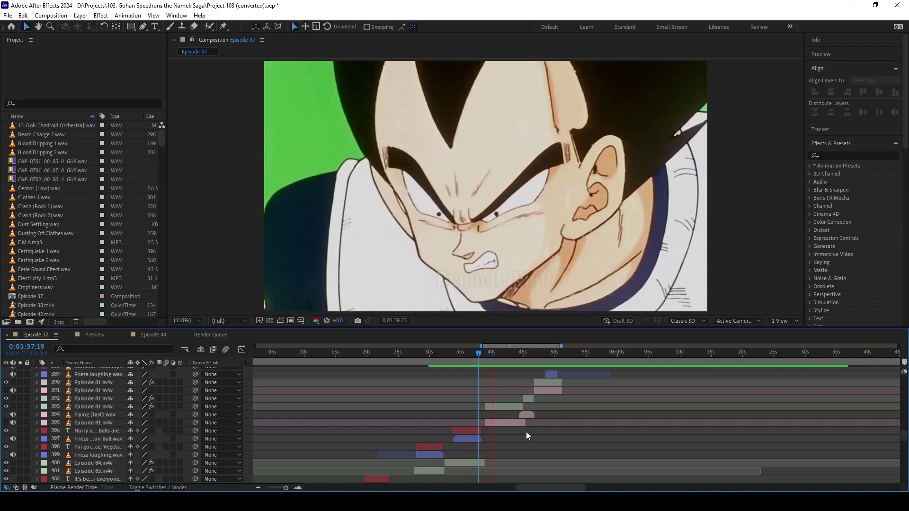
pyautogui.scroll(1, 567, 429)
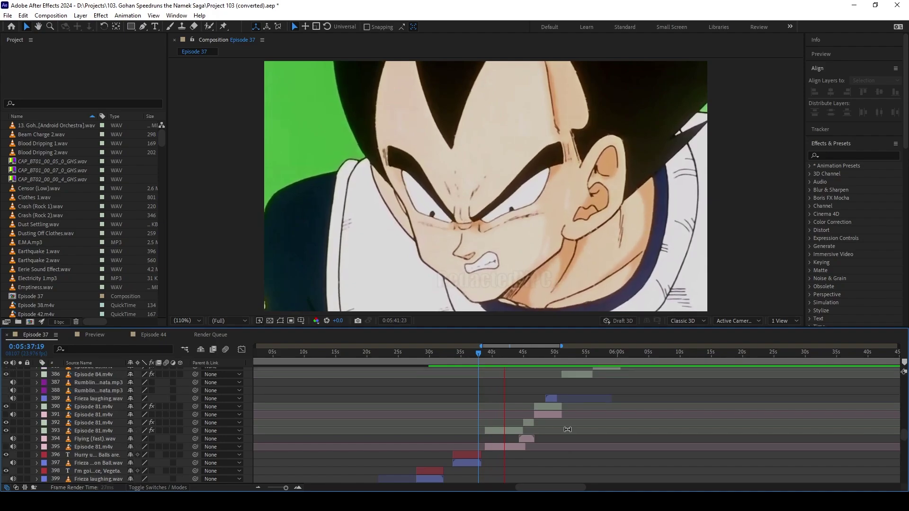
pyautogui.scroll(1, 567, 430)
pyautogui.hscroll(1, 592, 428)
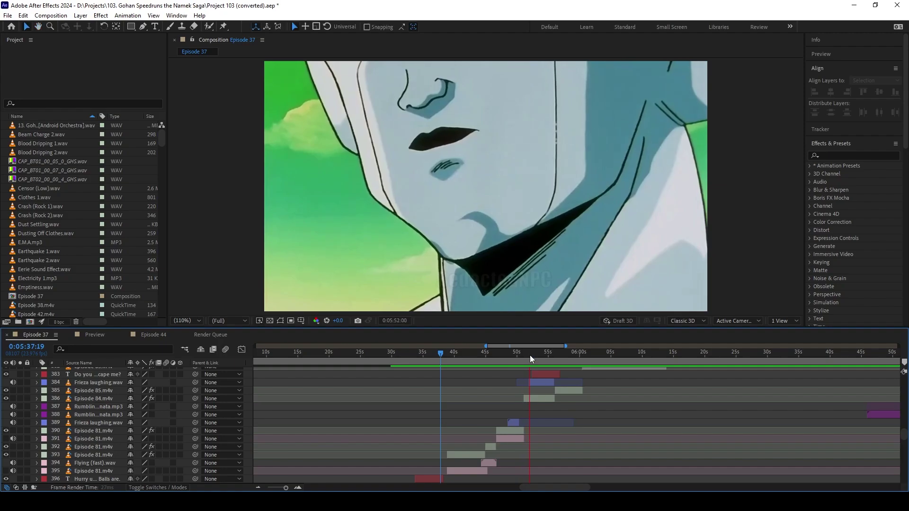
pyautogui.press('space')
# - Duplicate the Episode 81.m4v clip at 0:05:49:09 and extend the copy at both ends to expose more of its source footage
pyautogui.click(513, 360)
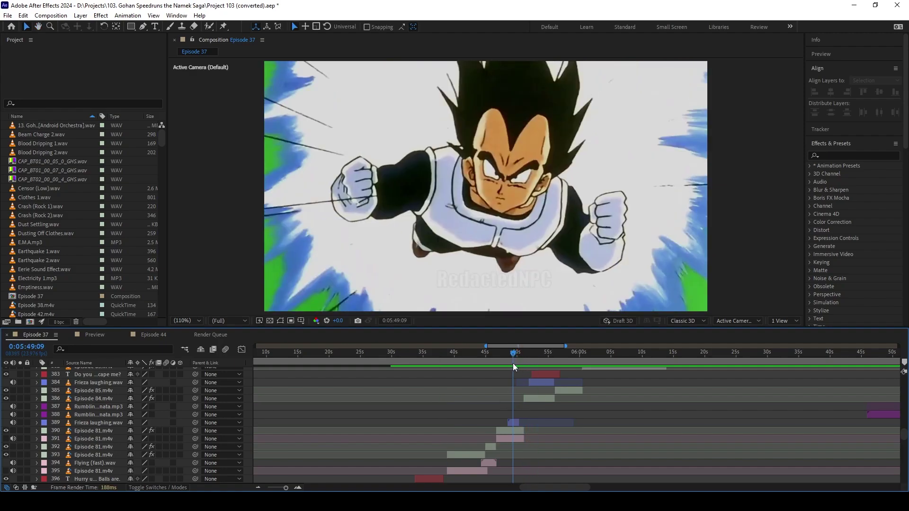
pyautogui.click(507, 430)
pyautogui.hotkey('ctrl', 'd')
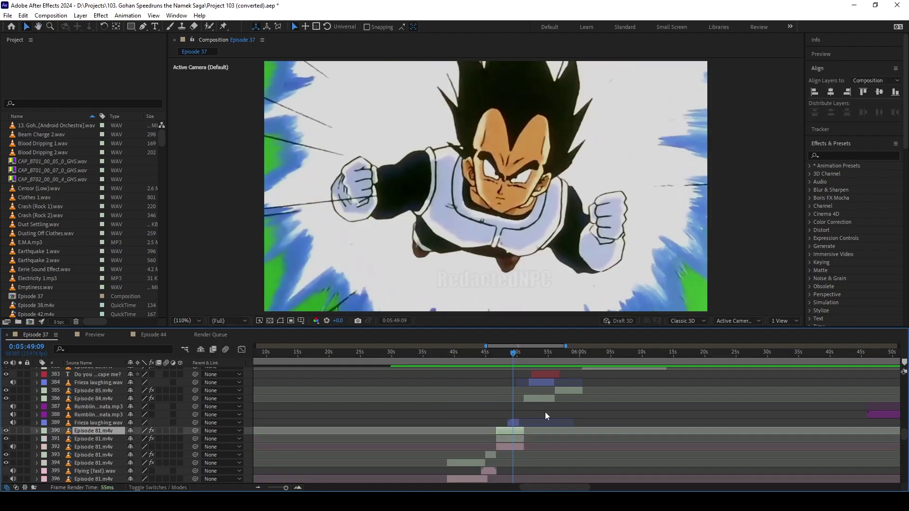
pyautogui.moveTo(496, 430); pyautogui.dragTo(403, 430)
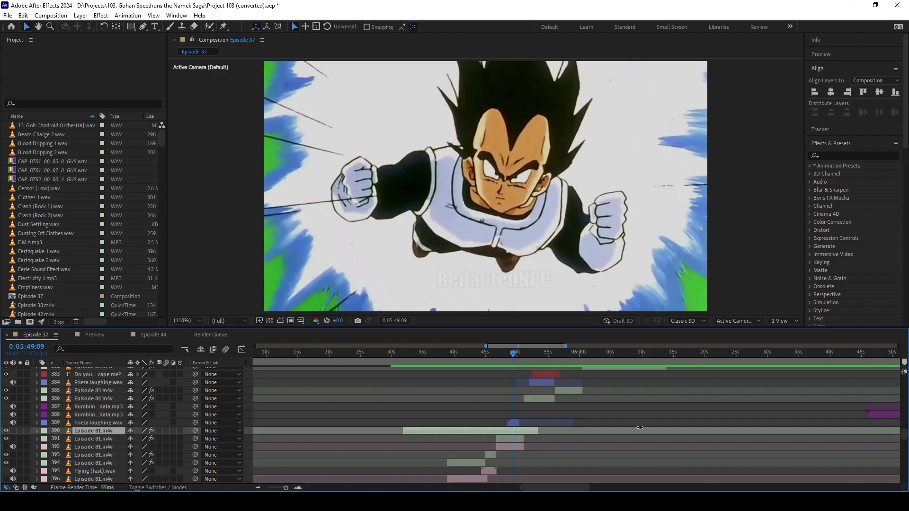
pyautogui.moveTo(536, 435); pyautogui.dragTo(735, 431)
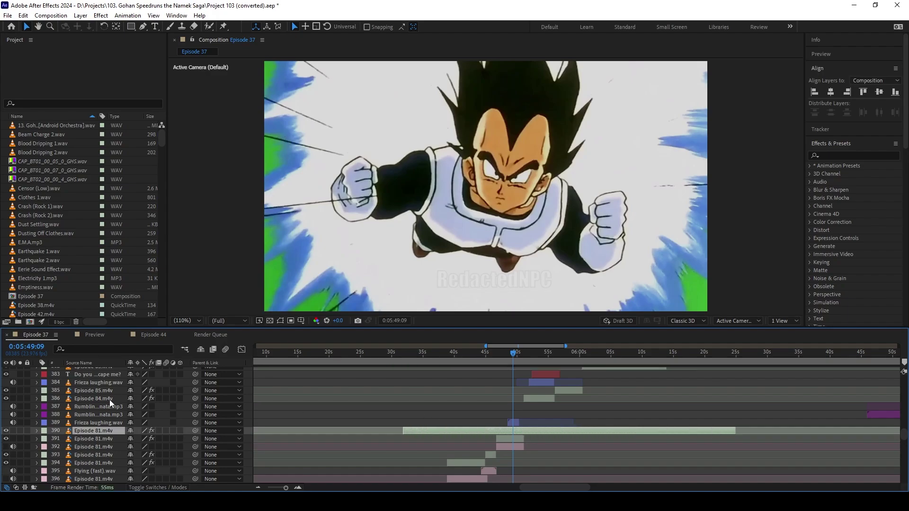
# - Solo the extended Episode 81.m4v copy, scrub through its footage to 0:06:20:15 and delete the copy
pyautogui.click(20, 431)
pyautogui.hscroll(-2, 529, 402)
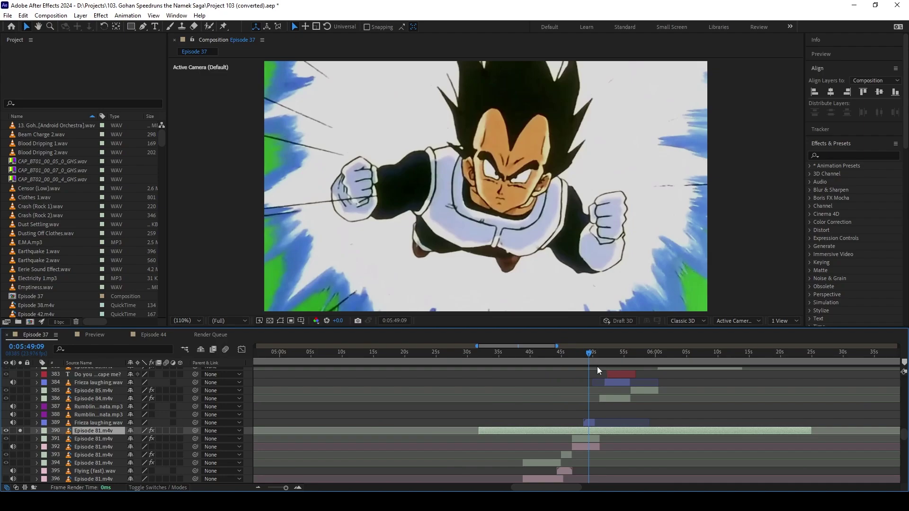
pyautogui.moveTo(591, 360); pyautogui.dragTo(744, 416)
pyautogui.hscroll(2, 544, 356)
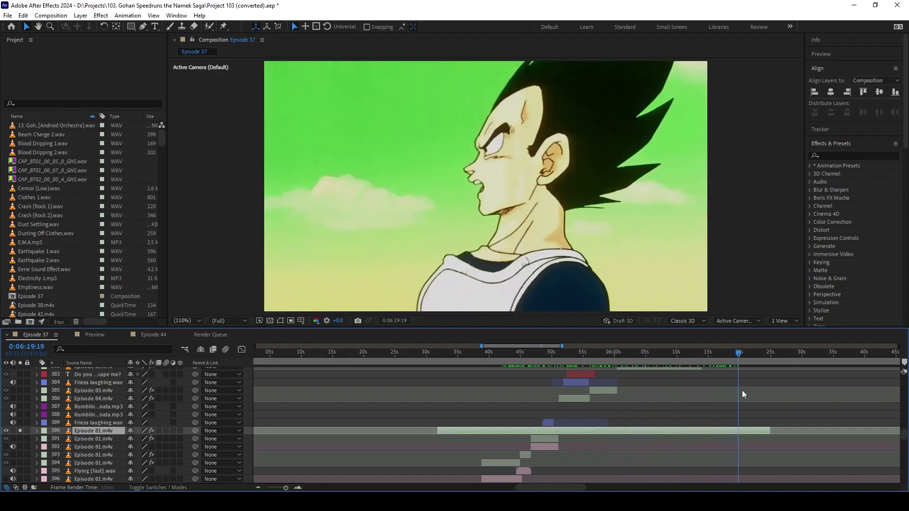
pyautogui.press('Delete')
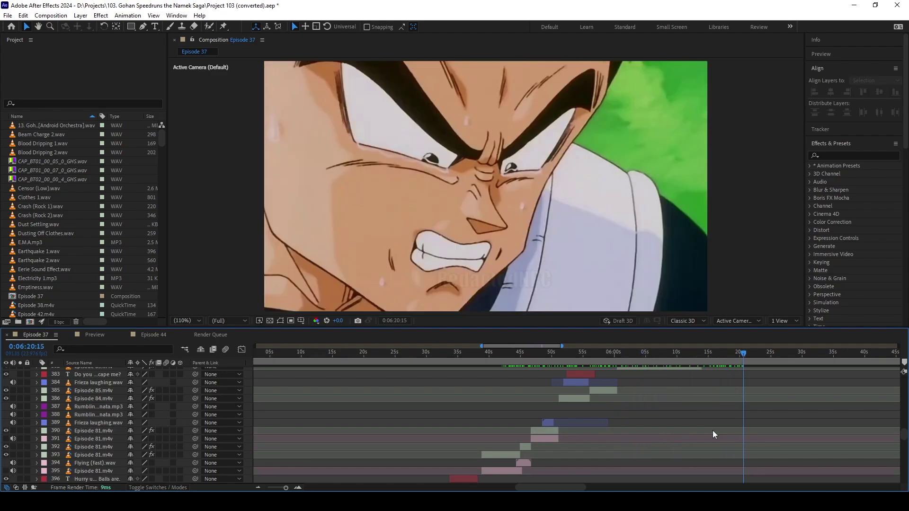
# - Return to 0:05:46:08 and play to 0:05:56:00, examining the layers behind the "Do you really think you're the first to try and escape me?" subtitle
pyautogui.click(537, 354)
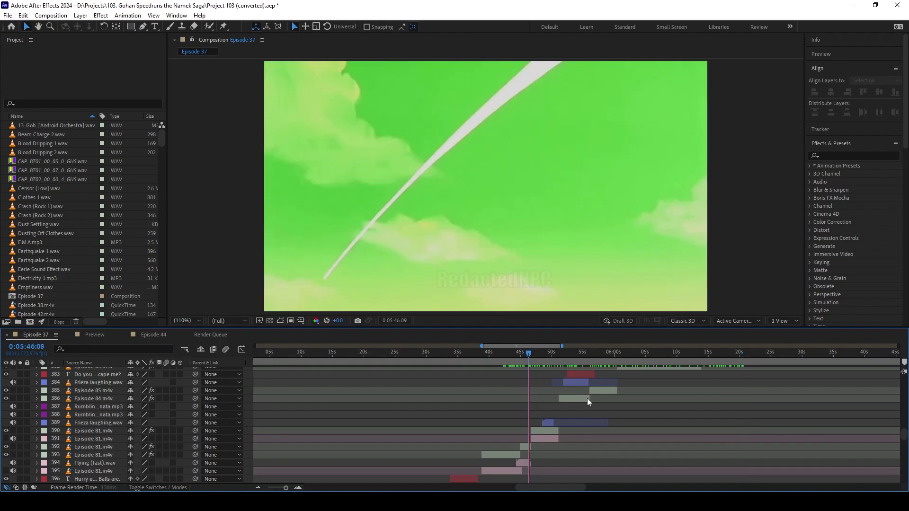
pyautogui.scroll(3, 525, 417)
pyautogui.hscroll(1, 521, 423)
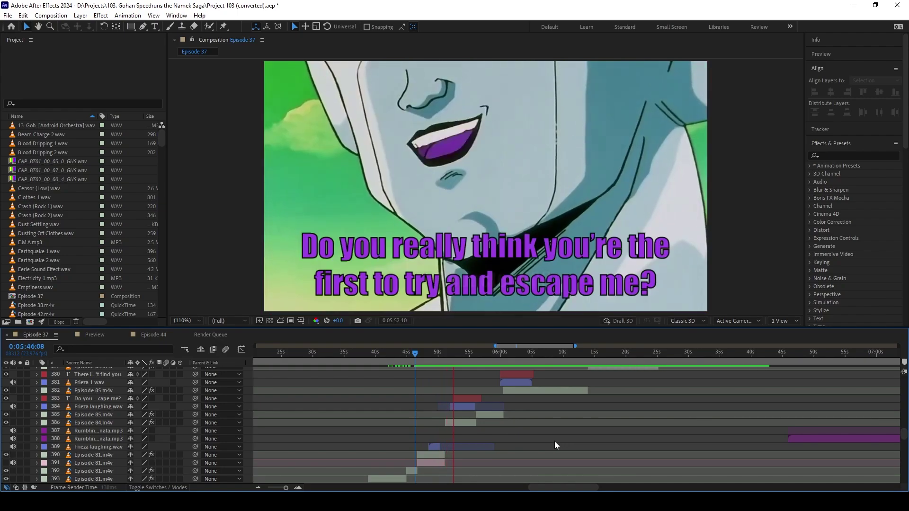
pyautogui.scroll(1, 574, 431)
pyautogui.scroll(1, 564, 430)
pyautogui.hscroll(1, 564, 429)
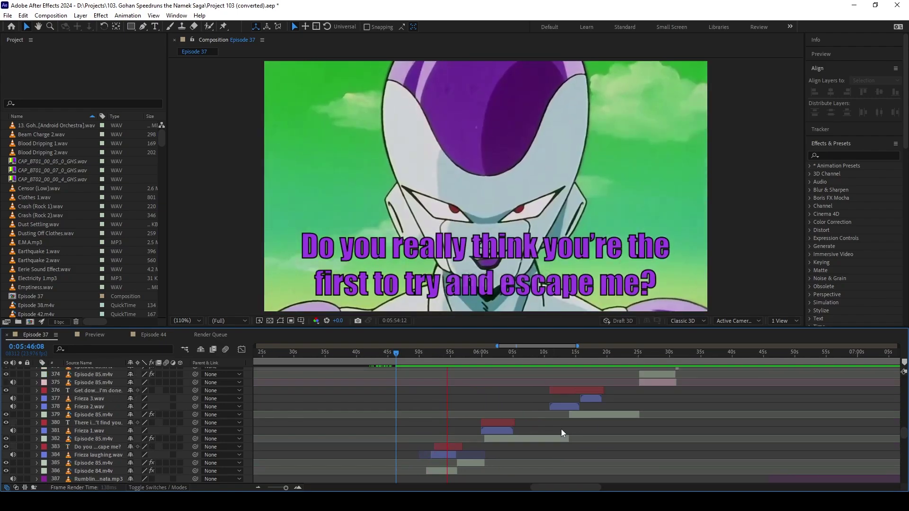
pyautogui.press('space')
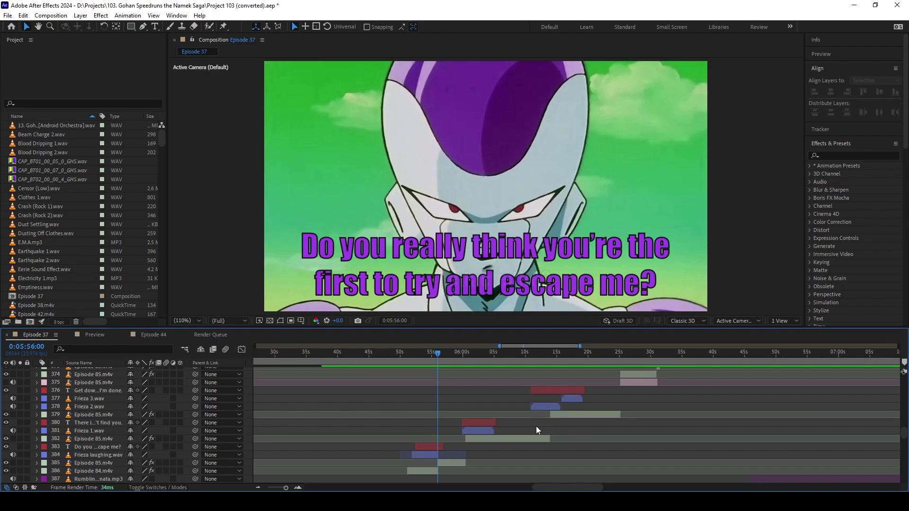
# - Play from 0:05:56:00 to 0:06:18:18, examining the Episode 85.m4v clips, Frieza voice lines and the "nowhere in this galaxy" and "Get down here" subtitles
pyautogui.press('space')
pyautogui.hscroll(1, 450, 418)
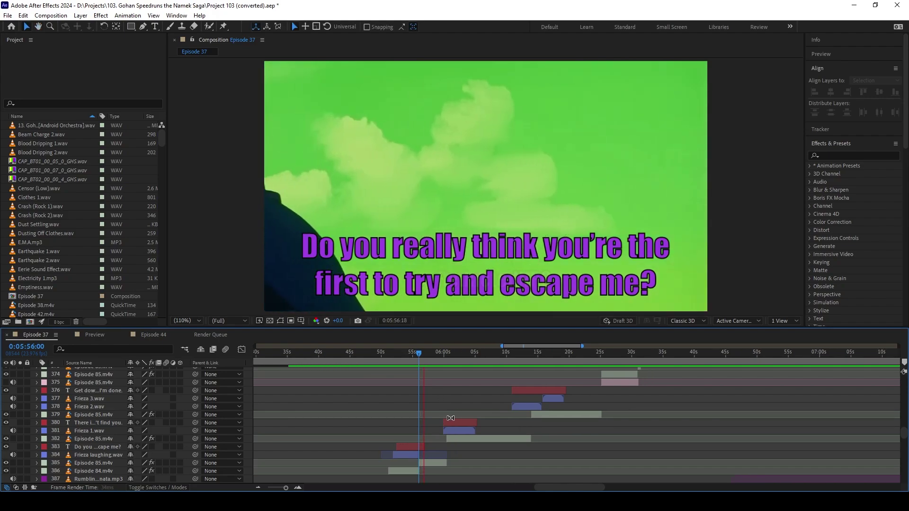
pyautogui.scroll(1, 456, 403)
pyautogui.hscroll(1, 455, 403)
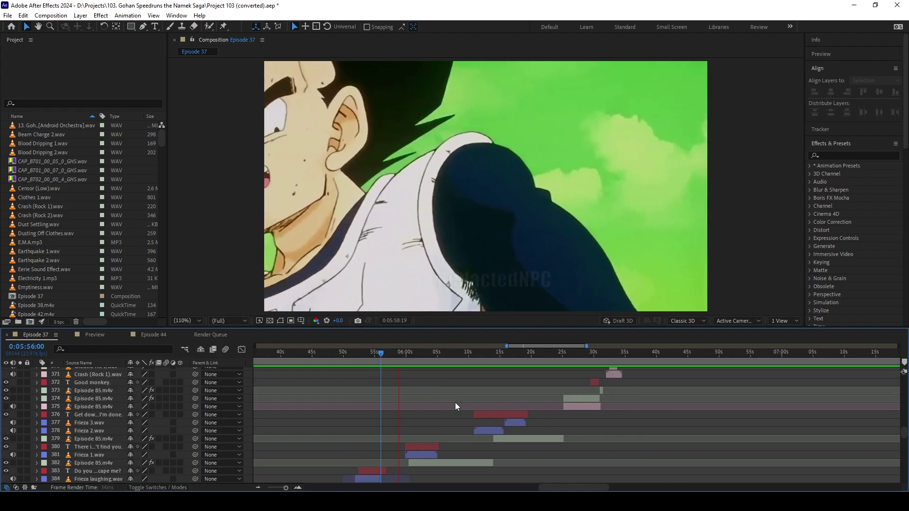
pyautogui.hscroll(1, 445, 408)
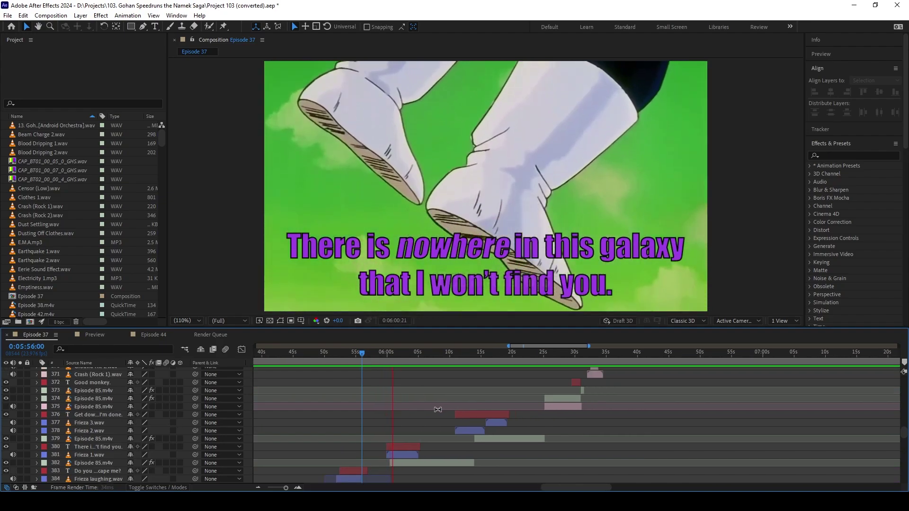
pyautogui.hscroll(2, 438, 410)
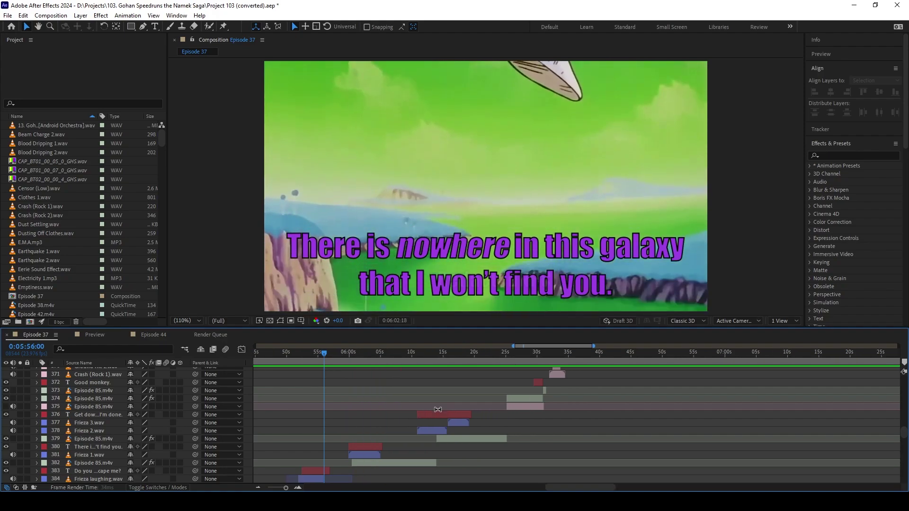
pyautogui.scroll(1, 438, 409)
pyautogui.hscroll(1, 438, 410)
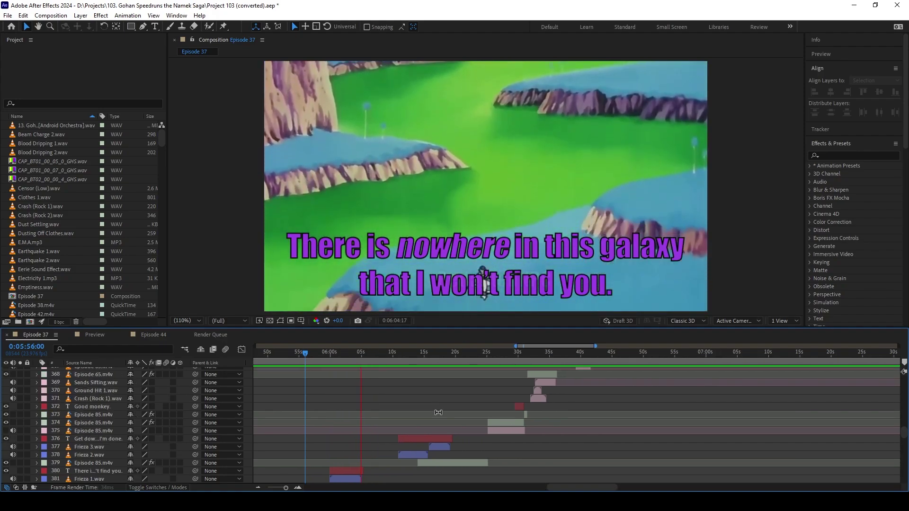
pyautogui.hscroll(1, 438, 413)
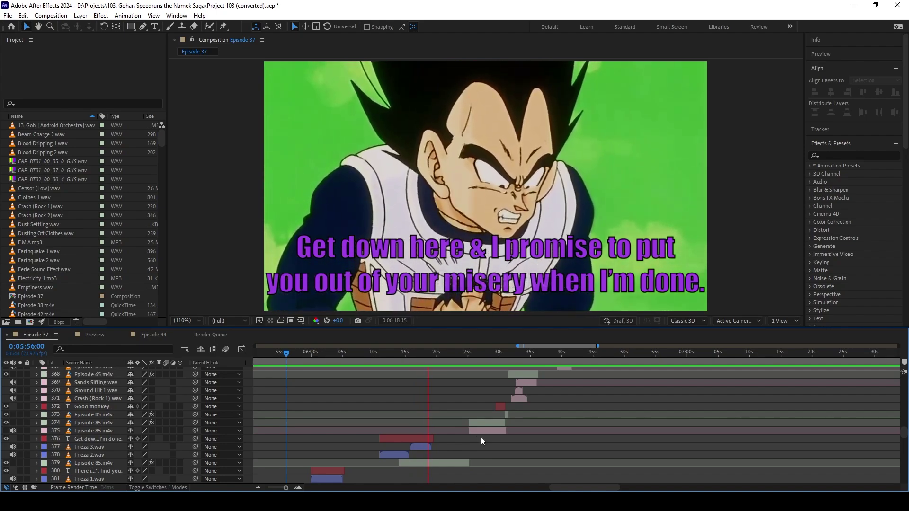
pyautogui.press('space')
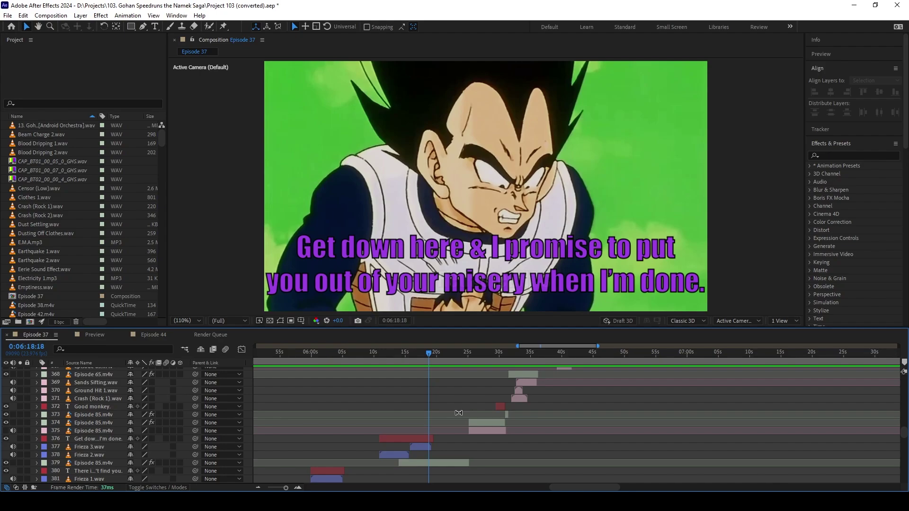
# - Play on from 0:06:18:18 through the "Good monkey." subtitle, examining the Episode 85.m4v clips and the layers that follow
pyautogui.press('space')
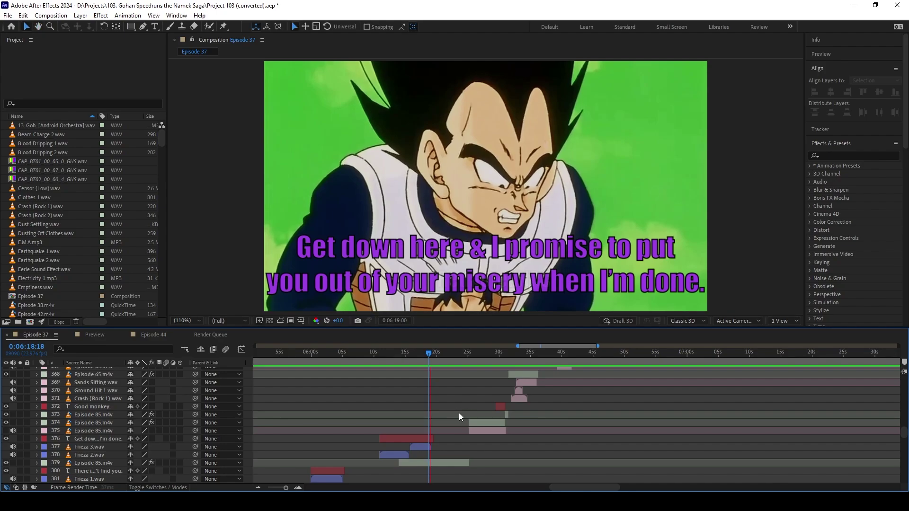
pyautogui.hscroll(2, 454, 416)
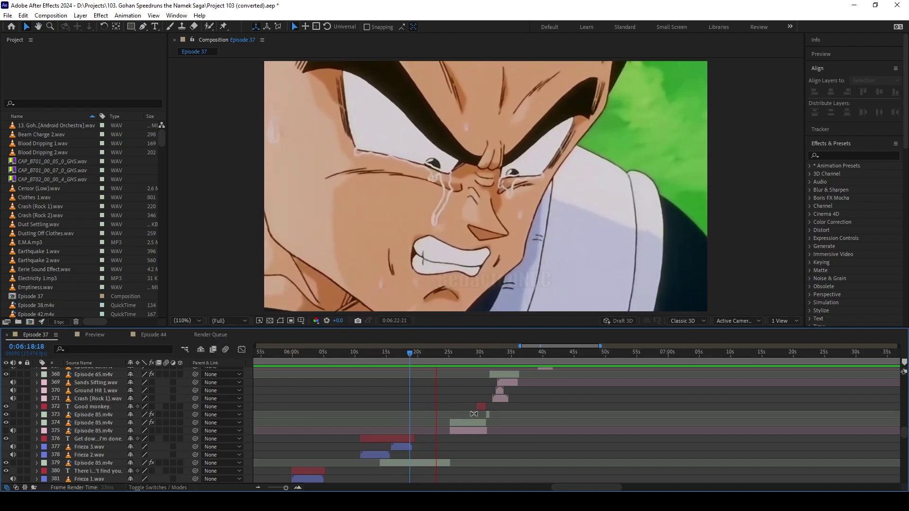
pyautogui.scroll(3, 554, 426)
pyautogui.hscroll(3, 554, 428)
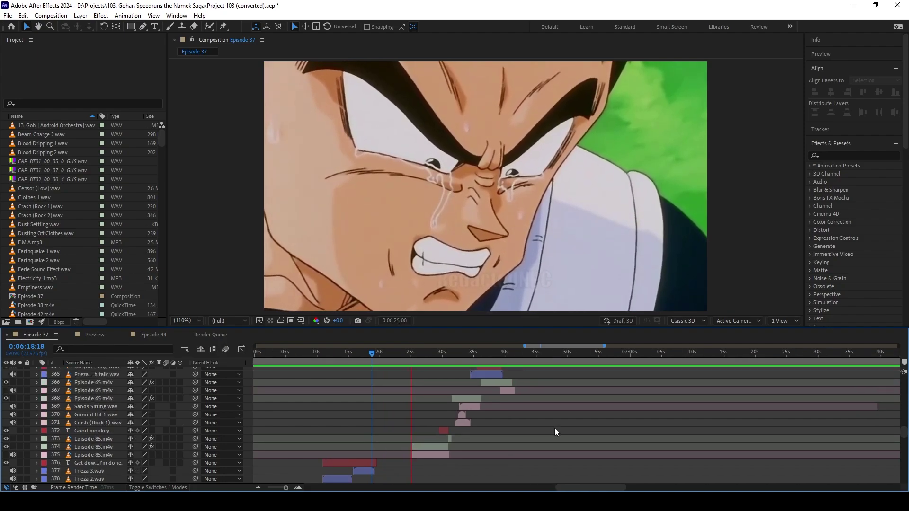
pyautogui.scroll(3, 544, 429)
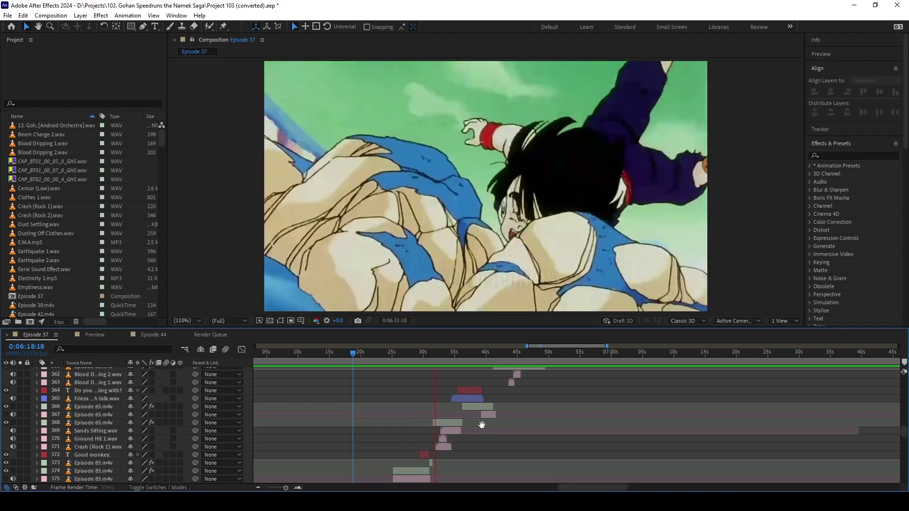
# - Return to the "Good monkey." subtitle at 0:06:30:02, move to 0:06:31:03 and play the rock crash to 0:06:32:07
pyautogui.press('space')
pyautogui.click(424, 354)
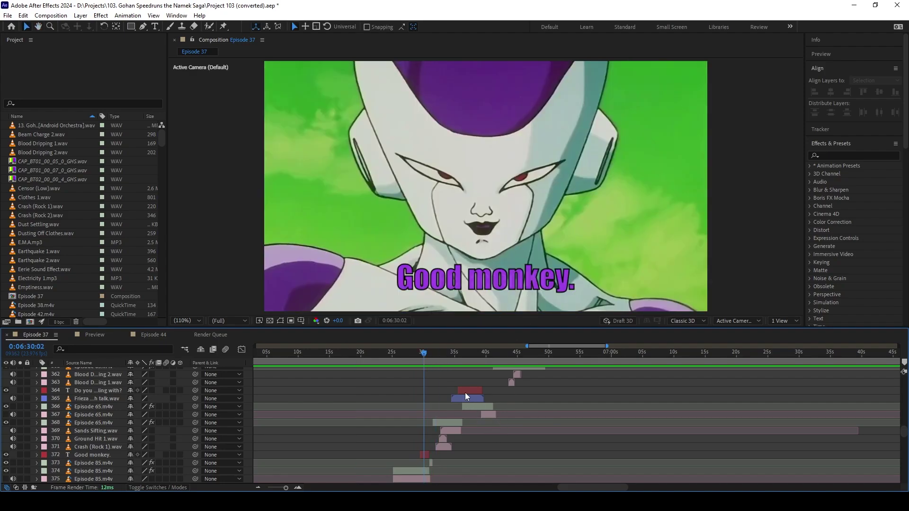
pyautogui.moveTo(425, 361); pyautogui.dragTo(431, 360)
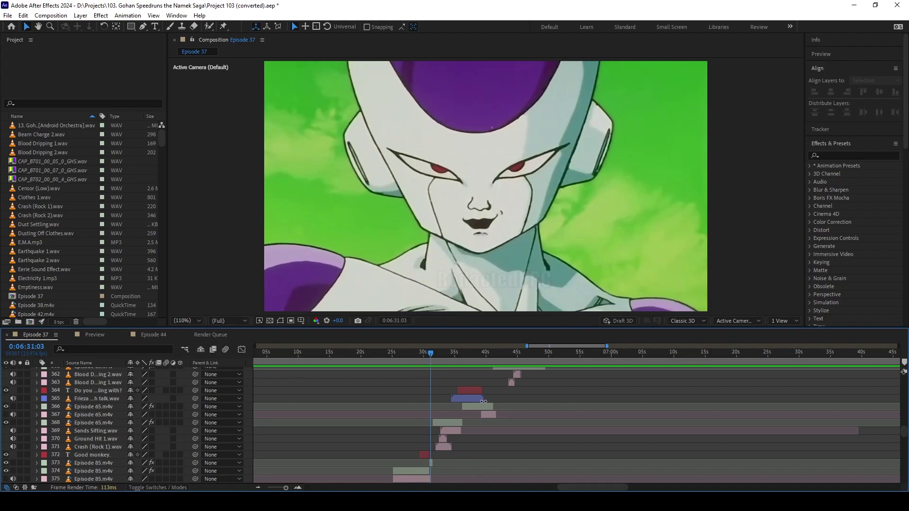
pyautogui.press('space')
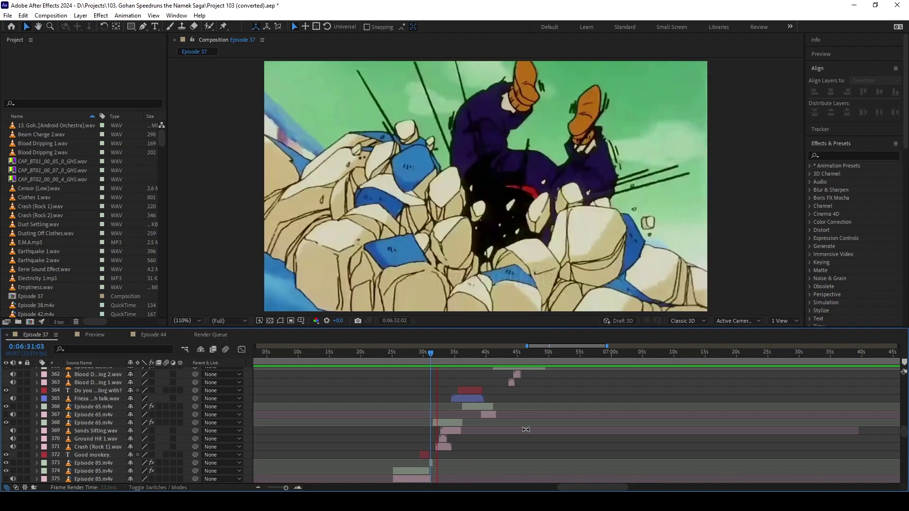
pyautogui.press('space')
# - Select the second Rumbling music layer to check it, and play the composition from 0:06:32:07 to 0:06:37:02
pyautogui.scroll(-6, 526, 429)
pyautogui.click(542, 444)
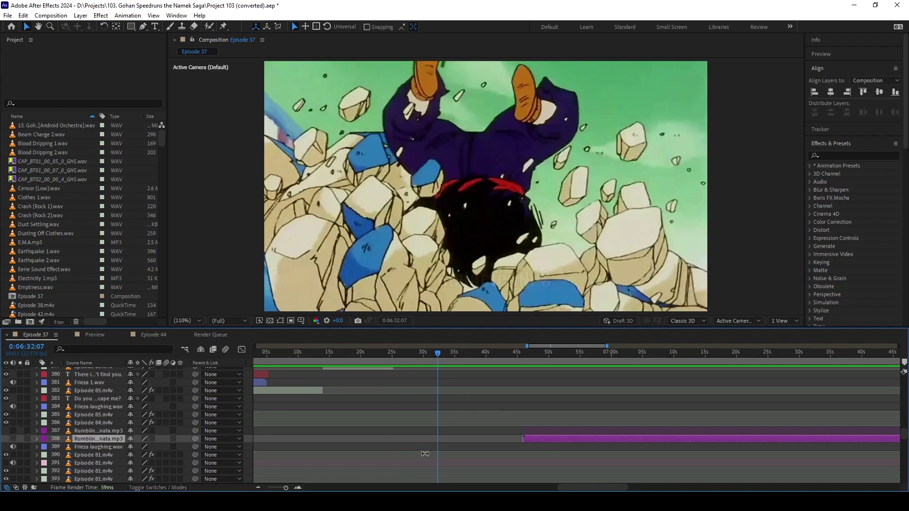
pyautogui.scroll(6, 531, 439)
pyautogui.press('space')
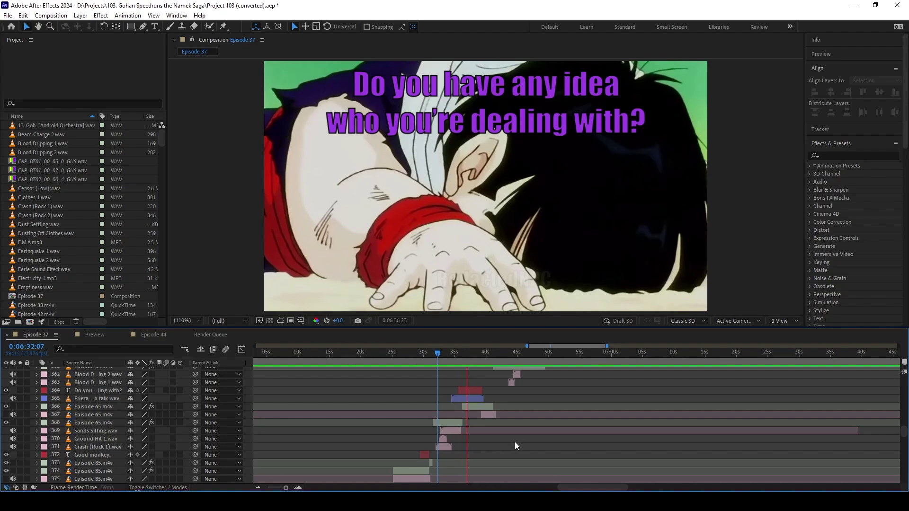
pyautogui.press('space')
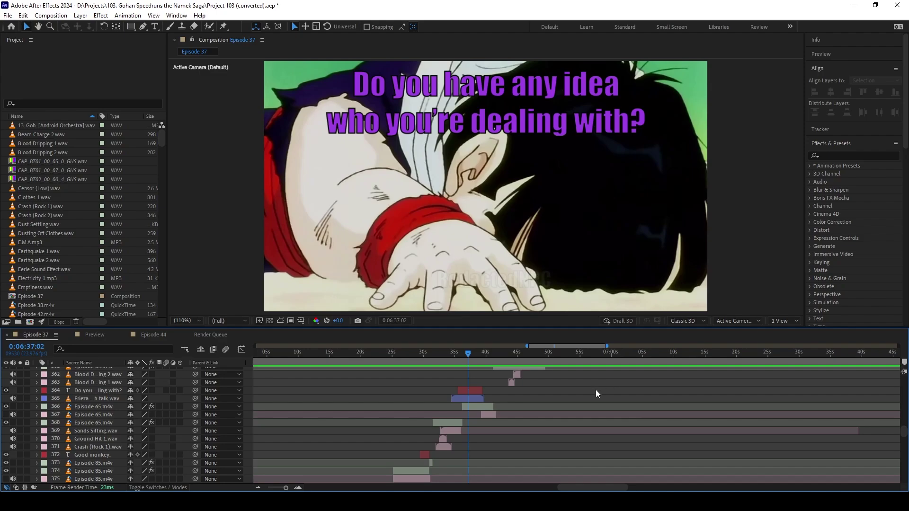
# - Examine the layers around the "Do you have any idea who you're dealing with?" subtitle and play to 0:06:38:01
pyautogui.scroll(1, 587, 405)
pyautogui.scroll(1, 577, 421)
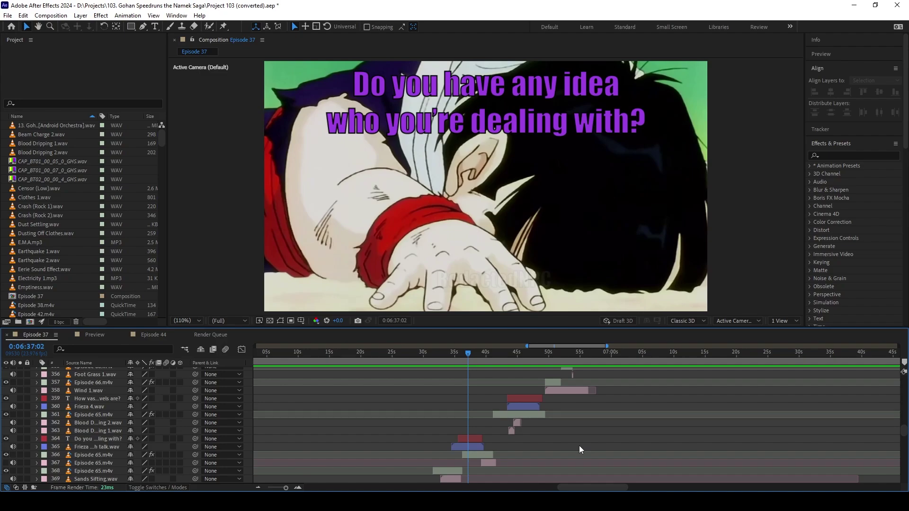
pyautogui.press('space')
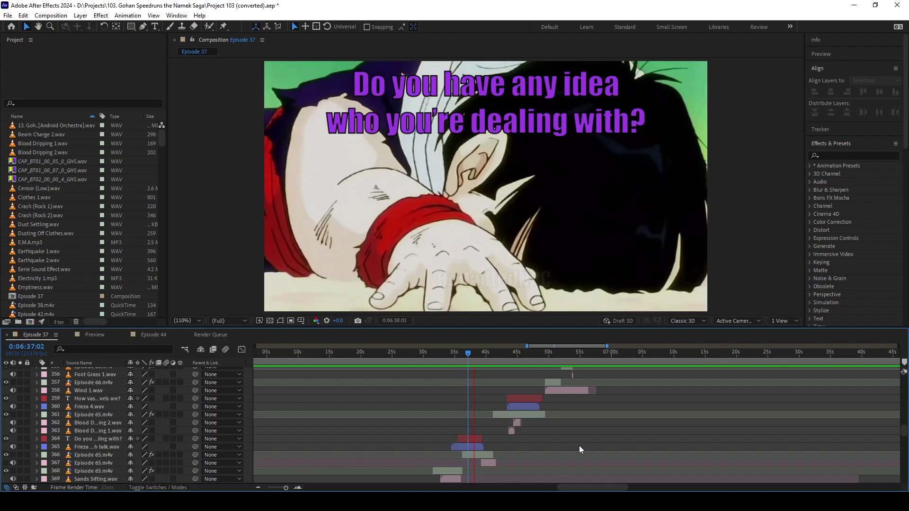
pyautogui.click(474, 356)
pyautogui.click(473, 357)
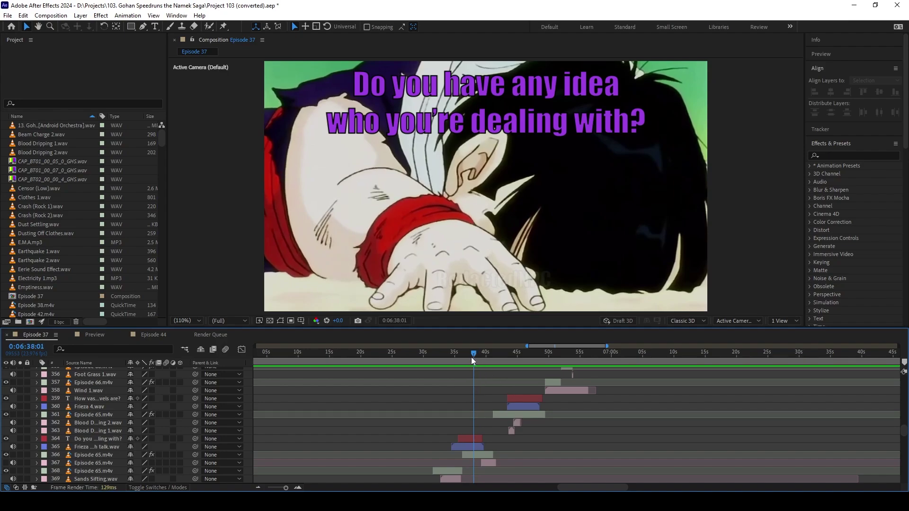
# - Play from 0:06:38:01 to 0:07:01:11, examining the Episode 66.m4v clips, Foot Grass sounds and the "I am the strongest being you'll ever meet." subtitle
pyautogui.press('space')
pyautogui.hscroll(3, 563, 440)
pyautogui.scroll(1, 567, 450)
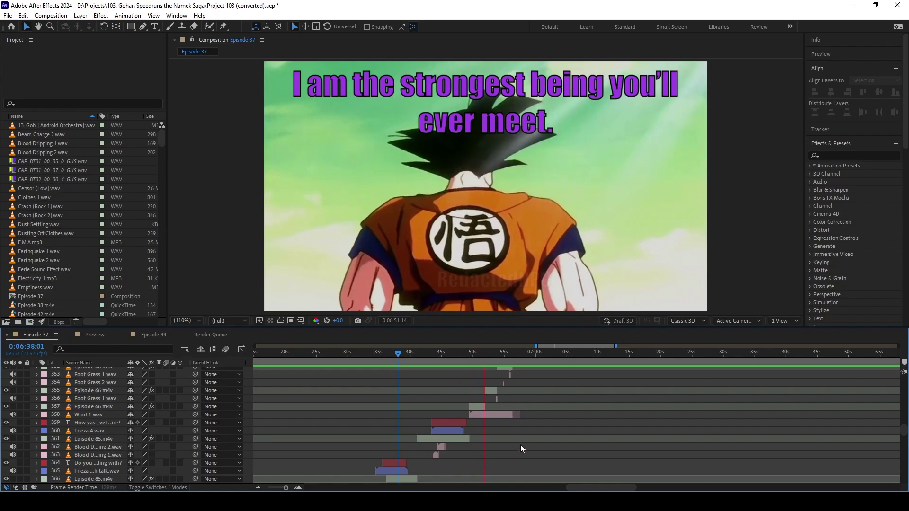
pyautogui.hscroll(1, 535, 438)
pyautogui.hscroll(2, 542, 433)
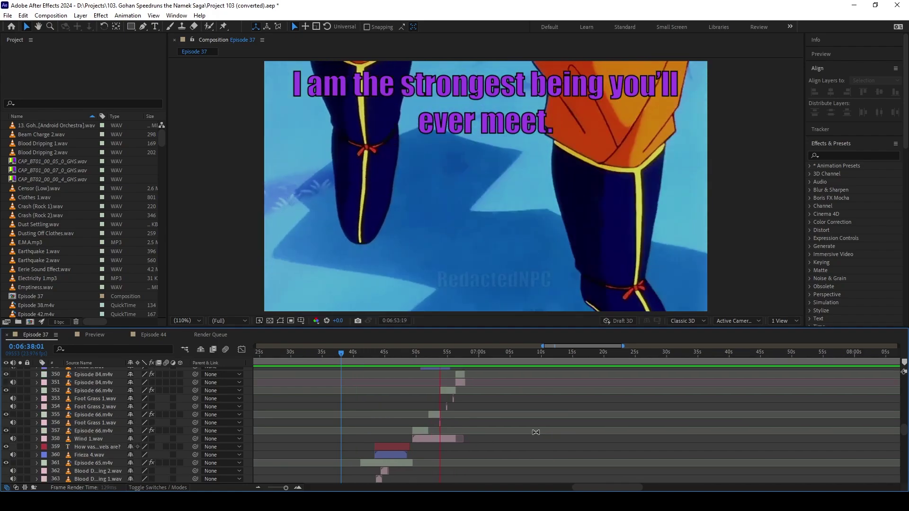
pyautogui.scroll(2, 516, 431)
pyautogui.scroll(1, 498, 427)
pyautogui.hscroll(1, 500, 421)
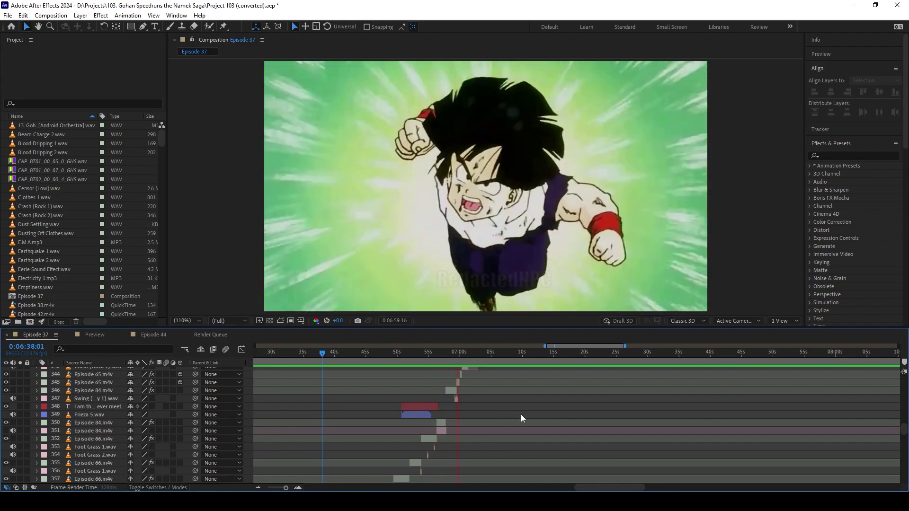
pyautogui.press('space')
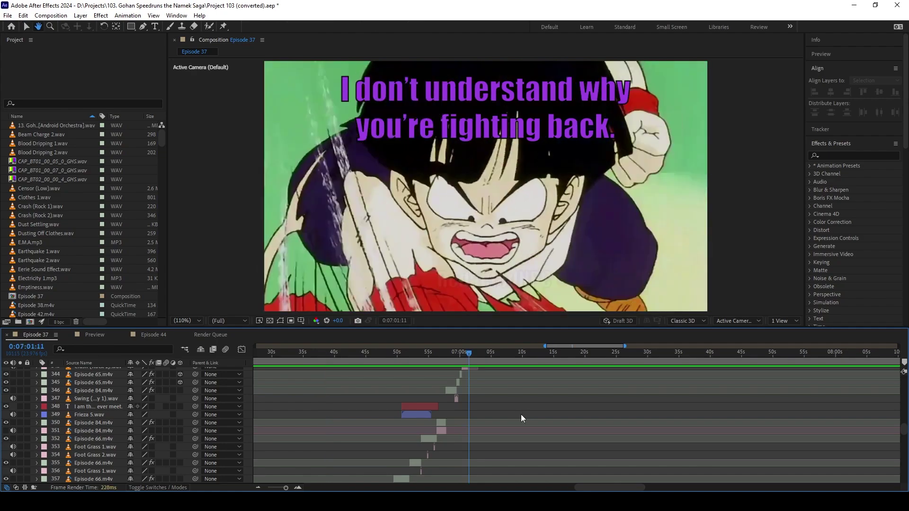
# - Return to 0:06:58:20 and play to 0:07:04:01, examining the shots under the "I don't understand why you're fighting back." subtitle
pyautogui.click(454, 352)
pyautogui.moveTo(454, 353)
pyautogui.mouseDown()
pyautogui.moveTo(446, 357)
pyautogui.moveTo(462, 365)
pyautogui.moveTo(452, 356)
pyautogui.mouseUp()
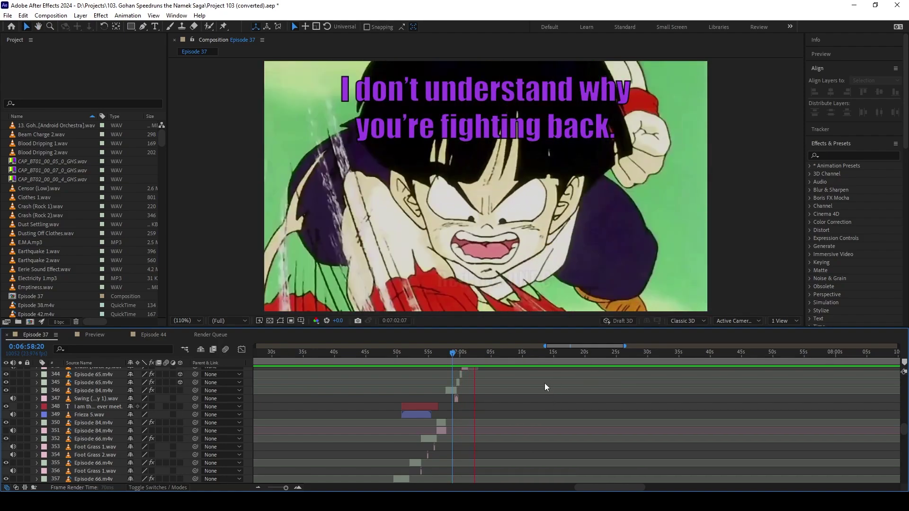
pyautogui.press('space')
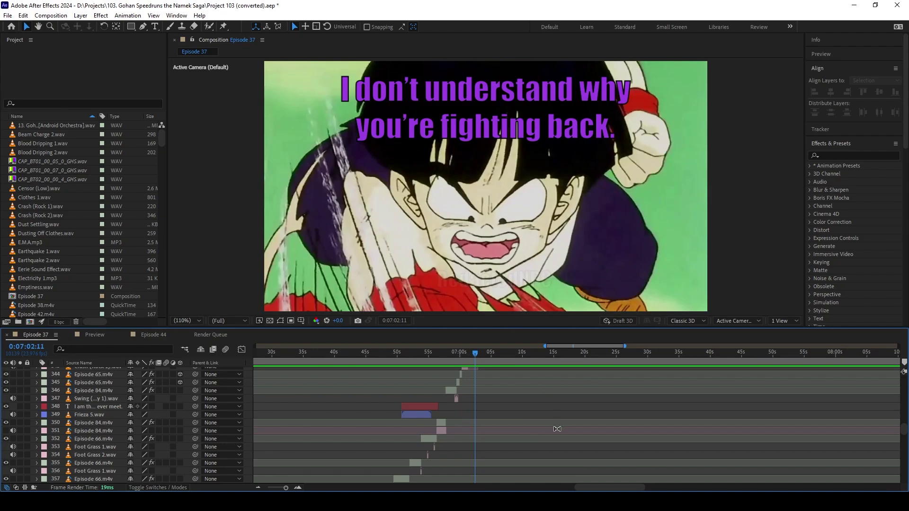
pyautogui.press('space')
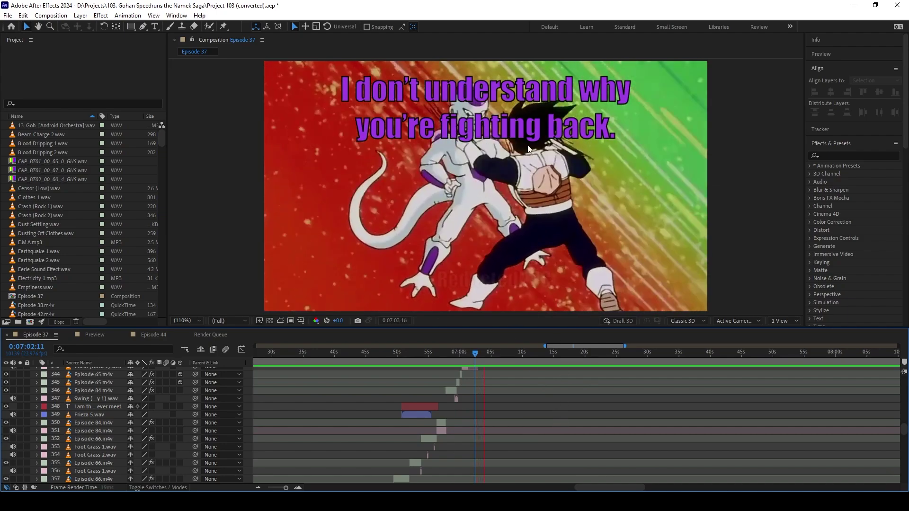
pyautogui.press('space')
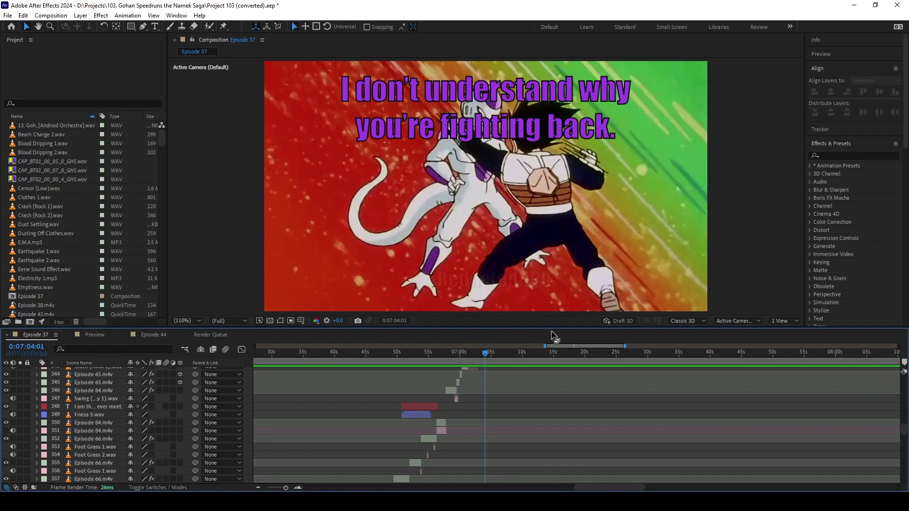
# - Play from 0:07:04:01 to 0:07:19:06, examining the Swing sounds, Frieza voice lines and the "Don't you get it?" and "For both our sakes" subtitles
pyautogui.press('space')
pyautogui.scroll(5, 539, 426)
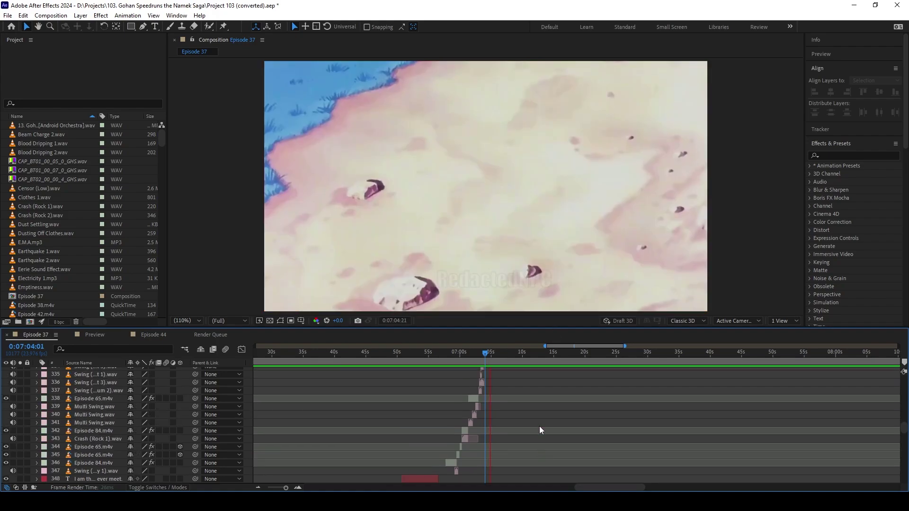
pyautogui.scroll(1, 510, 421)
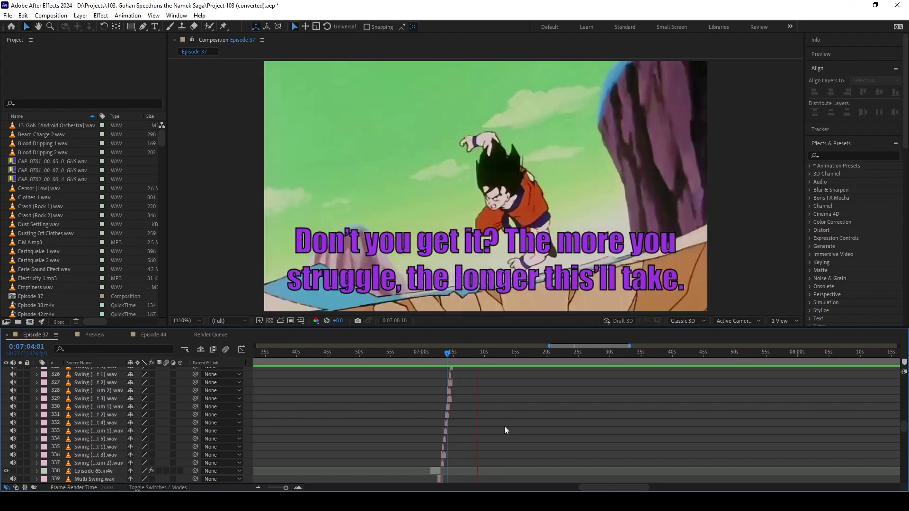
pyautogui.scroll(4, 505, 430)
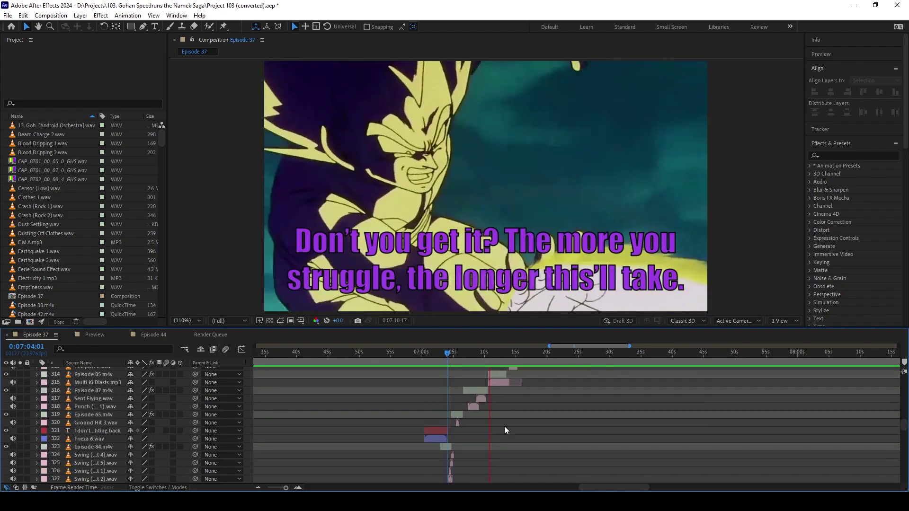
pyautogui.scroll(2, 504, 426)
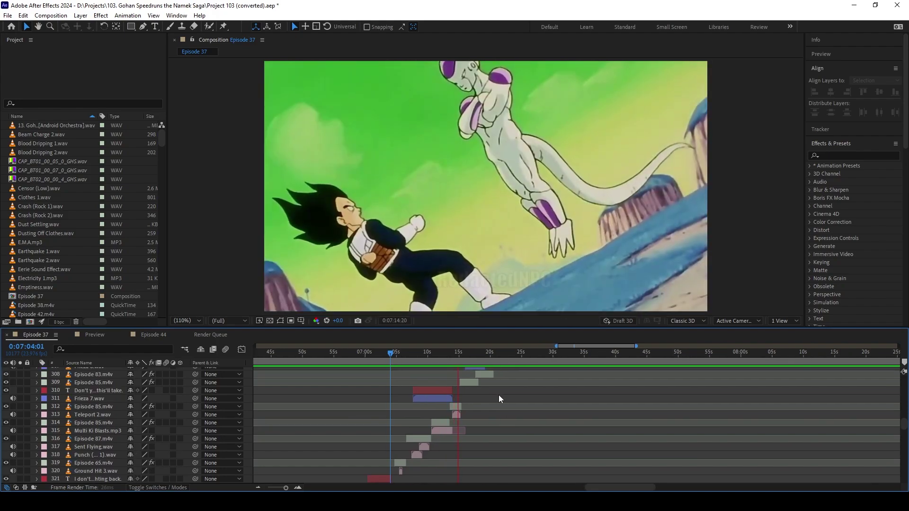
pyautogui.scroll(1, 499, 395)
pyautogui.scroll(1, 499, 399)
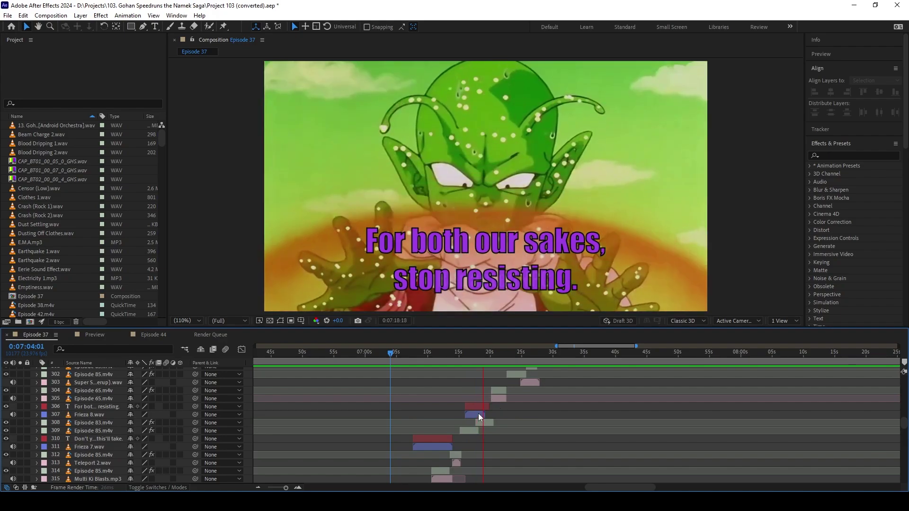
pyautogui.press('space')
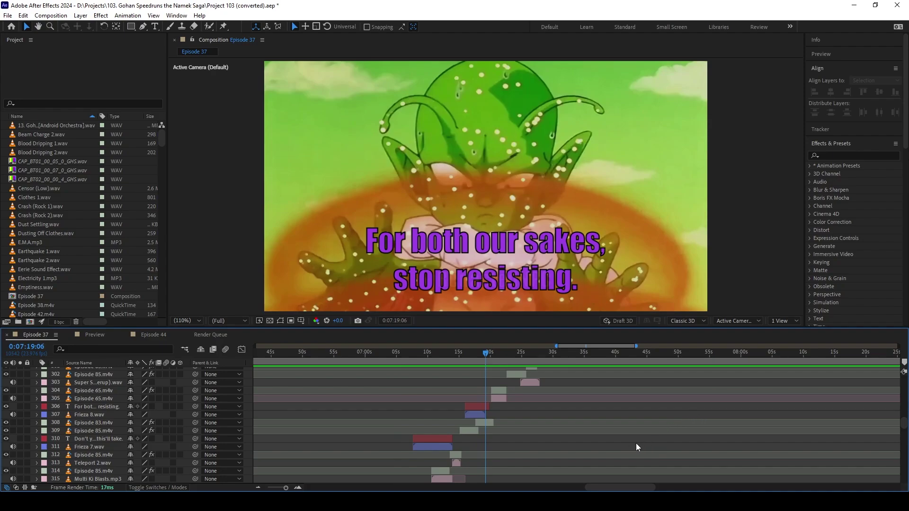
# - Play on from 0:07:19:06 past 0:07:28, examining the Episode 65.m4v, Episode 69.m4v and Episode 85.m4v clips
pyautogui.press('space')
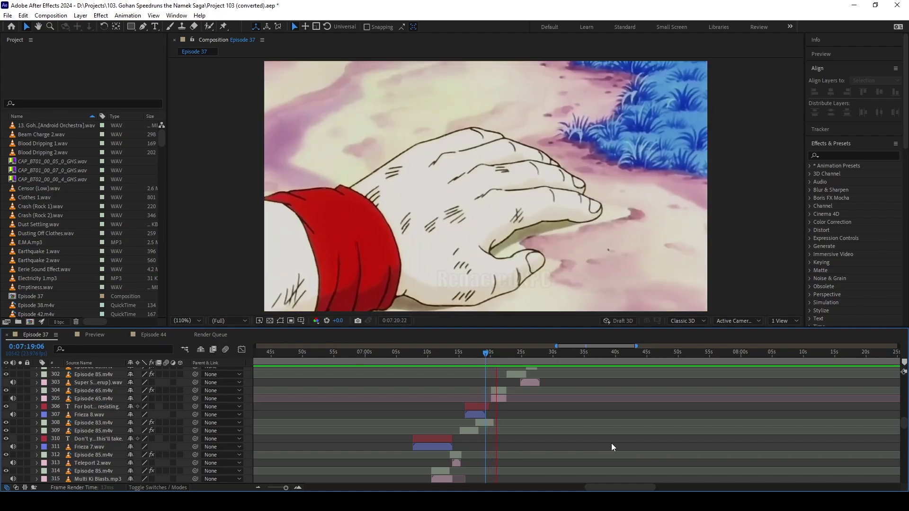
pyautogui.scroll(2, 592, 462)
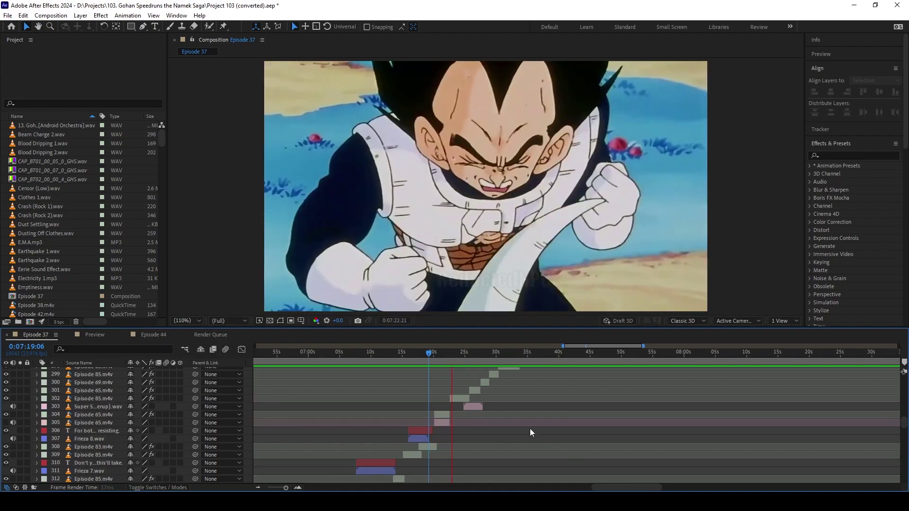
pyautogui.scroll(3, 530, 428)
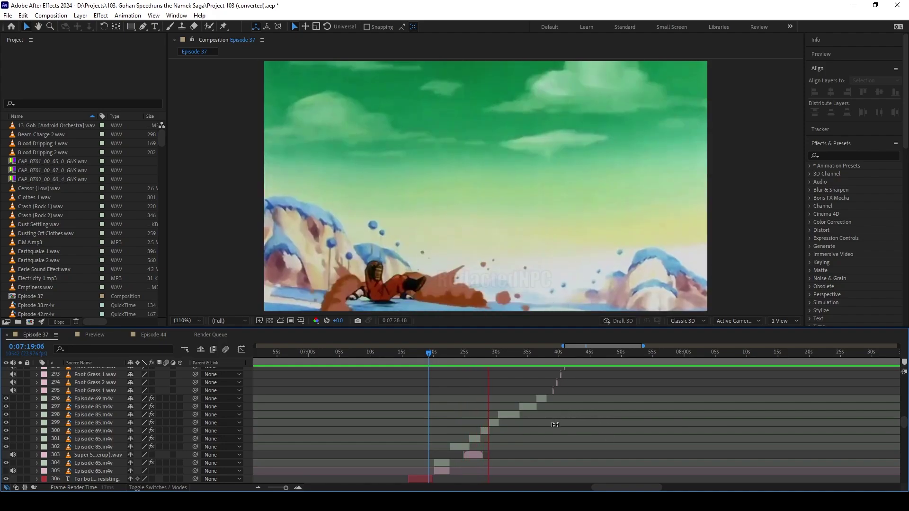
pyautogui.press('space')
# - Return to 0:07:27:15 and play past 0:07:48, examining the Episode 69.m4v, Episode 85.m4v and Episode 86.m4v clips and Foot Grass sounds
pyautogui.click(478, 356)
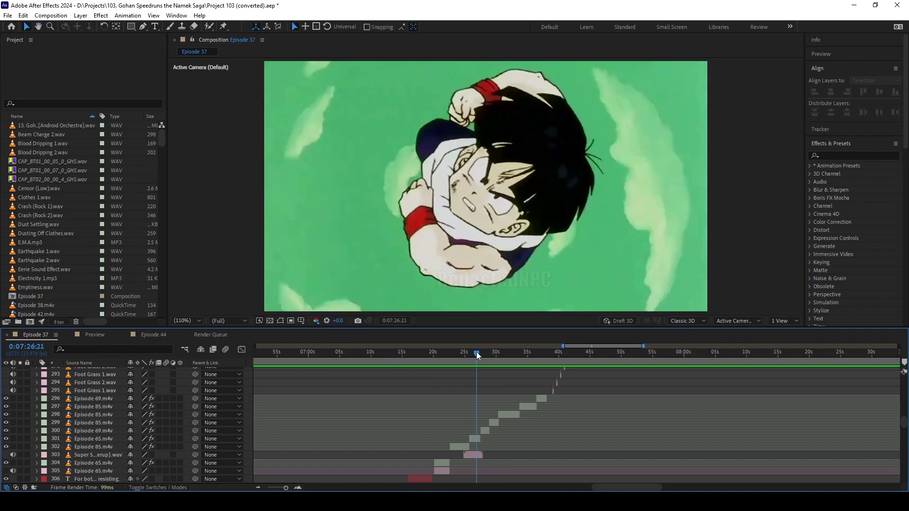
pyautogui.moveTo(478, 352); pyautogui.dragTo(481, 354)
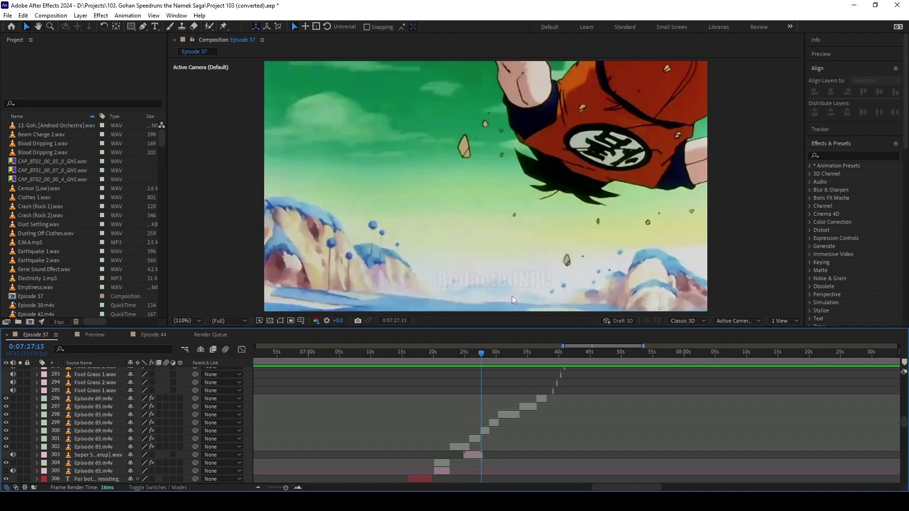
pyautogui.press('space')
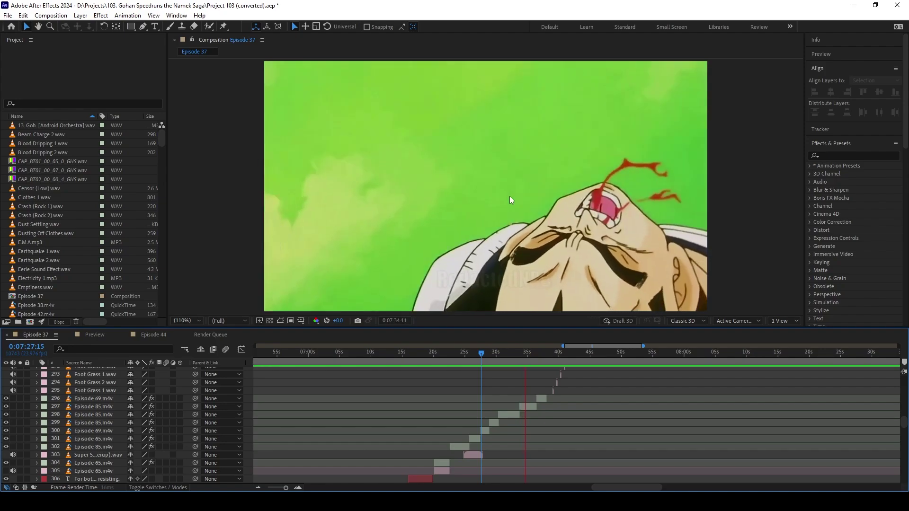
pyautogui.scroll(3, 557, 413)
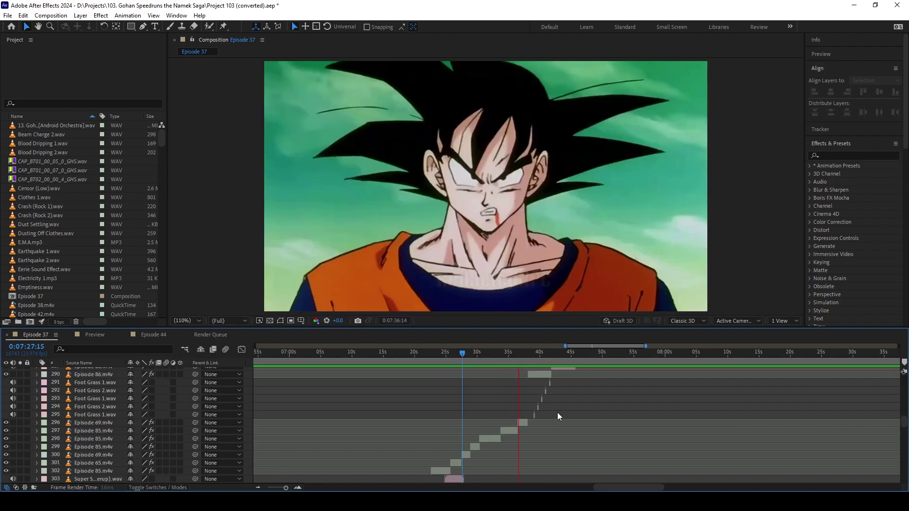
pyautogui.scroll(3, 545, 413)
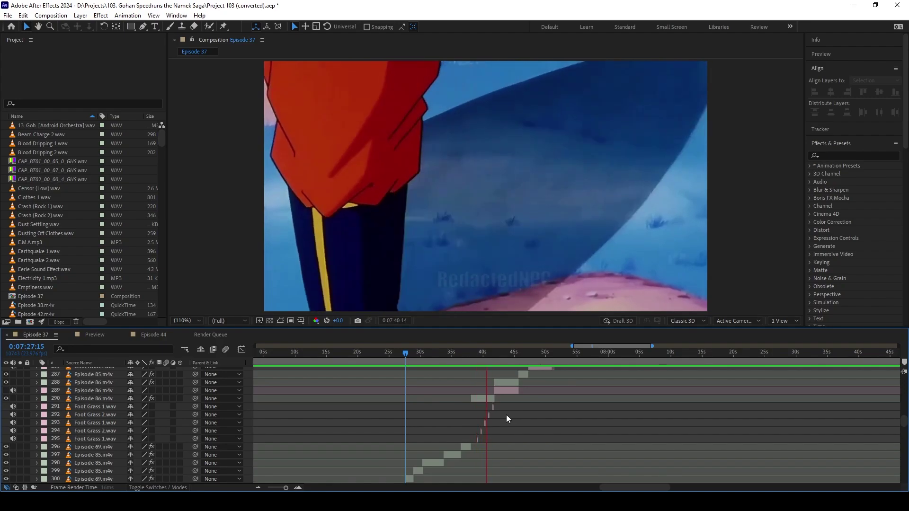
pyautogui.scroll(3, 507, 415)
pyautogui.hscroll(3, 508, 414)
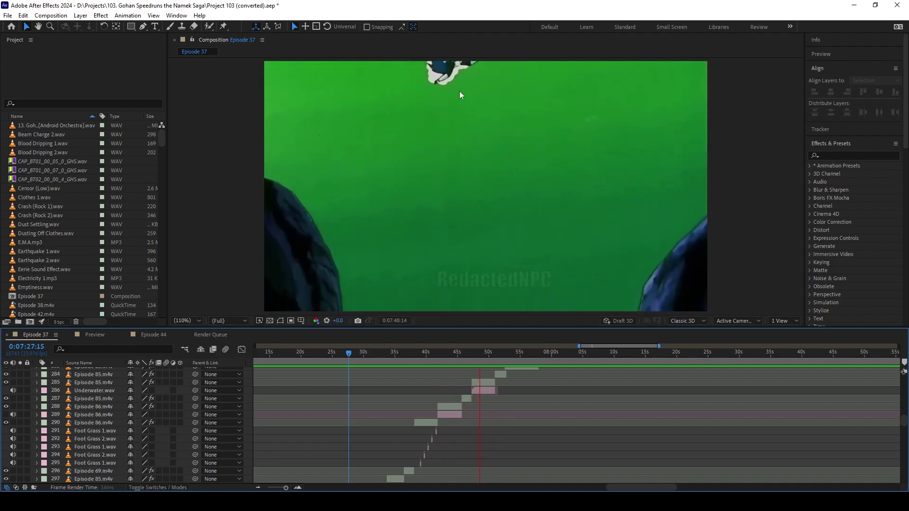
# - Examine the Episode 85.m4v clip over Underwater.wav, pause at 0:07:51:01, and play on to the Subscribe text at 0:07:54:00
pyautogui.click(483, 384)
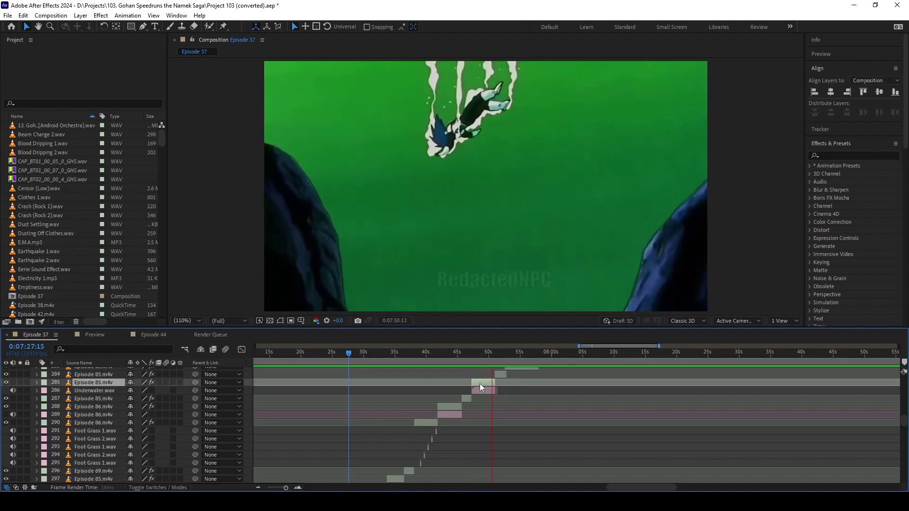
pyautogui.press('space')
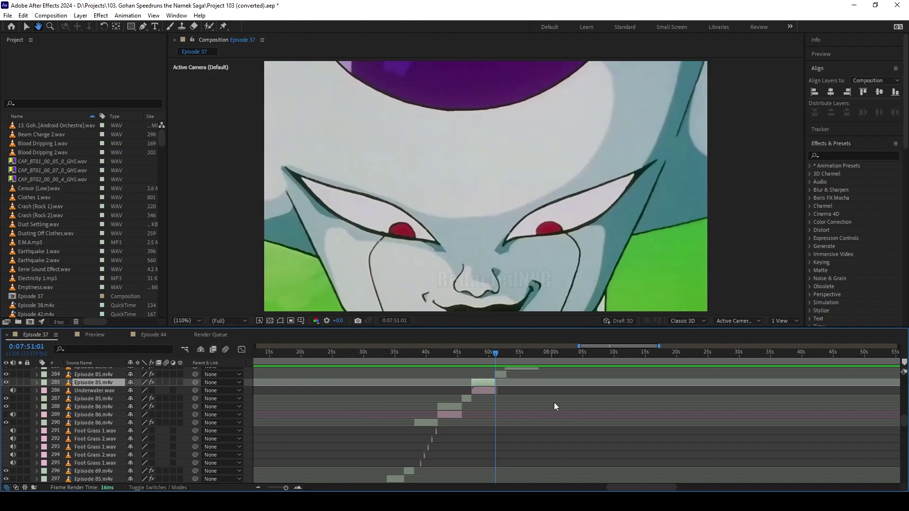
pyautogui.press('space')
pyautogui.scroll(3, 549, 408)
pyautogui.hscroll(2, 544, 414)
pyautogui.scroll(1, 544, 415)
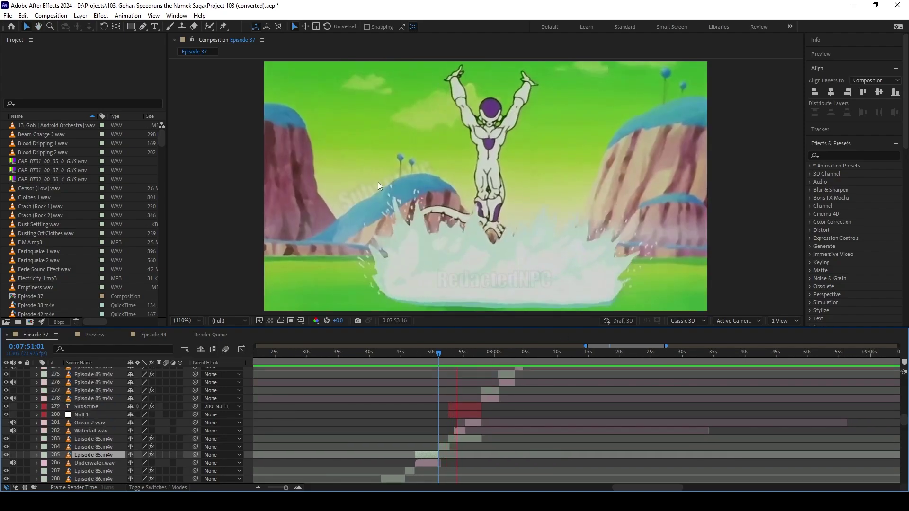
pyautogui.press('space')
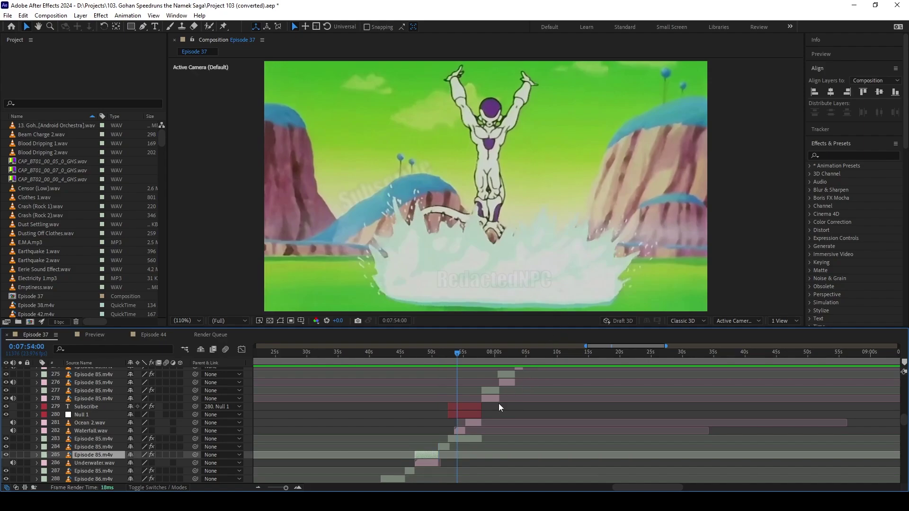
# - Set the Subscribe text layer's opacity to 100%
pyautogui.click(464, 410)
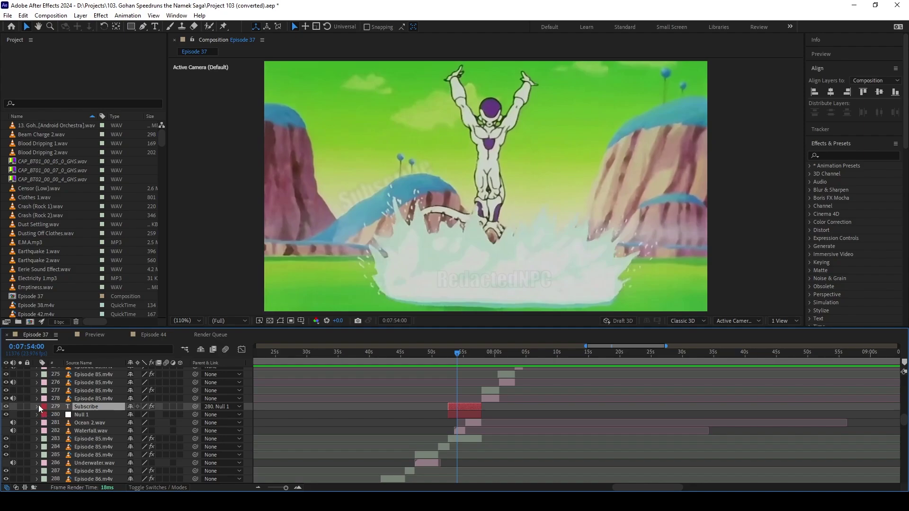
pyautogui.click(151, 407)
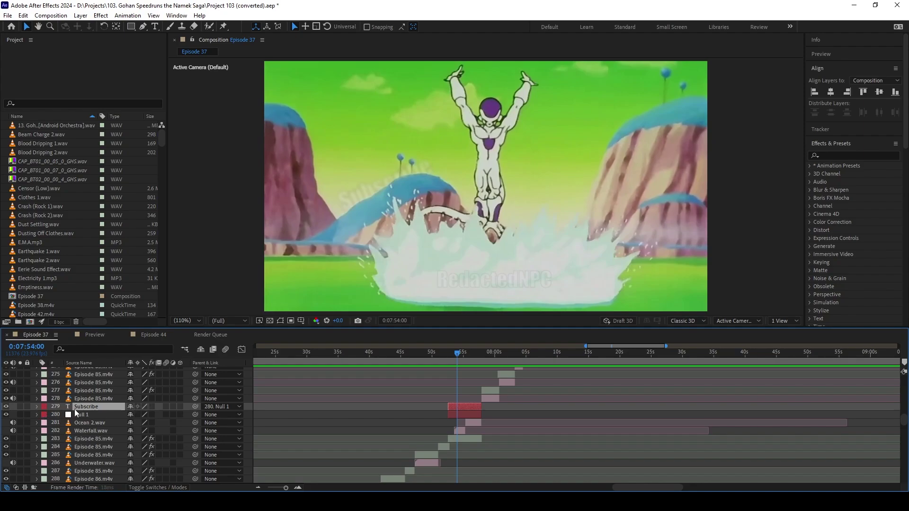
pyautogui.click(37, 407)
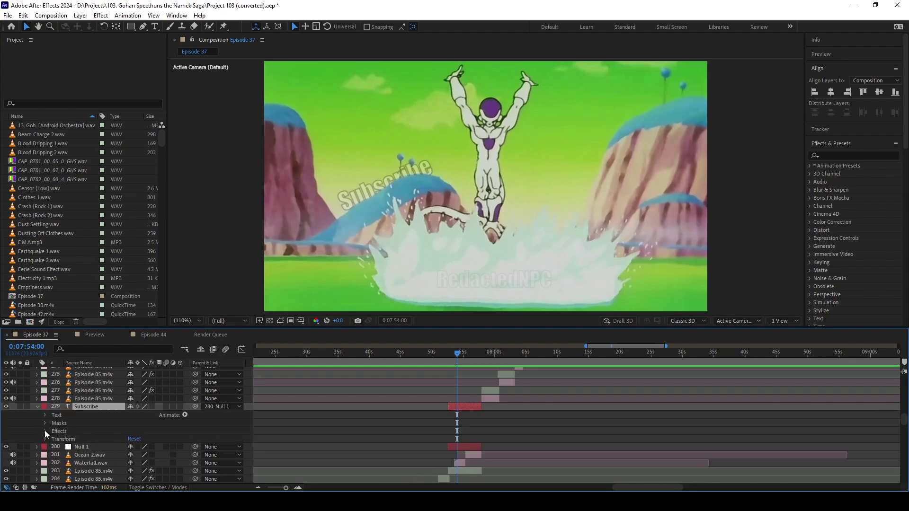
pyautogui.click(45, 440)
pyautogui.scroll(-3, 121, 457)
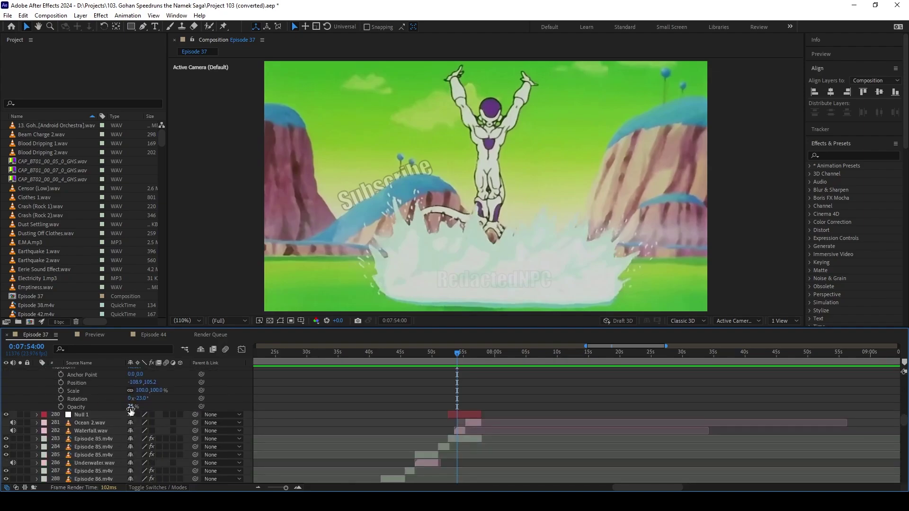
pyautogui.click(131, 406)
pyautogui.write('100')
pyautogui.press('Return')
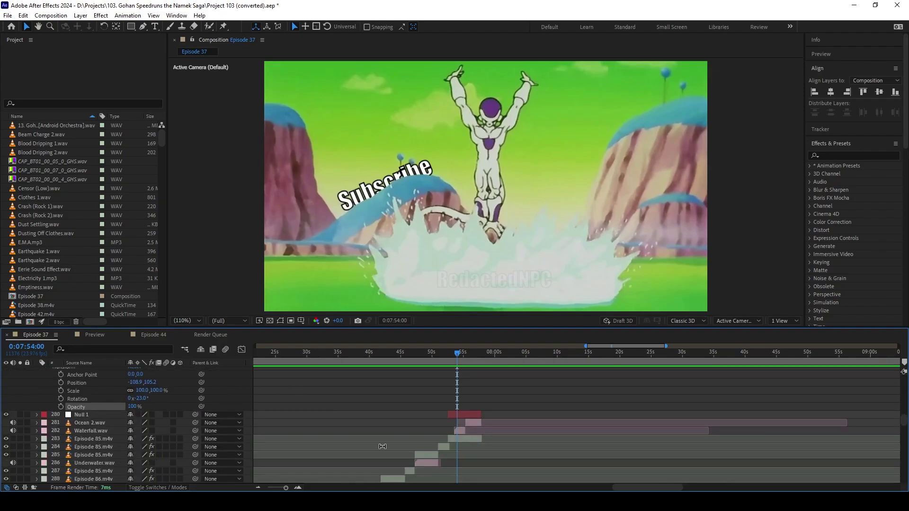
pyautogui.click(391, 417)
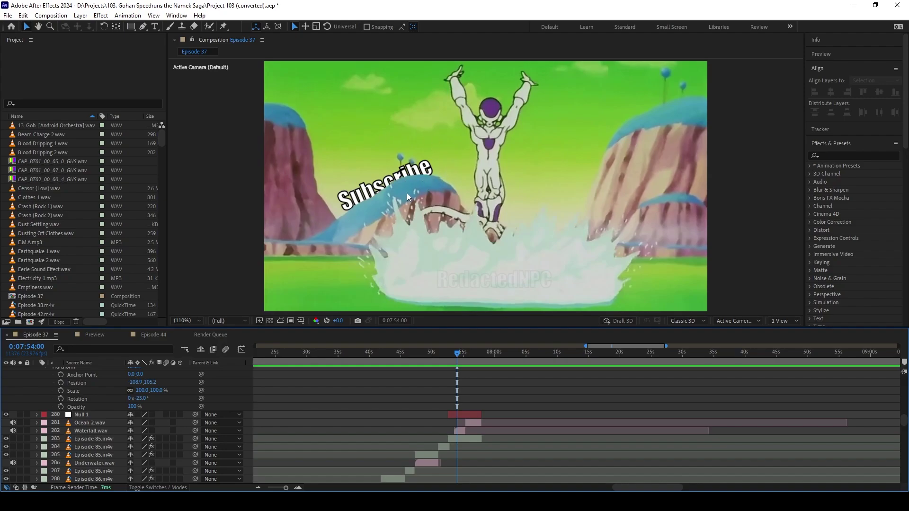
# - Undo the Subscribe layer's opacity change and collapse its properties
pyautogui.scroll(3, 478, 410)
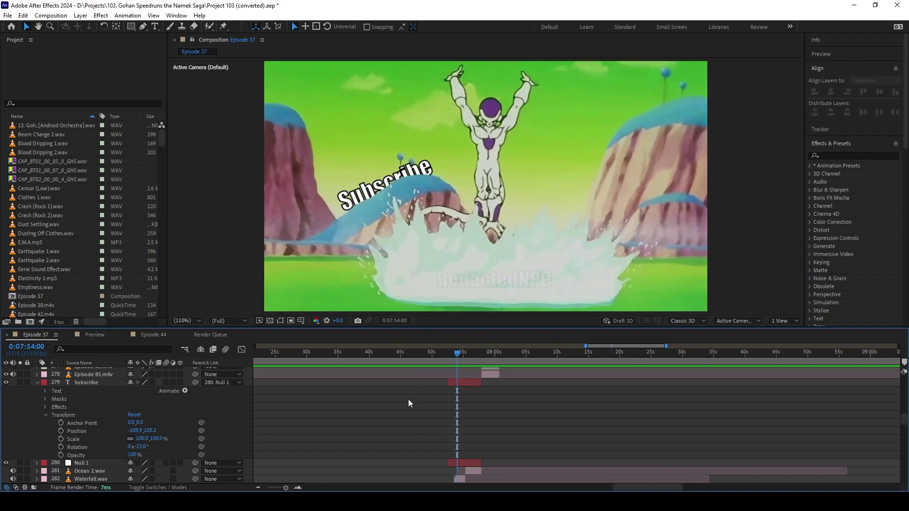
pyautogui.hotkey('ctrl', 'z')
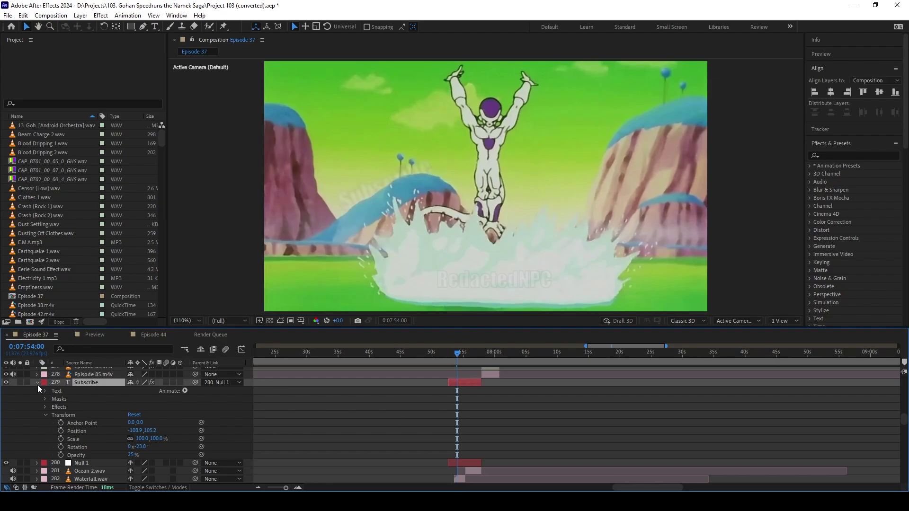
pyautogui.hotkey('ctrl', '`')
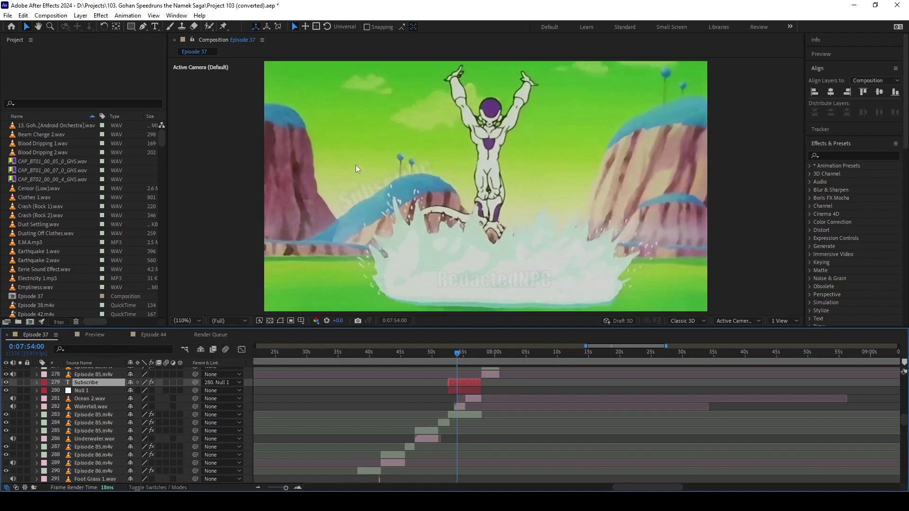
# - Scrub to 0:07:54:17 through the Episode 85.m4v shot beneath the Subscribe text, examining Frieza raising the water
pyautogui.moveTo(450, 354); pyautogui.dragTo(440, 354)
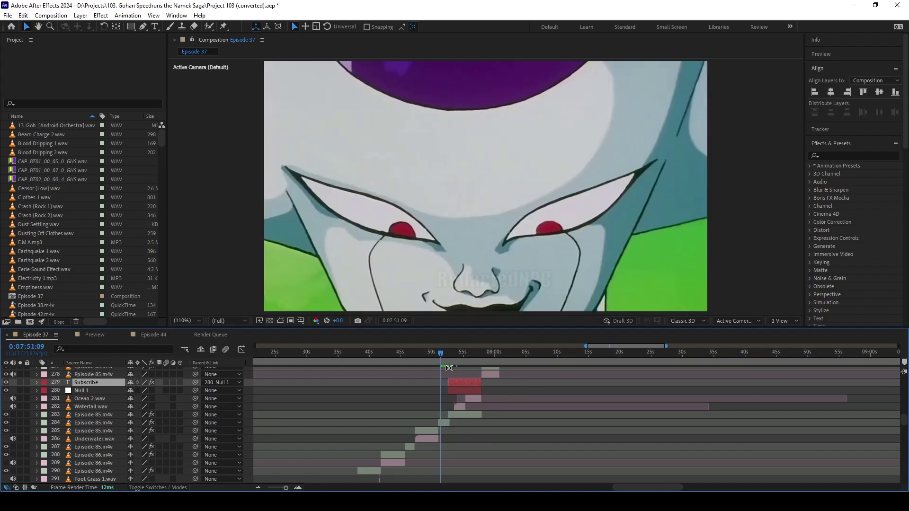
pyautogui.click(504, 390)
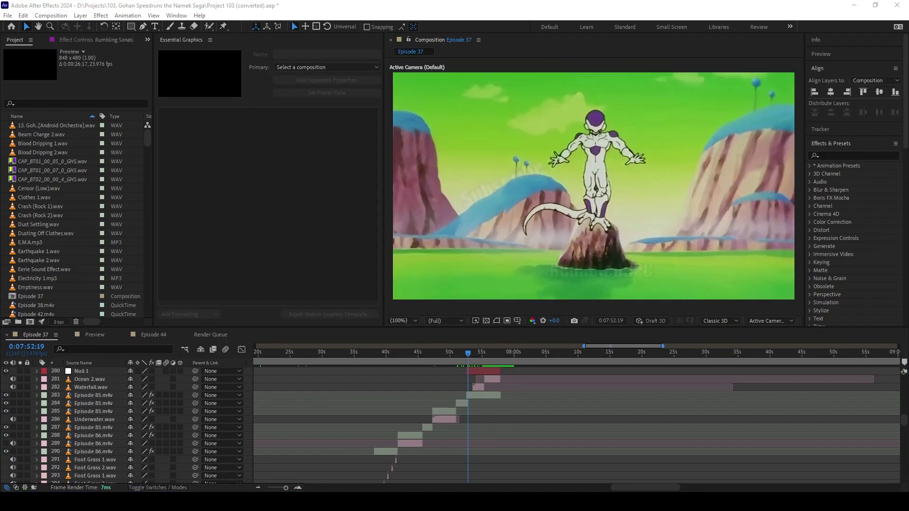
pyautogui.click(370, 391)
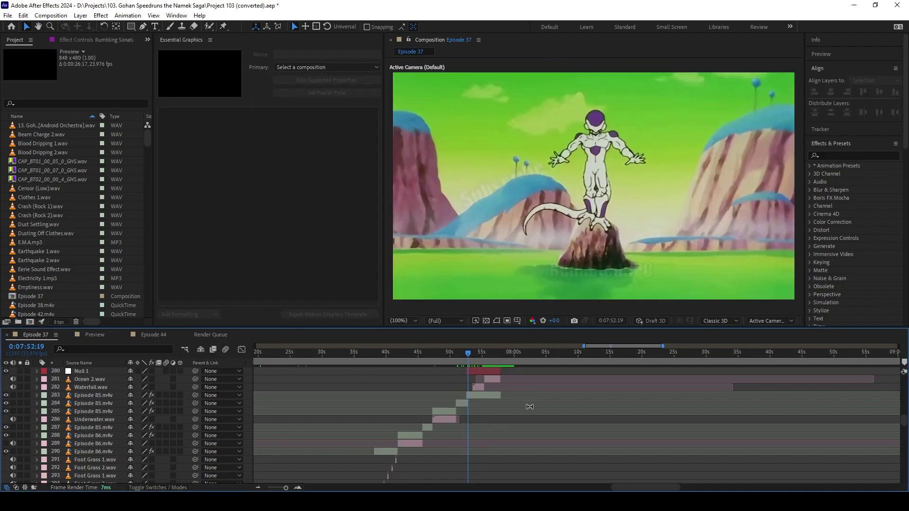
pyautogui.scroll(2, 529, 407)
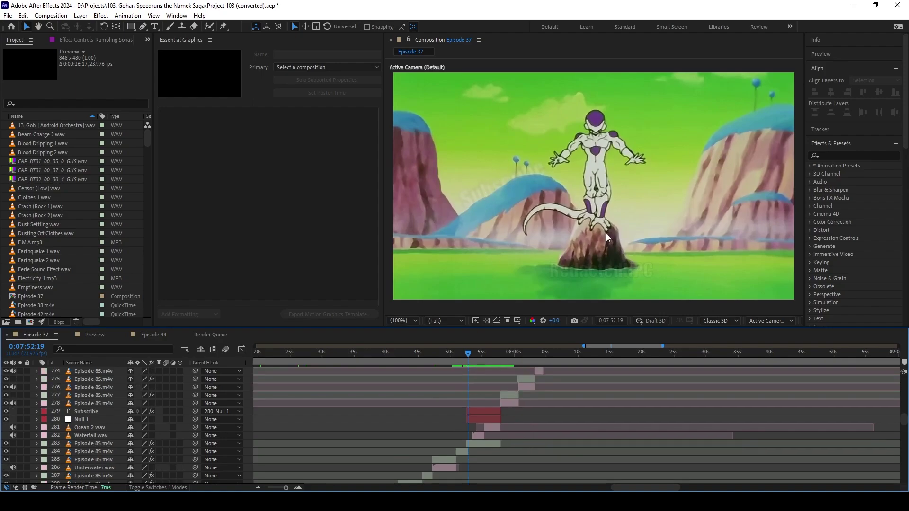
pyautogui.click(477, 442)
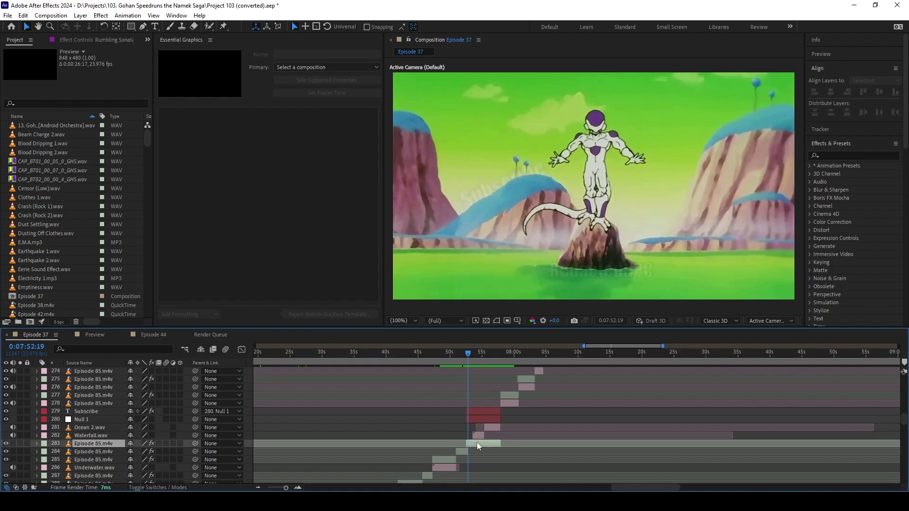
pyautogui.click(453, 357)
pyautogui.moveTo(453, 359); pyautogui.dragTo(481, 358)
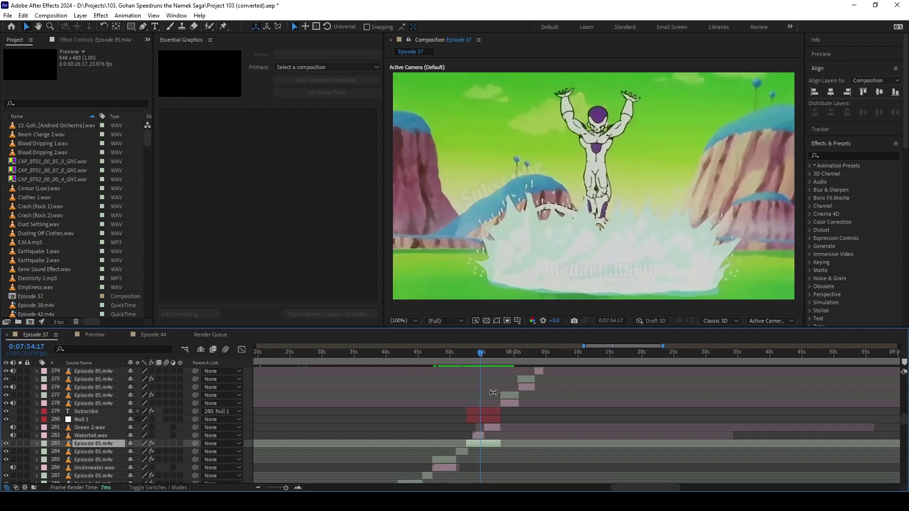
# - Return to 0:07:49:18 and play past 0:08:04, examining the Subscribe text, water sounds and following Episode 85.m4v clips
pyautogui.moveTo(483, 350); pyautogui.dragTo(448, 352)
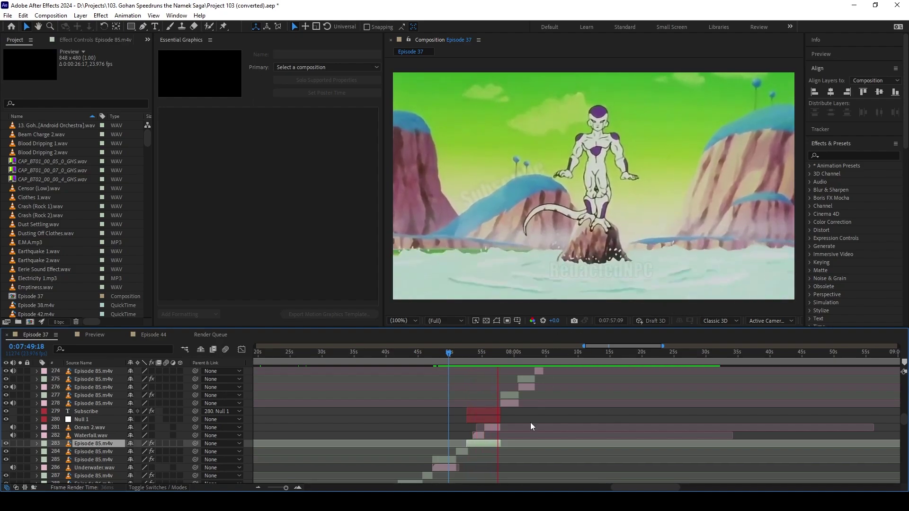
pyautogui.hscroll(2, 550, 412)
pyautogui.scroll(3, 533, 414)
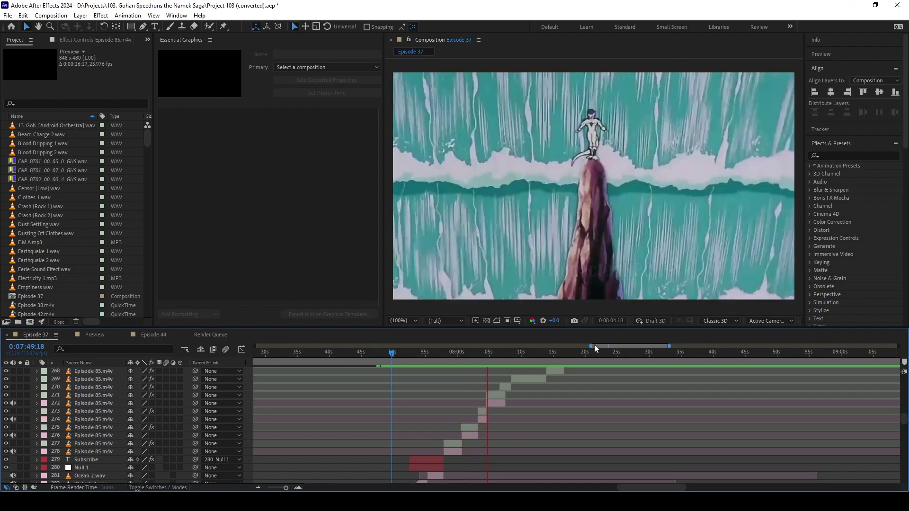
# - Play from 0:08:03:22 to 0:08:24:19, examining the Episode 85.m4v, Episode 65.m4v and Episode 83.m4v clips with the Frieza Walk and Ground Hit sounds
pyautogui.moveTo(495, 356); pyautogui.dragTo(481, 353)
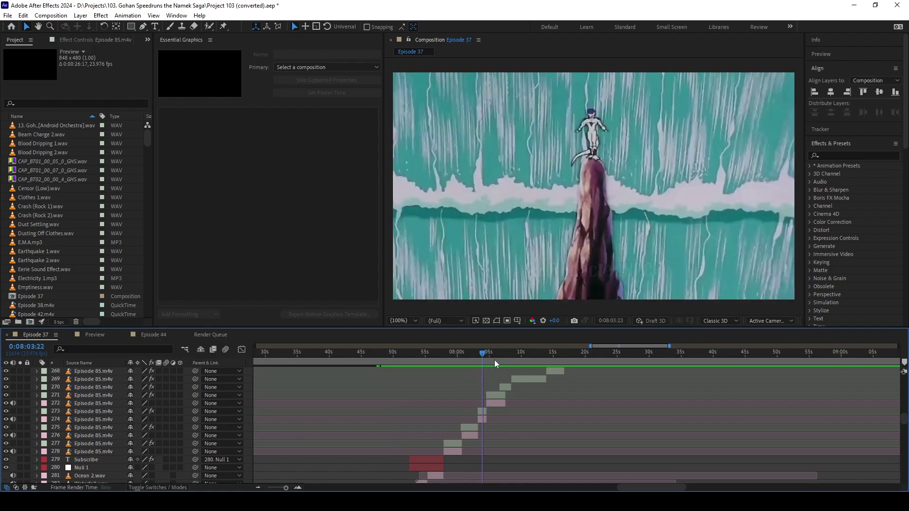
pyautogui.scroll(3, 493, 392)
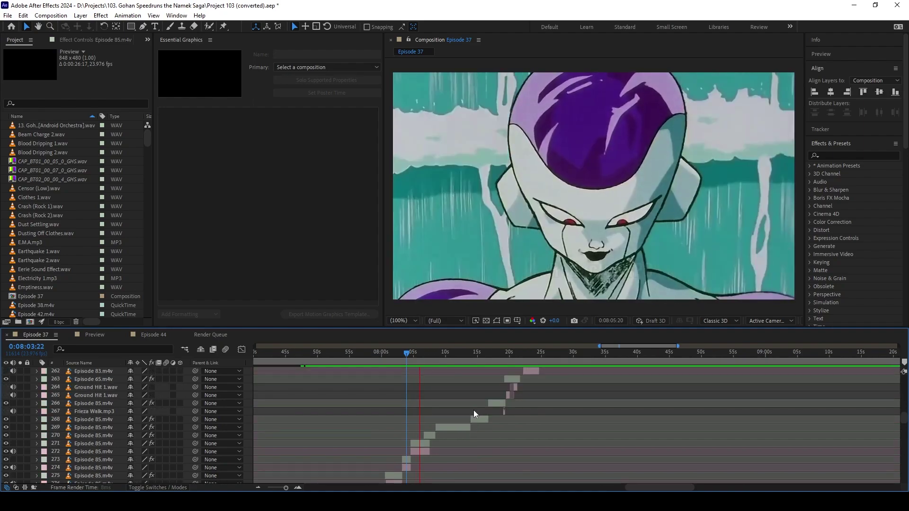
pyautogui.hscroll(2, 471, 411)
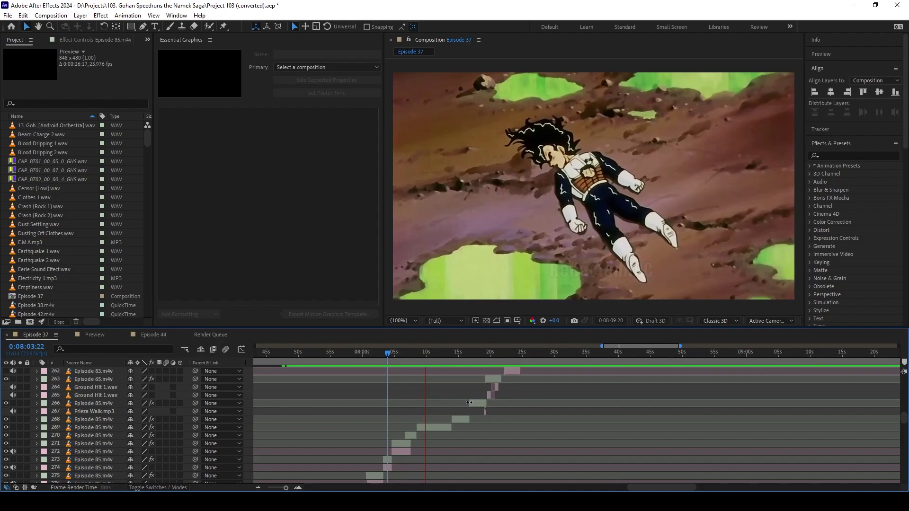
pyautogui.scroll(3, 470, 401)
pyautogui.hscroll(2, 470, 401)
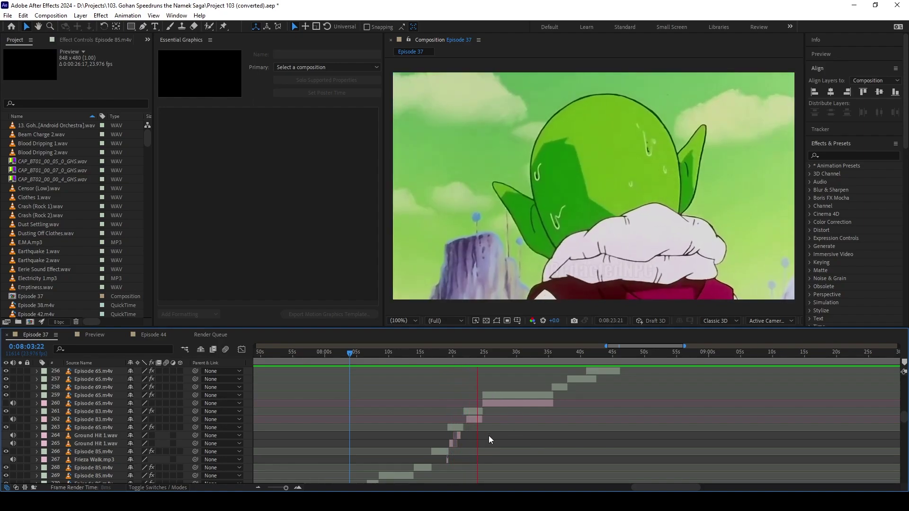
pyautogui.press('space')
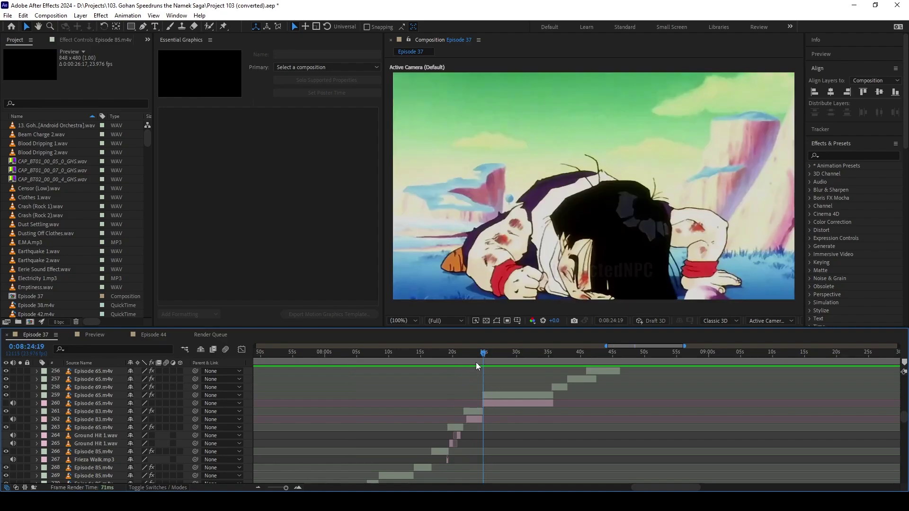
# - Return to 0:08:23:03 and play to 0:08:32:02, examining the Episode 83.m4v clip and the Episode 65.m4v shot of Gohan getting up
pyautogui.moveTo(478, 355); pyautogui.dragTo(473, 352)
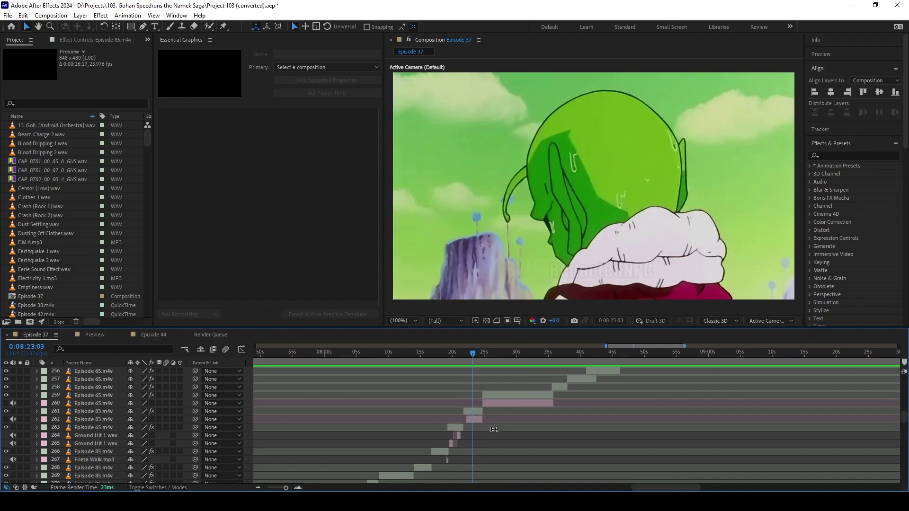
pyautogui.scroll(1, 499, 436)
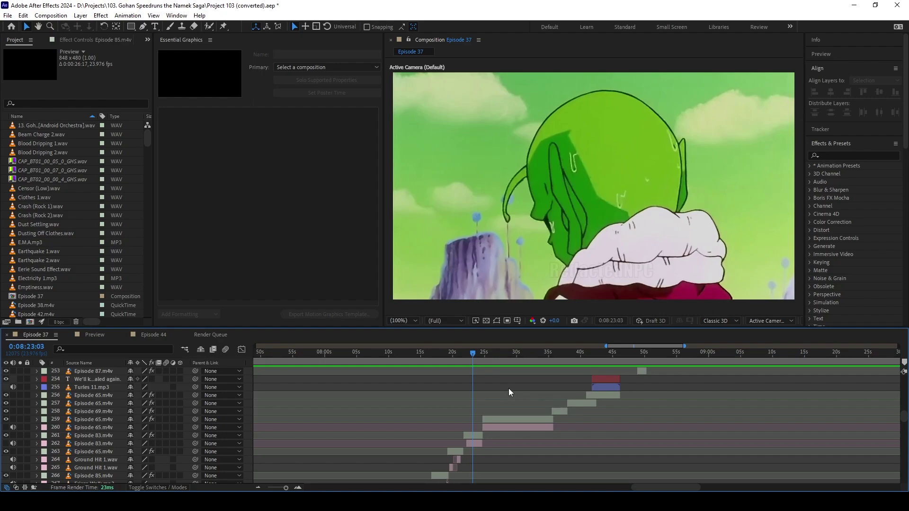
pyautogui.press('space')
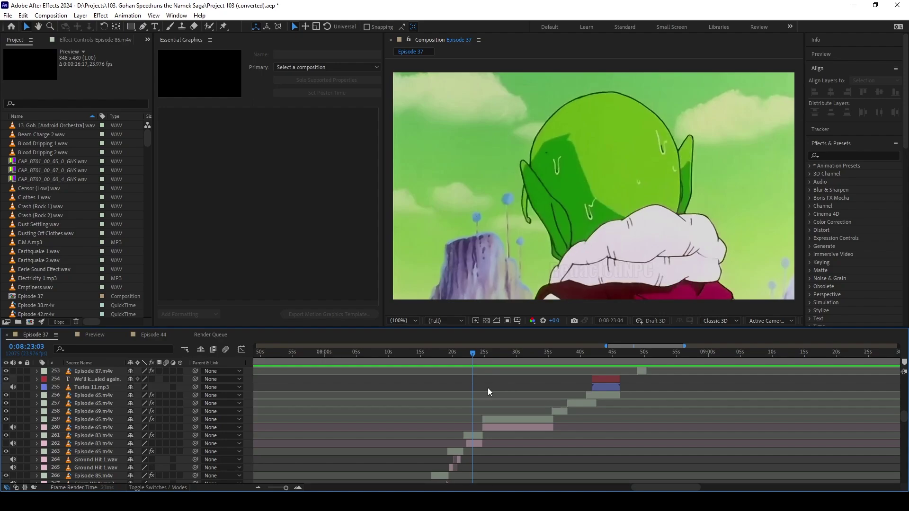
pyautogui.scroll(1, 469, 385)
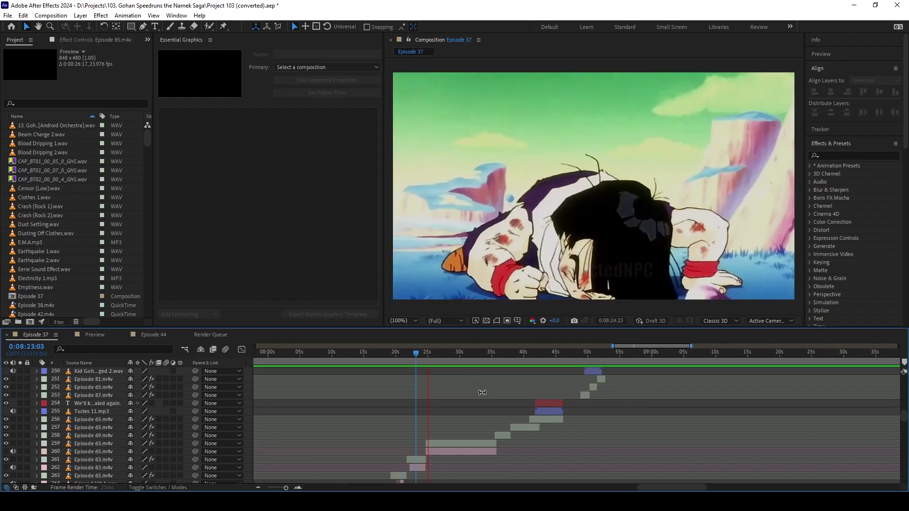
pyautogui.scroll(1, 475, 382)
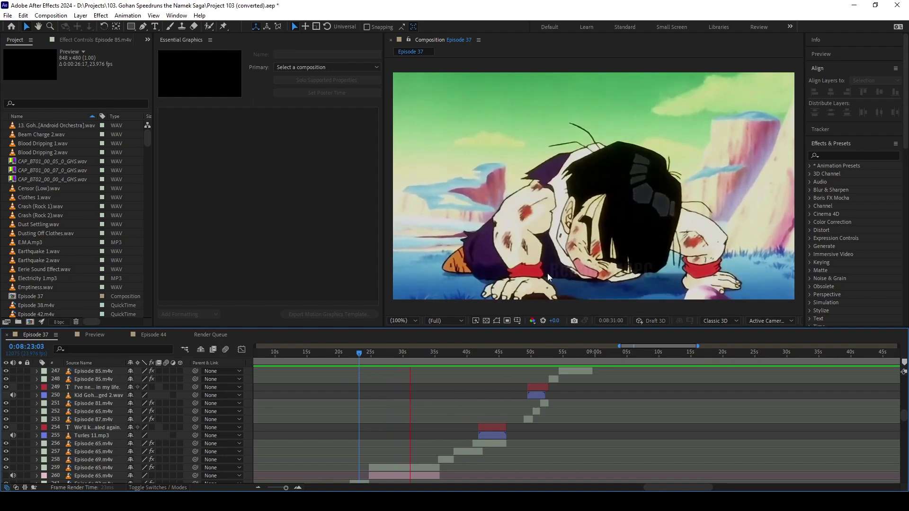
pyautogui.press('space')
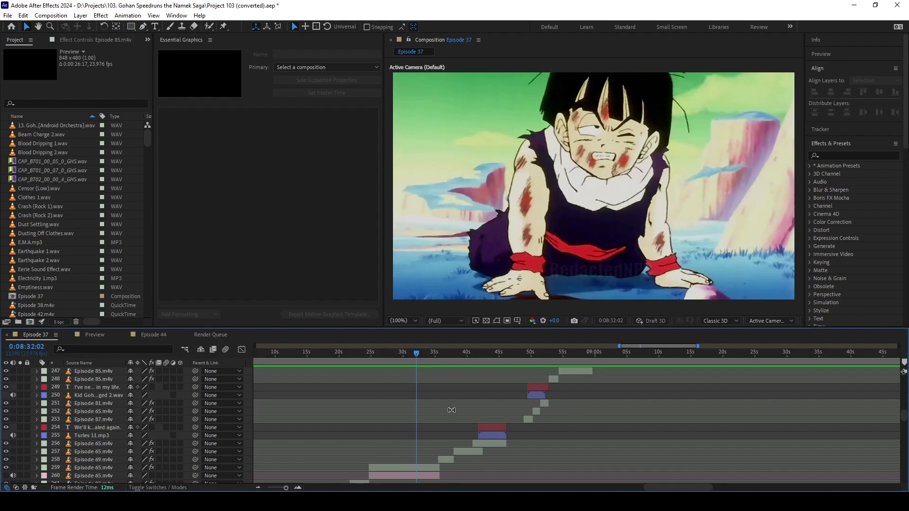
# - Play from 0:08:32:02 to 0:08:49:20, examining the "We'll kick it up a notch after you get healed again." subtitle and Turles 11.mp3 voice line
pyautogui.press('space')
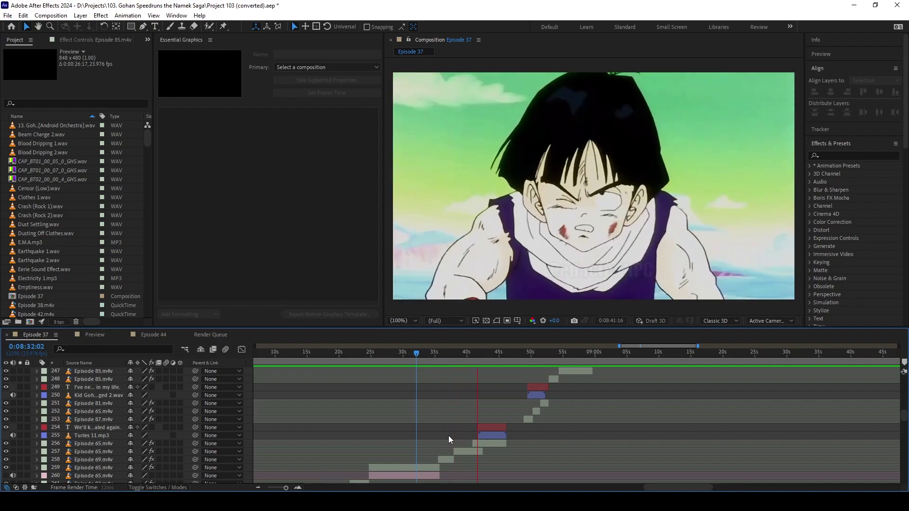
pyautogui.press('space')
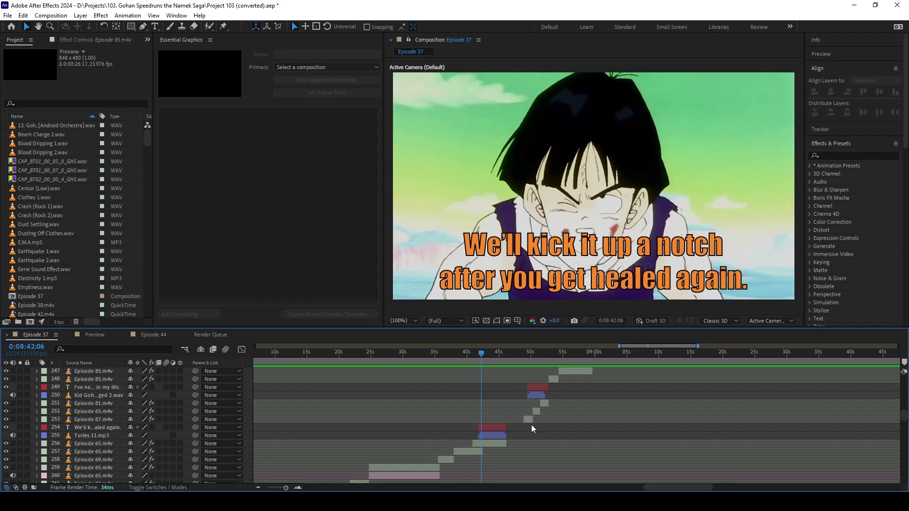
pyautogui.press('space')
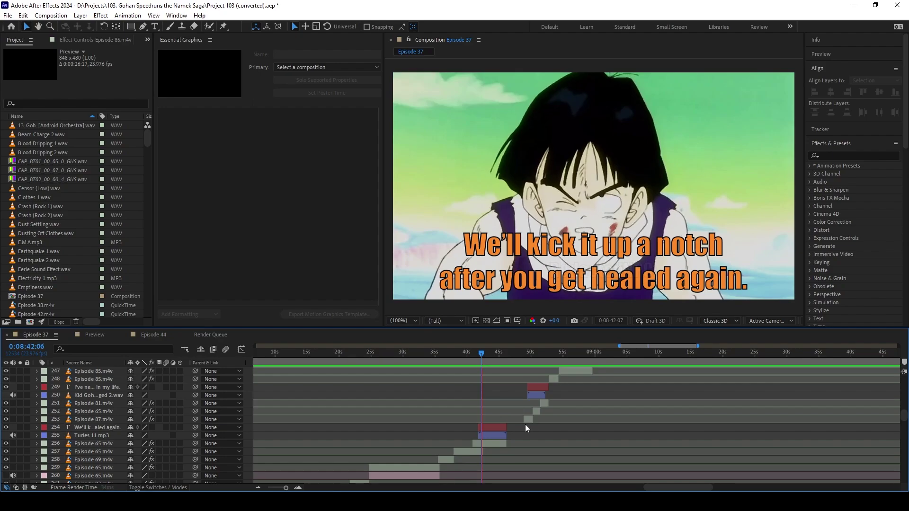
pyautogui.scroll(3, 516, 421)
pyautogui.hscroll(2, 502, 418)
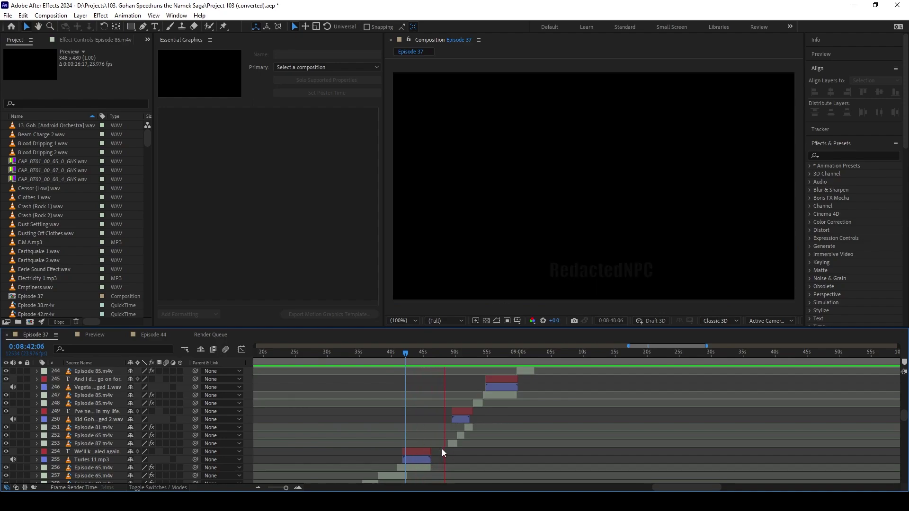
pyautogui.press('space')
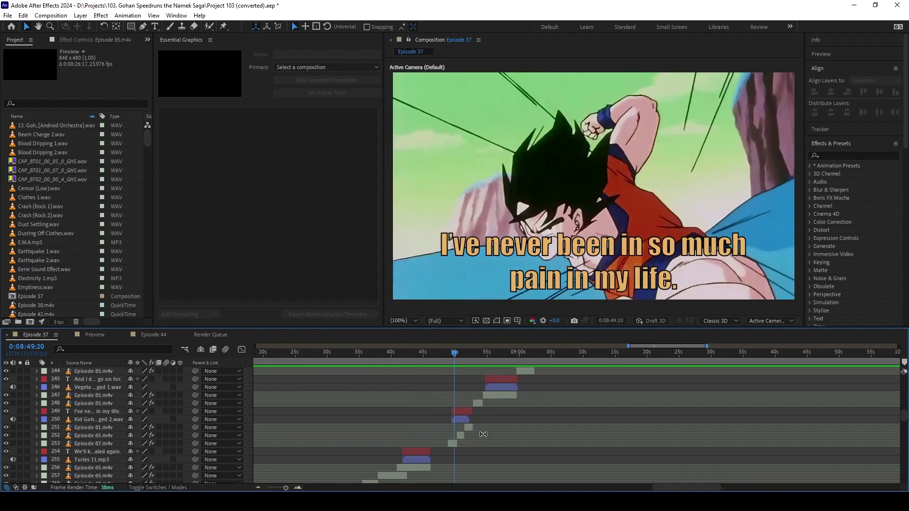
# - Locate and select the Rumbling Sonata music layer running at 0:08:49:20, and return to the scene's subtitle and clip layers
pyautogui.scroll(-7, 482, 434)
pyautogui.scroll(-7, 482, 434)
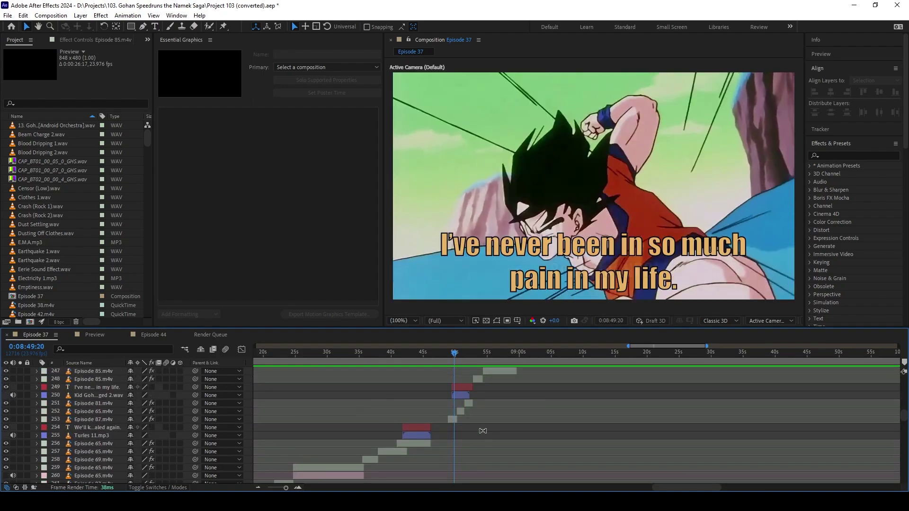
pyautogui.scroll(-20, 482, 428)
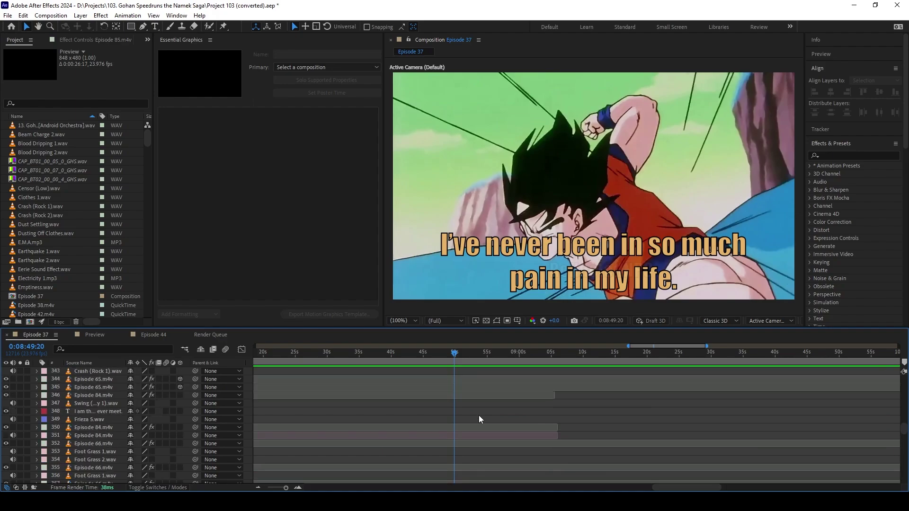
pyautogui.scroll(-7, 478, 416)
pyautogui.click(462, 413)
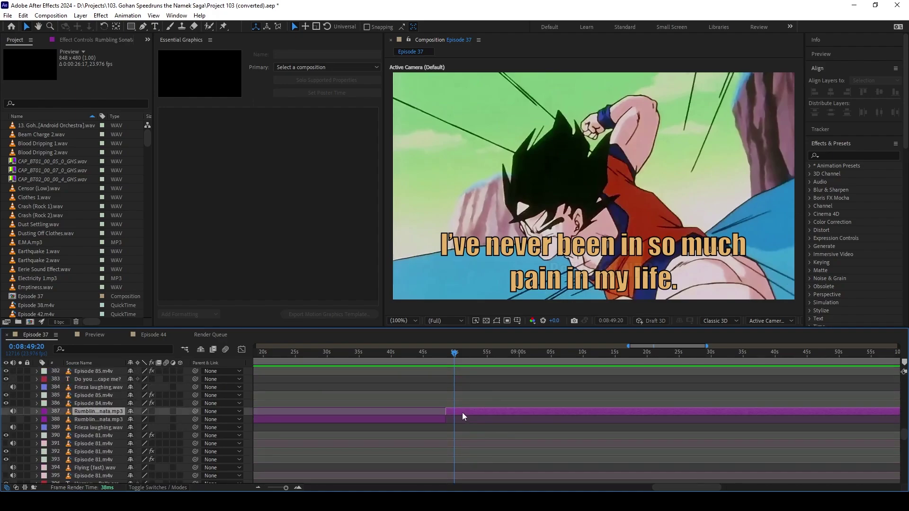
pyautogui.scroll(20, 442, 403)
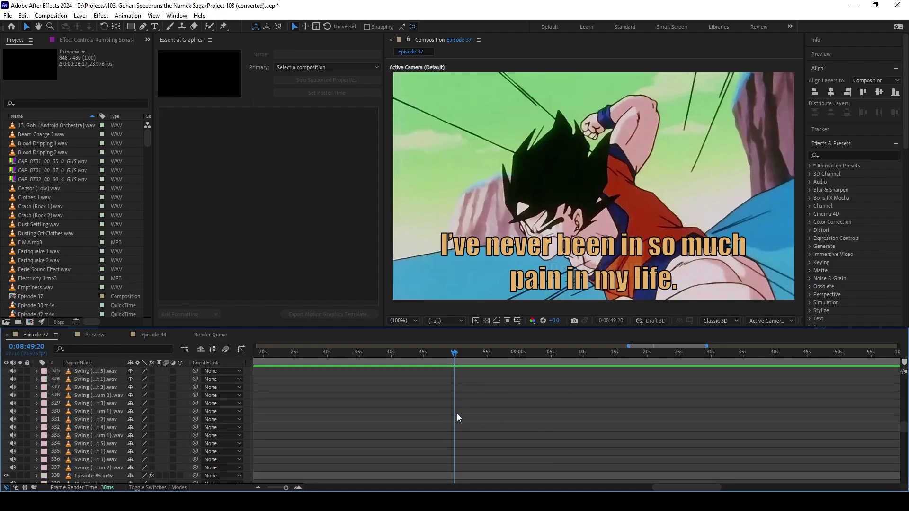
pyautogui.scroll(8, 482, 404)
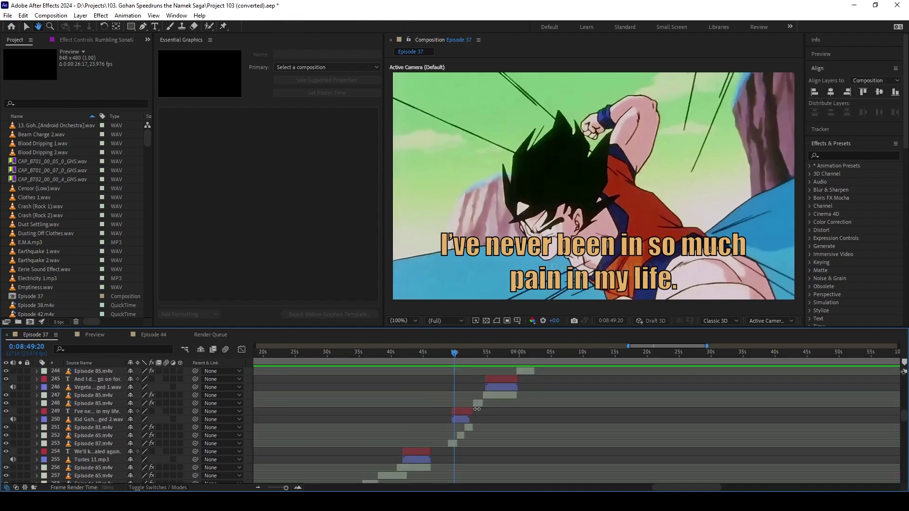
# - Play from 0:08:49:20 to 0:09:00:06, examining the "I've never been in so much pain in my life." subtitle and following Vegeta clips
pyautogui.press('space')
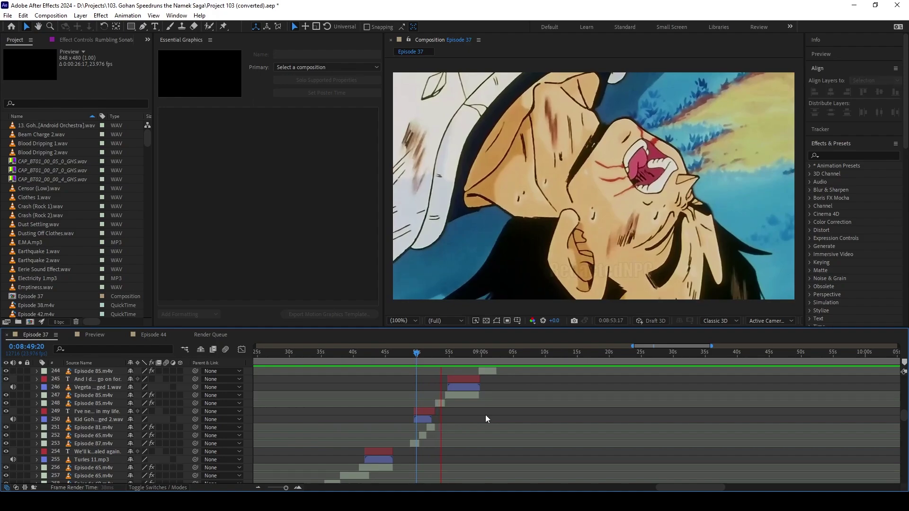
pyautogui.scroll(1, 485, 415)
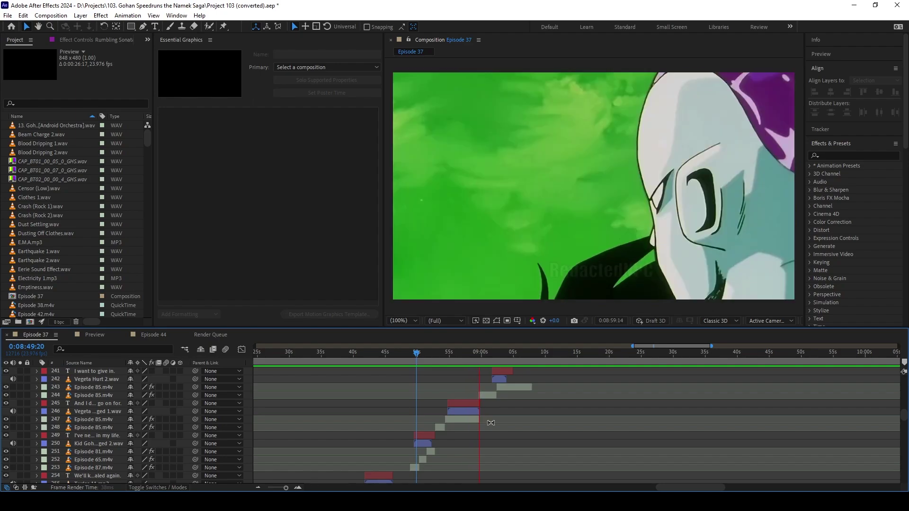
pyautogui.press('space')
# - Play from 0:09:00:06 to 0:09:11:18, examining the "I want to give in." and "But the only way to kill him..." subtitles with their voice lines
pyautogui.press('space')
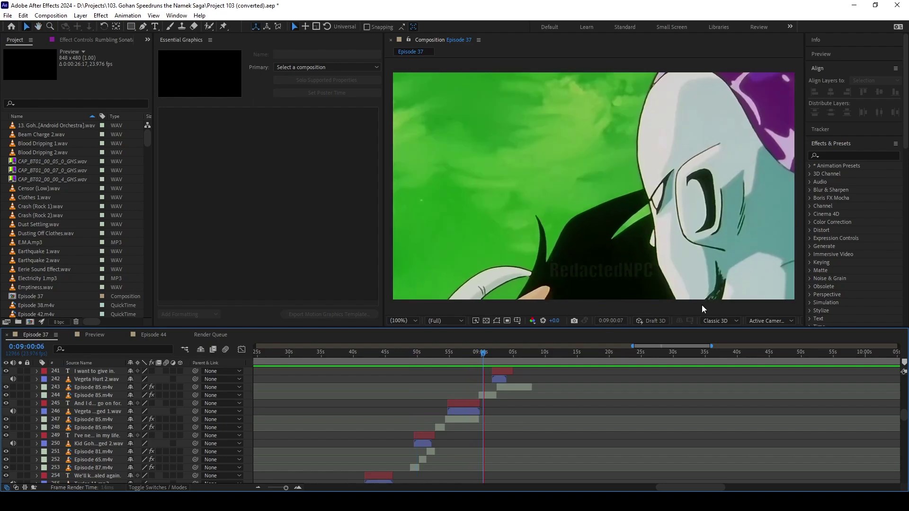
pyautogui.scroll(2, 529, 394)
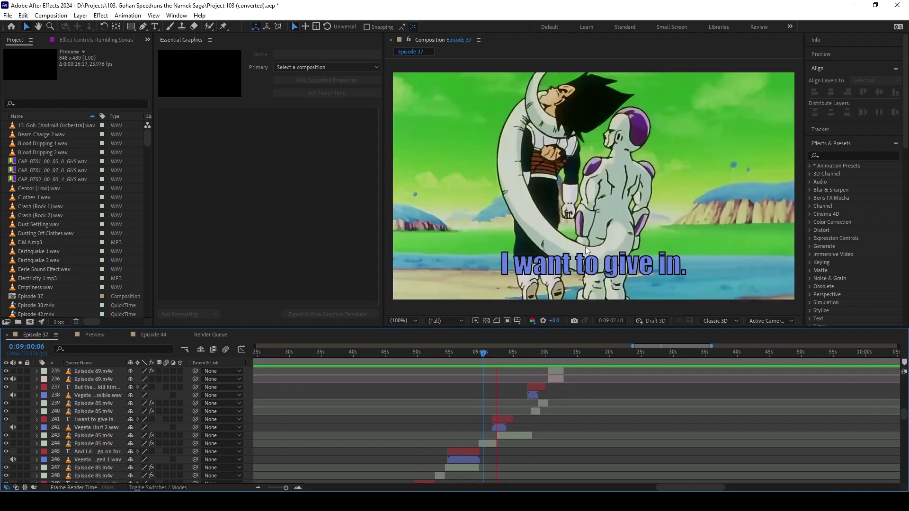
pyautogui.scroll(1, 572, 400)
pyautogui.hscroll(3, 522, 410)
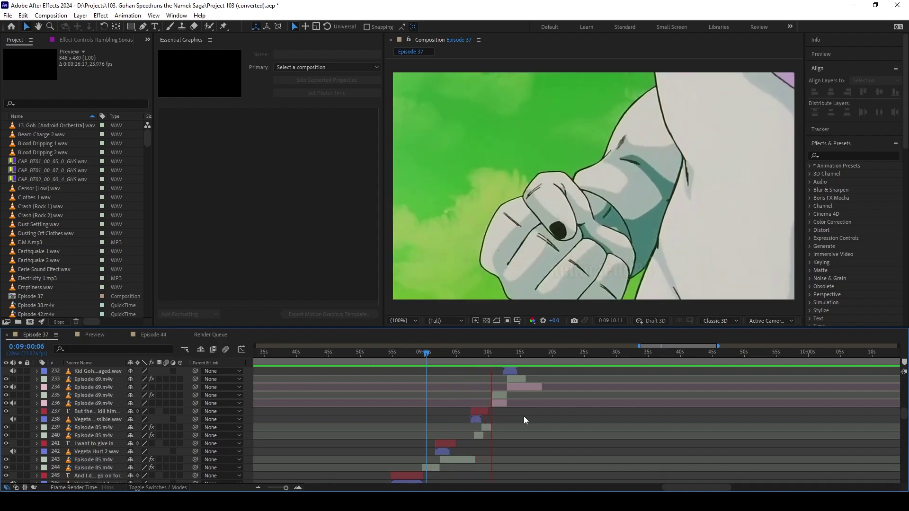
pyautogui.press('space')
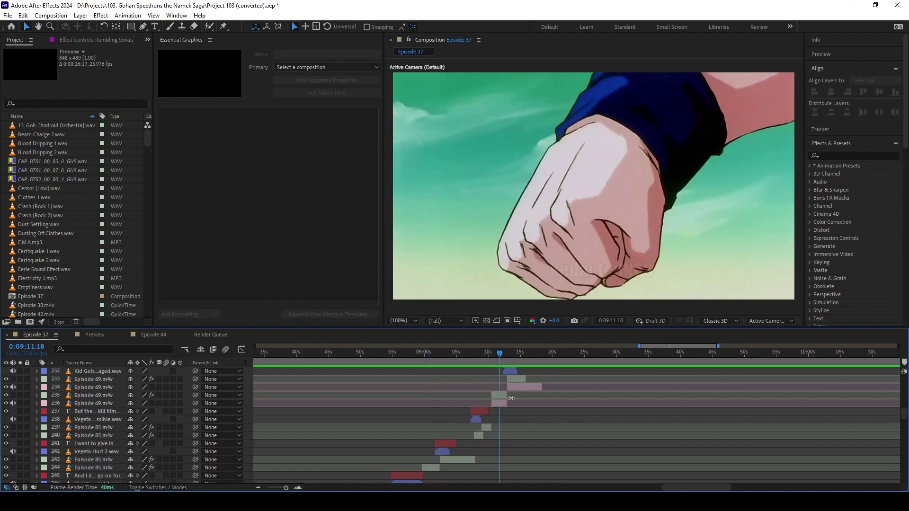
# - Play to 0:09:13:22 and compare the "...is with Zenkai." shot with the "But the only way to kill him..." shot at 0:09:08:03
pyautogui.press('space')
pyautogui.scroll(1, 521, 408)
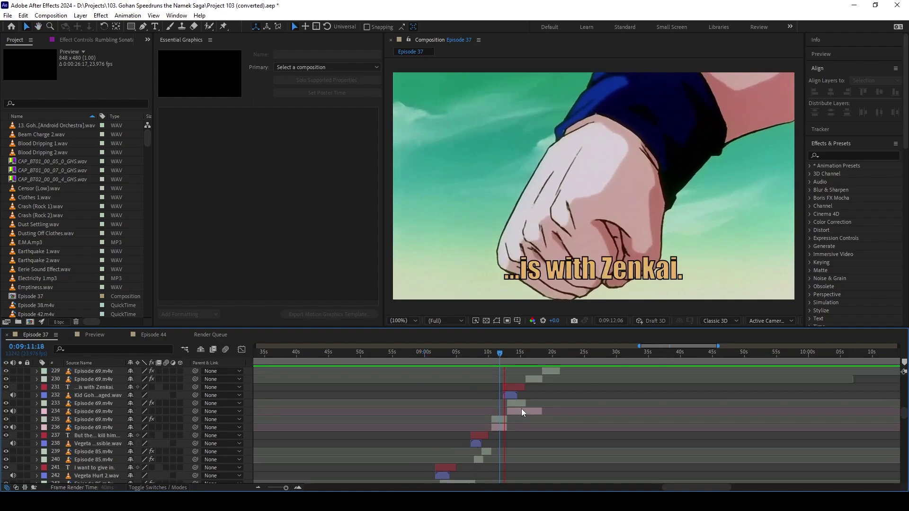
pyautogui.press('space')
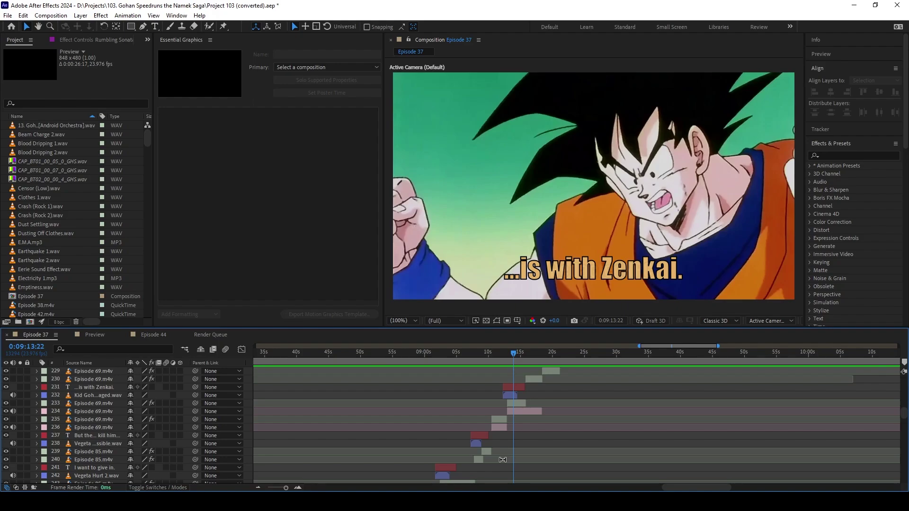
pyautogui.click(476, 354)
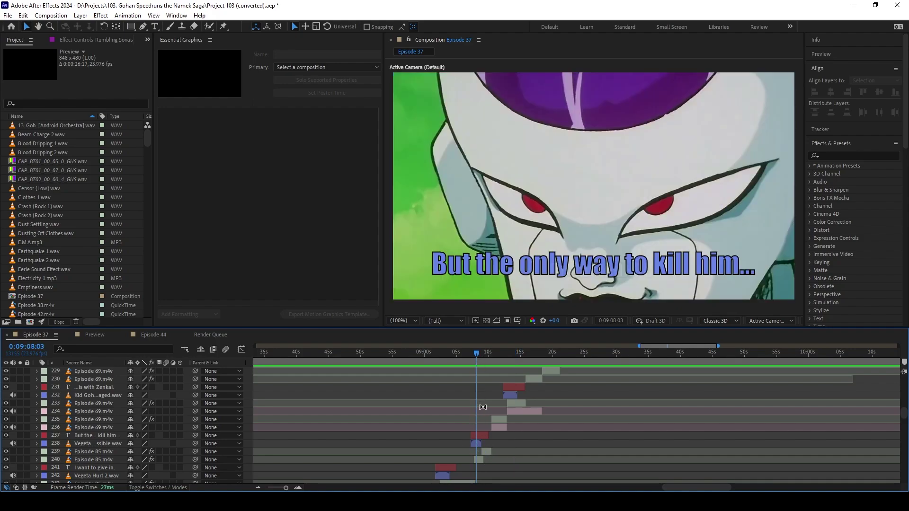
pyautogui.click(513, 354)
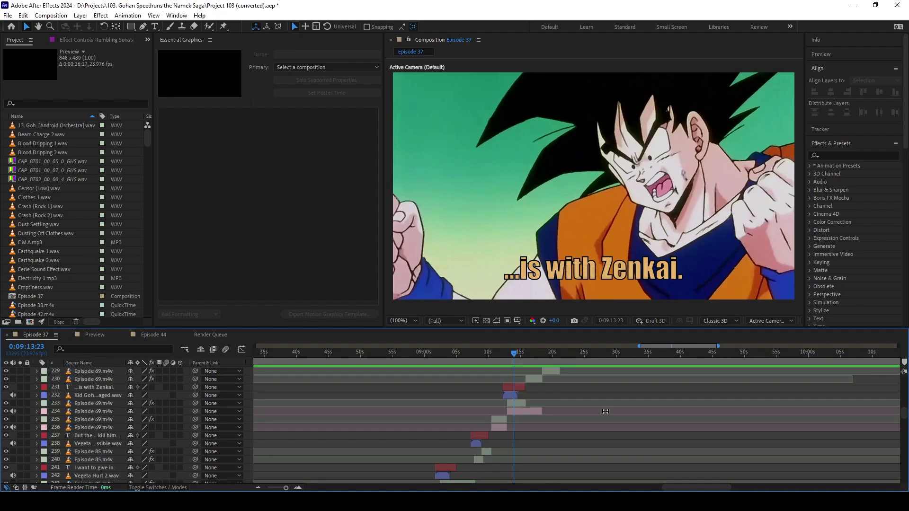
# - Play on to 0:09:37:11, examining the "When he's done, I'll be stronger for it." and "I have to endure it!" subtitles and their clips
pyautogui.press('space')
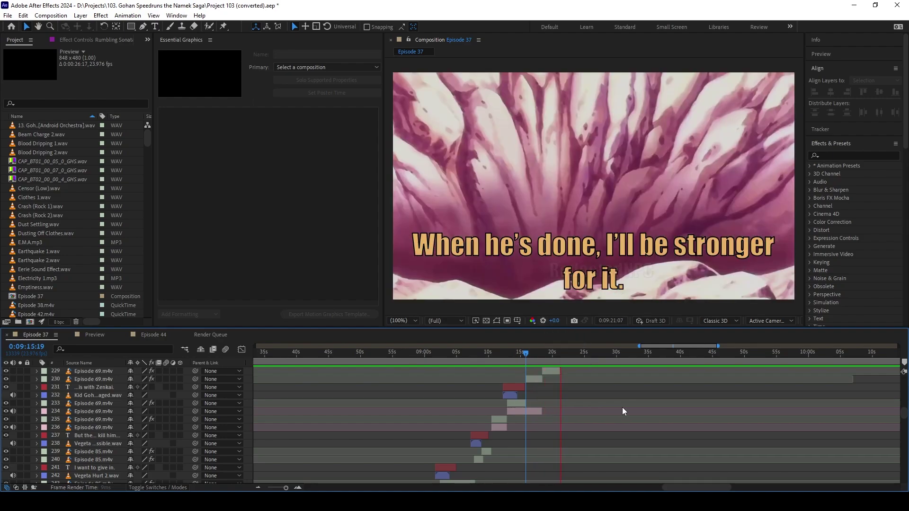
pyautogui.scroll(4, 622, 407)
pyautogui.hscroll(2, 607, 424)
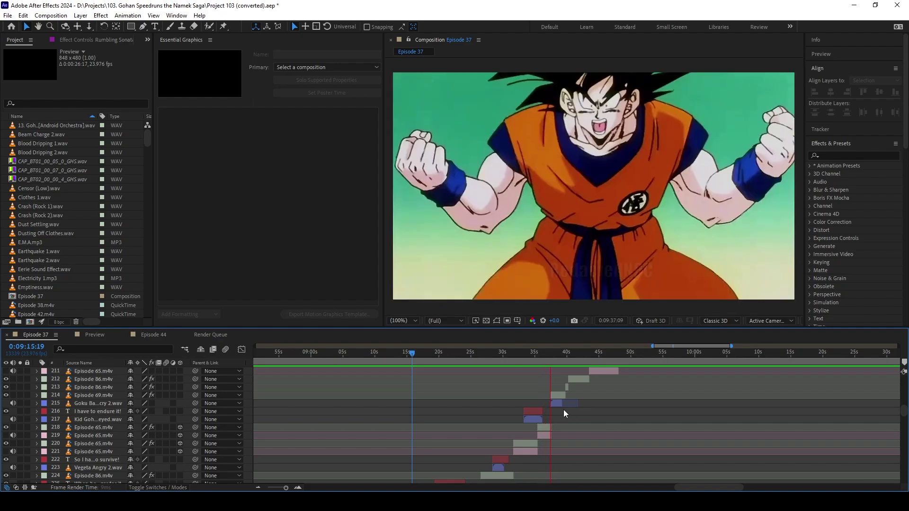
pyautogui.press('space')
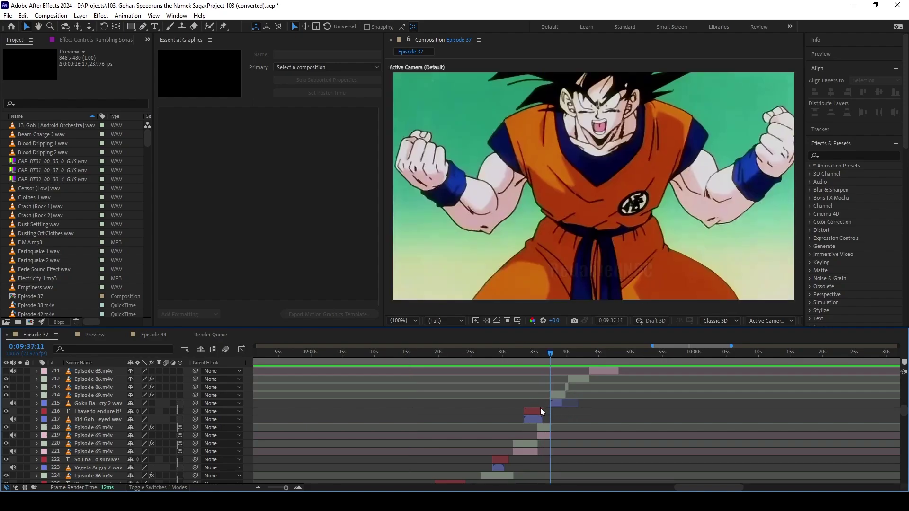
# - Select the Goku battle cry 2 voice layer and play it from 0:09:37:11 over the Episode 69.m4v clip
pyautogui.scroll(1, 540, 411)
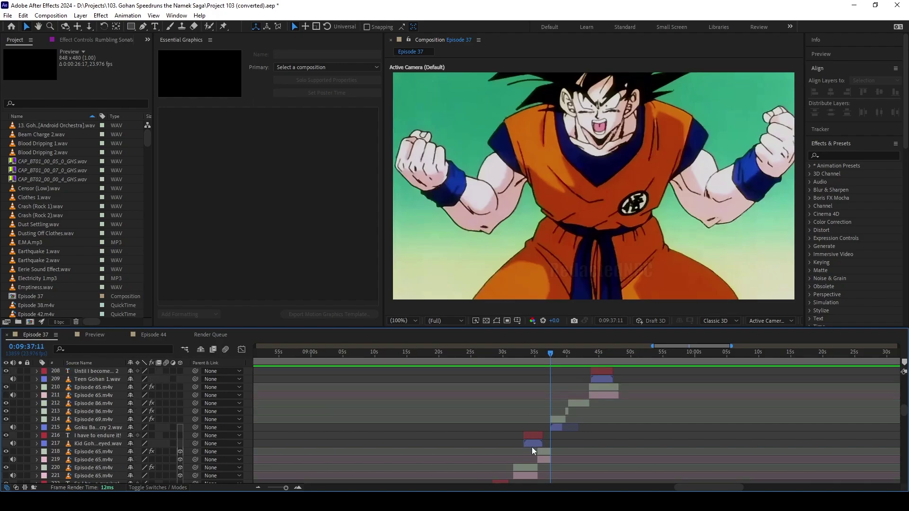
pyautogui.click(556, 428)
pyautogui.scroll(3, 558, 434)
pyautogui.hscroll(3, 558, 428)
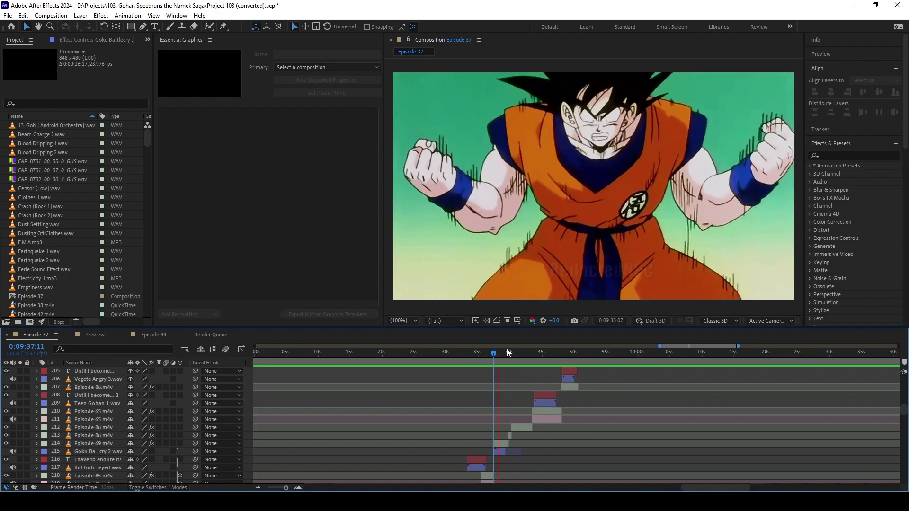
# - Replay from 0:09:37:03, examining the Goku and Episode 86 clips and the first "Until I become..." subtitle with its Teen Gohan voice line
pyautogui.click(492, 358)
pyautogui.moveTo(492, 359); pyautogui.dragTo(492, 360)
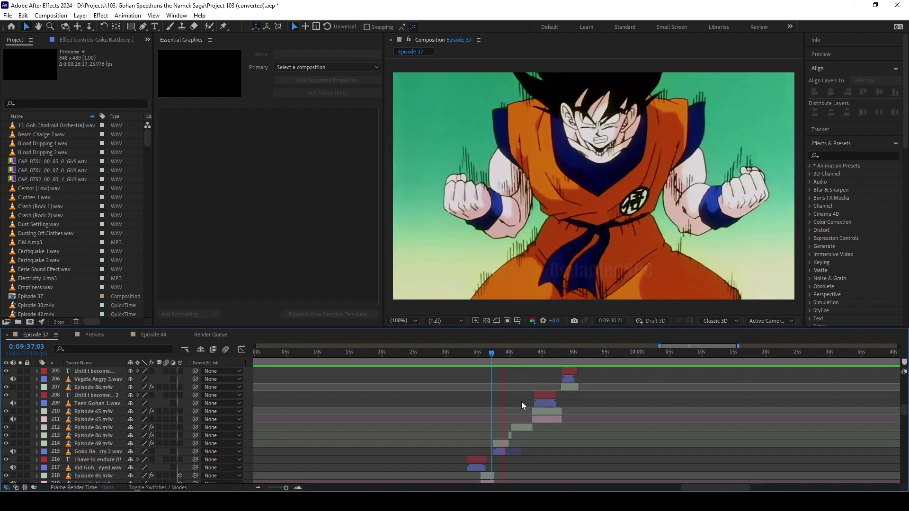
pyautogui.hscroll(2, 531, 408)
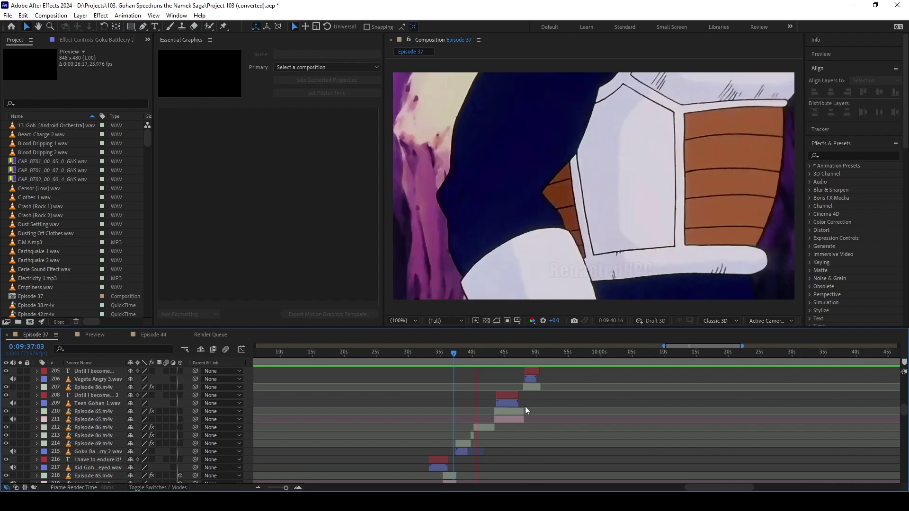
pyautogui.scroll(1, 527, 410)
pyautogui.hscroll(2, 524, 410)
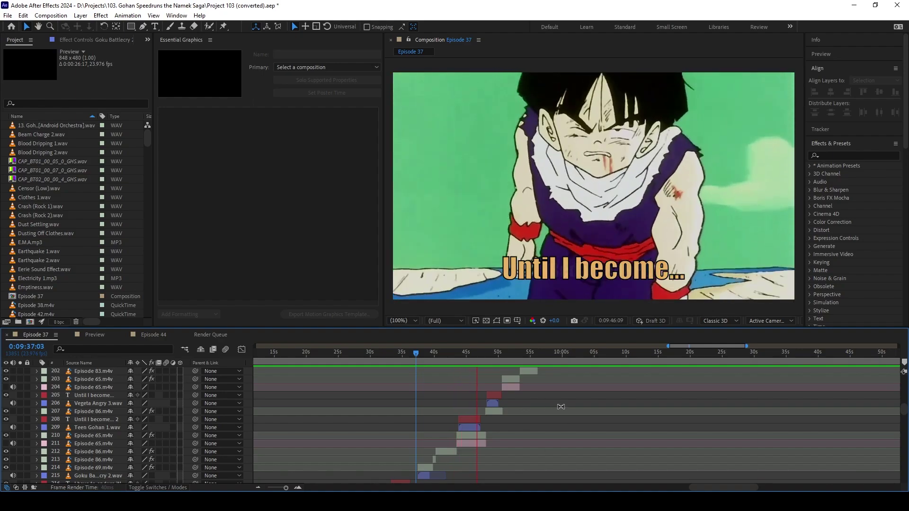
# - Play on to 0:09:59:22, examining the Vegeta "Until I become..." and "...a Super Saiyan!" subtitles with their clips and voice lines
pyautogui.scroll(1, 532, 421)
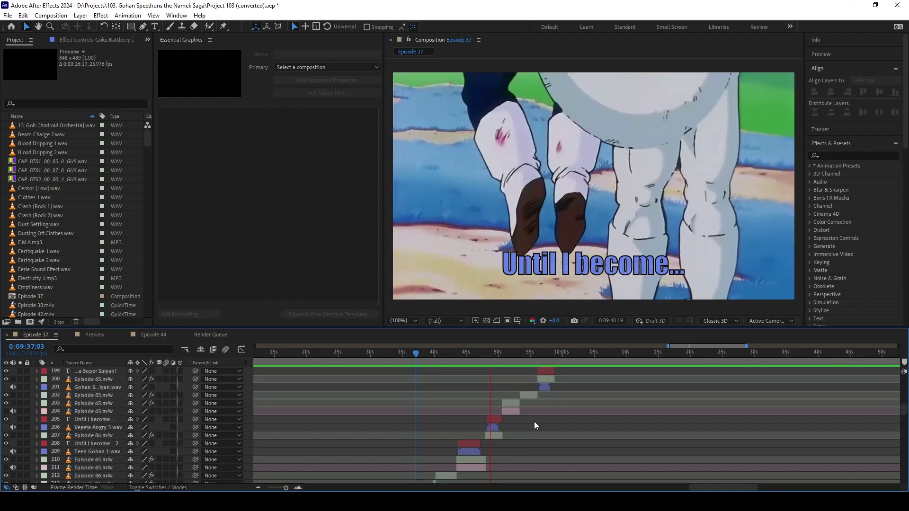
pyautogui.scroll(1, 535, 445)
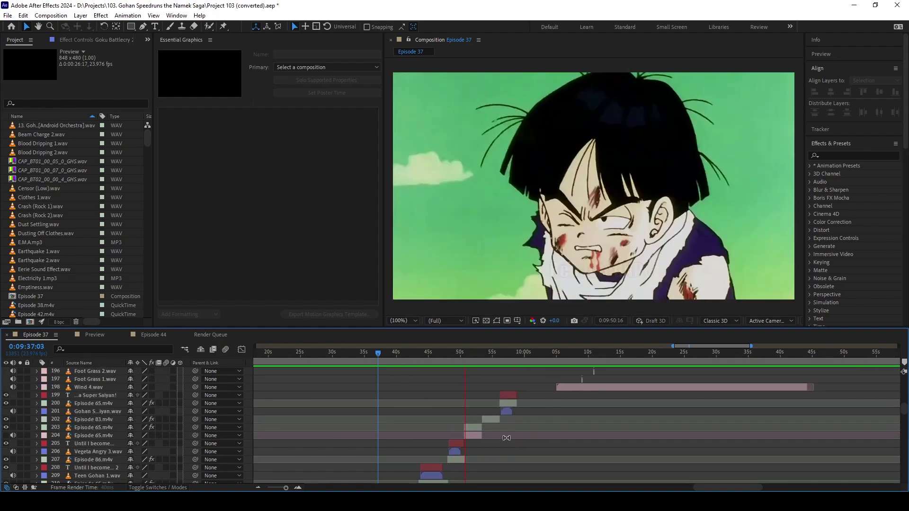
pyautogui.scroll(1, 512, 438)
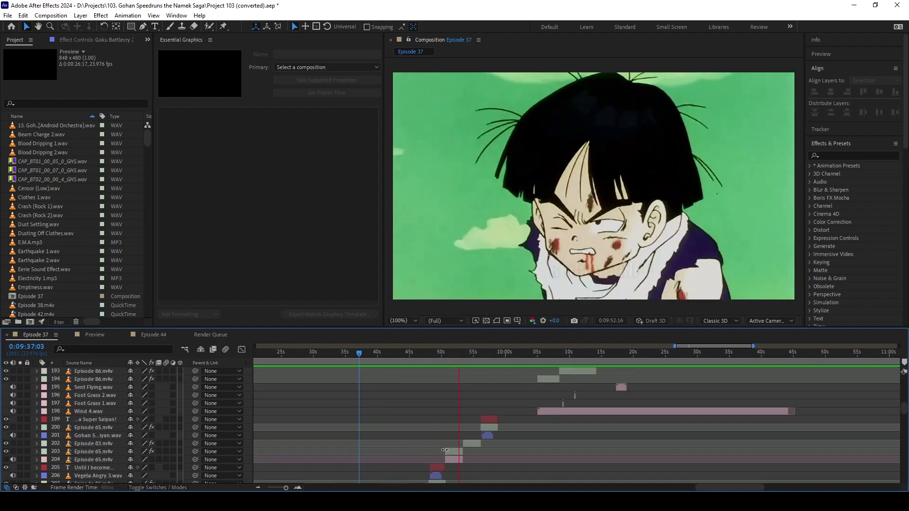
pyautogui.scroll(-1, 438, 470)
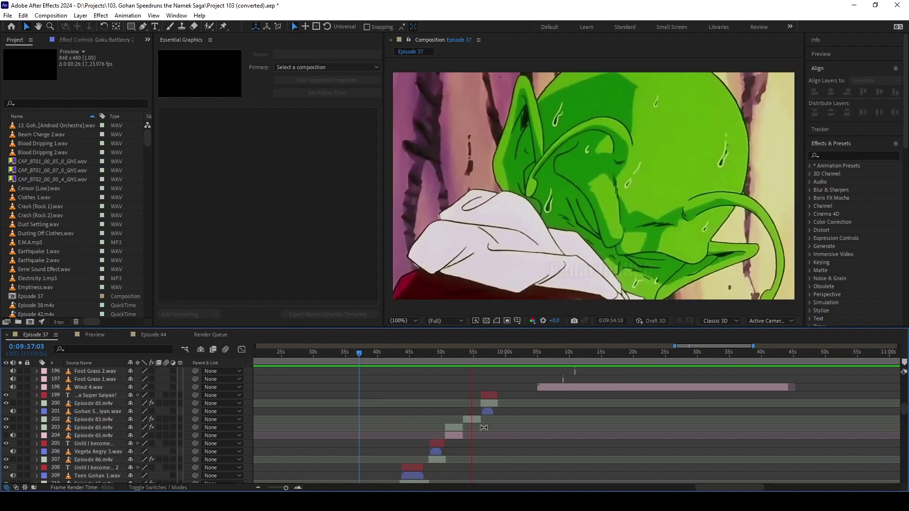
pyautogui.scroll(1, 488, 423)
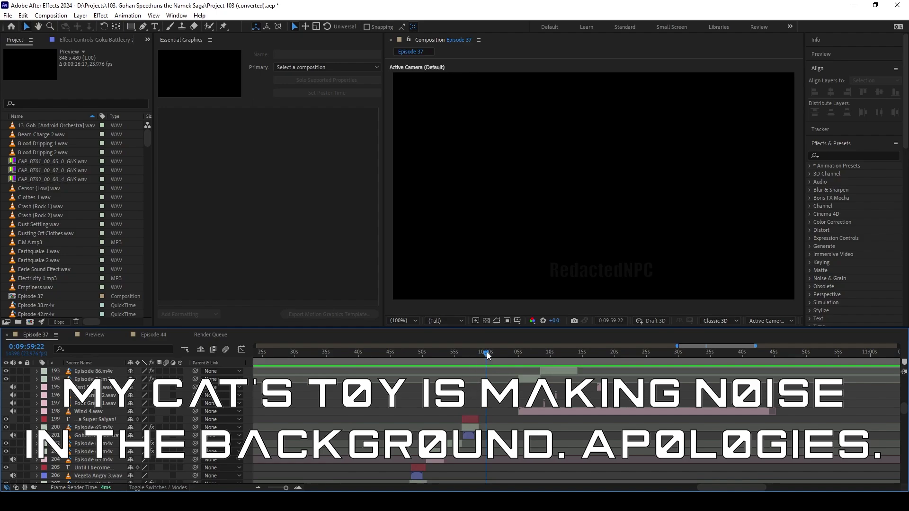
# - Go to 0:10:05:00 and examine the Episode 86.m4v clips with their wind, grass footstep, crash and ground hit sound layers
pyautogui.moveTo(489, 355); pyautogui.dragTo(519, 378)
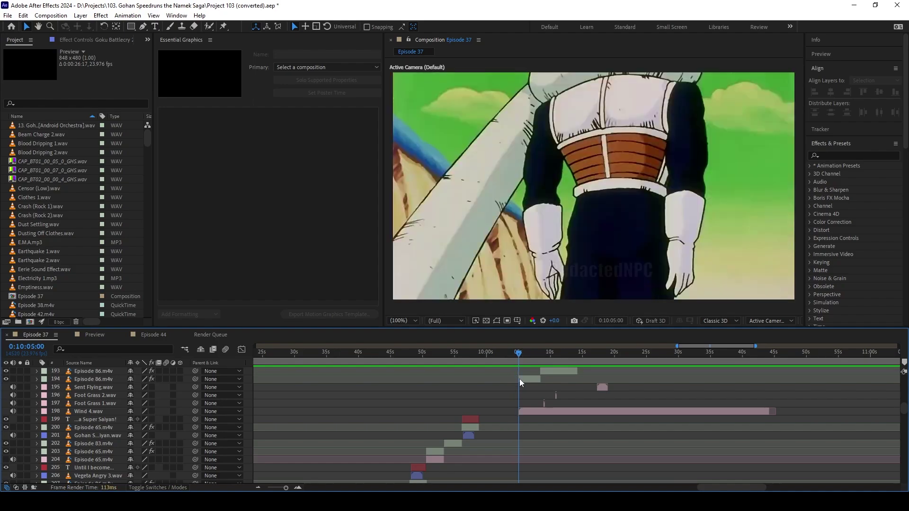
pyautogui.scroll(1, 556, 419)
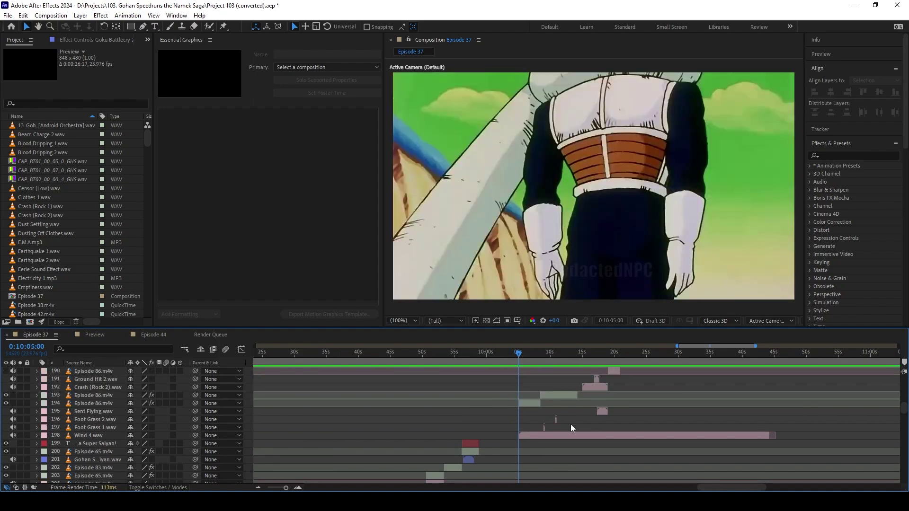
pyautogui.scroll(1, 570, 424)
pyautogui.hscroll(2, 572, 416)
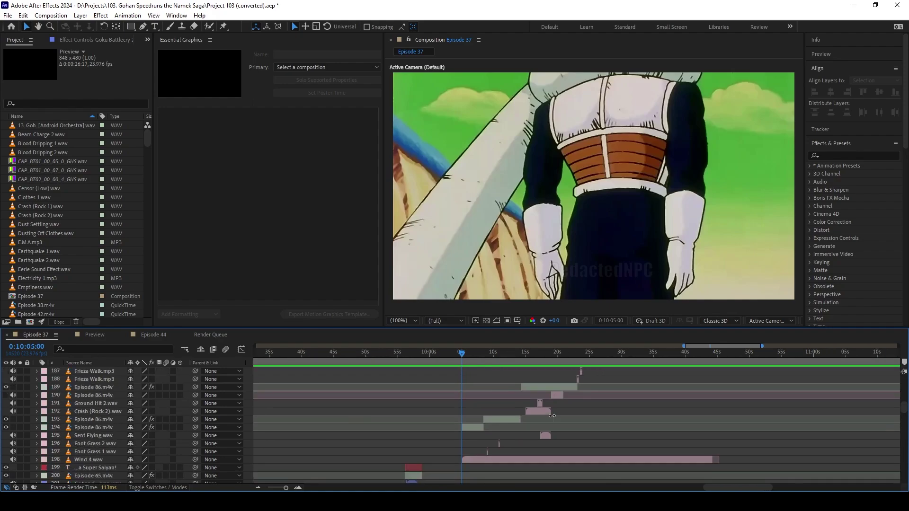
pyautogui.hscroll(1, 552, 415)
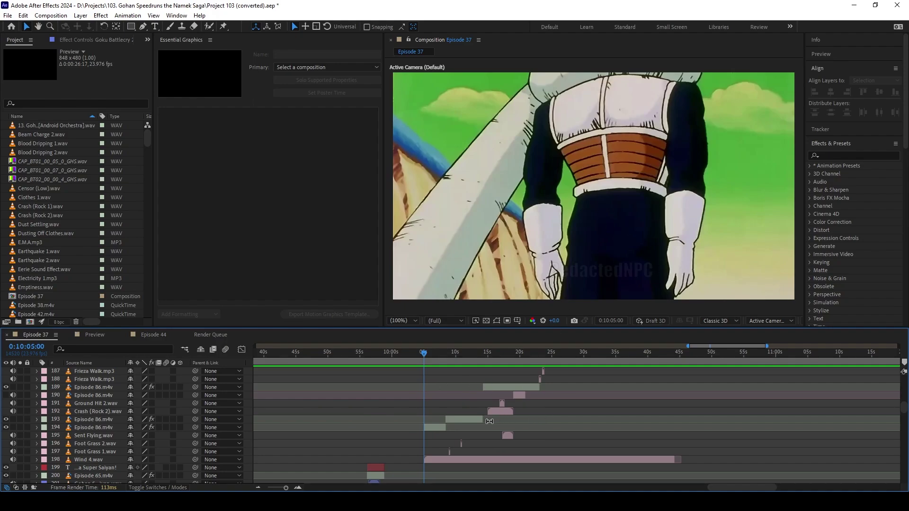
pyautogui.hscroll(-3, 490, 421)
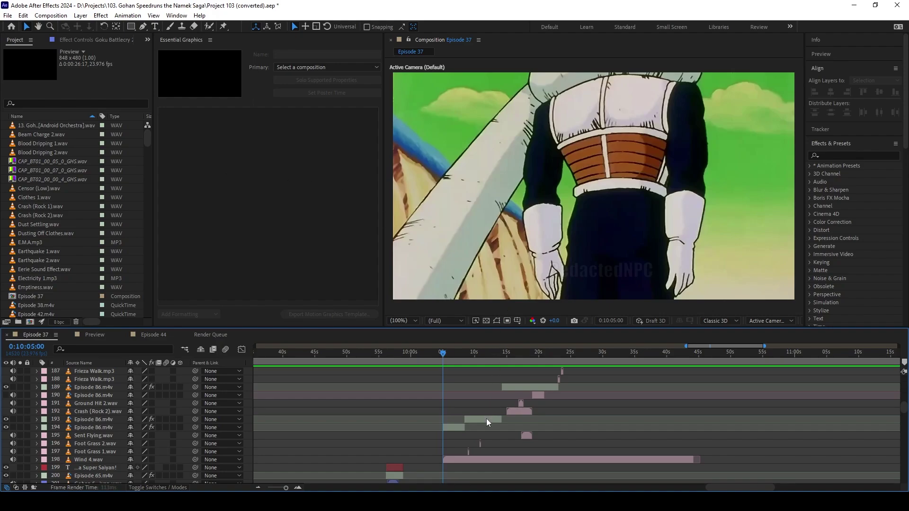
# - Select the purple "Way Back Then" music layer that starts near 0:10:44 and mute its audio
pyautogui.hscroll(5, 451, 419)
pyautogui.scroll(6, 474, 426)
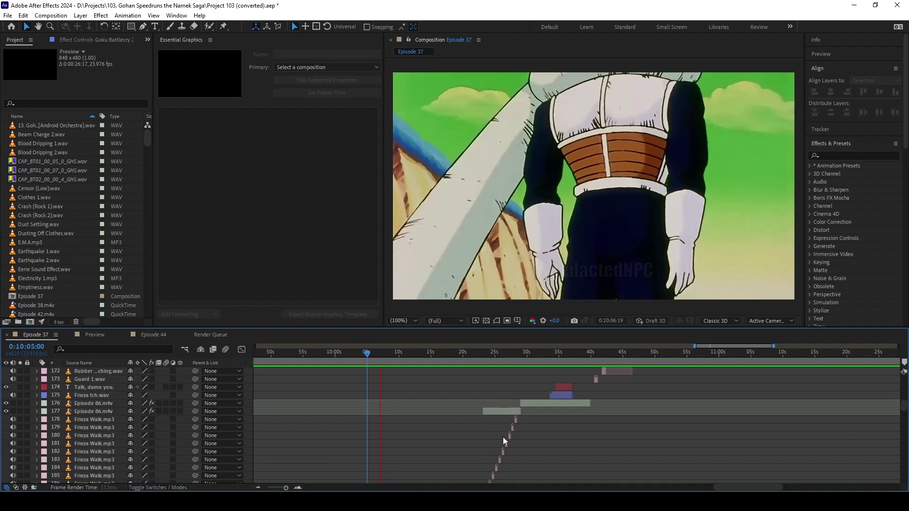
pyautogui.scroll(1, 494, 440)
pyautogui.click(641, 403)
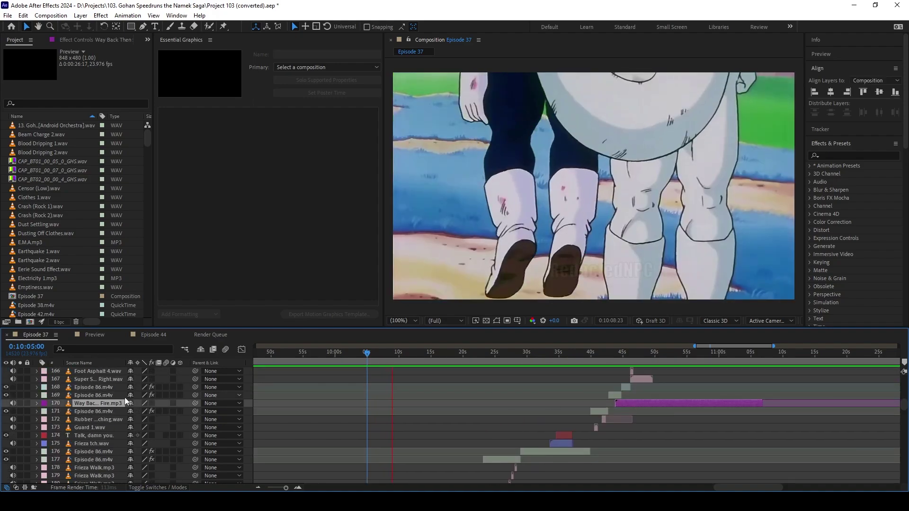
pyautogui.click(13, 403)
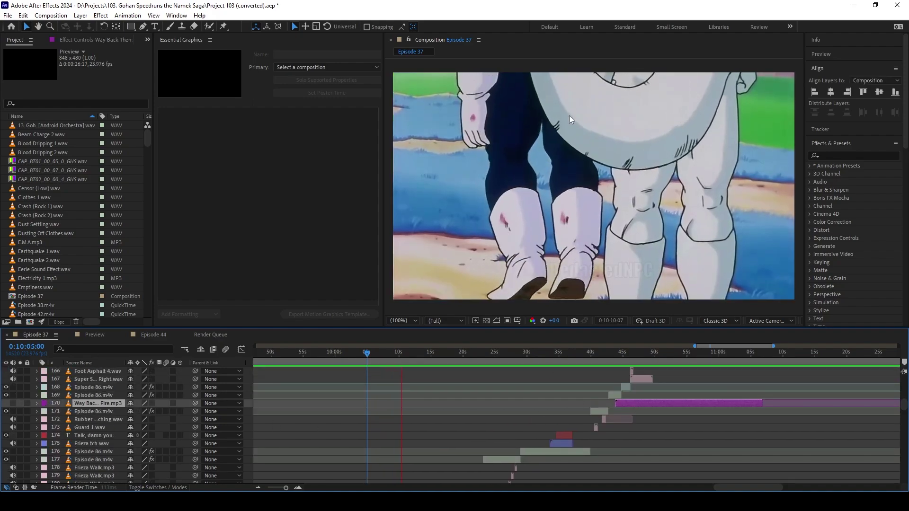
# - Switch to the Preview composition, play its opening briefly and return to the Episode 37 composition
pyautogui.hotkey('shift', '.')
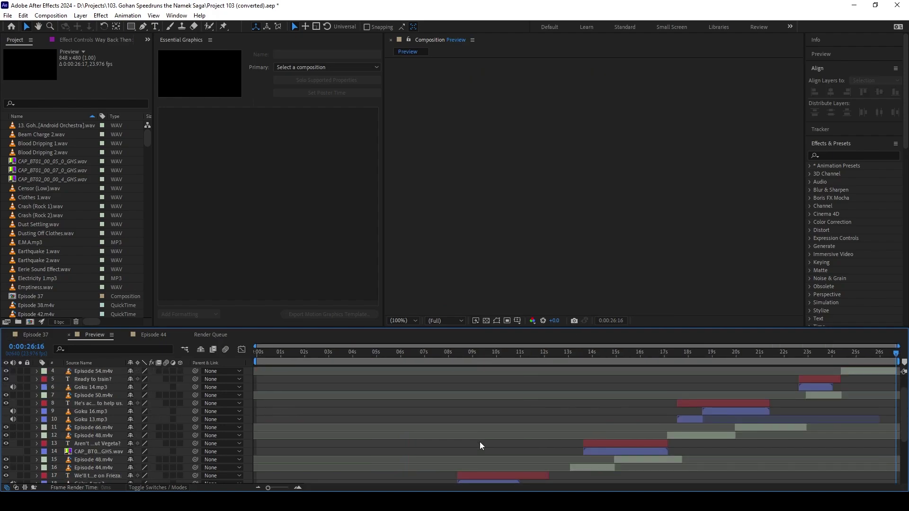
pyautogui.press('space')
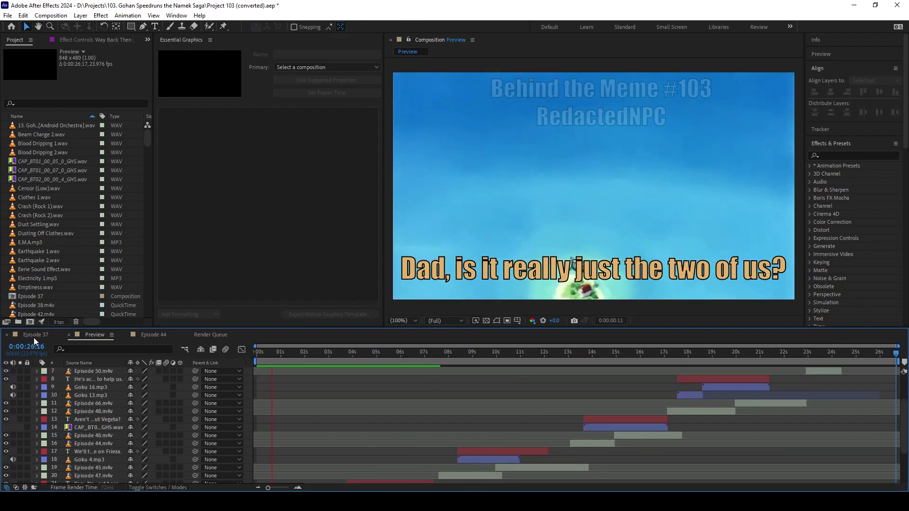
pyautogui.click(35, 335)
# - Play the Episode 86 fight shots from 0:10:05:00, 0:10:13:22 and 0:10:14:23, examining the Crash (Rock 2), Ground Hit 2 and Sent Flying sounds
pyautogui.scroll(-5, 454, 406)
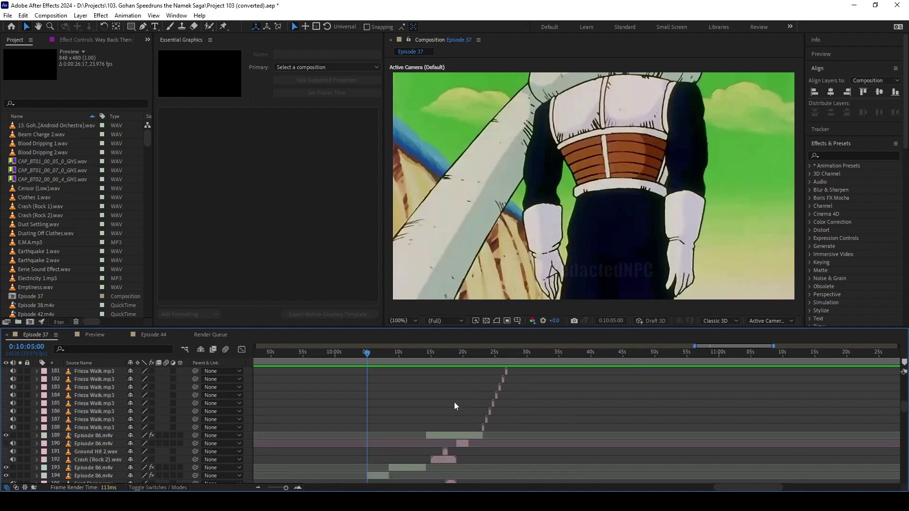
pyautogui.scroll(-3, 404, 397)
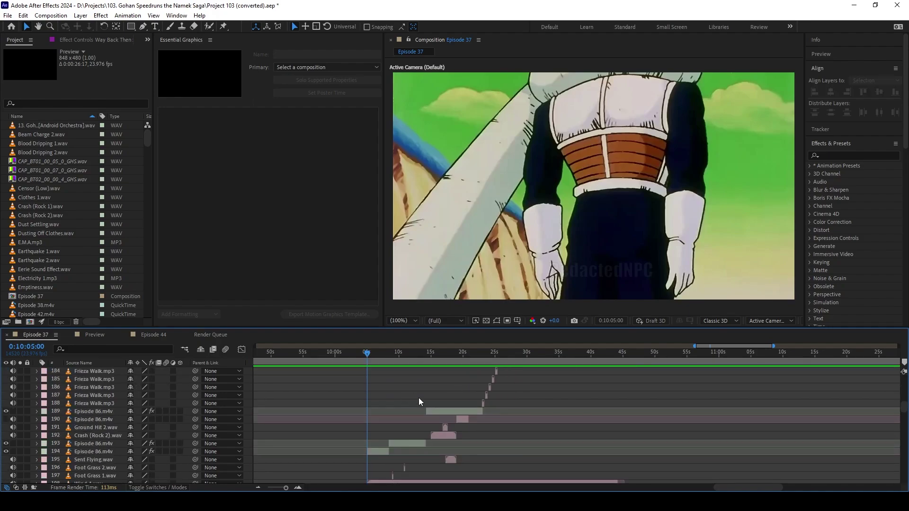
pyautogui.press('space')
pyautogui.moveTo(393, 363); pyautogui.dragTo(423, 364)
pyautogui.press('space')
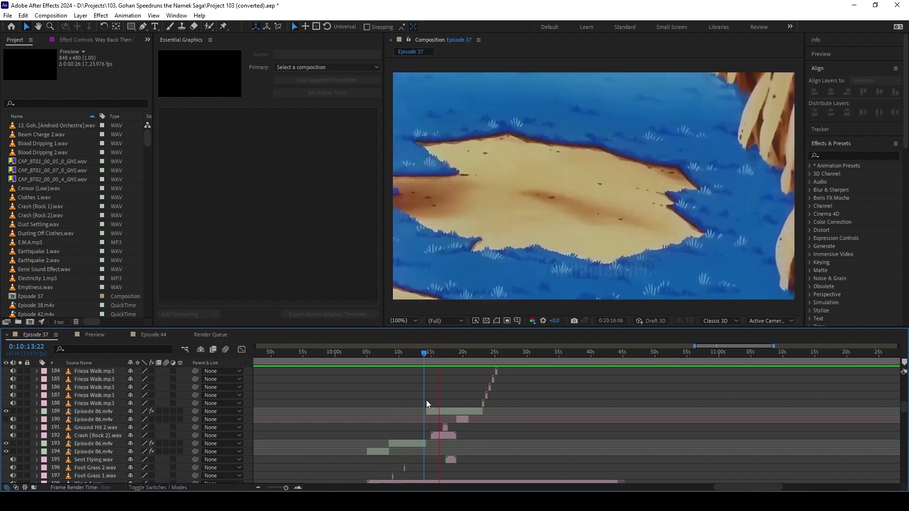
pyautogui.moveTo(423, 355); pyautogui.dragTo(432, 372)
pyautogui.press('space')
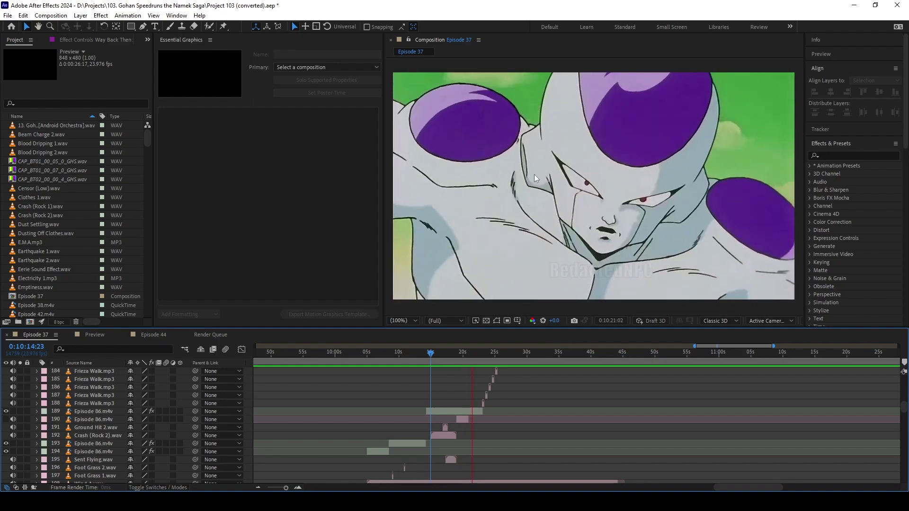
# - Play on through the Frieza walking shot, pausing at 0:10:26:04, and examine how the Frieza Walk sounds match his footsteps
pyautogui.scroll(3, 541, 411)
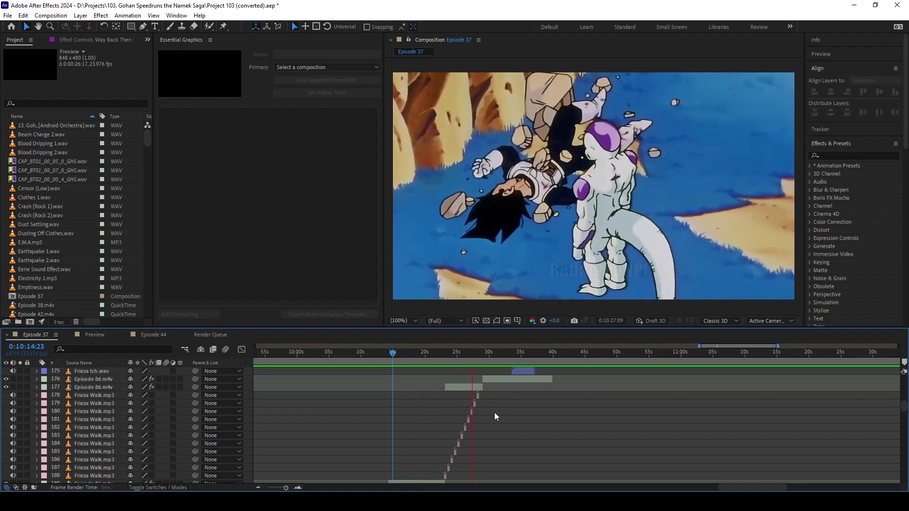
pyautogui.press('space')
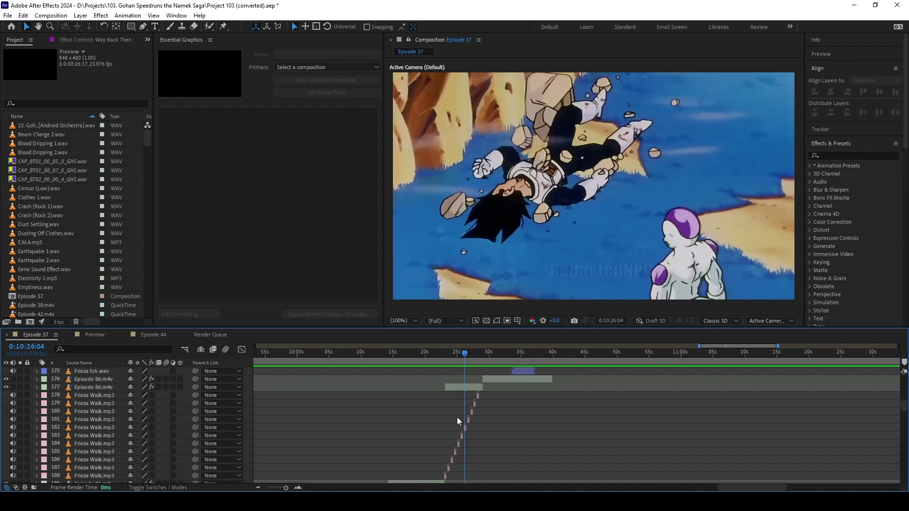
pyautogui.press('space')
pyautogui.scroll(2, 461, 412)
pyautogui.hscroll(1, 461, 412)
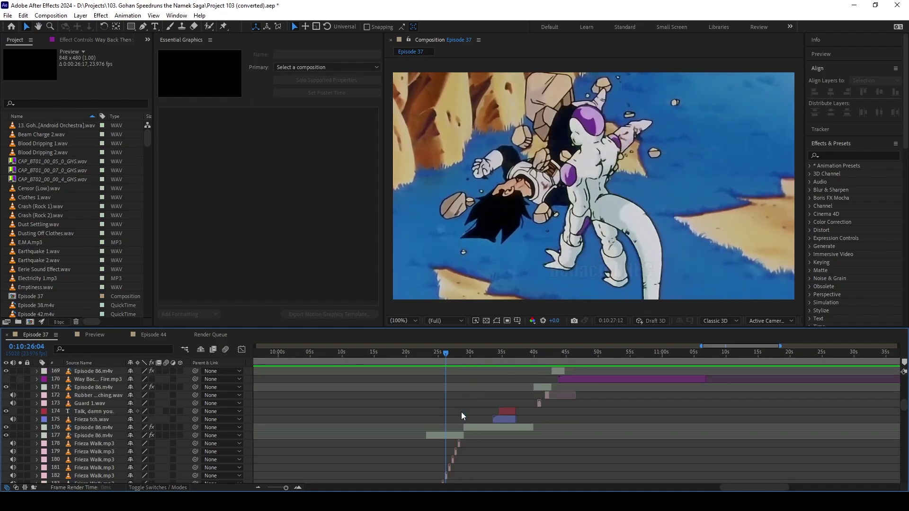
# - Play on to 0:10:45:17, examining the "Talk, damn you." subtitle, Frieza tch voice line, Guard and Rubber sounds, and the music layer
pyautogui.hscroll(2, 461, 412)
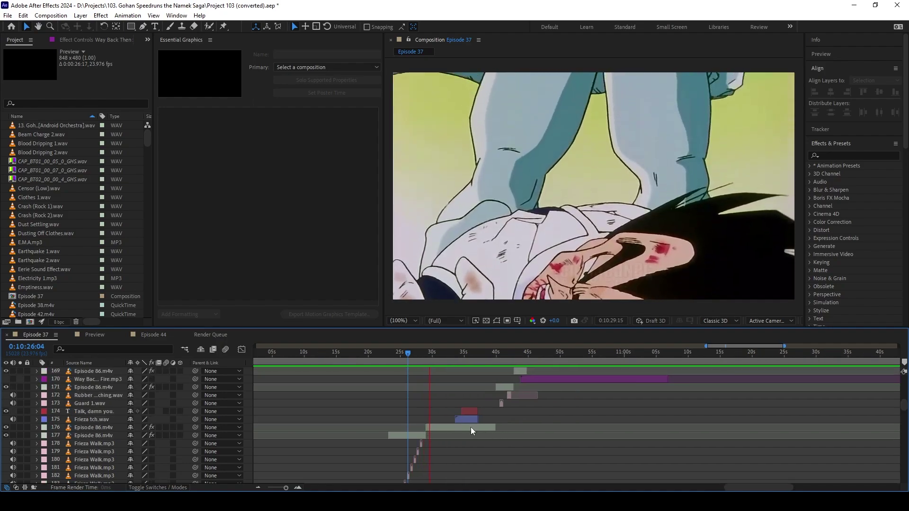
pyautogui.scroll(1, 458, 428)
pyautogui.hscroll(2, 458, 428)
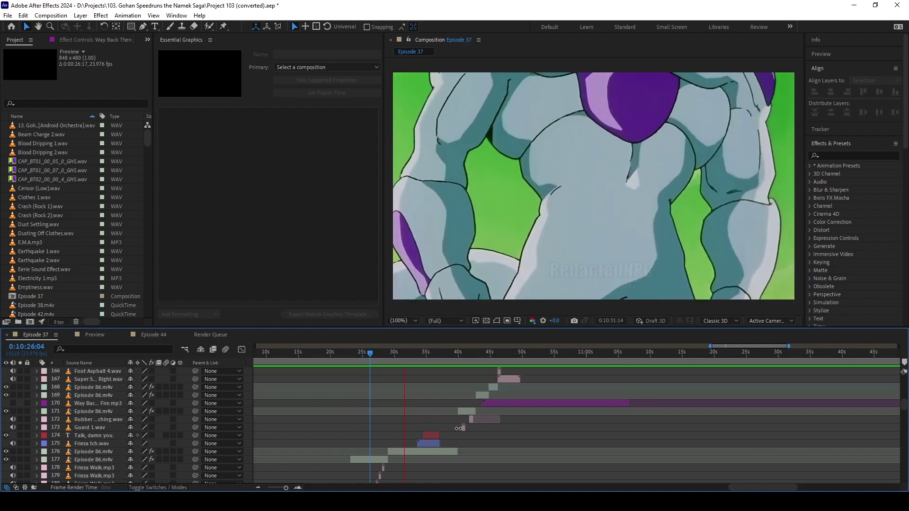
pyautogui.hscroll(1, 440, 430)
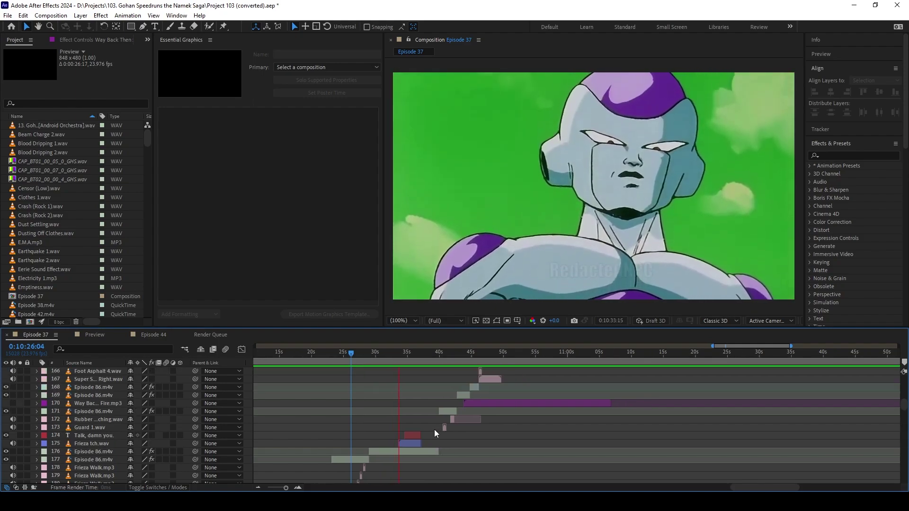
pyautogui.click(495, 404)
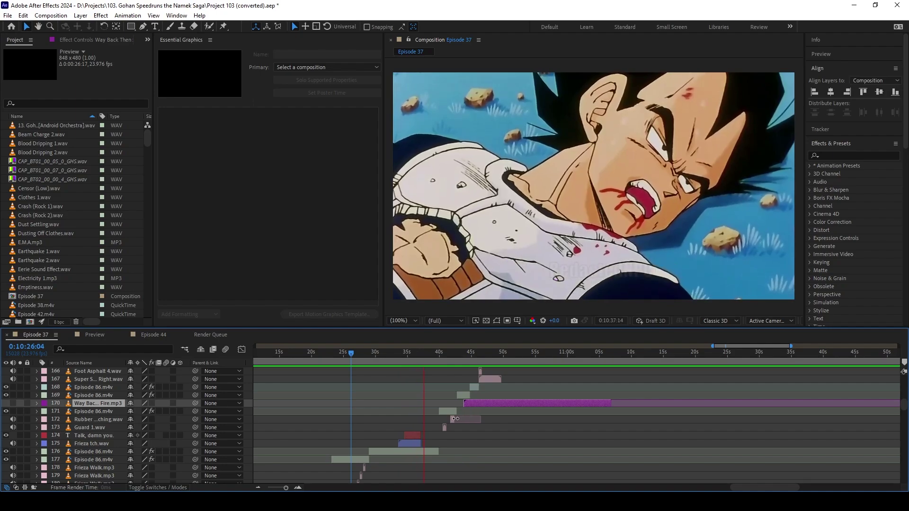
pyautogui.hscroll(2, 470, 420)
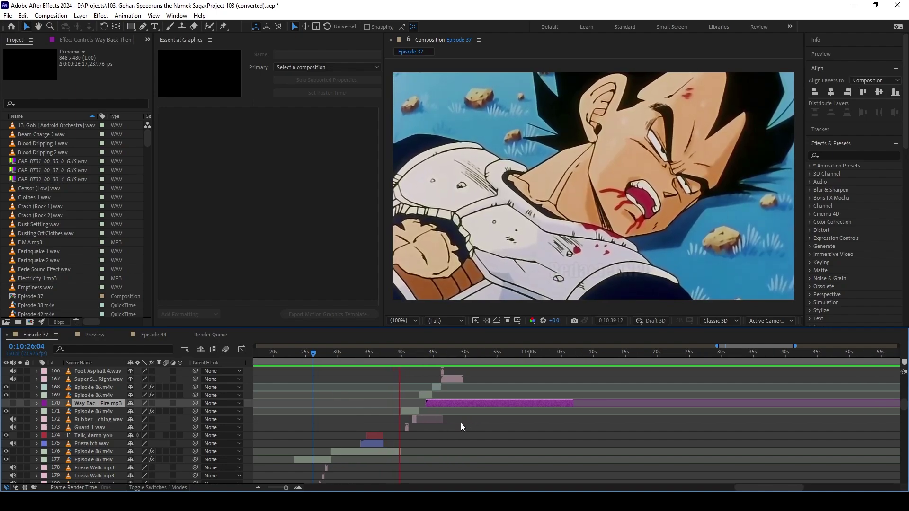
pyautogui.scroll(1, 459, 425)
pyautogui.hscroll(-1, 455, 427)
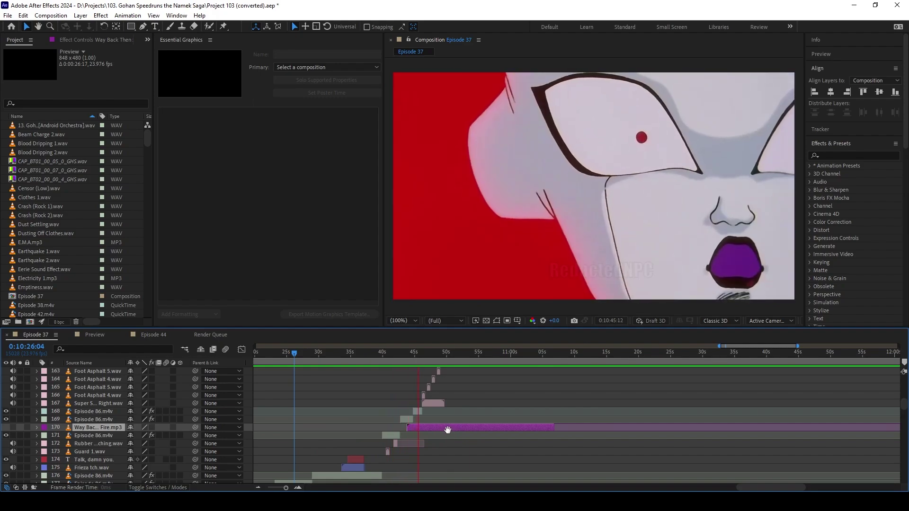
pyautogui.press('space')
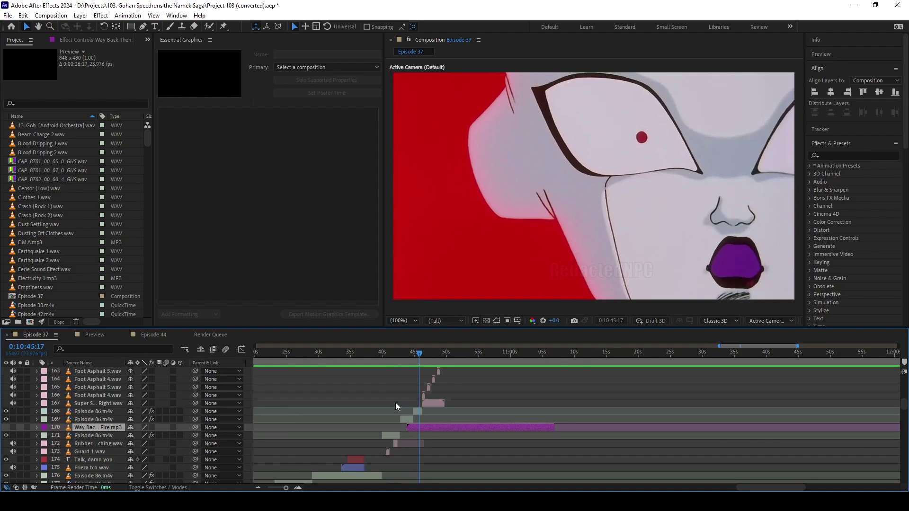
# - Replay the Episode 86 grabbing shot from 0:10:40:04 to examine the Guard and Rubber sounds, and move to 0:10:43:14
pyautogui.moveTo(399, 357); pyautogui.dragTo(386, 360)
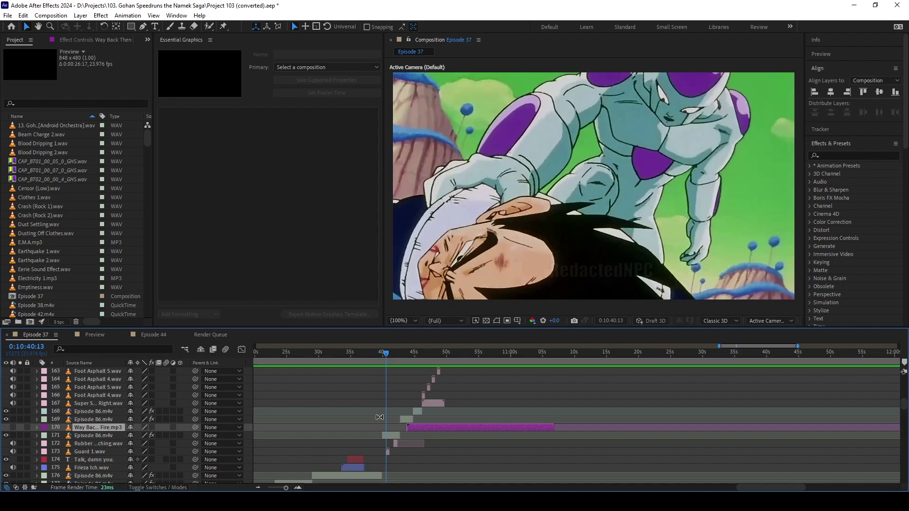
pyautogui.scroll(5, 374, 398)
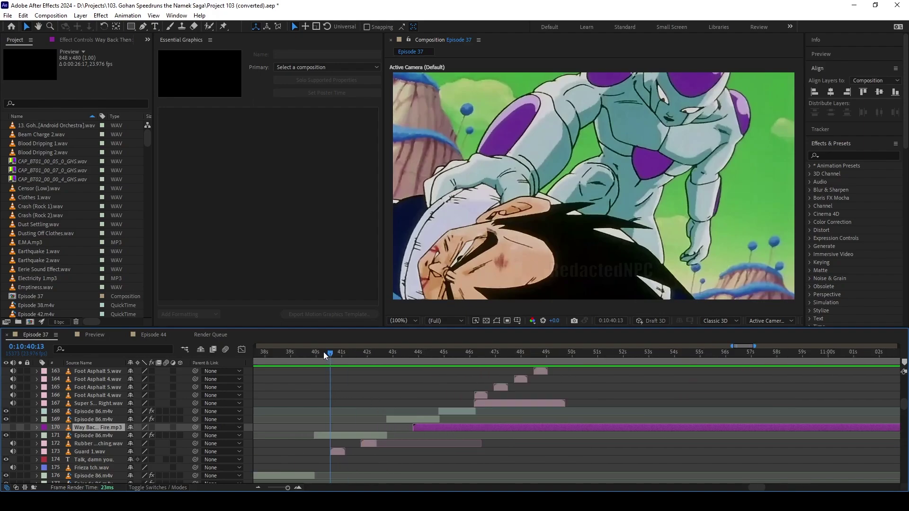
pyautogui.moveTo(324, 353); pyautogui.dragTo(320, 353)
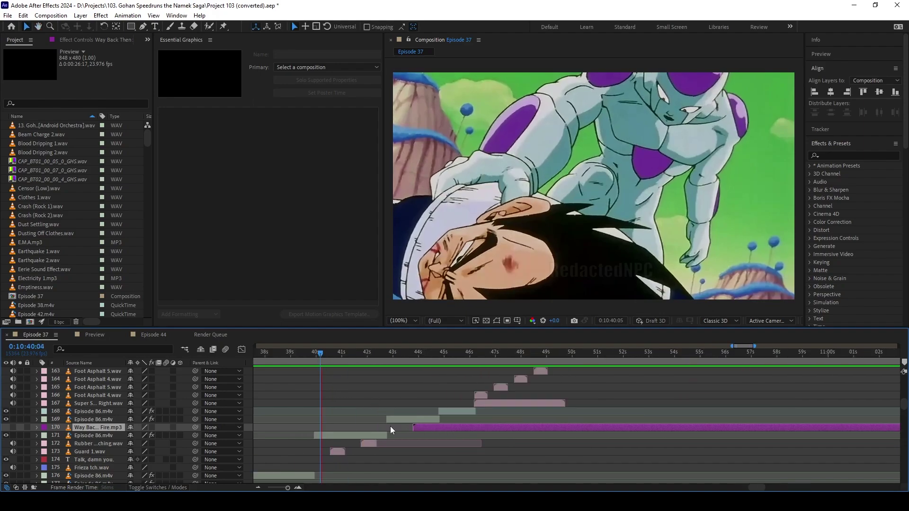
pyautogui.press('space')
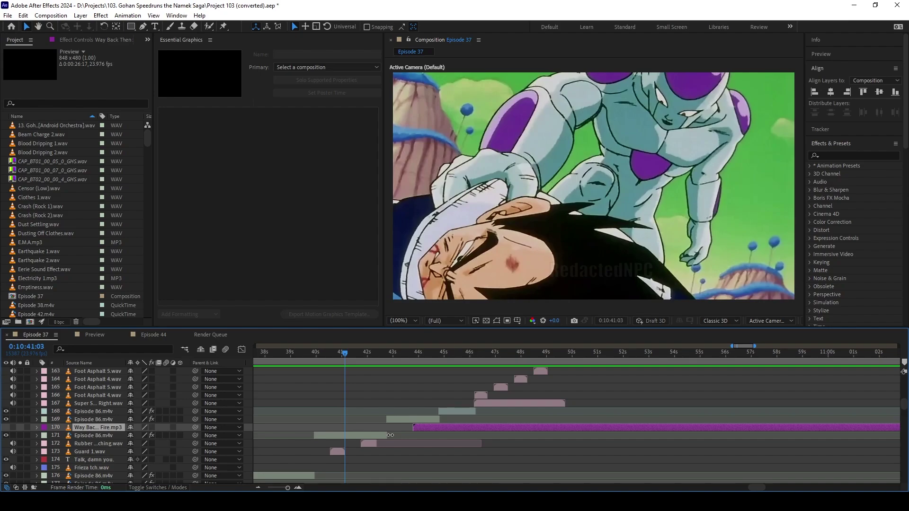
pyautogui.moveTo(388, 354); pyautogui.dragTo(408, 356)
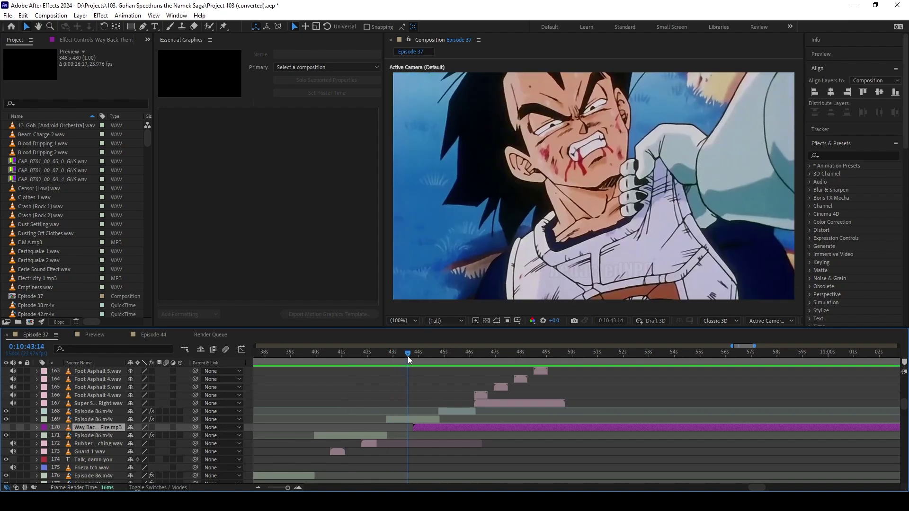
# - Play from 0:10:43:14 to 0:10:47:14, examining the red close-up and the "It's the Saiyan from earlier." shot with its footstep sounds
pyautogui.click(439, 390)
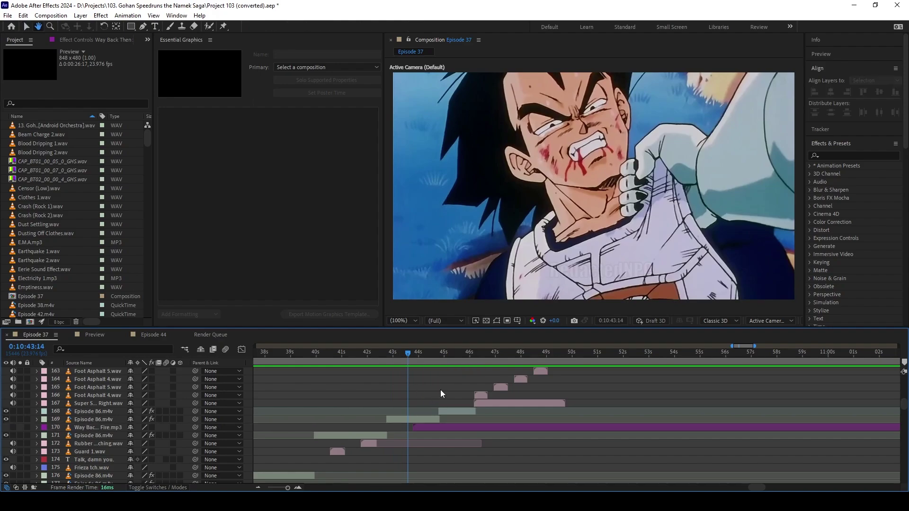
pyautogui.scroll(-3, 511, 426)
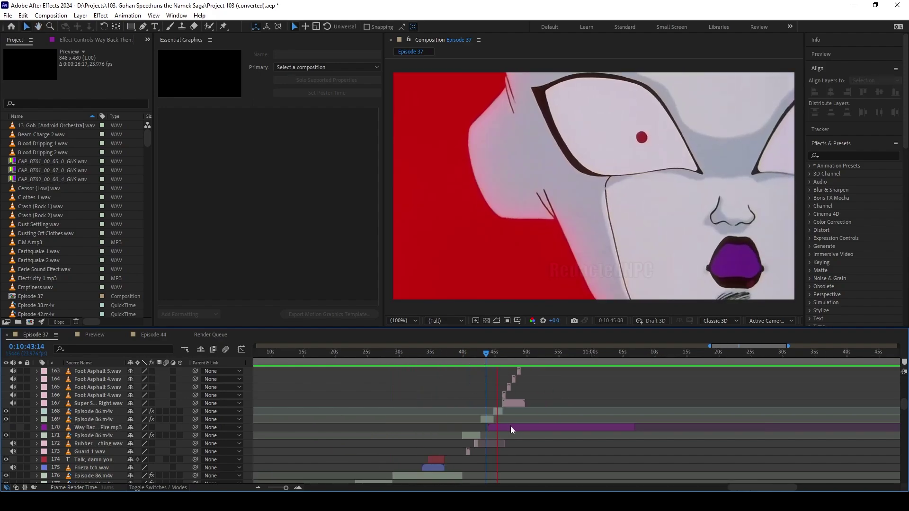
pyautogui.scroll(2, 490, 417)
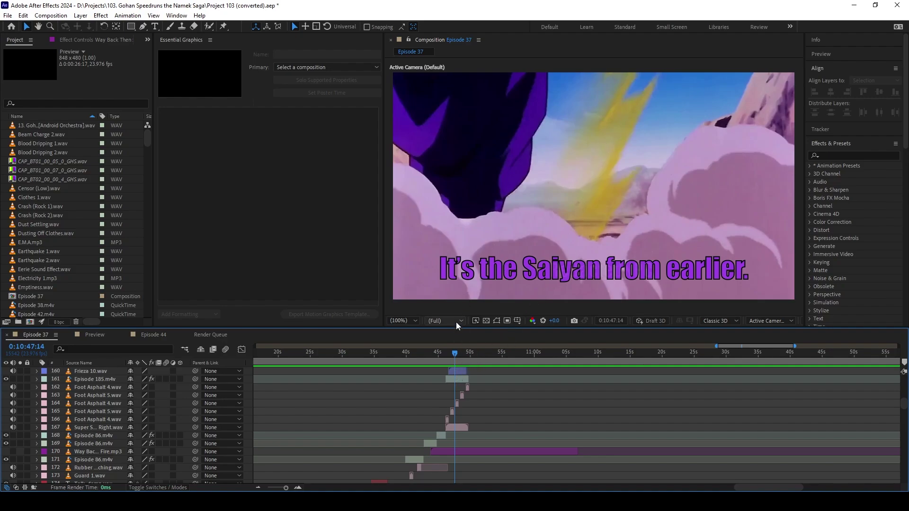
# - View the earlier "We'll kick it up a notch after you get healed again." shot at 0:08:45:20 and return to 0:10:47:15
pyautogui.scroll(-5, 450, 426)
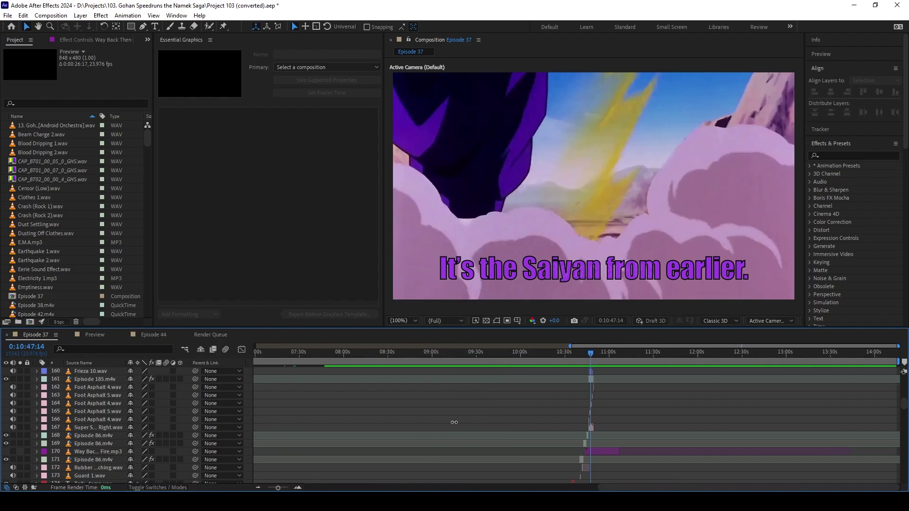
pyautogui.click(411, 353)
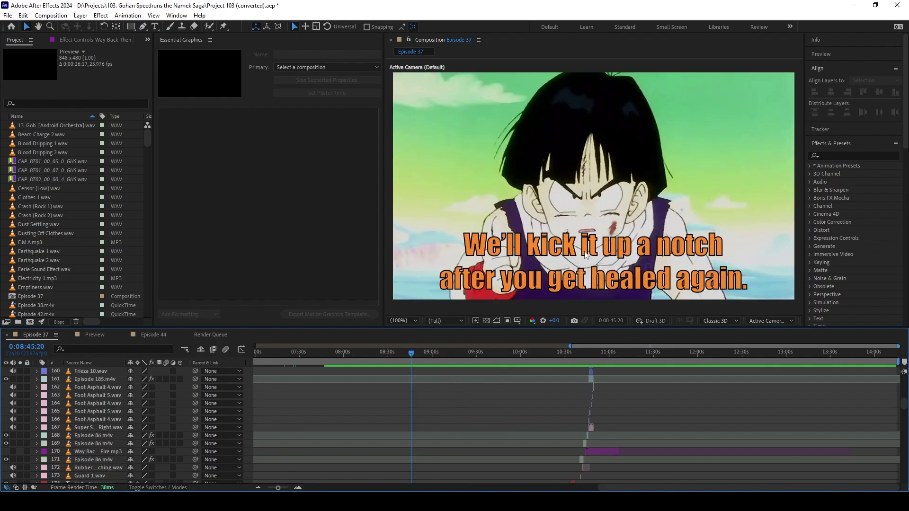
pyautogui.scroll(5, 600, 414)
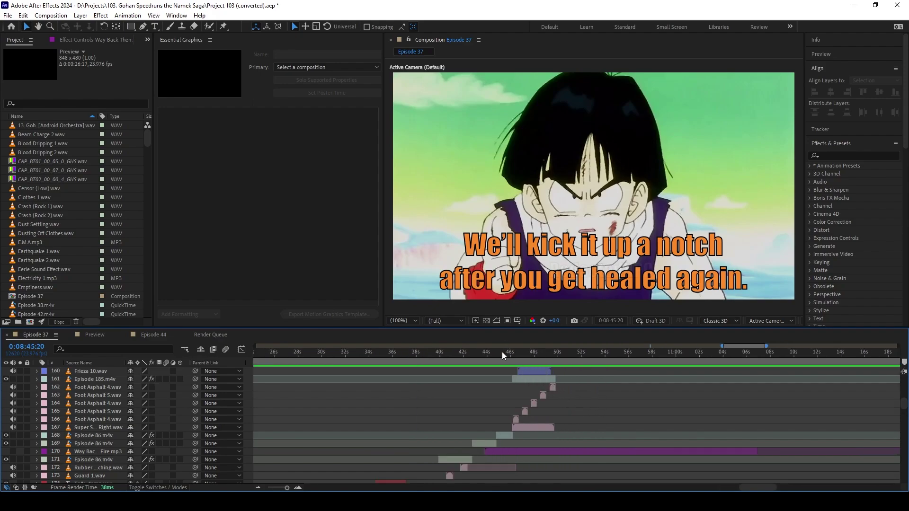
pyautogui.click(503, 353)
pyautogui.moveTo(502, 355); pyautogui.dragTo(531, 360)
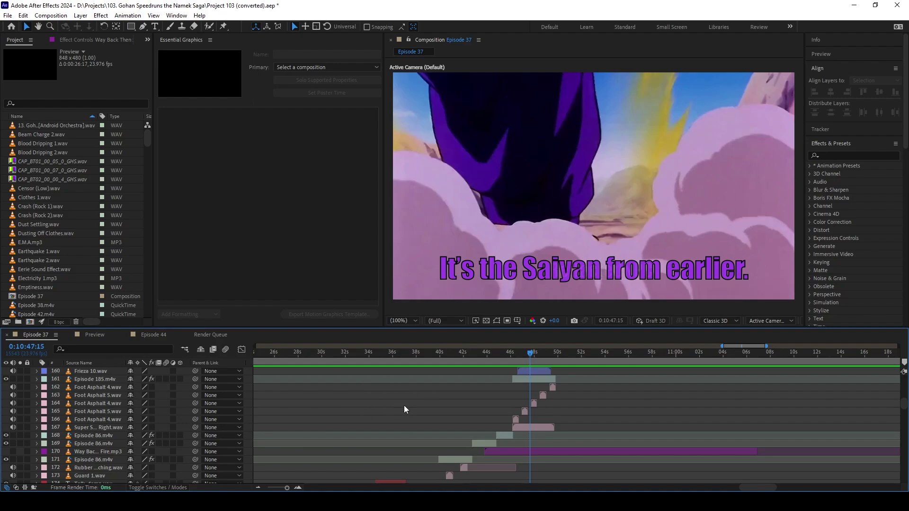
# - Play on to 0:10:52:16, examining the "The one that looks like Raditz." subtitle, Frieza 11 voice line, Foot Asphalt and aura sounds
pyautogui.press('space')
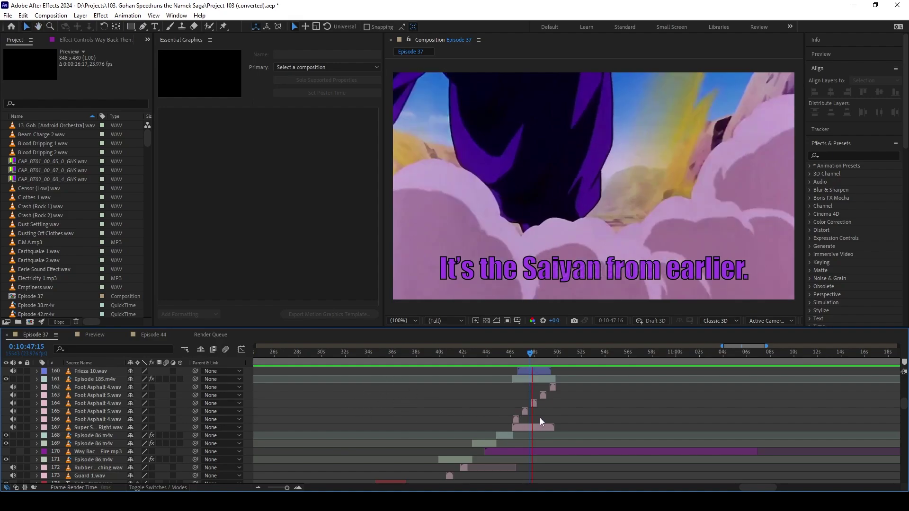
pyautogui.scroll(-5, 539, 418)
pyautogui.scroll(3, 516, 413)
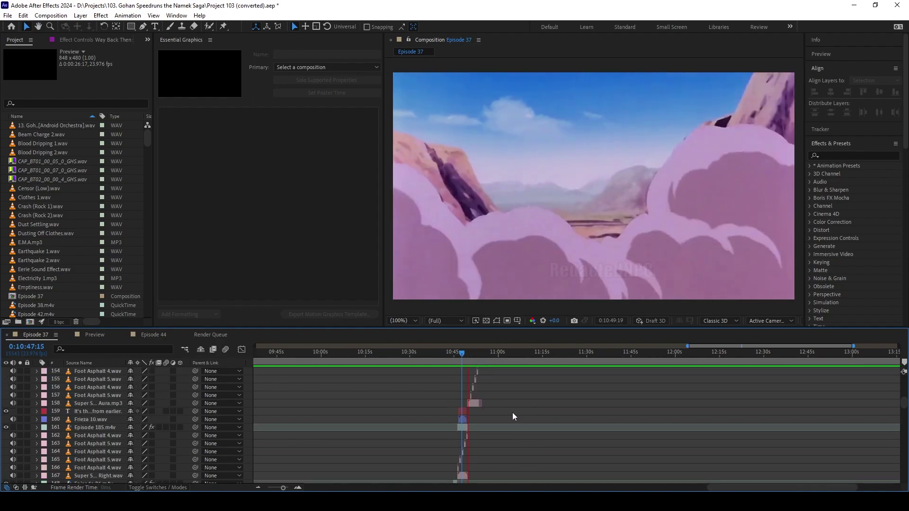
pyautogui.scroll(5, 493, 410)
pyautogui.scroll(2, 493, 409)
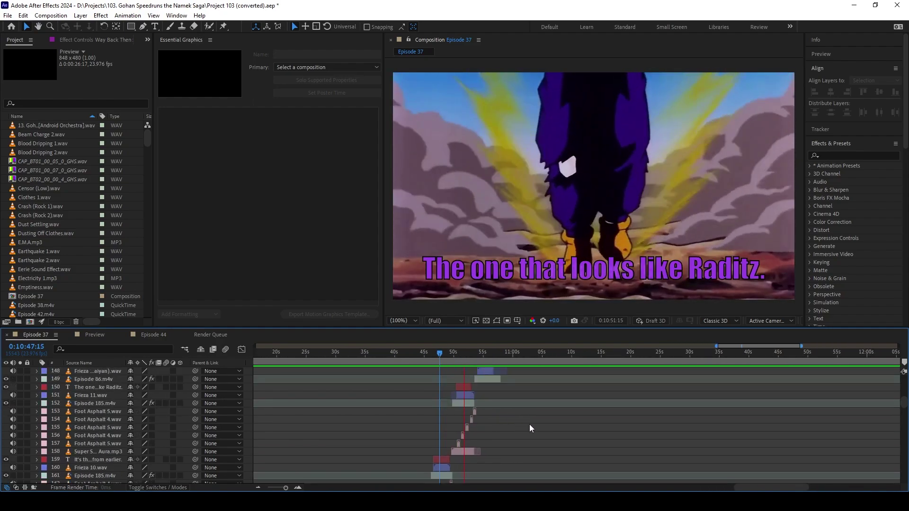
pyautogui.press('space')
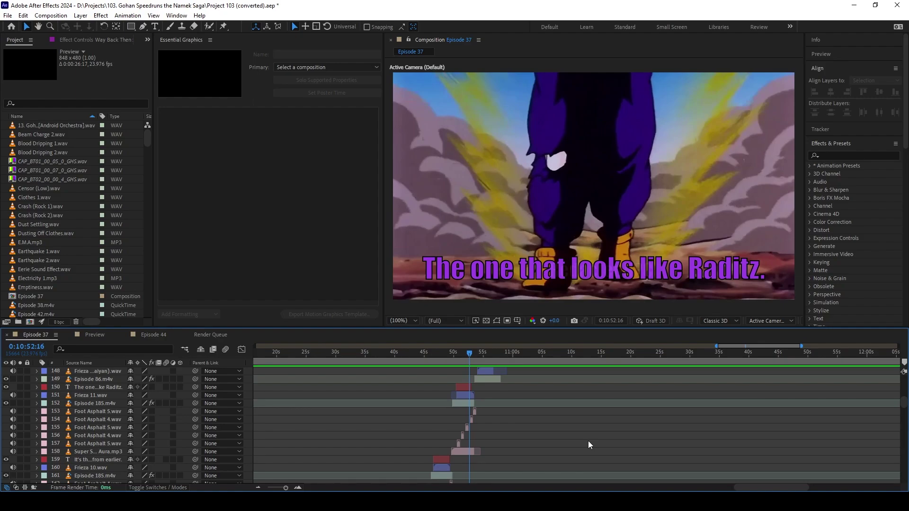
# - Play on from 0:10:52:16, examining the "Wait, I thought Saiyans only had black hair." subtitle, Frieza voice lines and Ground Hit 3 sound
pyautogui.press('space')
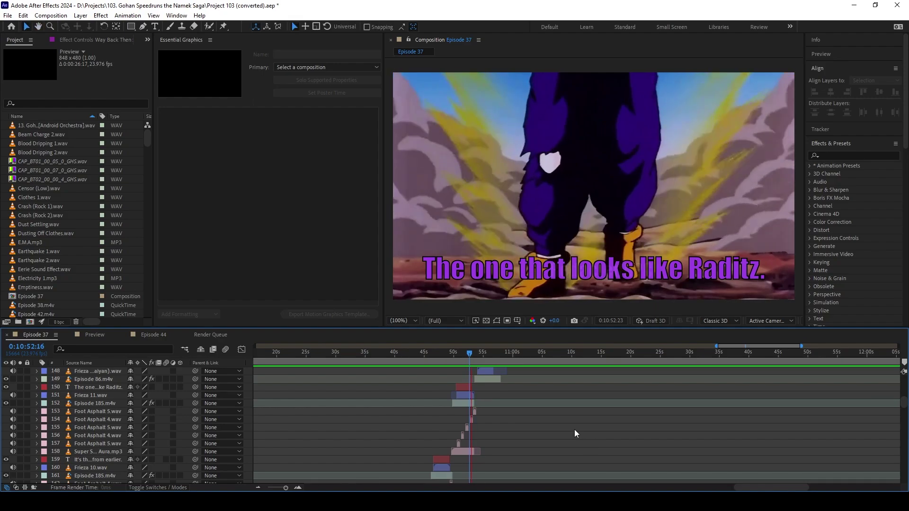
pyautogui.scroll(2, 574, 430)
pyautogui.scroll(1, 513, 424)
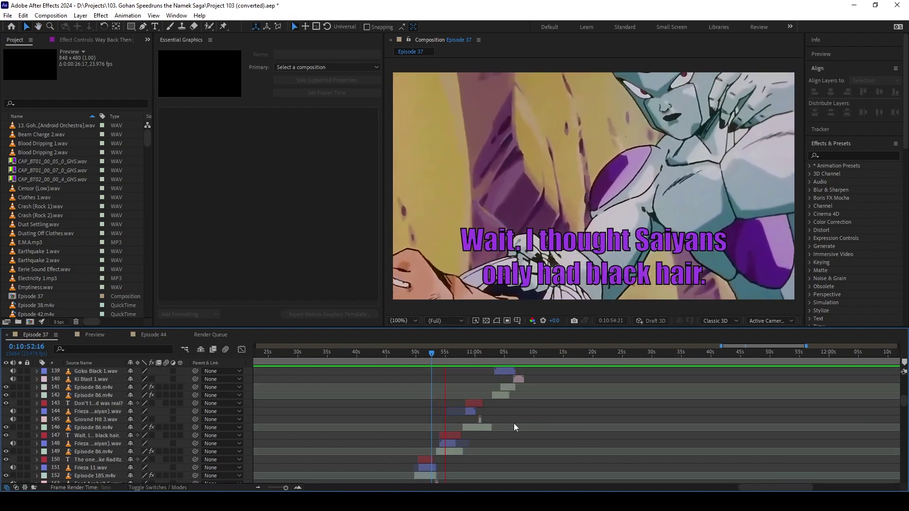
pyautogui.scroll(3, 506, 427)
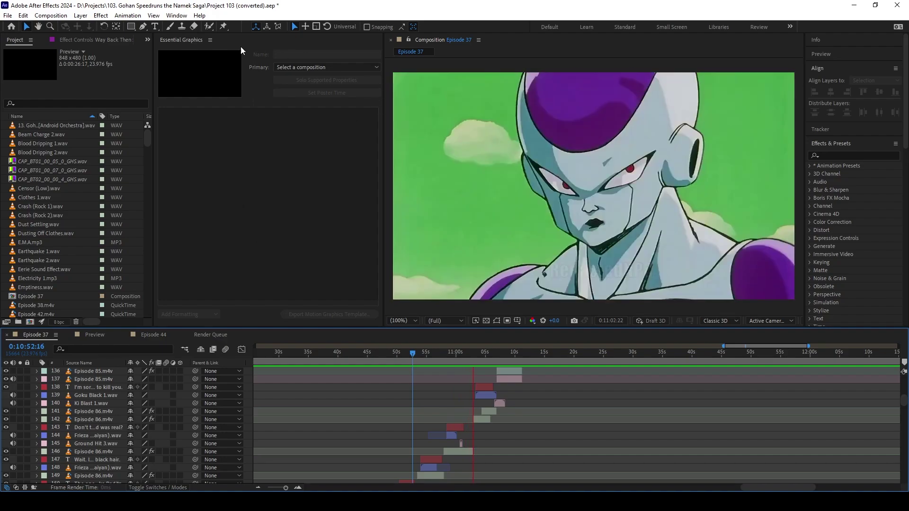
# - Close the Essential Graphics panel and stop playback at 0:11:08:03
pyautogui.click(209, 40)
pyautogui.click(251, 43)
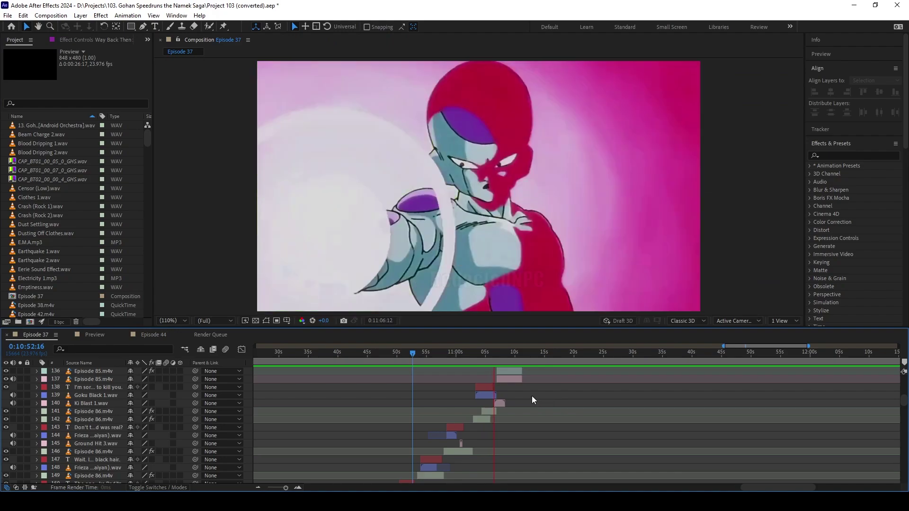
pyautogui.press('space')
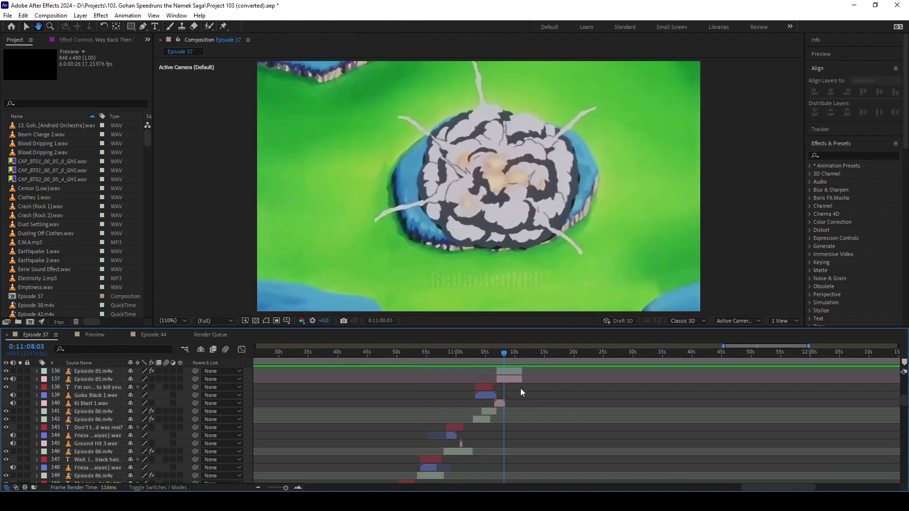
# - Play the Episode 85 explosion shot on to 0:11:09:06, examining its clip layers
pyautogui.scroll(1, 521, 388)
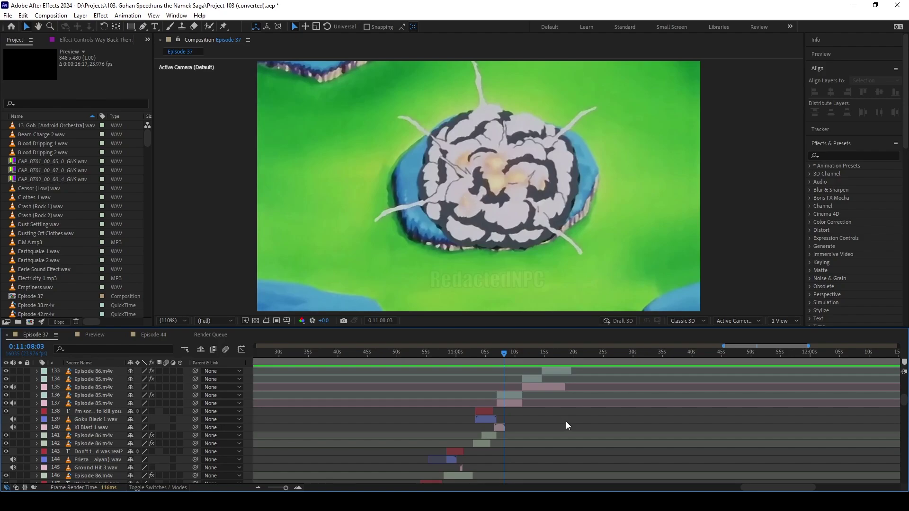
pyautogui.press('space')
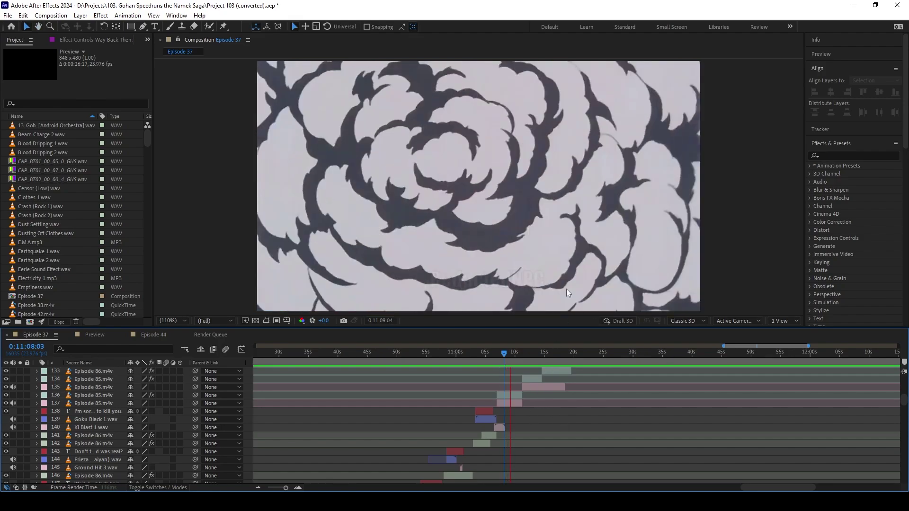
pyautogui.press('space')
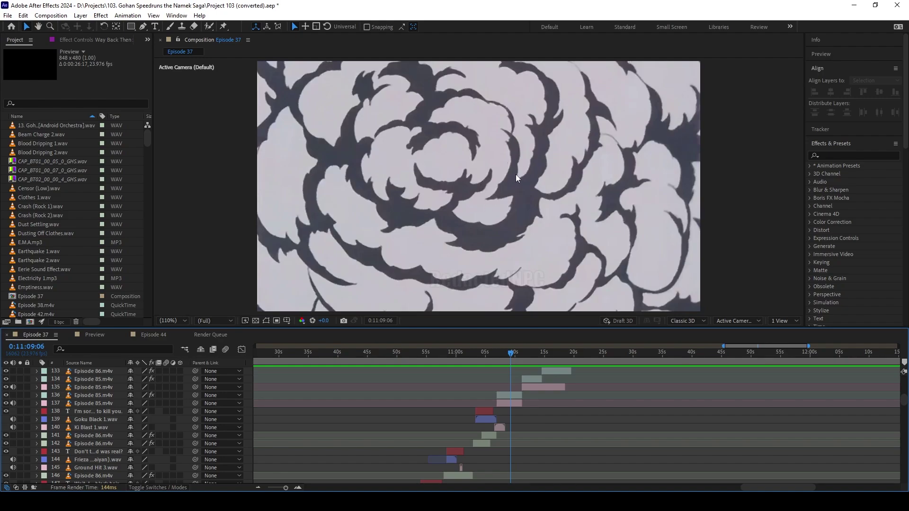
# - Solo the Episode 85 layer 136 and extend its end to view the source footage at 0:11:30:01, and undo both changes
pyautogui.click(504, 396)
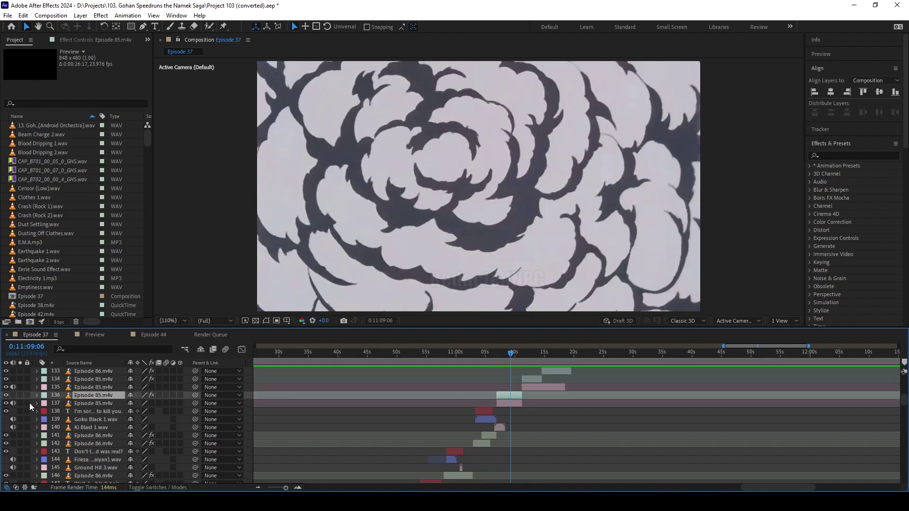
pyautogui.click(20, 396)
pyautogui.moveTo(526, 395); pyautogui.dragTo(687, 395)
pyautogui.moveTo(521, 356); pyautogui.dragTo(633, 360)
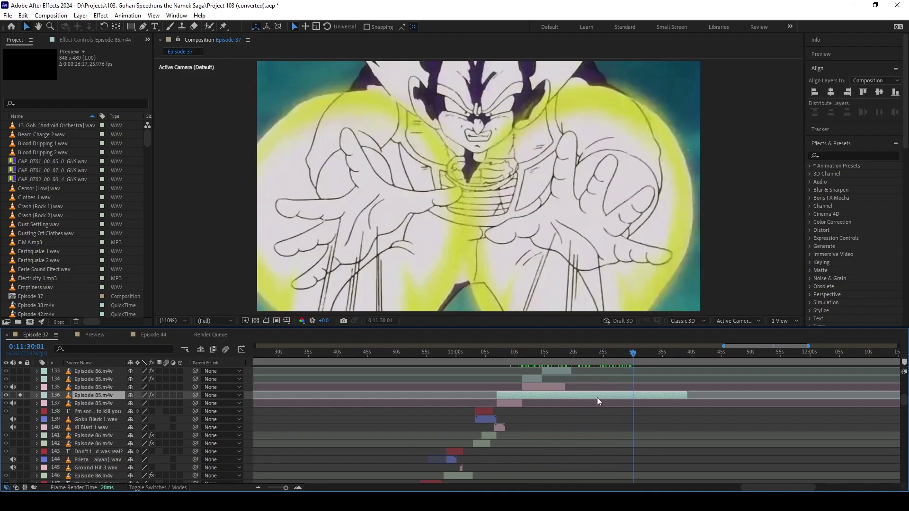
pyautogui.hotkey('ctrl', 'z')
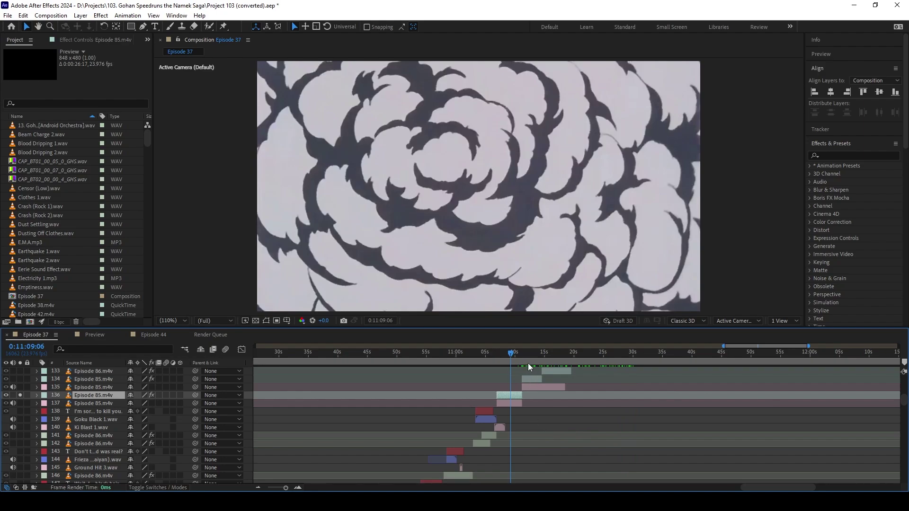
pyautogui.click(22, 395)
# - Play on to 0:11:17:18 and select the "Way Back Then" music layer 132 to examine where it starts
pyautogui.press('space')
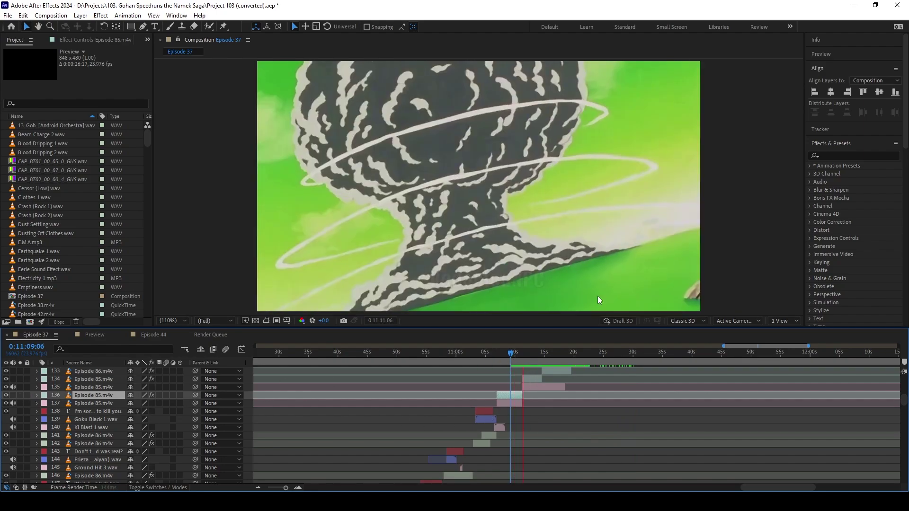
pyautogui.scroll(3, 544, 407)
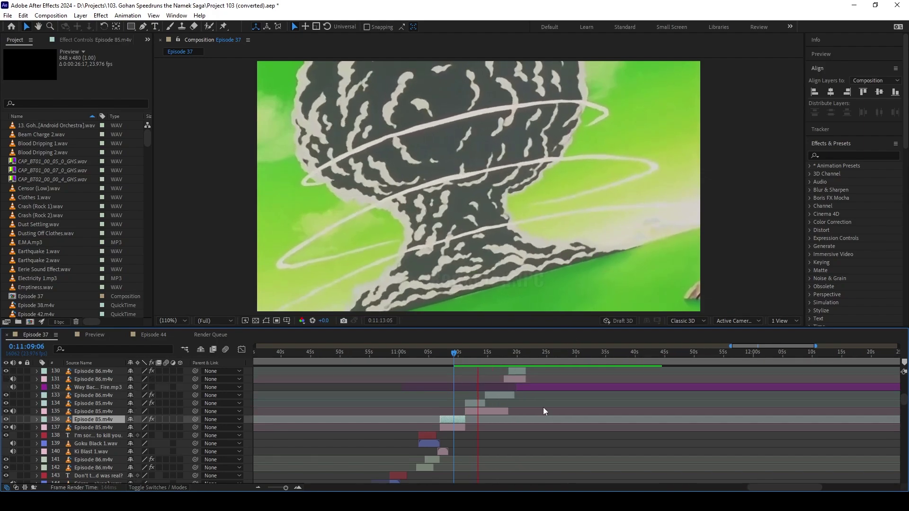
pyautogui.scroll(2, 464, 387)
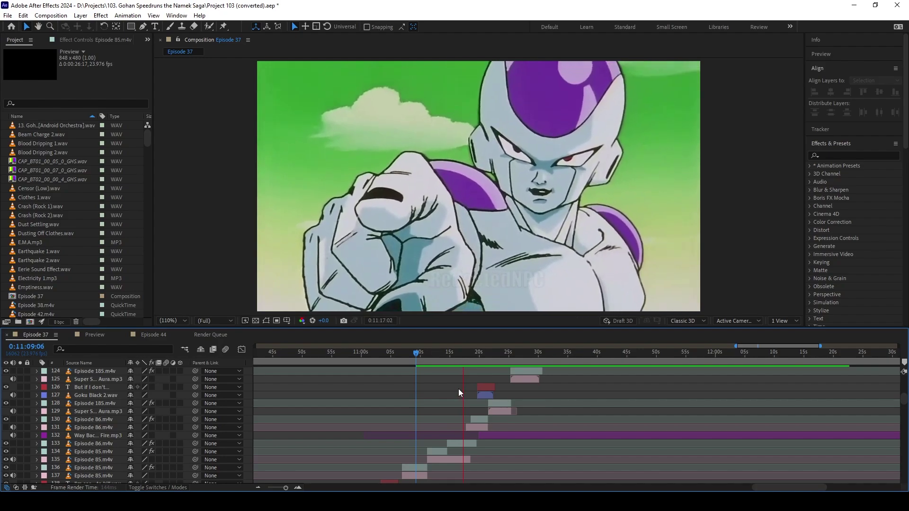
pyautogui.click(454, 434)
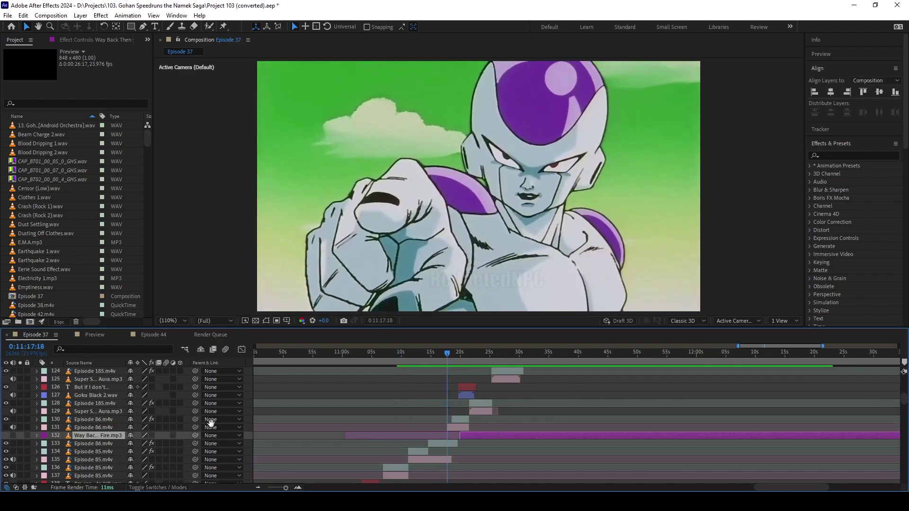
# - Play on to 0:11:27:15, examining the "My dad will break my neck again." subtitle, Goku Black voice lines and aura sounds, and return to 0:11:25:02
pyautogui.press('space')
pyautogui.scroll(2, 560, 413)
pyautogui.scroll(2, 542, 420)
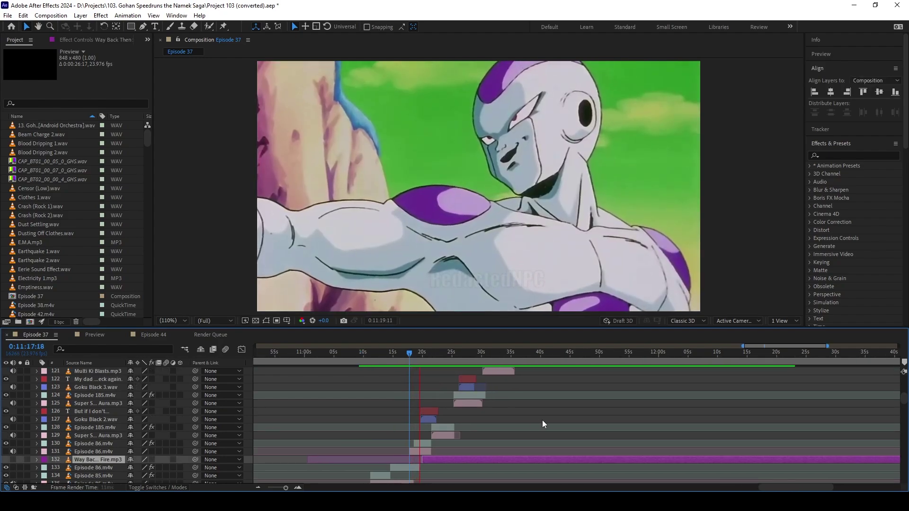
pyautogui.hscroll(2, 509, 414)
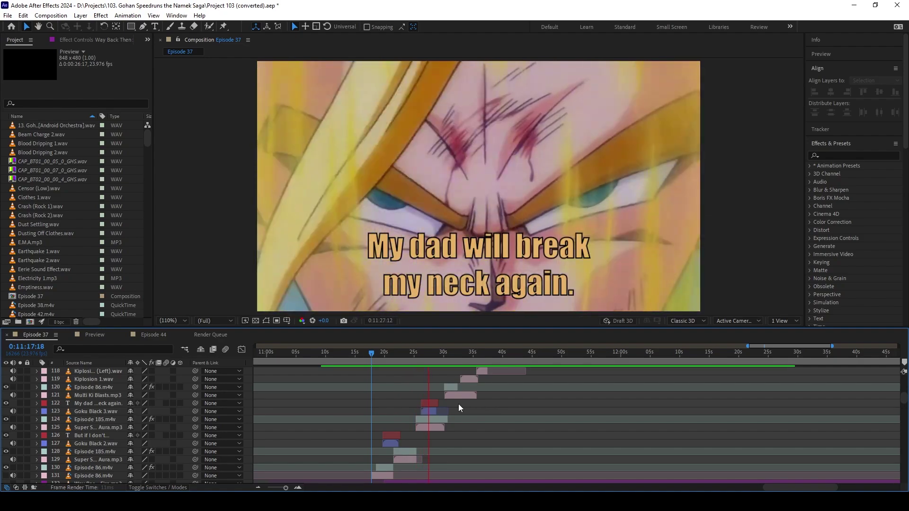
pyautogui.press('space')
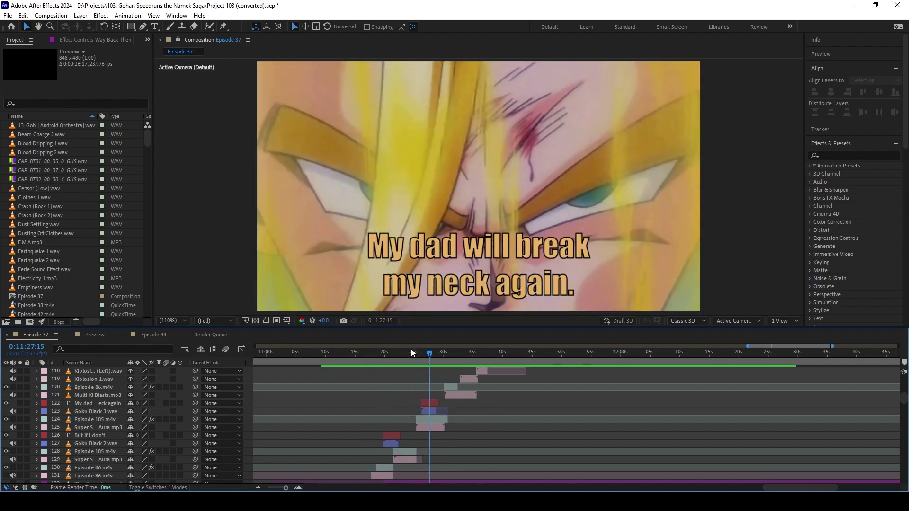
pyautogui.moveTo(412, 353)
pyautogui.mouseDown()
pyautogui.moveTo(377, 365)
pyautogui.moveTo(414, 366)
pyautogui.mouseUp()
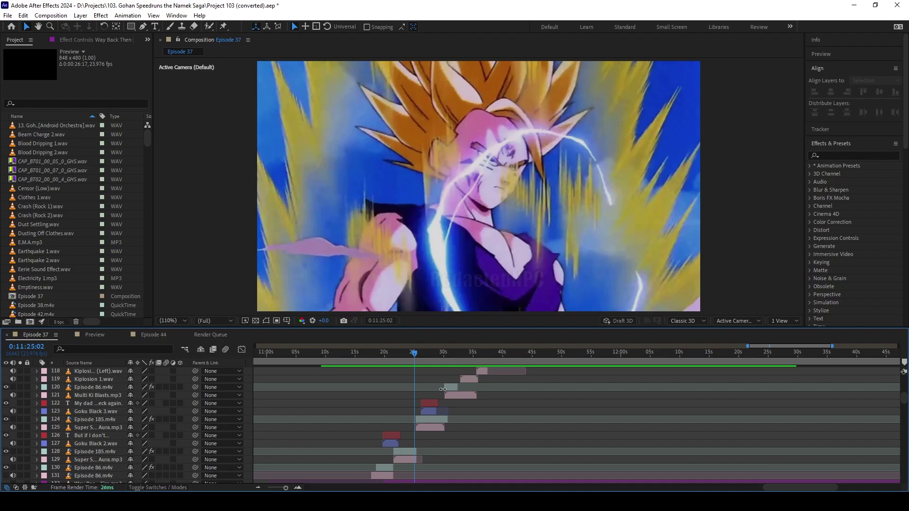
# - Play from 0:11:27:00 on to 0:11:40:01, examining the Episode 86 clips, Frieza voice lines, Kiplosion sounds and subtitles
pyautogui.moveTo(417, 360)
pyautogui.mouseDown()
pyautogui.moveTo(397, 353)
pyautogui.moveTo(426, 357)
pyautogui.mouseUp()
pyautogui.press('space')
pyautogui.scroll(1, 473, 412)
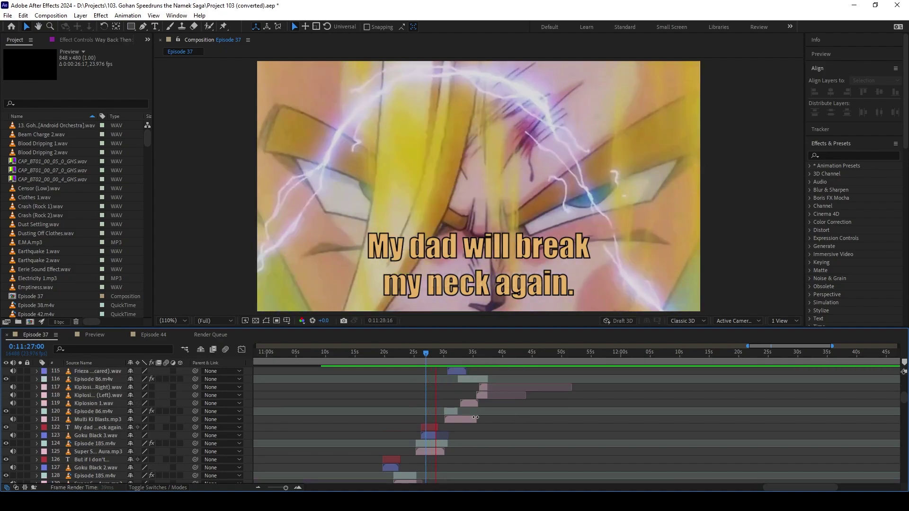
pyautogui.scroll(1, 450, 415)
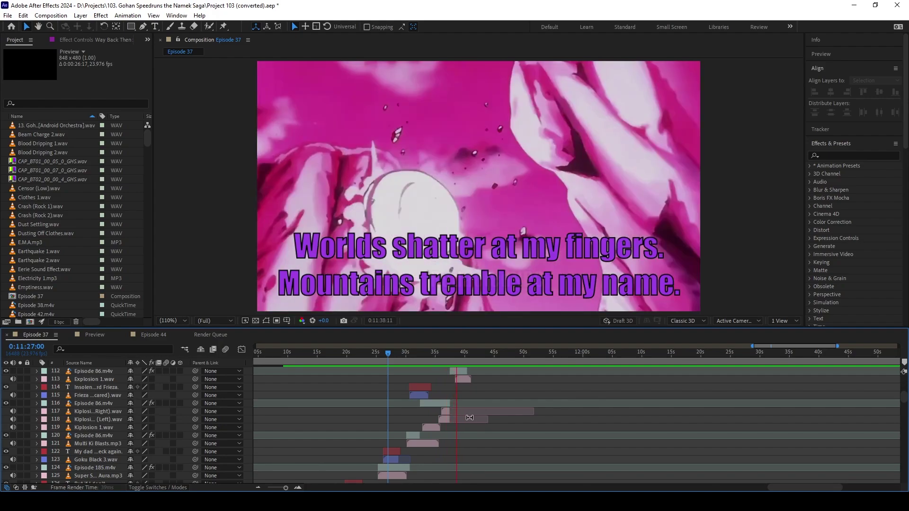
pyautogui.press('space')
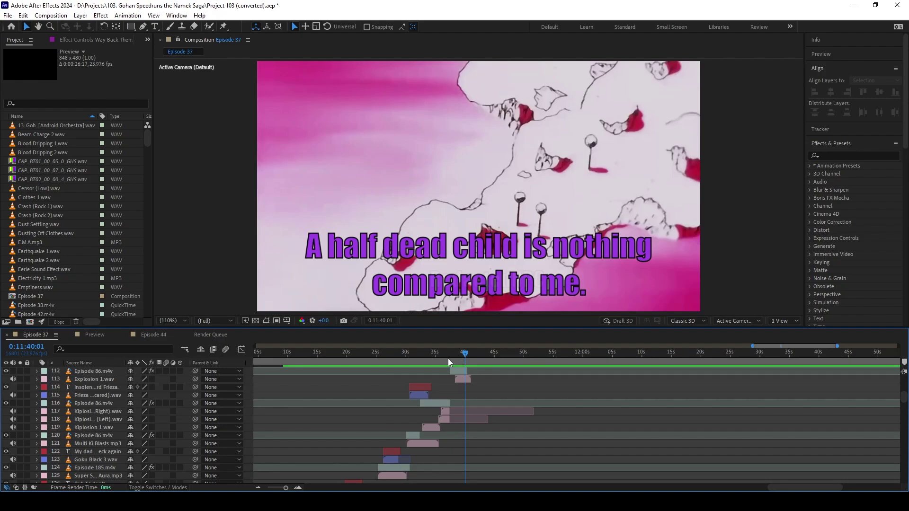
# - Return to 0:11:40:00 and play to 0:11:47:21, examining the "A half dead child is nothing compared to me." and "So why?" subtitle layers
pyautogui.moveTo(449, 360); pyautogui.dragTo(465, 379)
pyautogui.scroll(3, 511, 399)
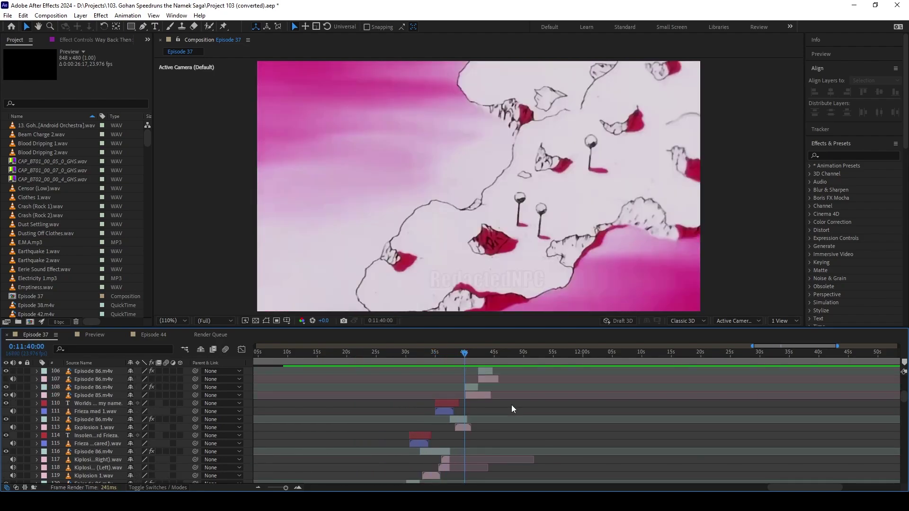
pyautogui.scroll(3, 502, 406)
pyautogui.hscroll(2, 502, 406)
pyautogui.press('space')
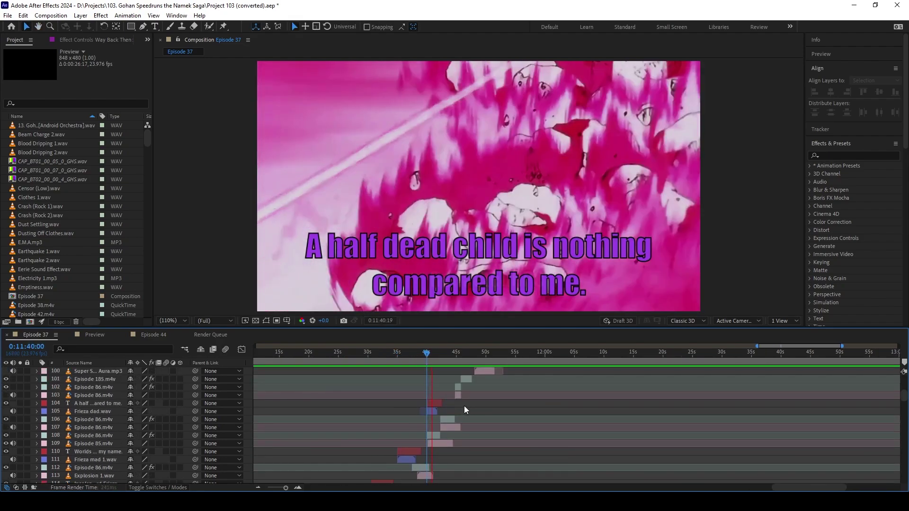
pyautogui.scroll(2, 465, 405)
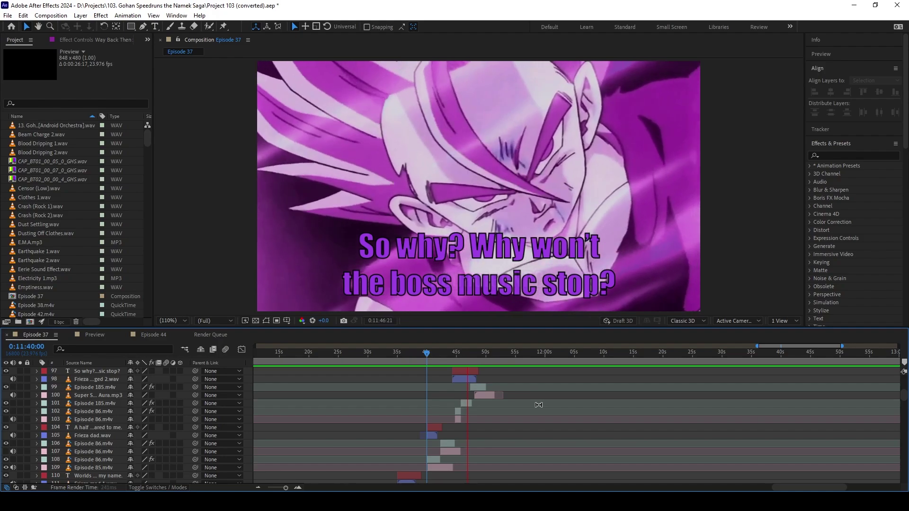
pyautogui.press('space')
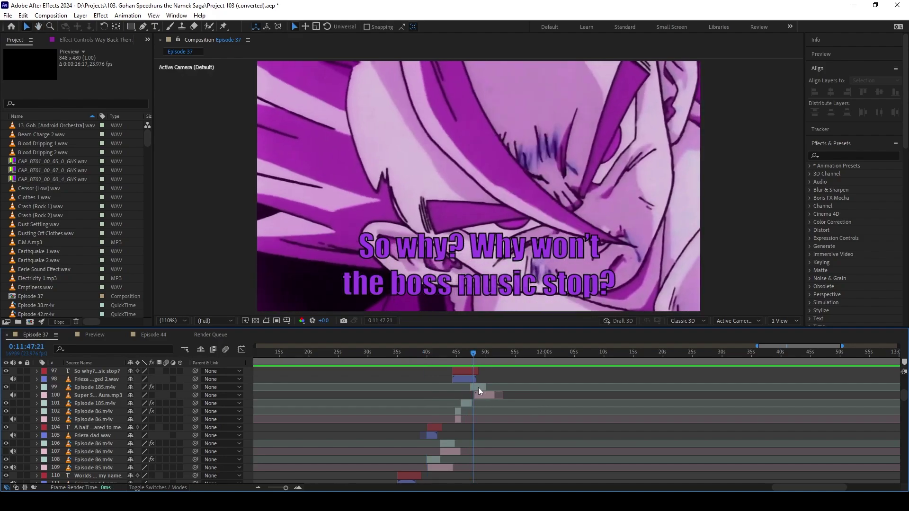
# - Select the Episode 185 layer 99 and compare its colours with its effects turned off and back on
pyautogui.click(478, 387)
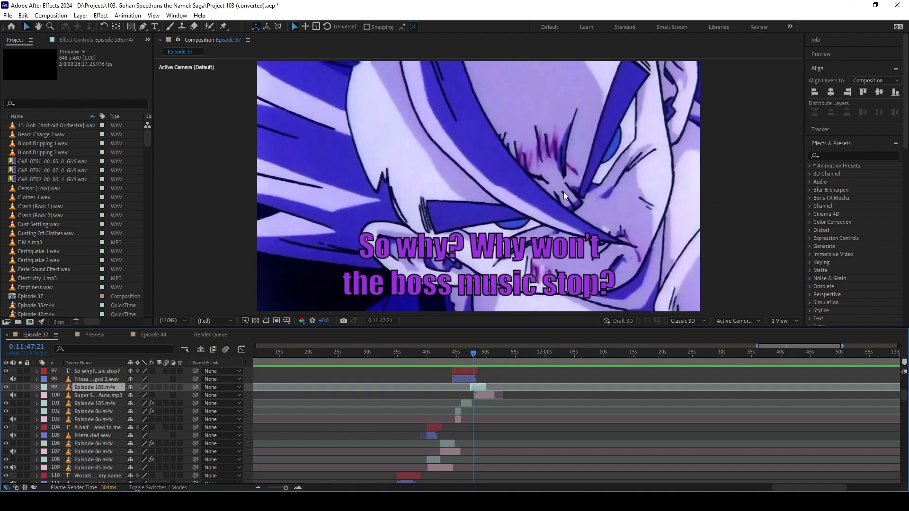
pyautogui.hotkey('ctrl', 'v')
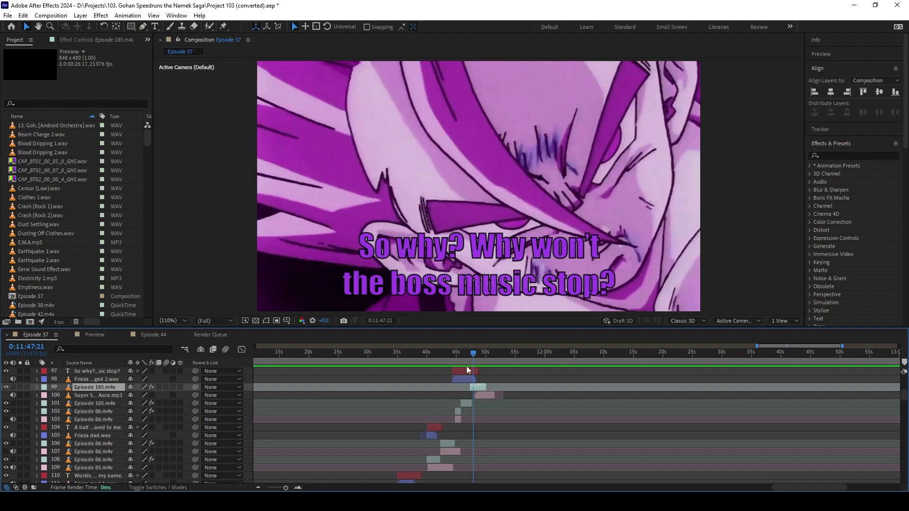
pyautogui.press('h')
# - Play the Episode 185 close-up, check the frame at 0:11:49:09 and return to 0:11:47:13
pyautogui.press('space')
pyautogui.scroll(1, 504, 387)
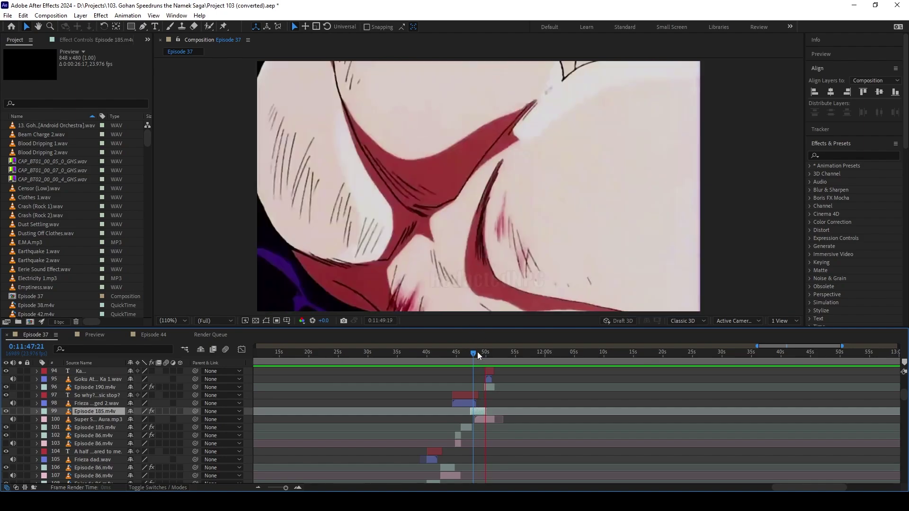
pyautogui.moveTo(478, 352); pyautogui.dragTo(479, 364)
pyautogui.press('space')
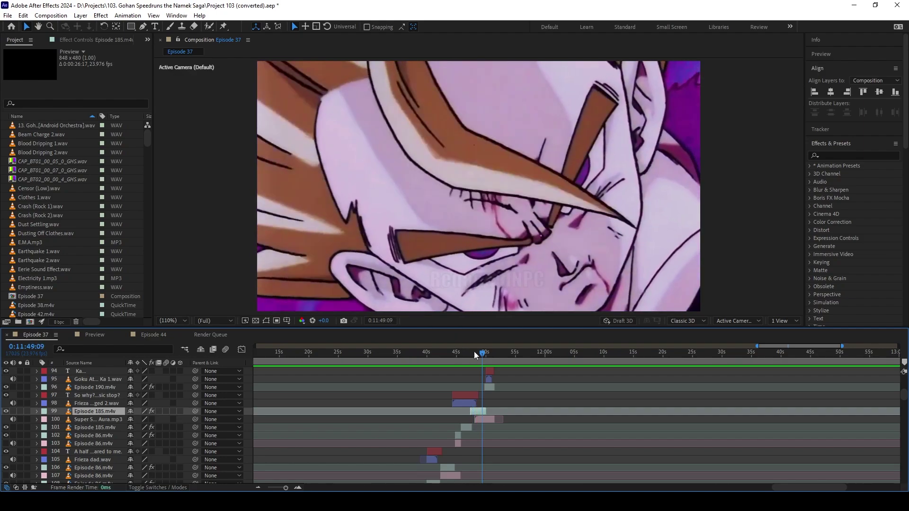
pyautogui.moveTo(474, 351); pyautogui.dragTo(469, 353)
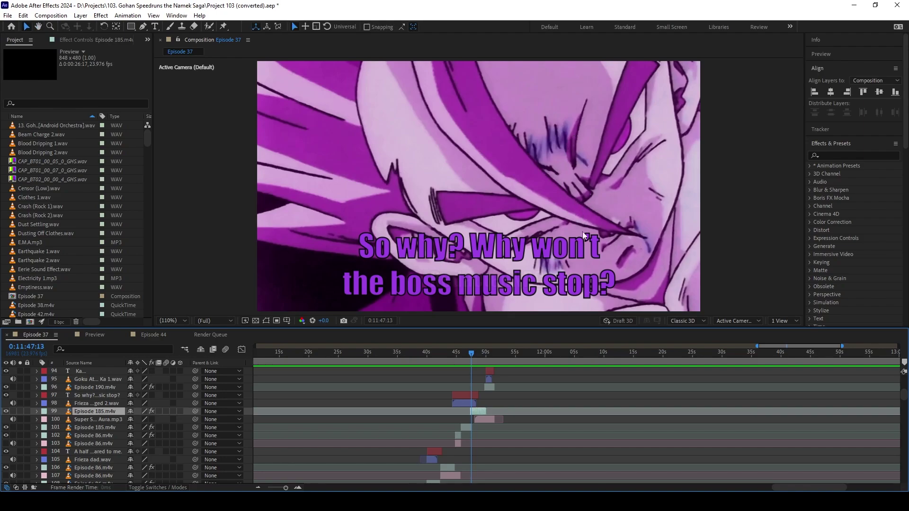
# - Play on from 0:11:47:13 to 0:12:00:03, examining the "Ka..." and "Me..." subtitles, episode clips, aura and footstep sounds
pyautogui.press('space')
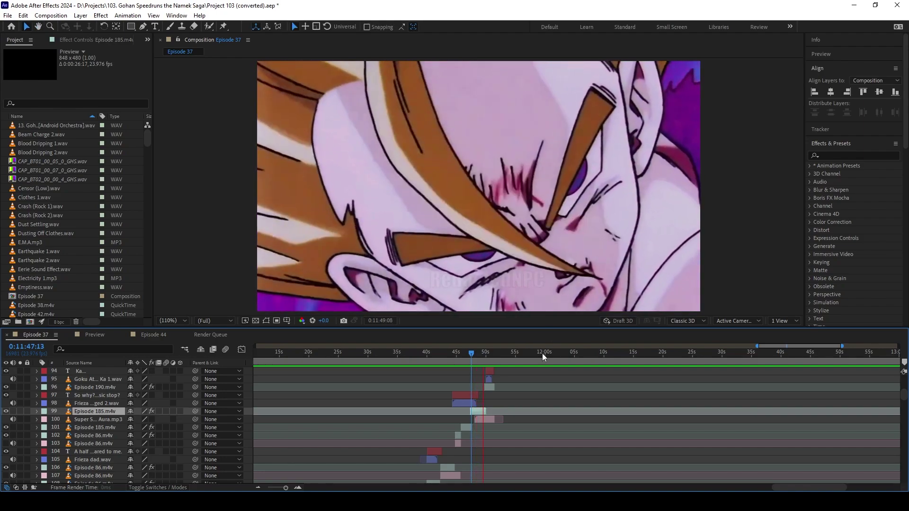
pyautogui.click(524, 394)
pyautogui.hscroll(2, 524, 394)
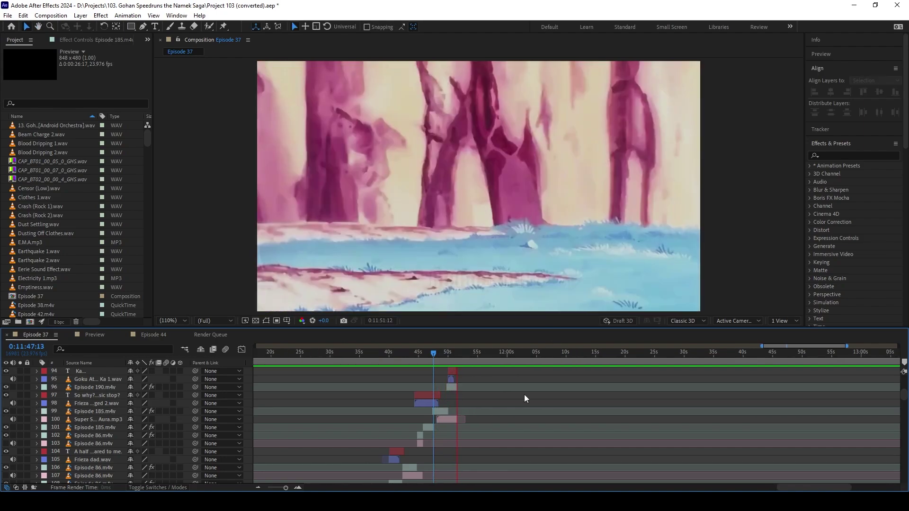
pyautogui.scroll(2, 524, 394)
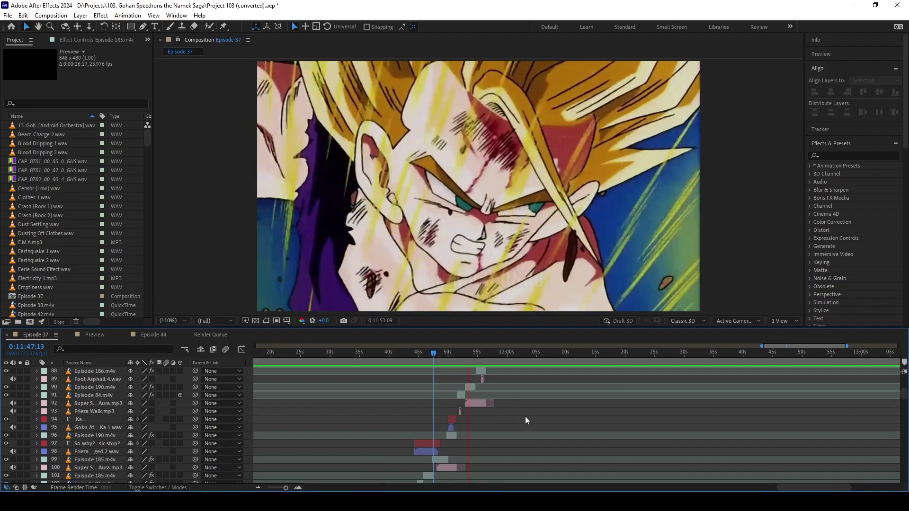
pyautogui.scroll(2, 525, 417)
pyautogui.hscroll(2, 520, 416)
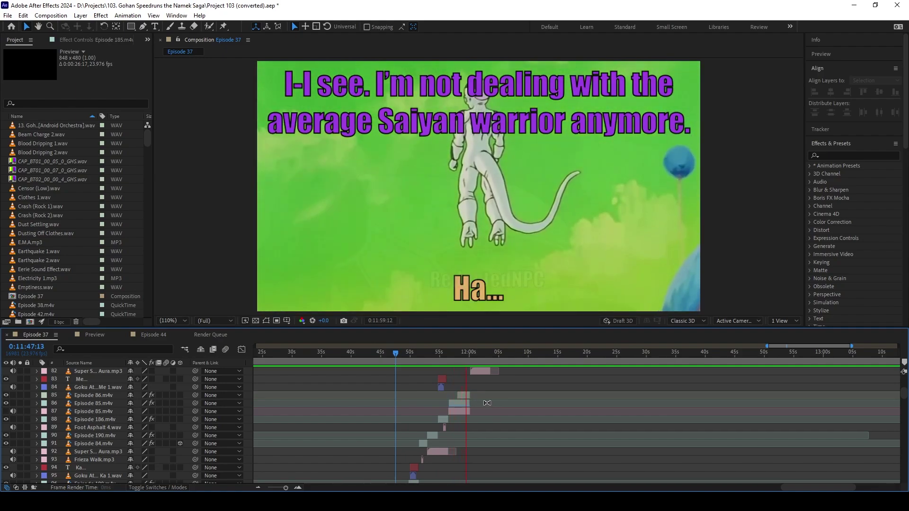
pyautogui.press('space')
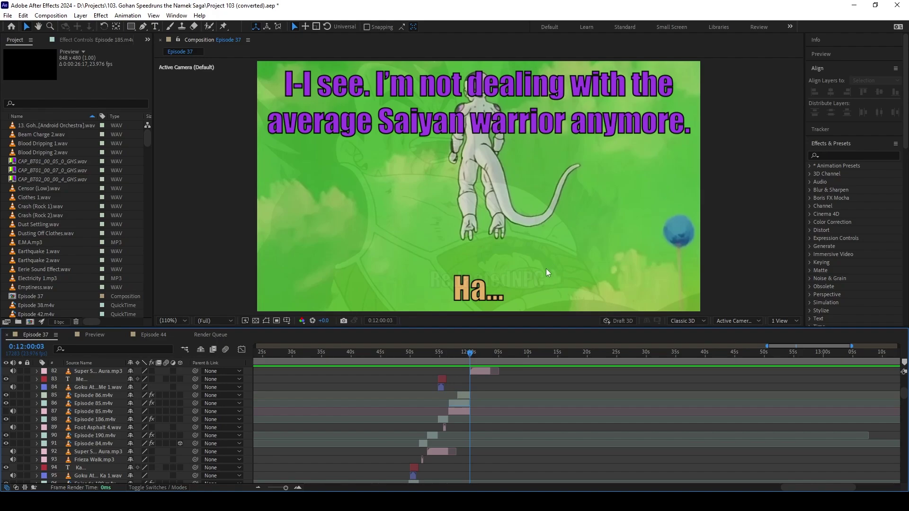
# - Examine the "Ha..." subtitle, Frieza voice line and Kamehameha sound around 0:12:00:03, and play on to 0:12:07:08
pyautogui.scroll(1, 473, 391)
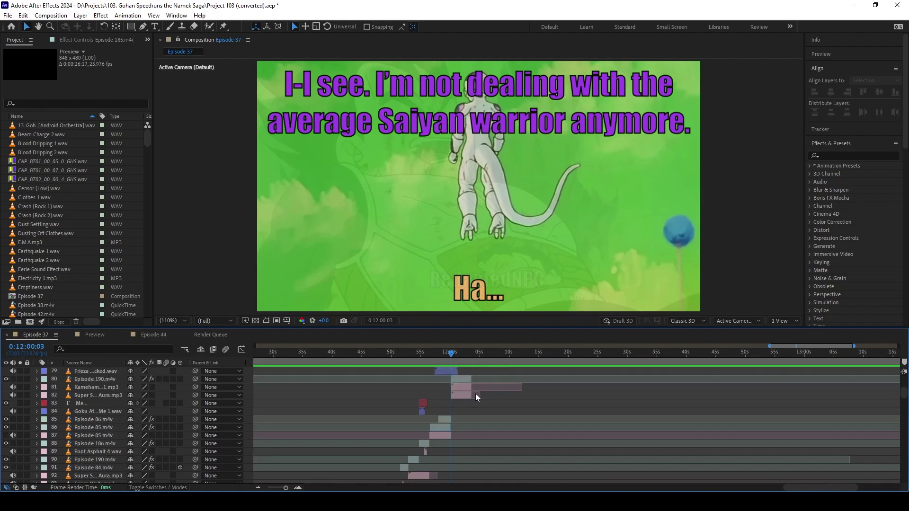
pyautogui.scroll(1, 476, 393)
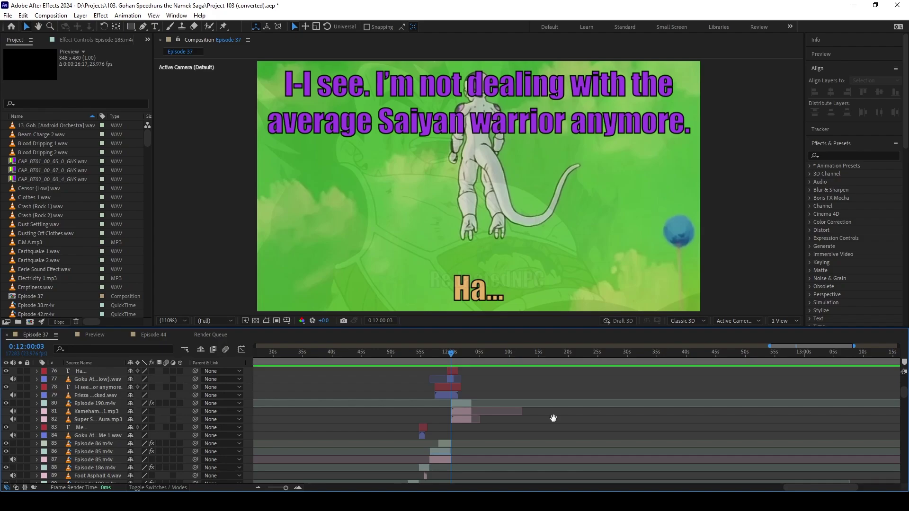
pyautogui.press('space')
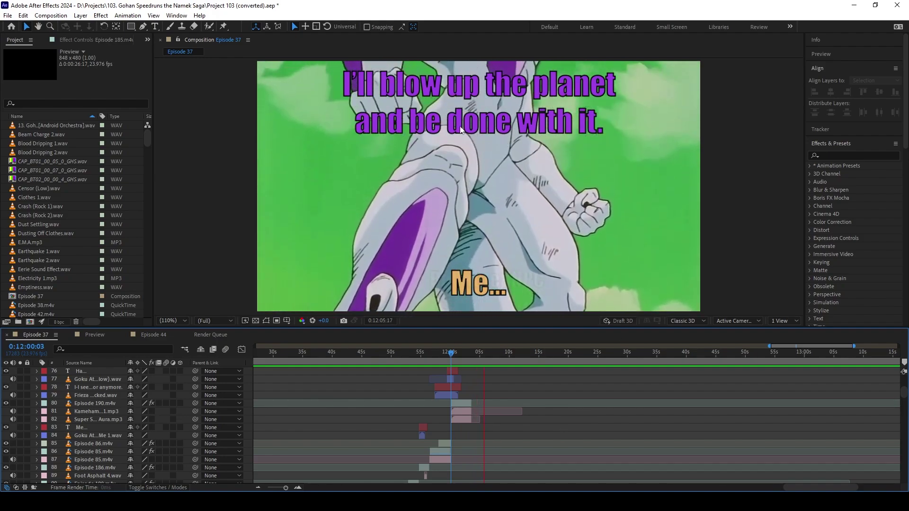
pyautogui.press('space')
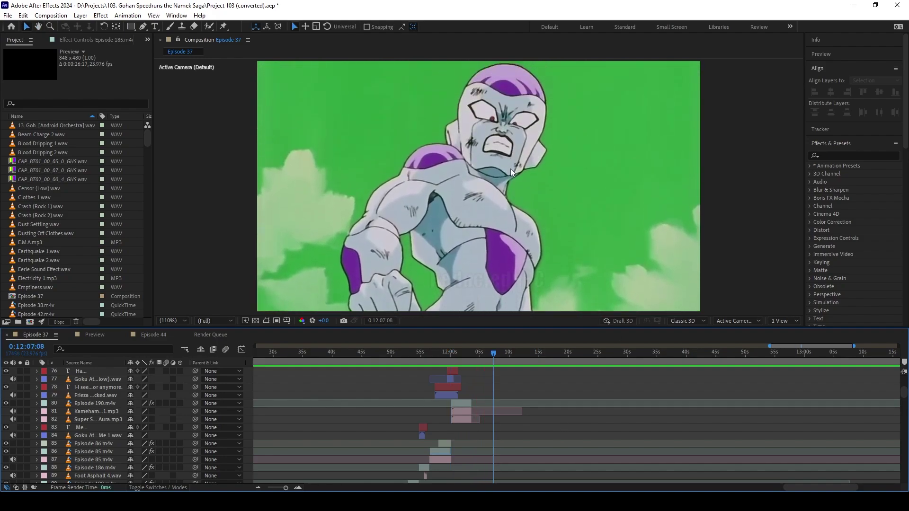
# - Scrub from 0:11:58:01 to 0:12:07:06, examining the overlapping Frieza shots and the layers up to the Episode 91 clip
pyautogui.moveTo(452, 357)
pyautogui.mouseDown()
pyautogui.moveTo(430, 363)
pyautogui.moveTo(439, 363)
pyautogui.mouseUp()
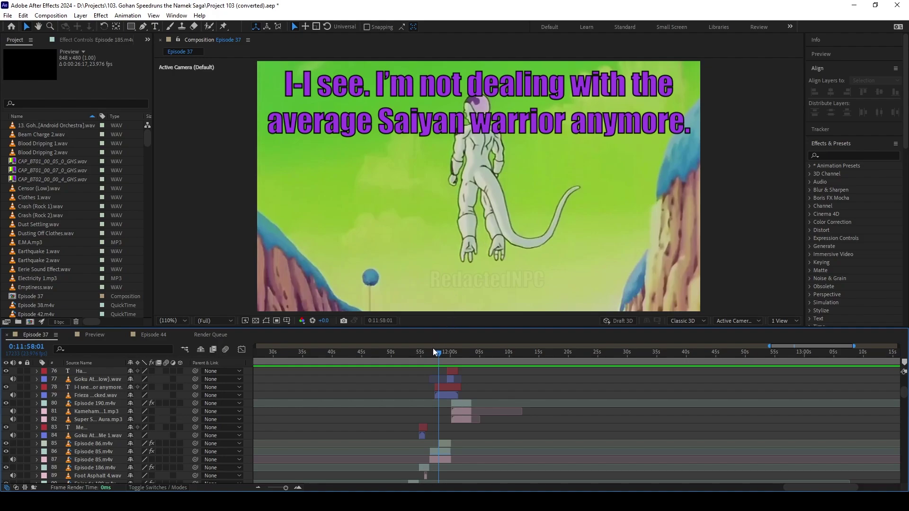
pyautogui.moveTo(432, 348); pyautogui.dragTo(493, 376)
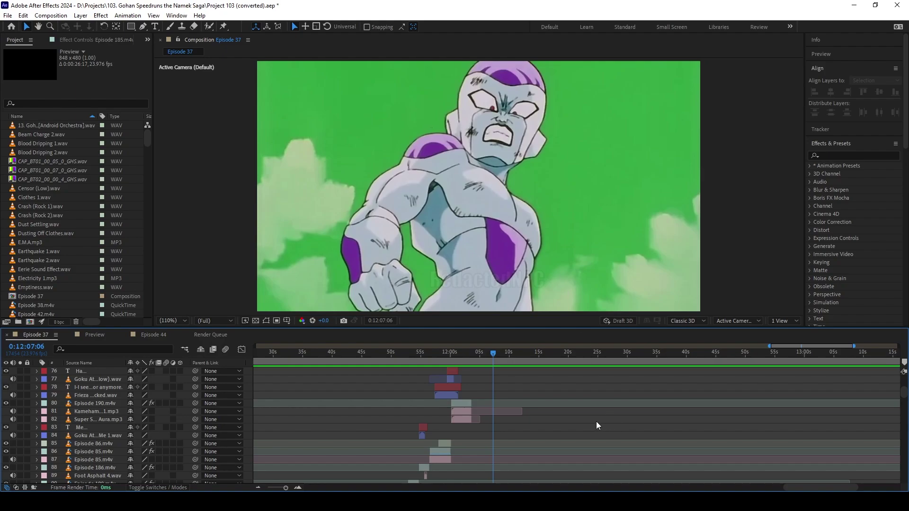
pyautogui.scroll(4, 587, 417)
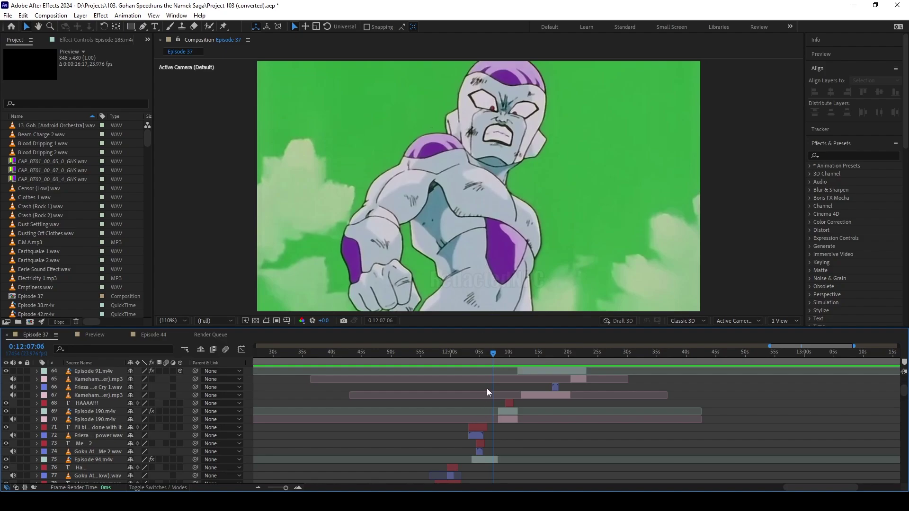
# - Play the "HAAAA!!!" shot, revisit it at 0:12:09:16, and play on to 0:12:12:12
pyautogui.press('space')
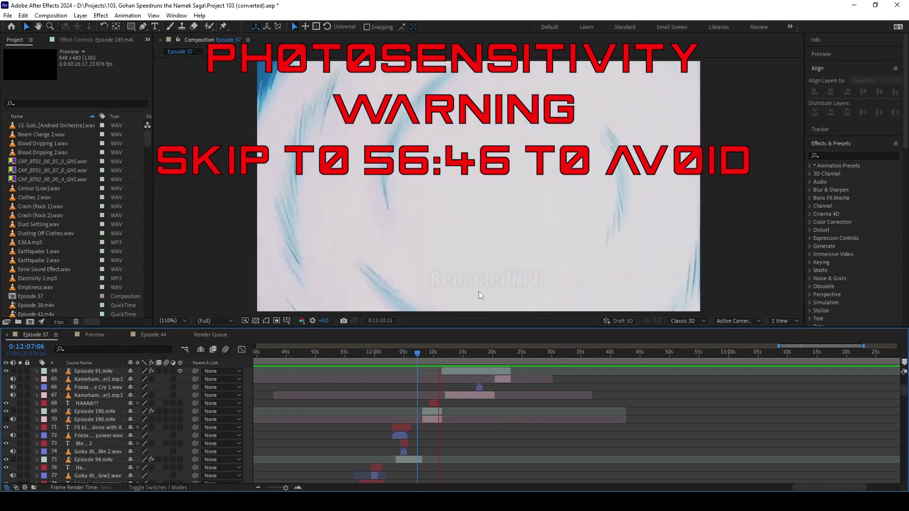
pyautogui.press('space')
pyautogui.moveTo(432, 359); pyautogui.dragTo(432, 359)
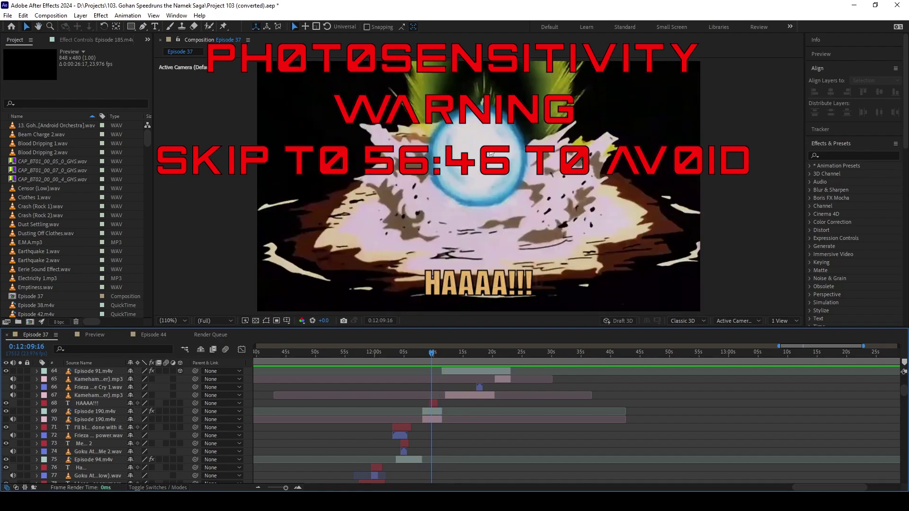
pyautogui.press('space')
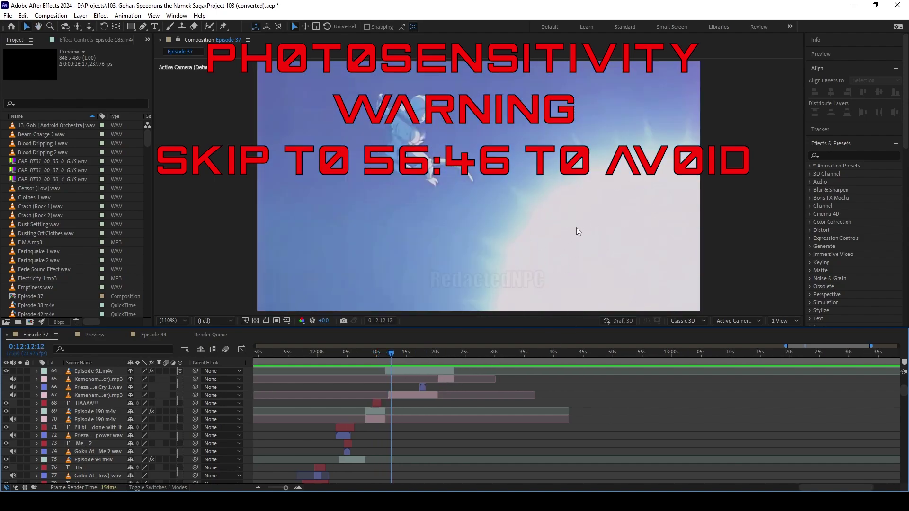
# - Play the Episode 91 beam shot on to 0:12:15:18, examining the Kamehameha sounds, explosions and clip layers
pyautogui.scroll(3, 464, 414)
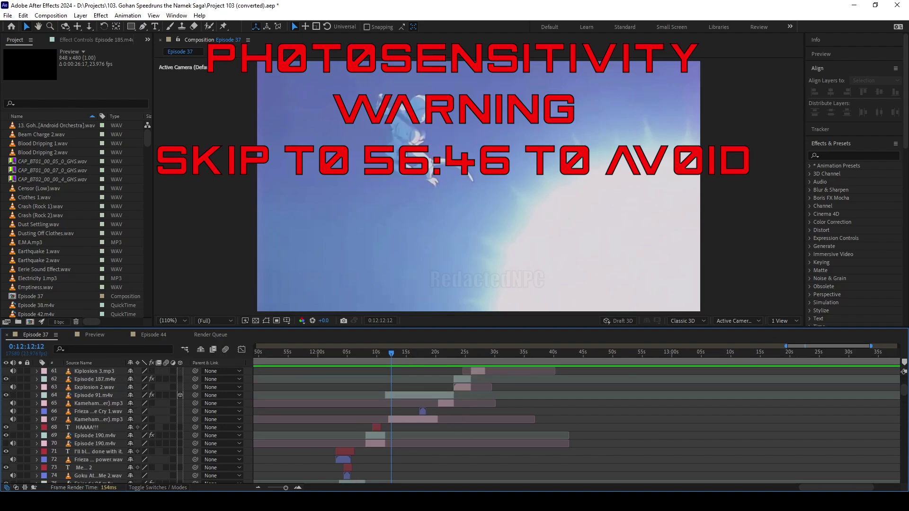
pyautogui.press('space')
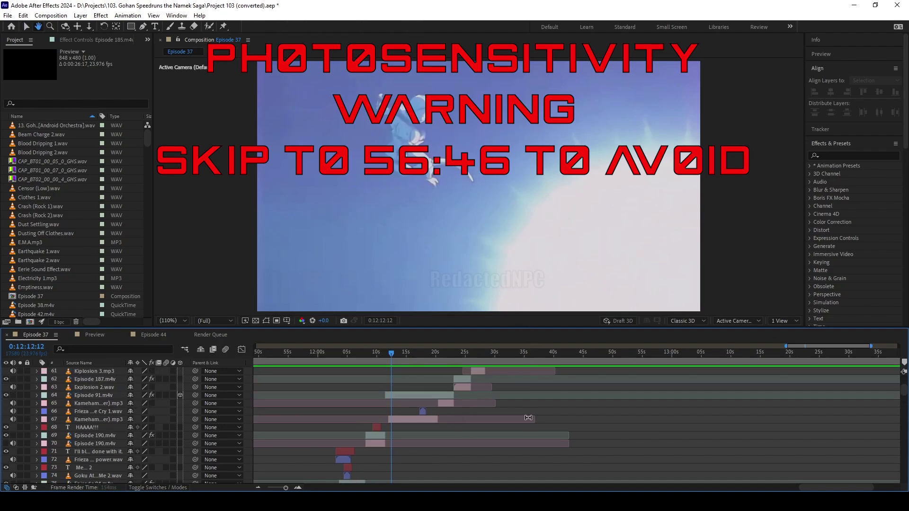
pyautogui.scroll(3, 510, 416)
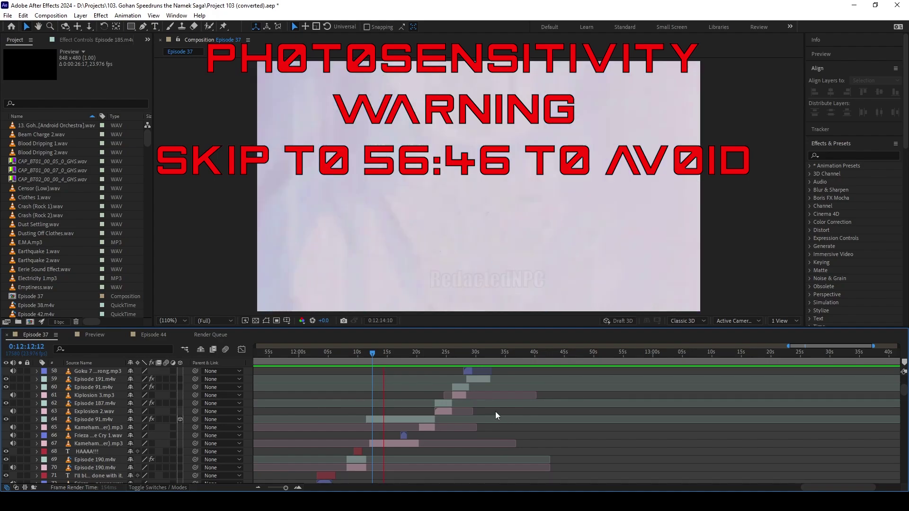
pyautogui.press('space')
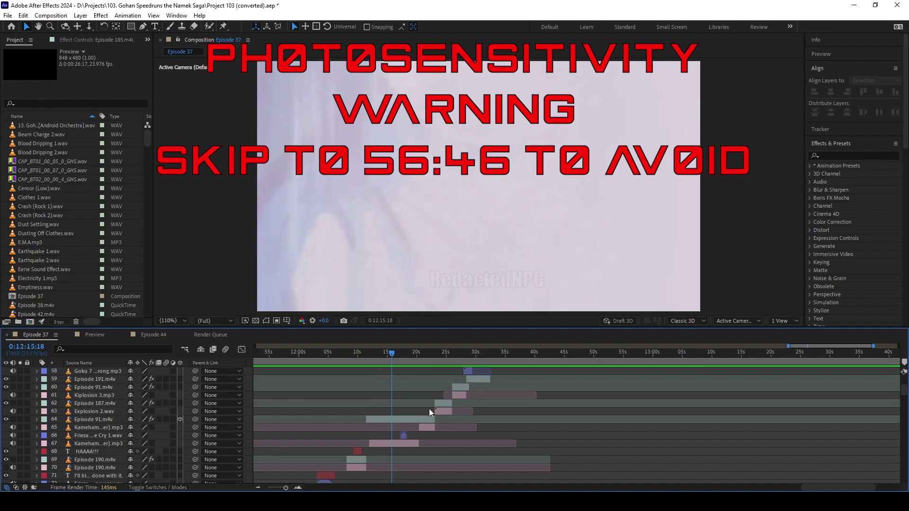
# - Play the beam struggle from 0:12:15:18 to 0:12:50:21, examining its clips, explosion sounds, Goku voice lines and subtitles
pyautogui.press('space')
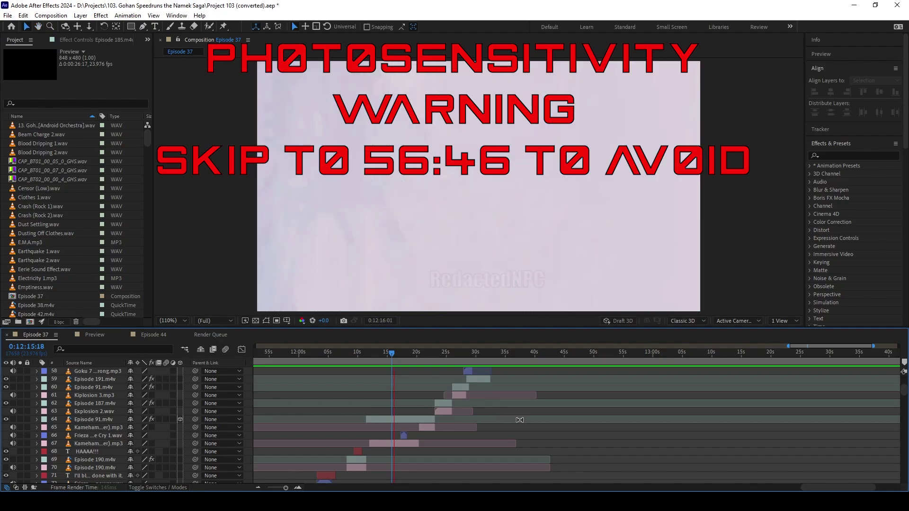
pyautogui.scroll(2, 506, 416)
pyautogui.hscroll(2, 506, 416)
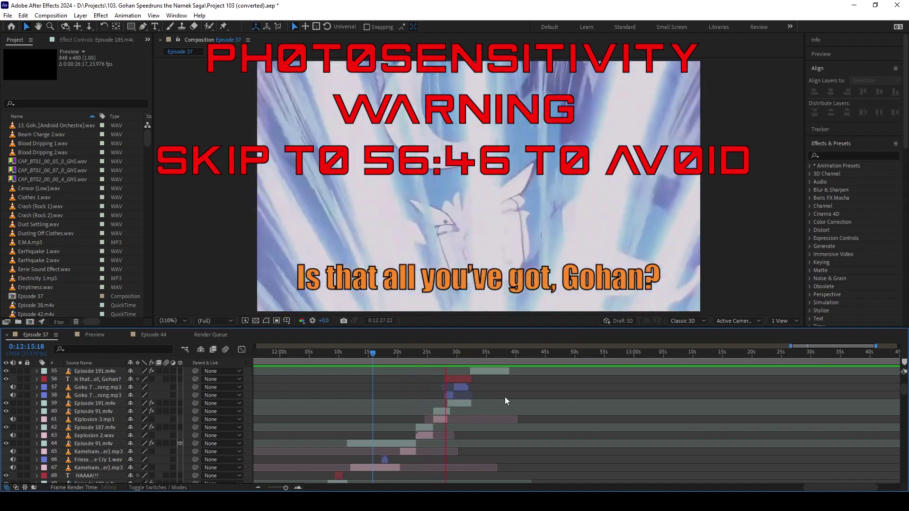
pyautogui.scroll(2, 505, 397)
pyautogui.hscroll(3, 501, 402)
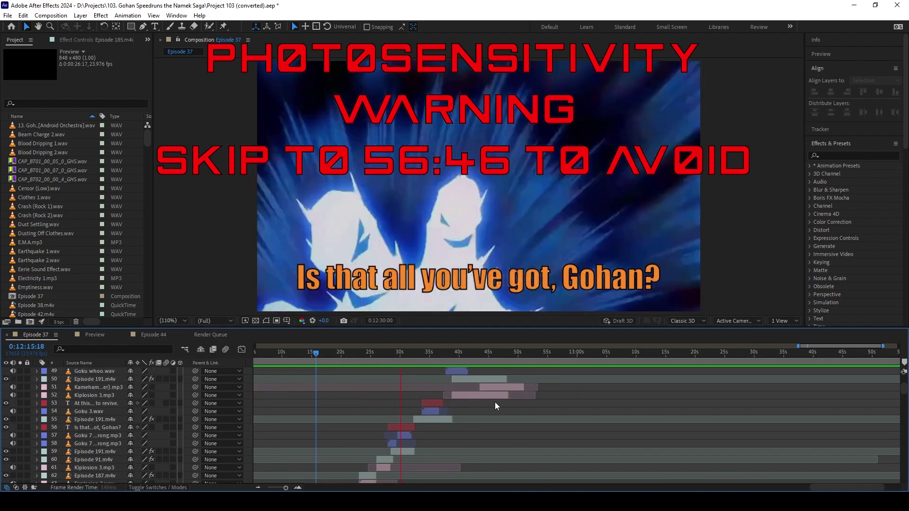
pyautogui.scroll(1, 467, 402)
pyautogui.hscroll(1, 467, 403)
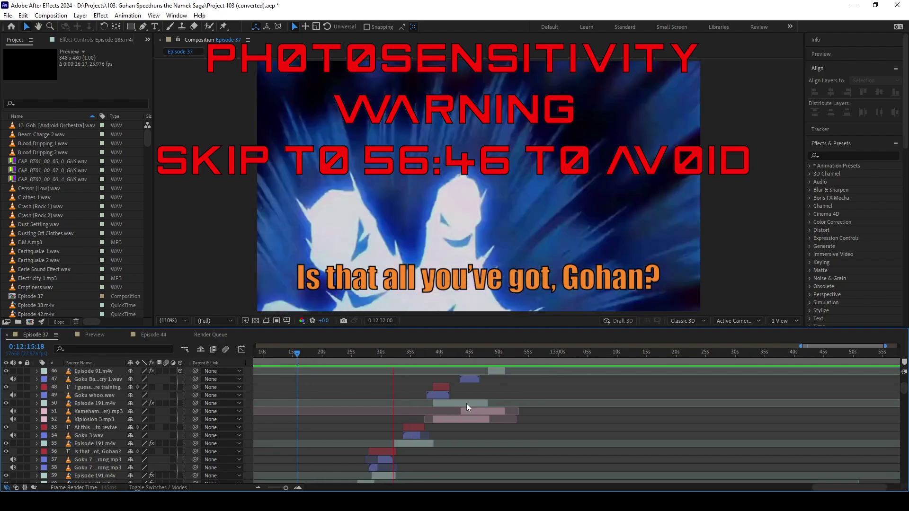
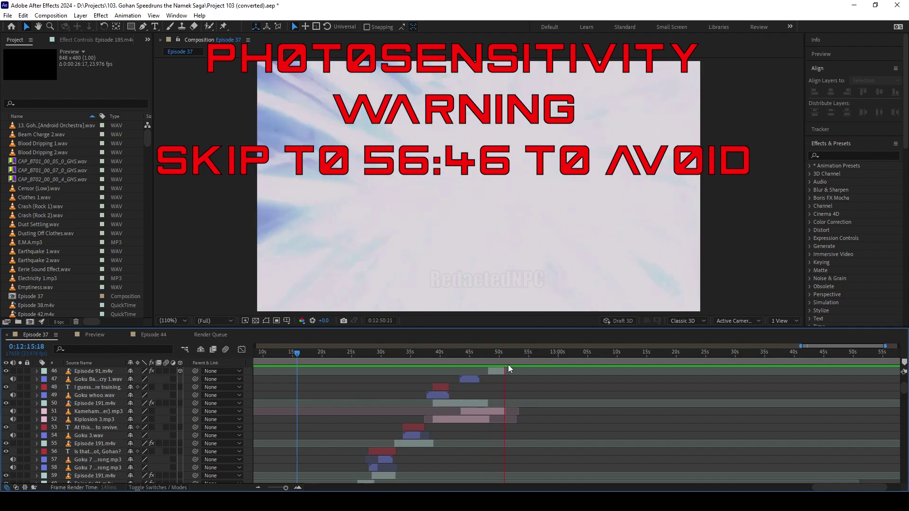
# - Replay the end of the beam struggle from 0:12:50:04 to the title card at 0:13:03:11
pyautogui.moveTo(505, 353); pyautogui.dragTo(501, 356)
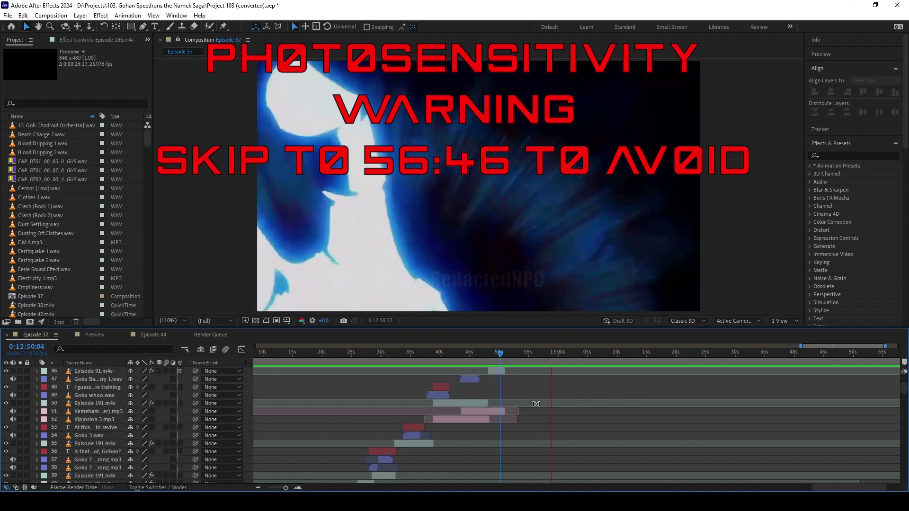
pyautogui.scroll(4, 540, 403)
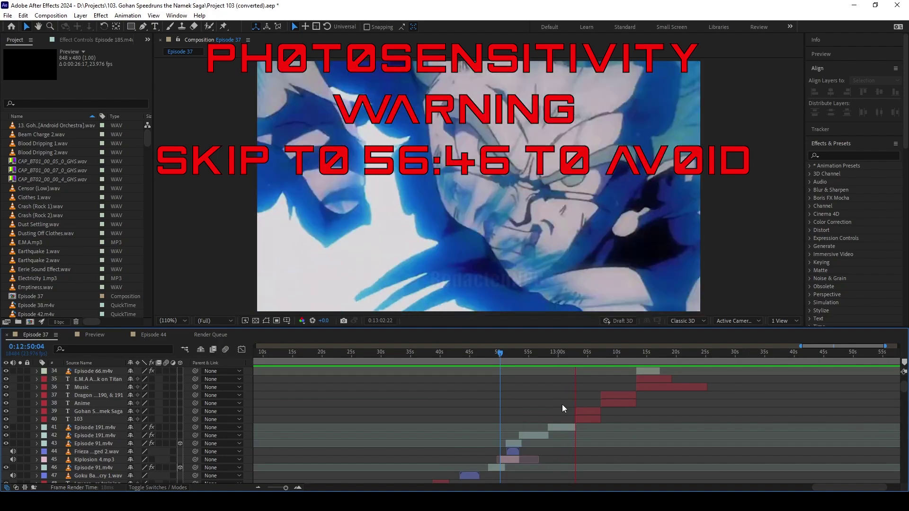
pyautogui.press('space')
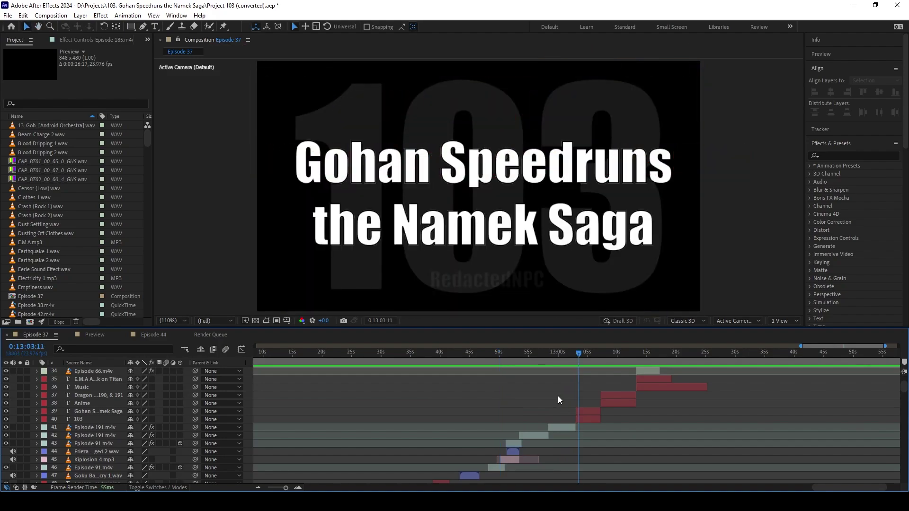
# - Go back to the beam shots around 0:12:25:02 and examine the Frieza shot at 0:12:21:05
pyautogui.scroll(-4, 497, 424)
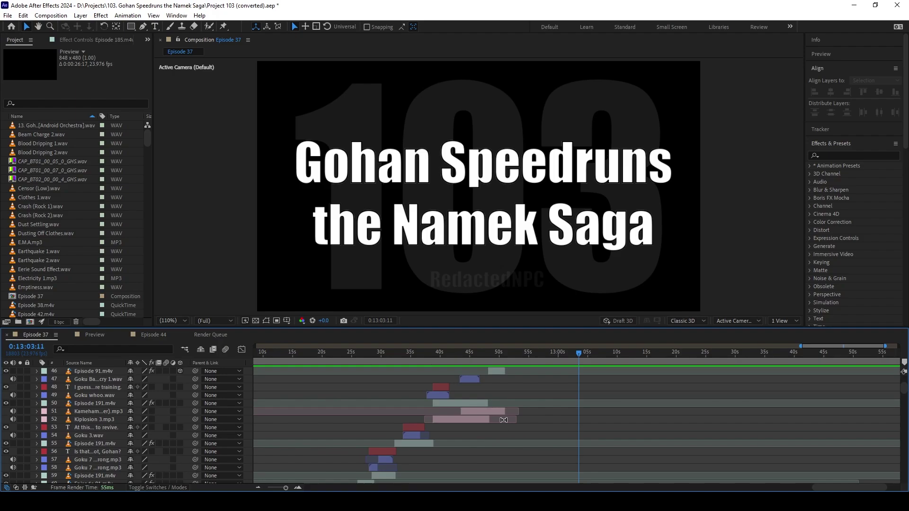
pyautogui.moveTo(438, 359); pyautogui.dragTo(348, 370)
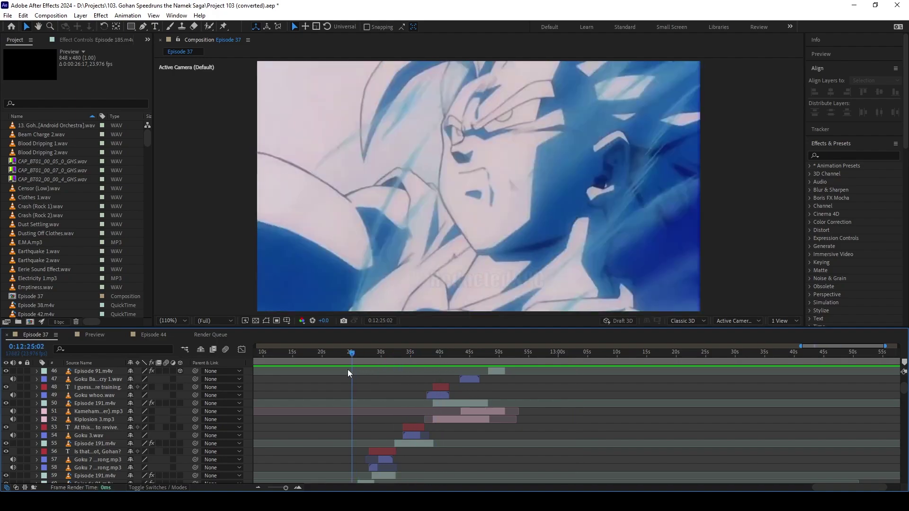
pyautogui.scroll(-3, 379, 417)
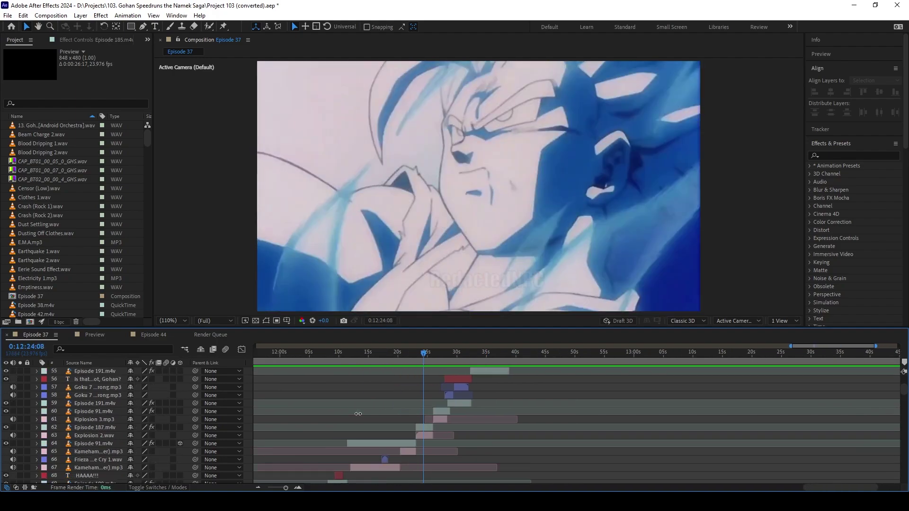
pyautogui.hscroll(-5, 397, 419)
pyautogui.moveTo(468, 354); pyautogui.dragTo(500, 354)
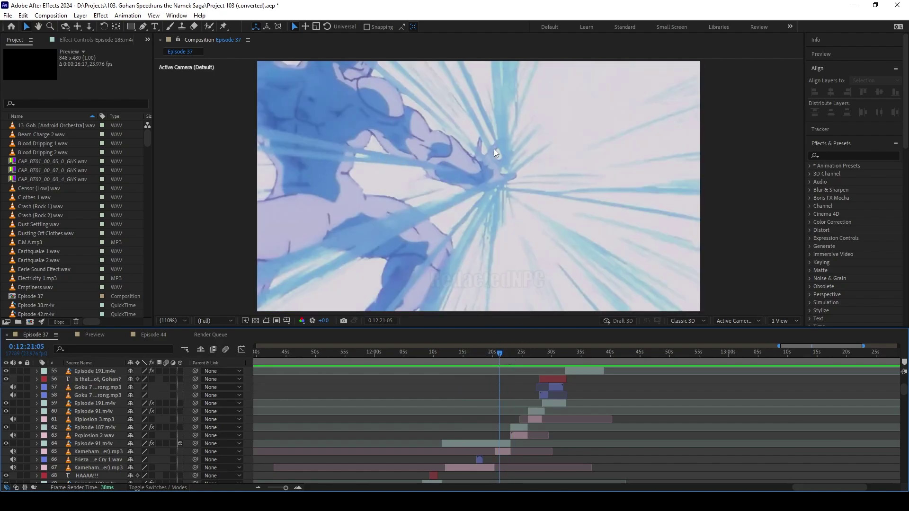
# - Examine the "Is that all you've got, Gohan?" shot between 0:12:28:11 and 0:12:31:08, and scrub on to the subtitle at 0:12:35:12
pyautogui.moveTo(504, 356); pyautogui.dragTo(553, 356)
pyautogui.scroll(3, 578, 368)
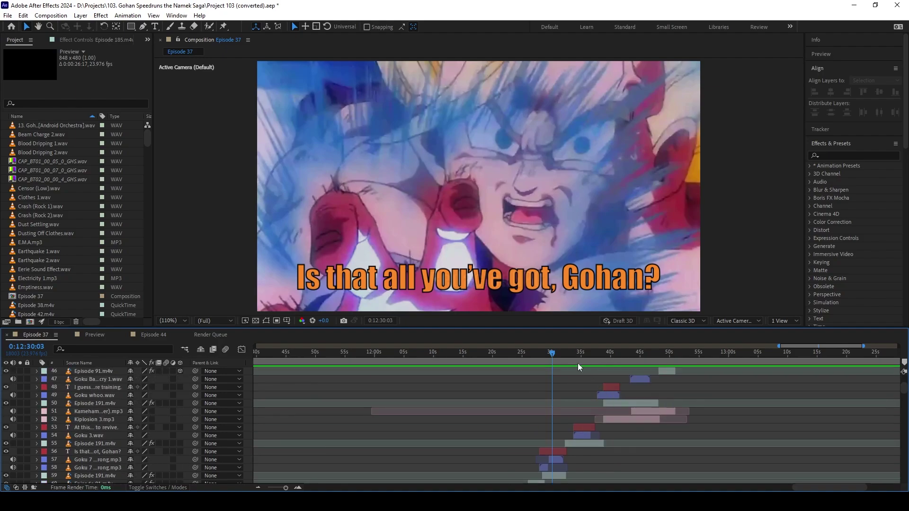
pyautogui.click(582, 355)
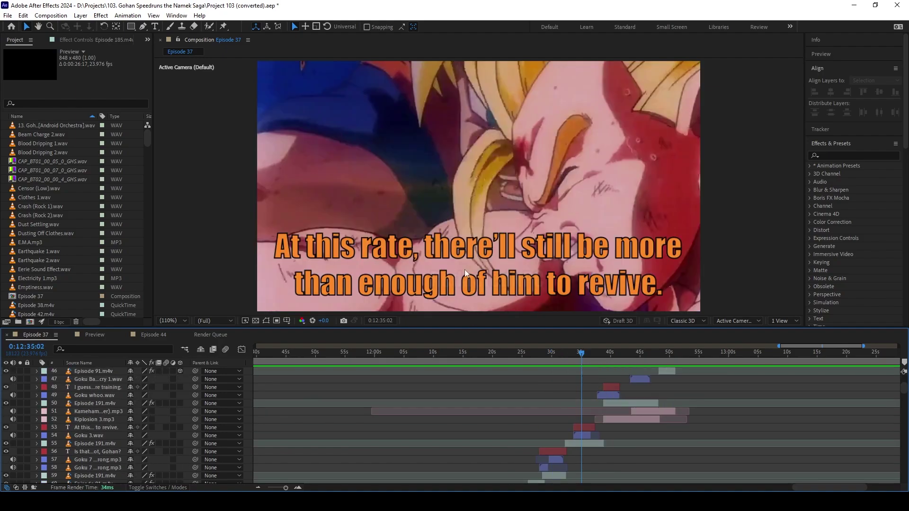
pyautogui.click(560, 358)
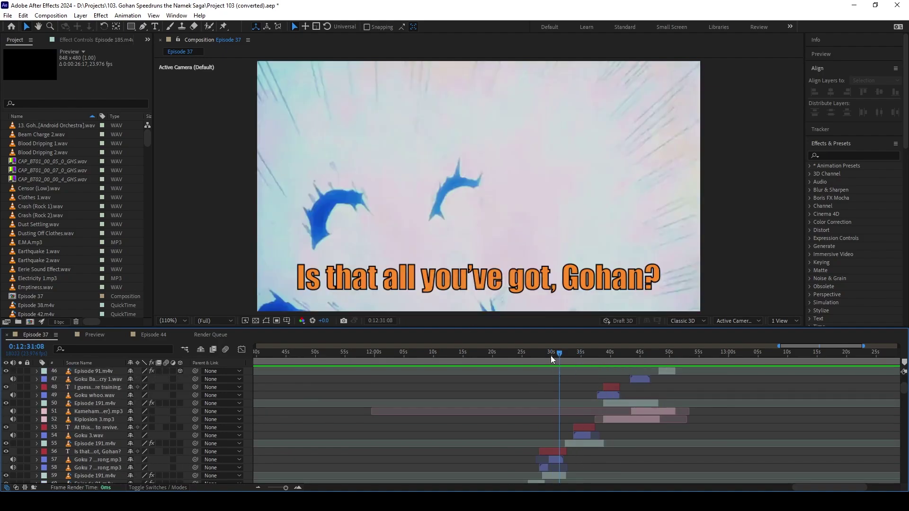
pyautogui.click(551, 355)
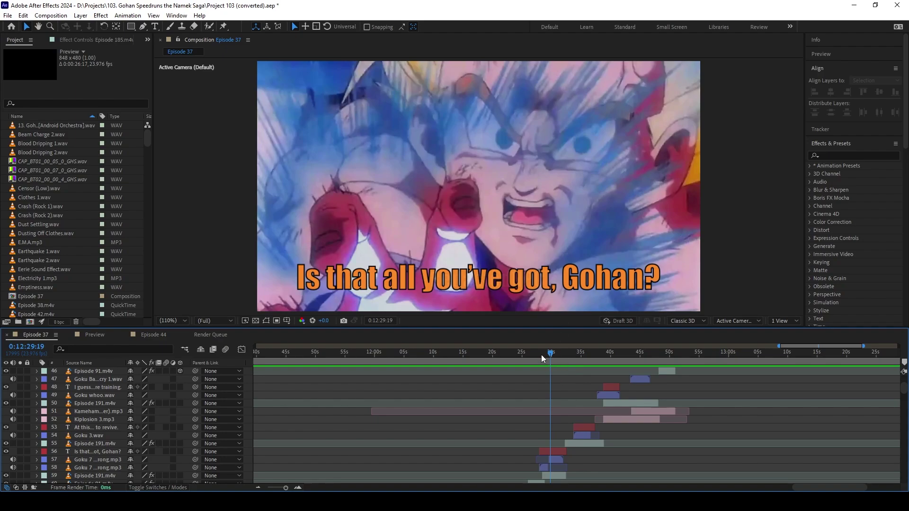
pyautogui.click(541, 356)
pyautogui.press('k')
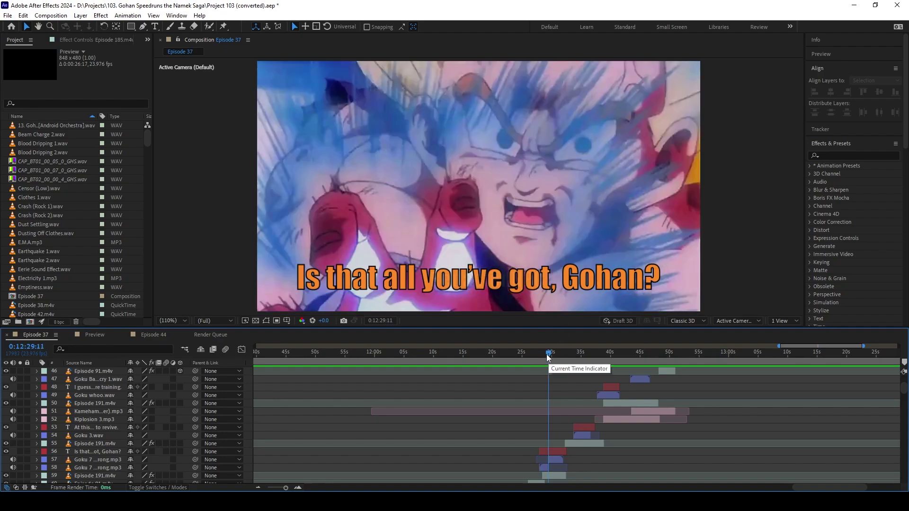
pyautogui.click(542, 356)
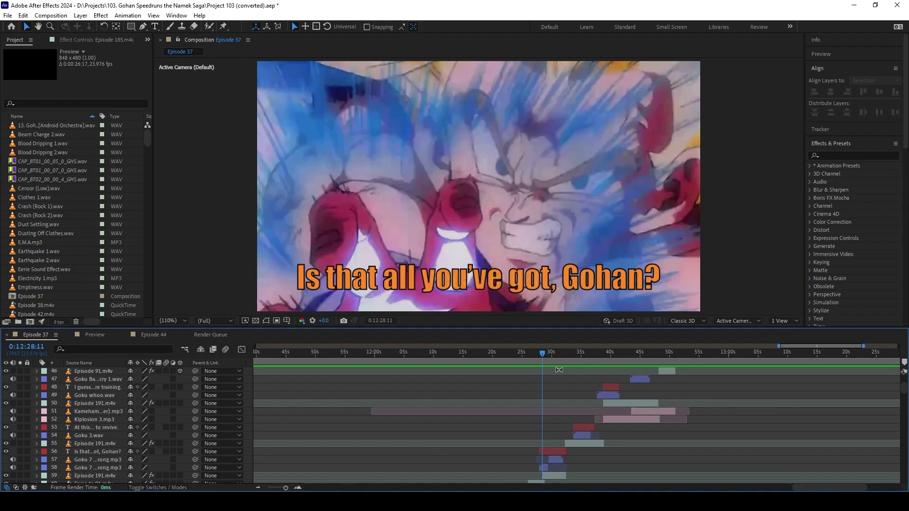
pyautogui.click(555, 356)
pyautogui.moveTo(555, 358); pyautogui.dragTo(584, 351)
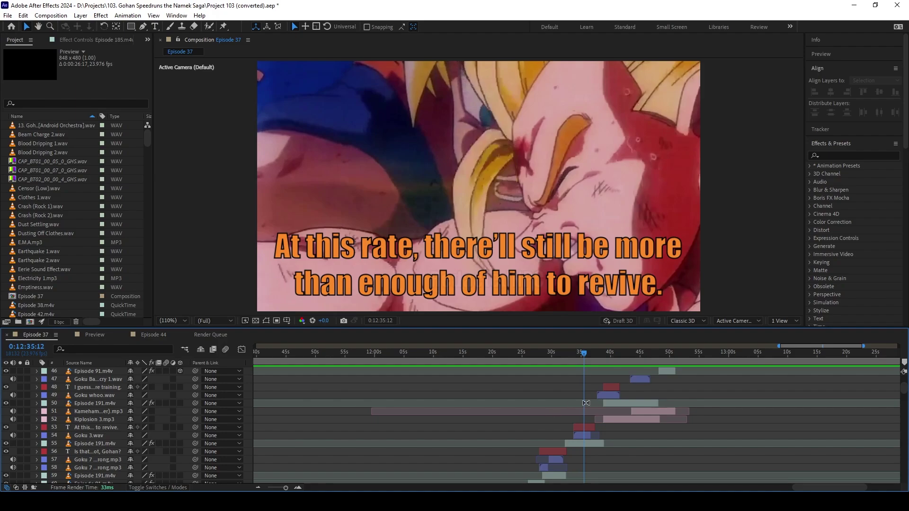
# - Scrub back and forth through the "I guess you need more training." shot between 0:12:40:02 and 0:12:45:01
pyautogui.click(611, 360)
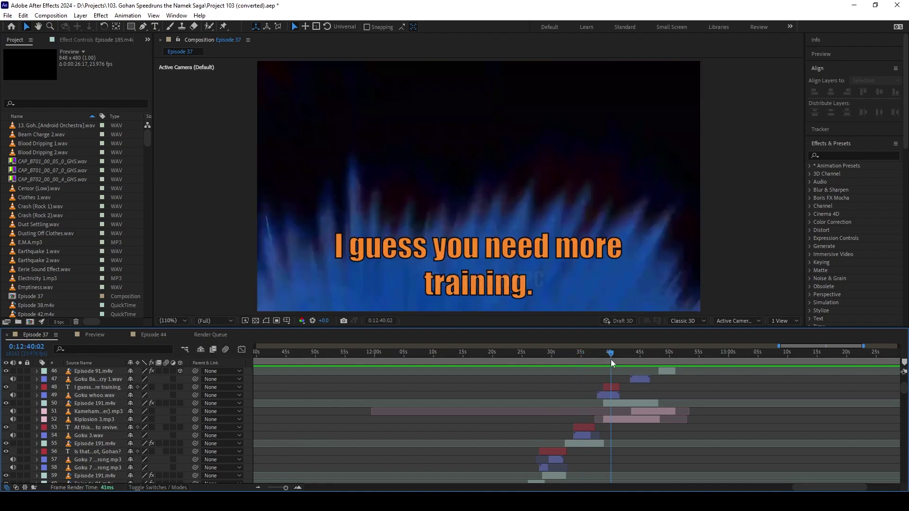
pyautogui.click(624, 359)
pyautogui.click(641, 360)
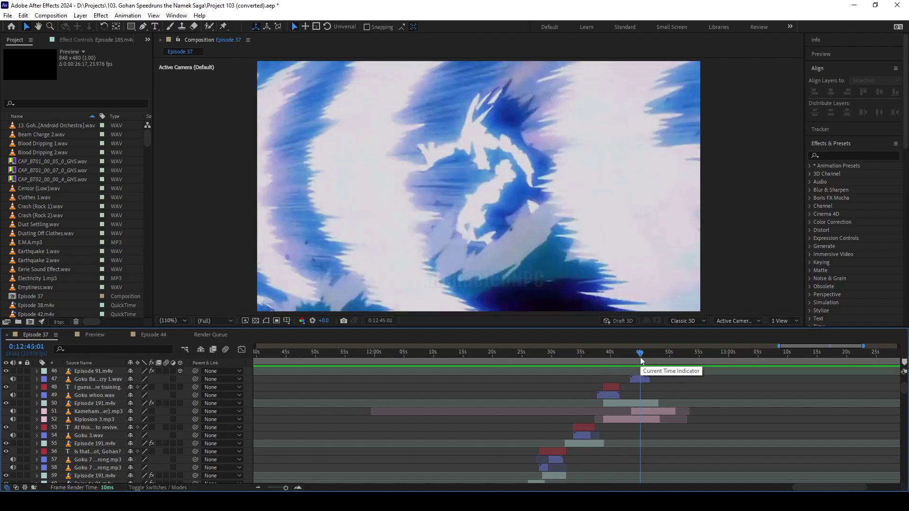
pyautogui.click(632, 359)
pyautogui.click(626, 359)
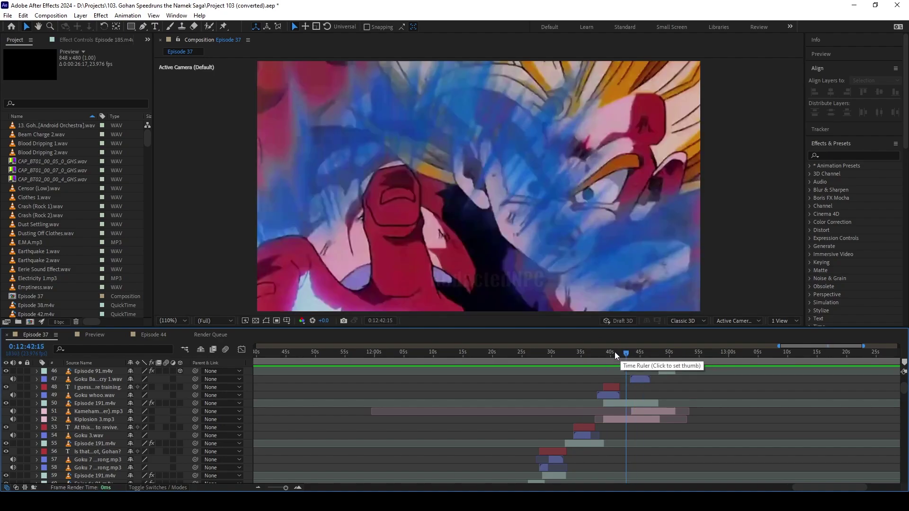
pyautogui.click(615, 355)
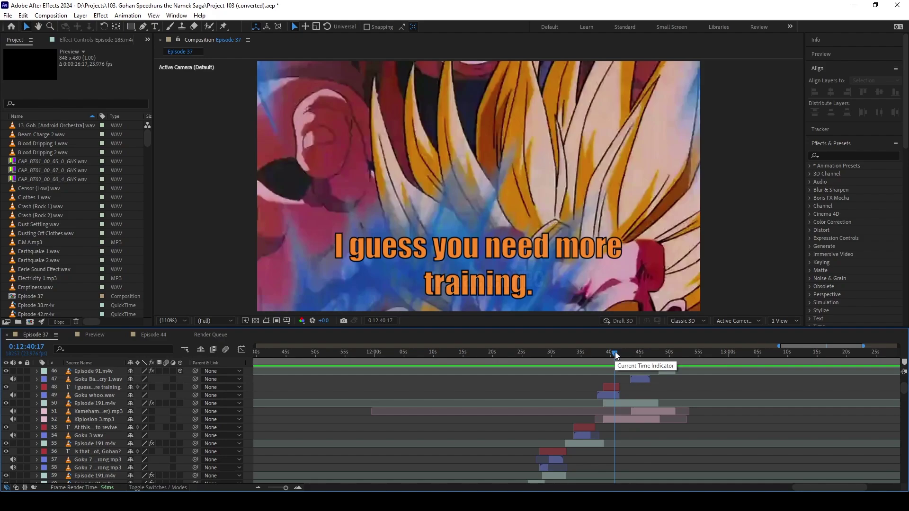
pyautogui.moveTo(616, 356); pyautogui.dragTo(638, 356)
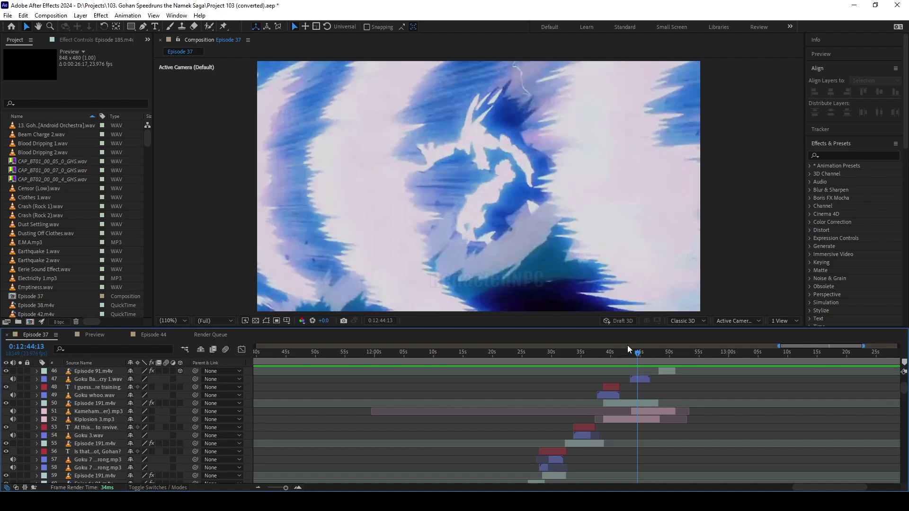
# - Scrub on to the Goku and Gohan close-up at 0:13:00:18, examining the Episode 91 and 191 layers and the credits layers
pyautogui.moveTo(640, 355); pyautogui.dragTo(676, 353)
pyautogui.hscroll(3, 667, 396)
pyautogui.scroll(2, 626, 386)
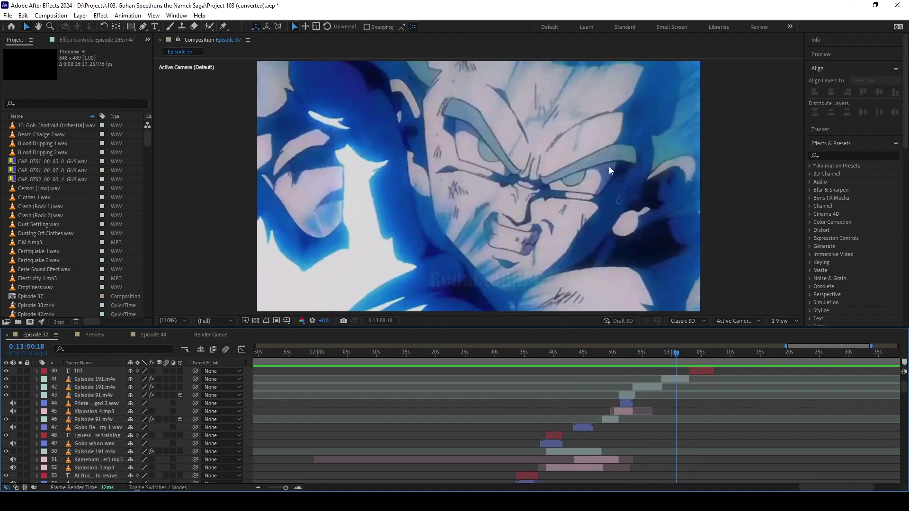
pyautogui.hscroll(-5, 640, 402)
pyautogui.scroll(3, 618, 422)
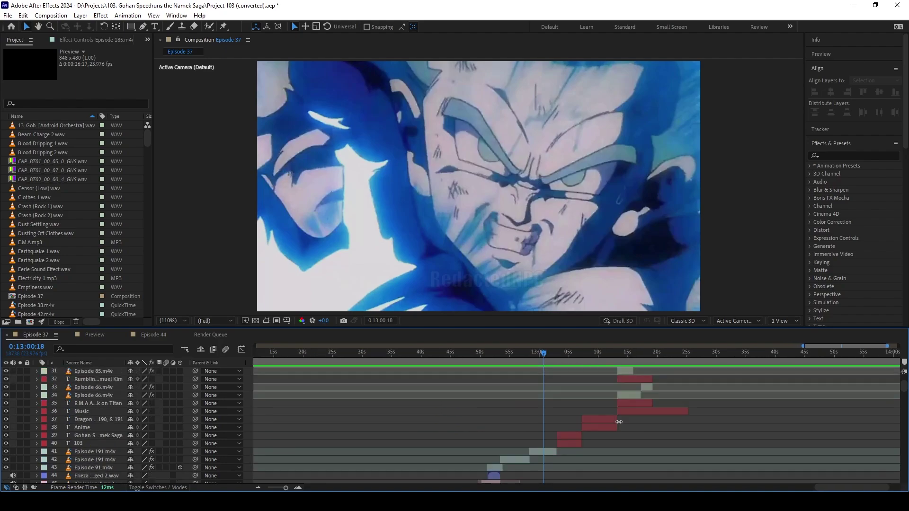
# - Examine the title card at 0:13:05:23, the Anime credits at 0:13:08:17 and the first Music credits at 0:13:15:01
pyautogui.click(503, 353)
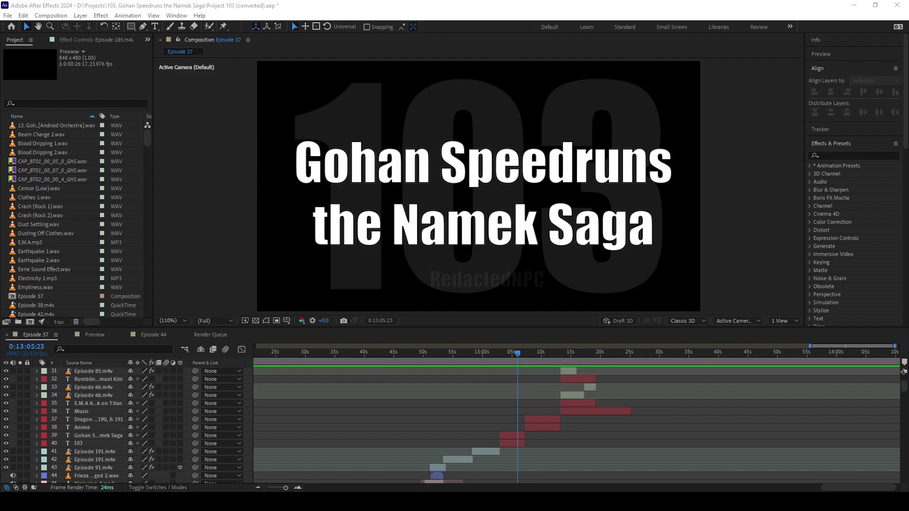
pyautogui.click(534, 362)
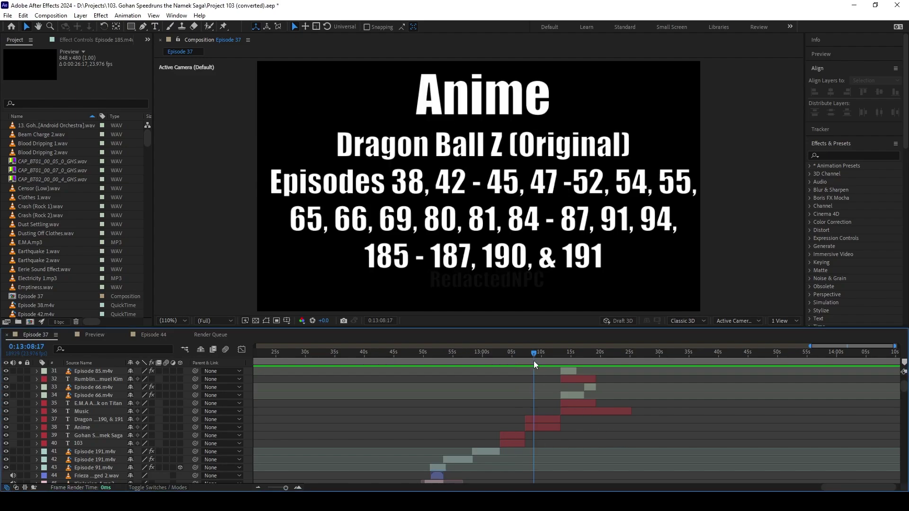
pyautogui.moveTo(555, 358); pyautogui.dragTo(572, 359)
pyautogui.scroll(3, 625, 430)
pyautogui.scroll(3, 624, 427)
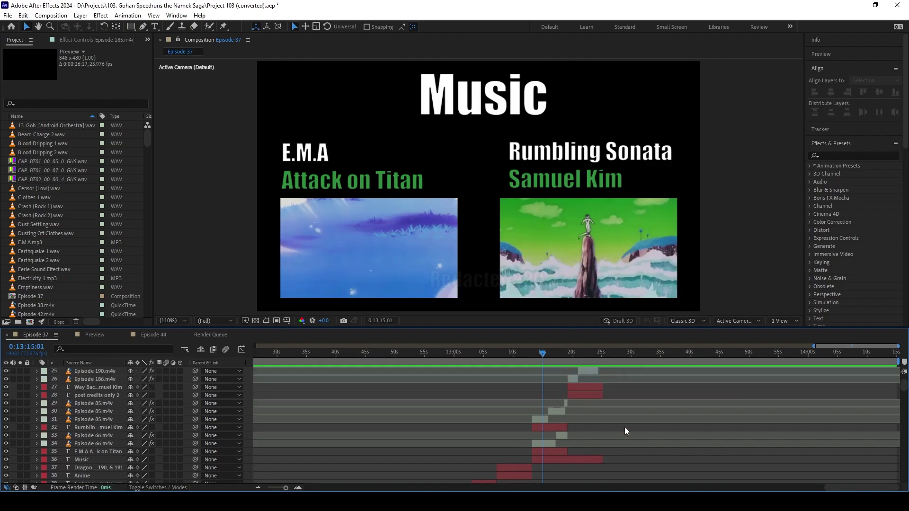
# - Compare the two Music credits pages and their preview clips between 0:13:14:13 and 0:13:25:06
pyautogui.click(597, 354)
pyautogui.click(587, 353)
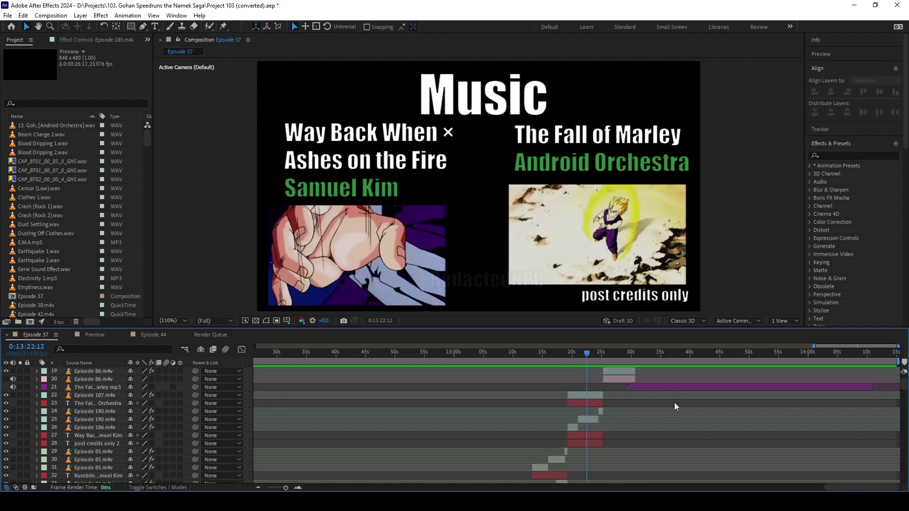
pyautogui.moveTo(572, 356); pyautogui.dragTo(541, 360)
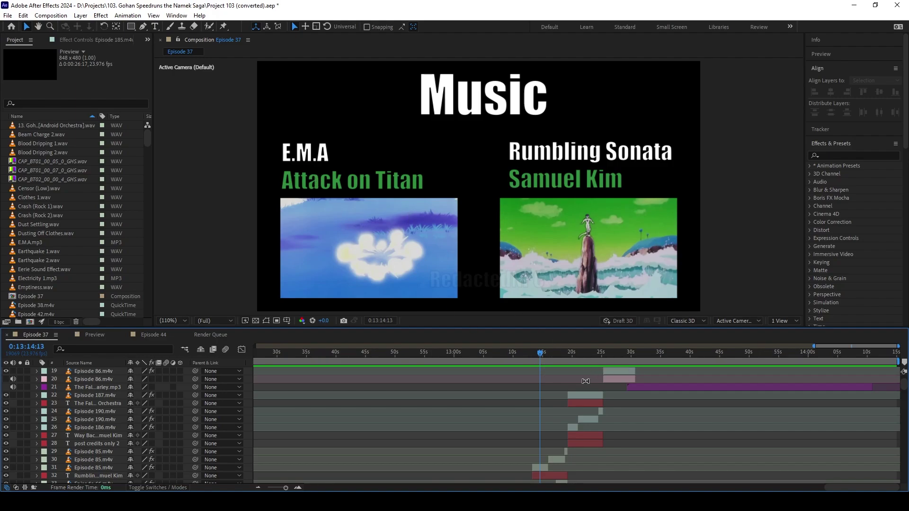
pyautogui.click(551, 356)
pyautogui.moveTo(551, 356); pyautogui.dragTo(590, 375)
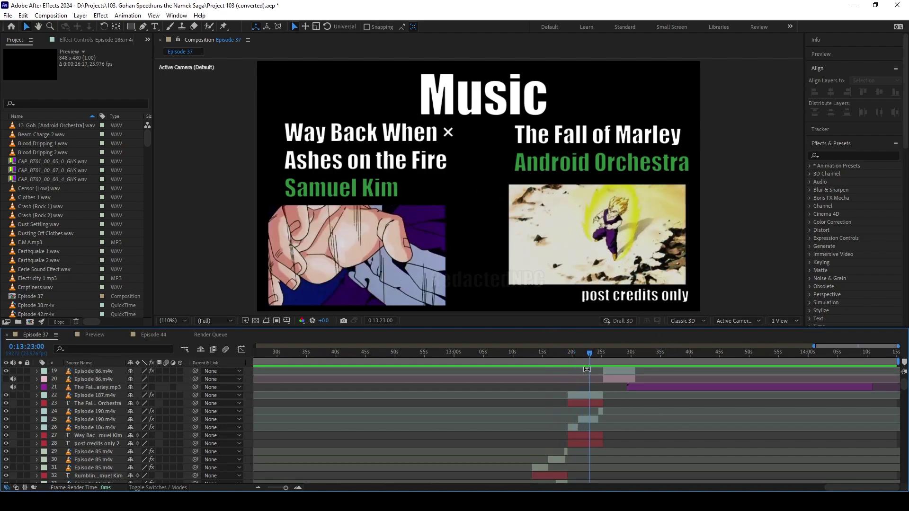
pyautogui.moveTo(596, 356); pyautogui.dragTo(603, 357)
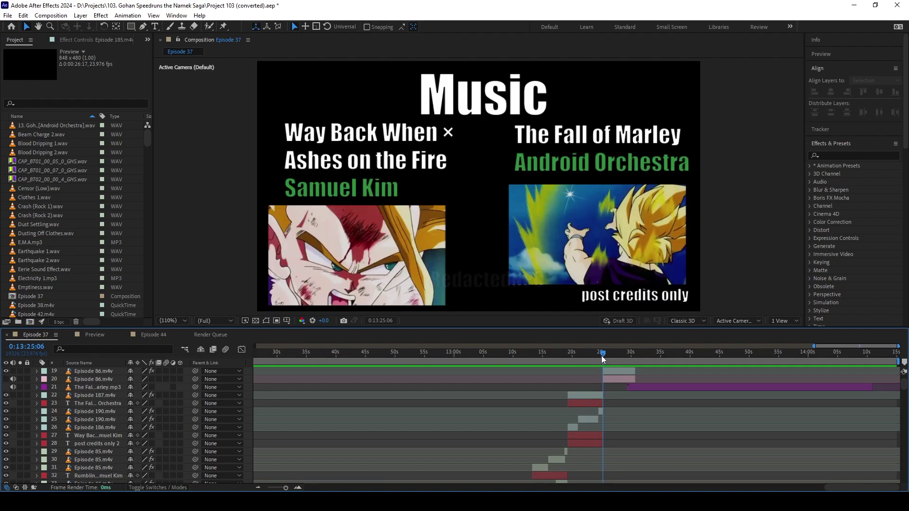
# - Play the start of the post-credits scene from 0:13:25:06 to 0:13:26:01, examining the Episode 86 and 187 layers
pyautogui.press('space')
pyautogui.scroll(2, 623, 410)
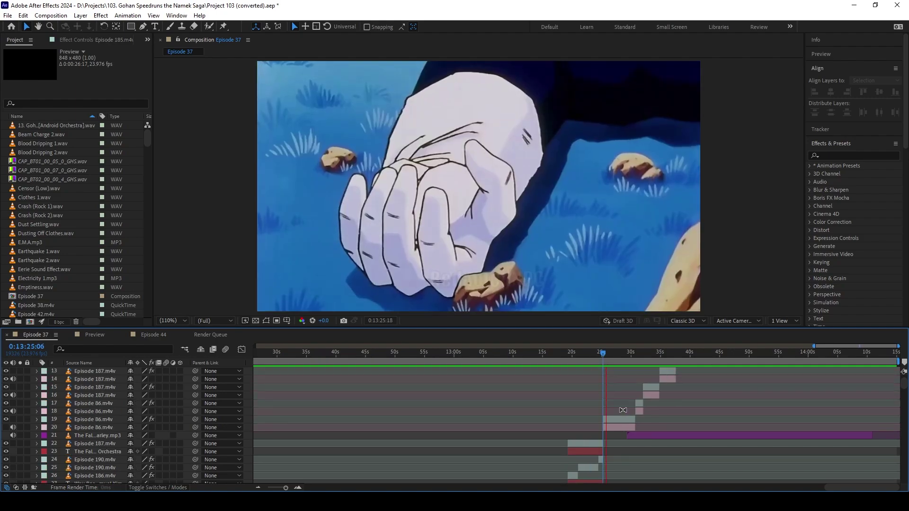
pyautogui.press('space')
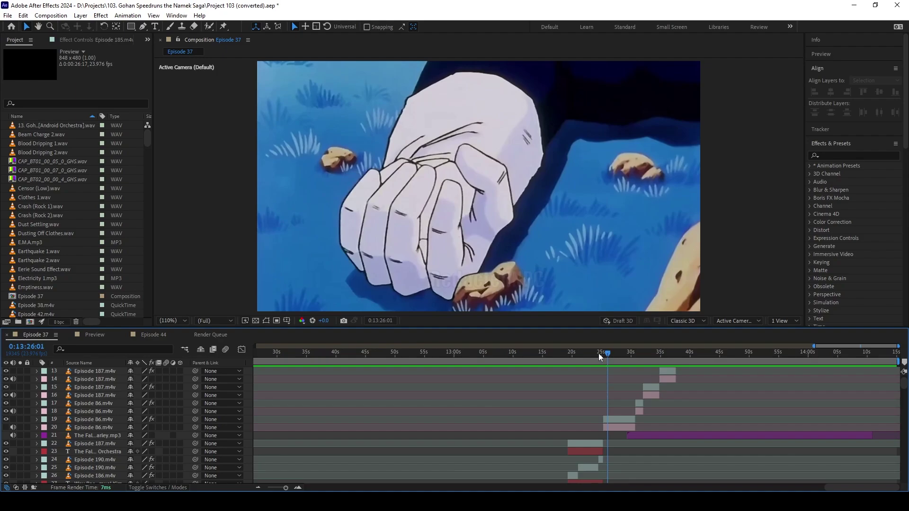
# - Play the post-credits scene from 0:13:25:07 to 0:13:36:05, examining the Episode 86 and 187 clips
pyautogui.moveTo(599, 355); pyautogui.dragTo(603, 355)
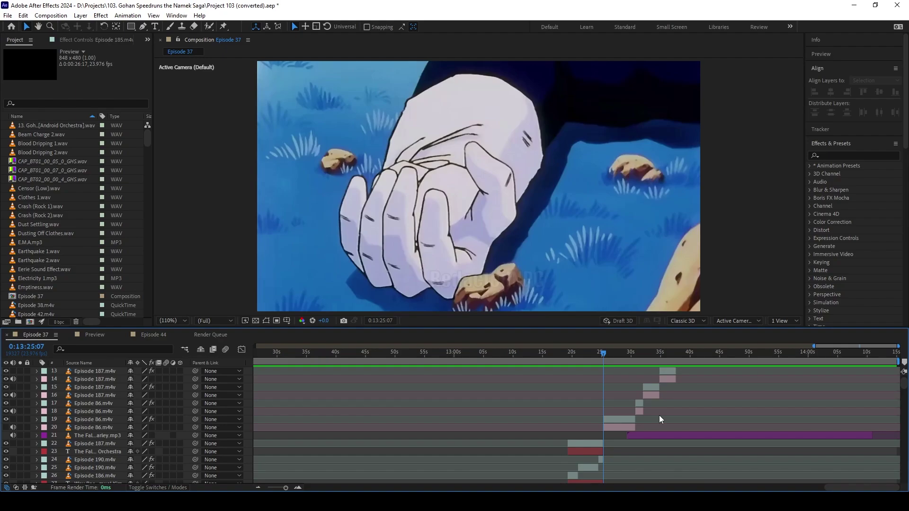
pyautogui.press('space')
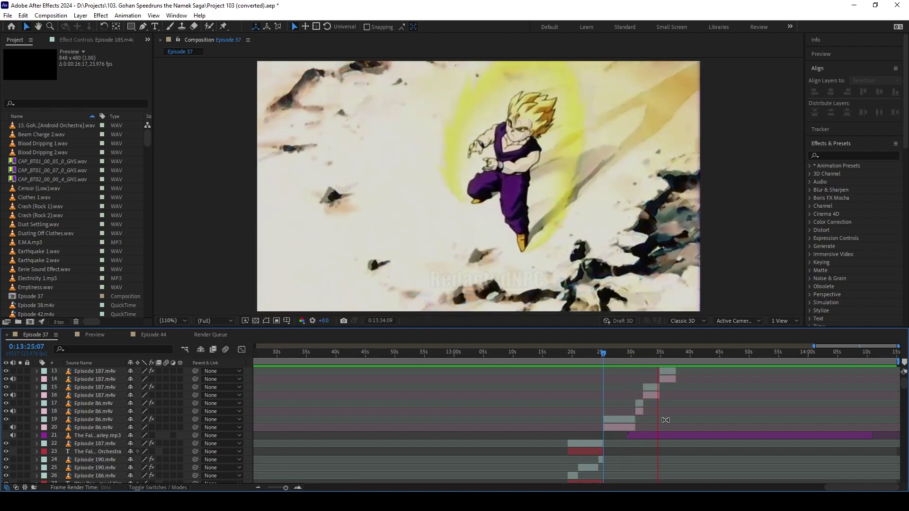
pyautogui.press('space')
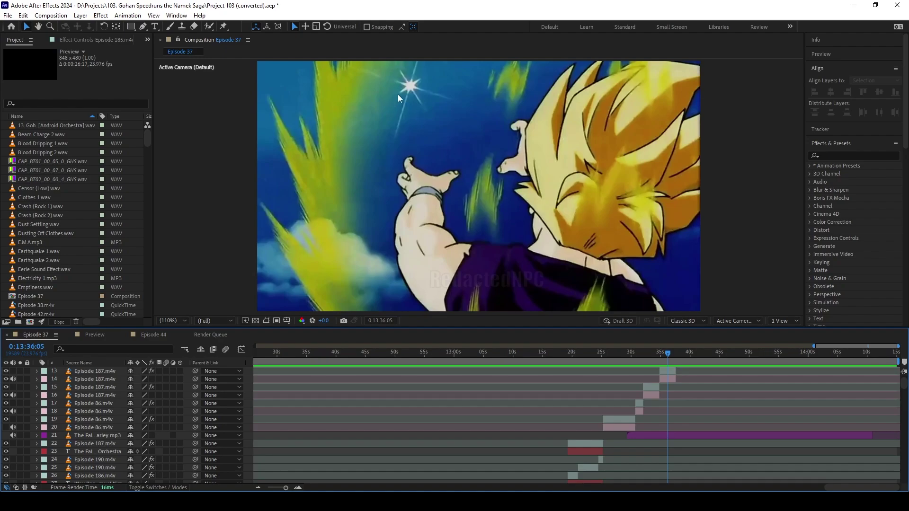
# - Solo the Episode 187 video layer at 0:13:36:05, duplicate it and extend the copy's out point past the original clip
pyautogui.scroll(3, 668, 419)
pyautogui.click(668, 420)
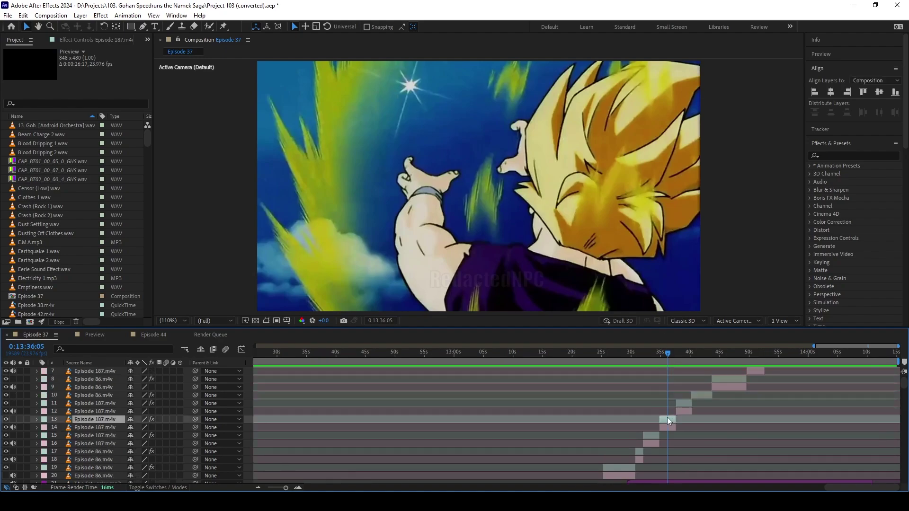
pyautogui.click(20, 420)
pyautogui.hotkey('ctrl', 'd')
pyautogui.moveTo(677, 422); pyautogui.dragTo(898, 419)
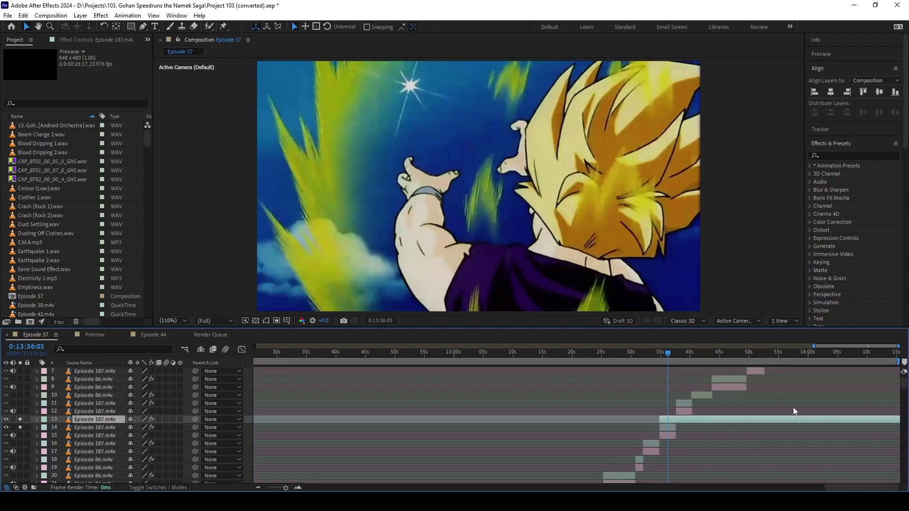
# - Shift and further extend the Episode 187 copy to examine other scenes in its source footage, and delete the copy
pyautogui.moveTo(765, 418); pyautogui.dragTo(543, 432)
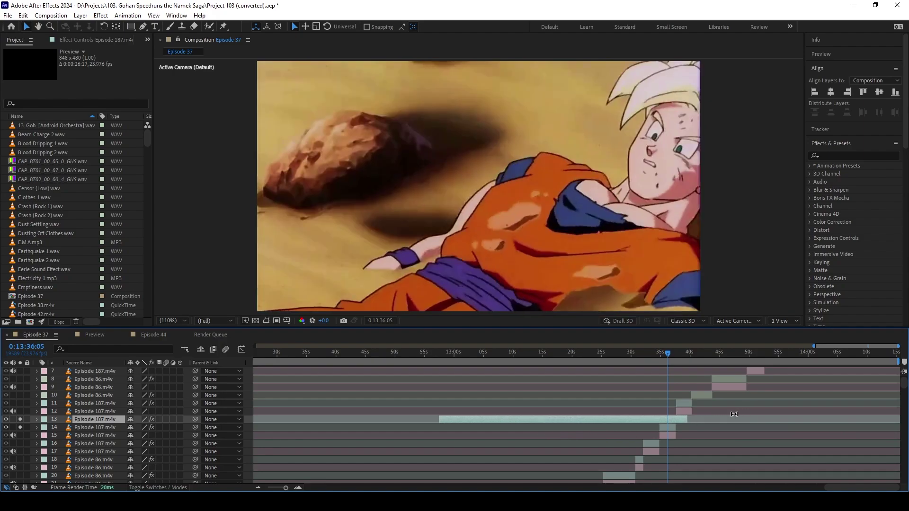
pyautogui.moveTo(691, 421); pyautogui.dragTo(900, 420)
pyautogui.moveTo(784, 420); pyautogui.dragTo(607, 424)
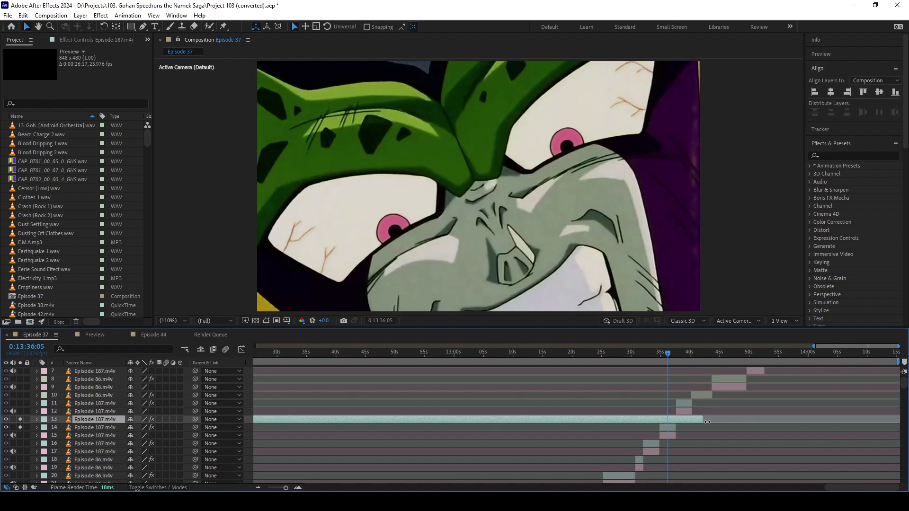
pyautogui.moveTo(708, 422); pyautogui.dragTo(893, 420)
pyautogui.moveTo(837, 421); pyautogui.dragTo(645, 419)
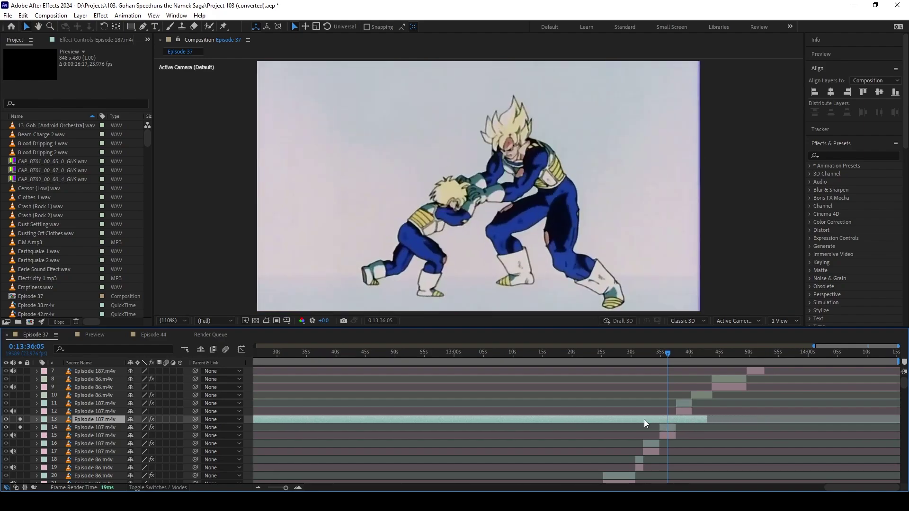
pyautogui.press('Delete')
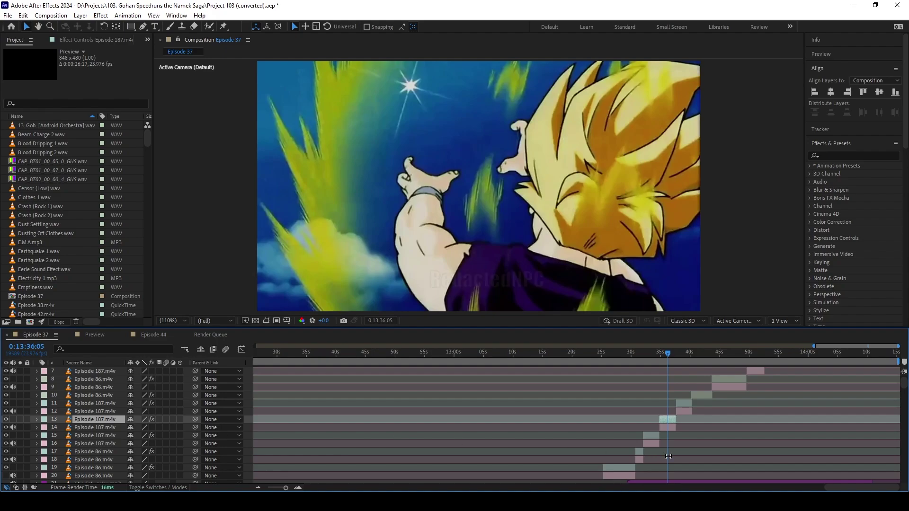
# - Play the post-credits scene from 0:13:36:05 to 0:13:48:19, examining the alternating Episode 187 and 86 clips
pyautogui.press('space')
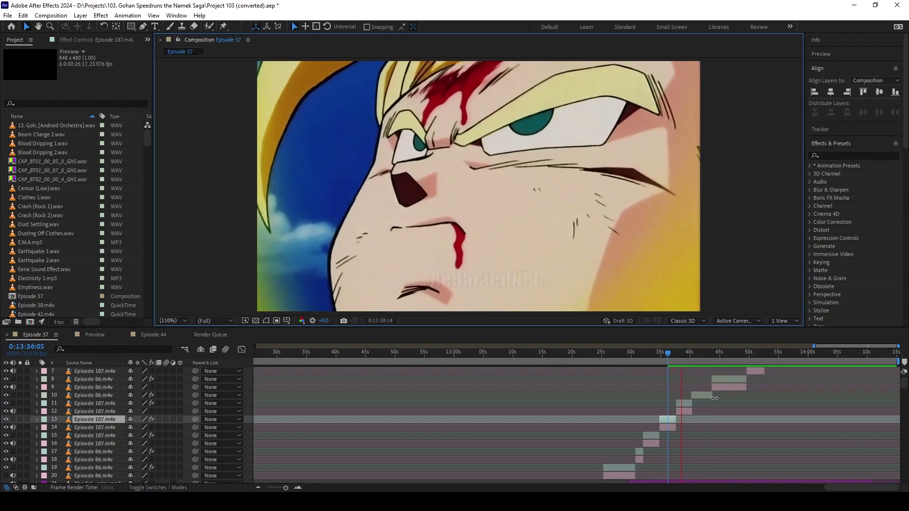
pyautogui.press('space')
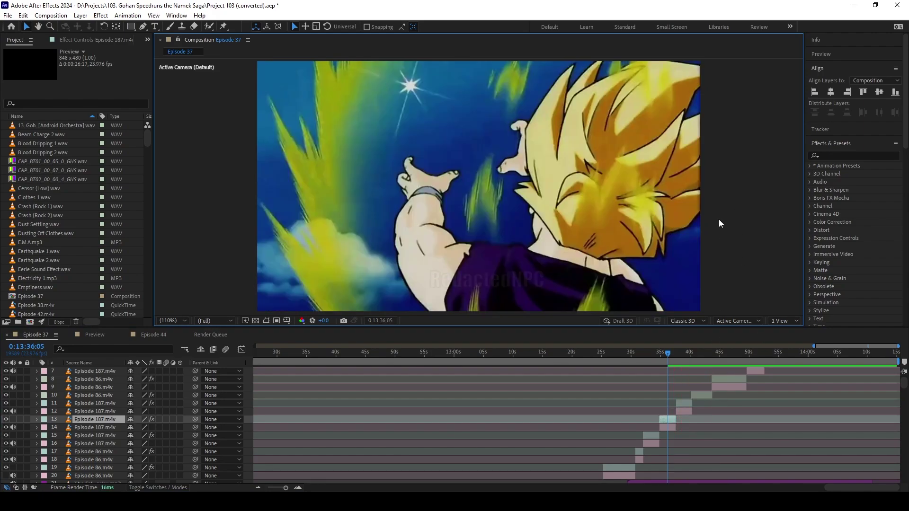
pyautogui.click(720, 221)
pyautogui.press('space')
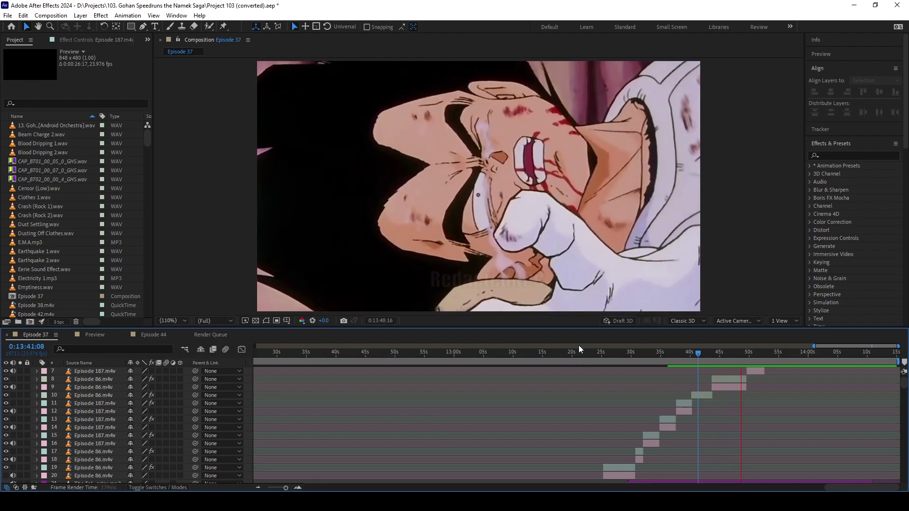
pyautogui.press('space')
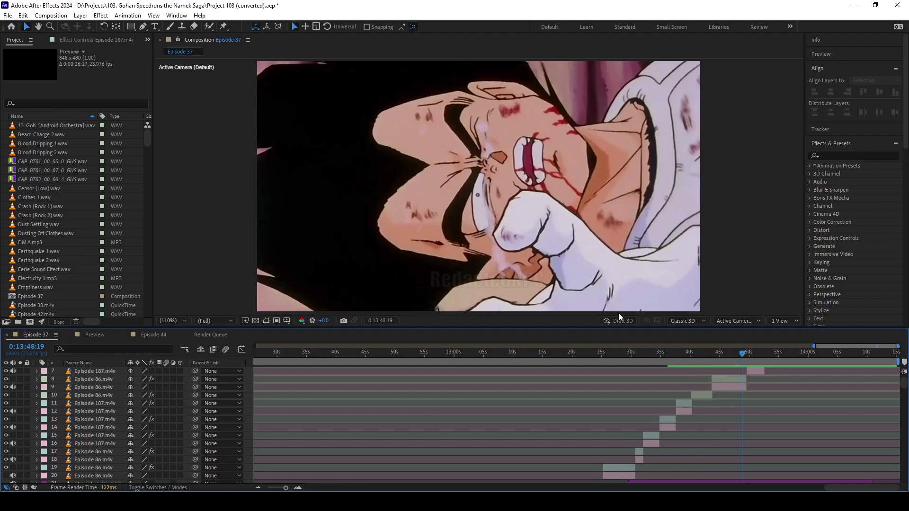
# - Play from 0:13:48:19 through the last Episode 187 and 86 clips and the Next Episode card
pyautogui.press('space')
pyautogui.scroll(3, 803, 415)
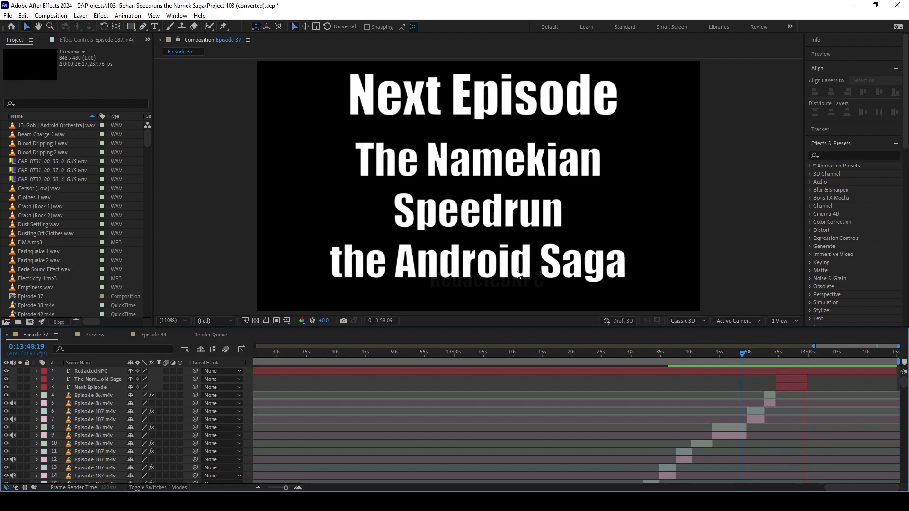
pyautogui.click(551, 238)
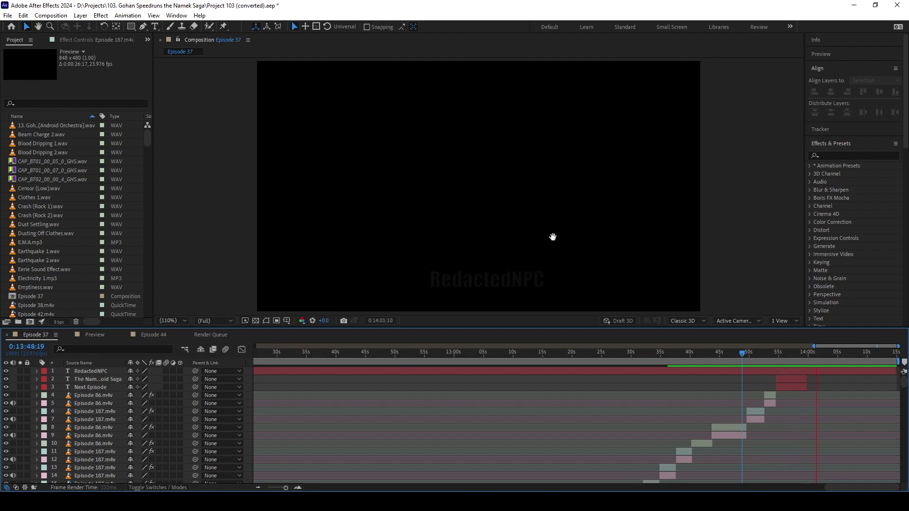
# - Return to the Next Episode card at 0:13:58:10 and examine its two text layers
pyautogui.moveTo(806, 359); pyautogui.dragTo(799, 363)
pyautogui.click(793, 375)
pyautogui.click(793, 380)
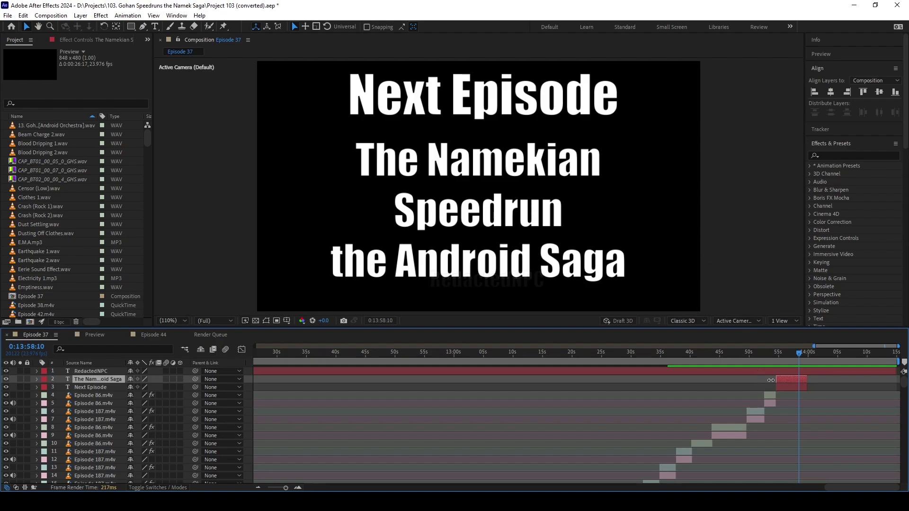
pyautogui.click(835, 389)
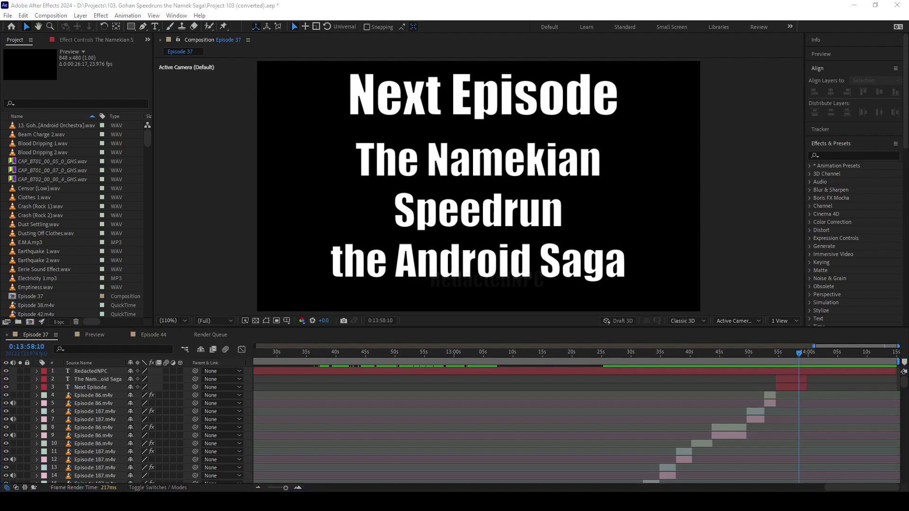
pyautogui.click(504, 388)
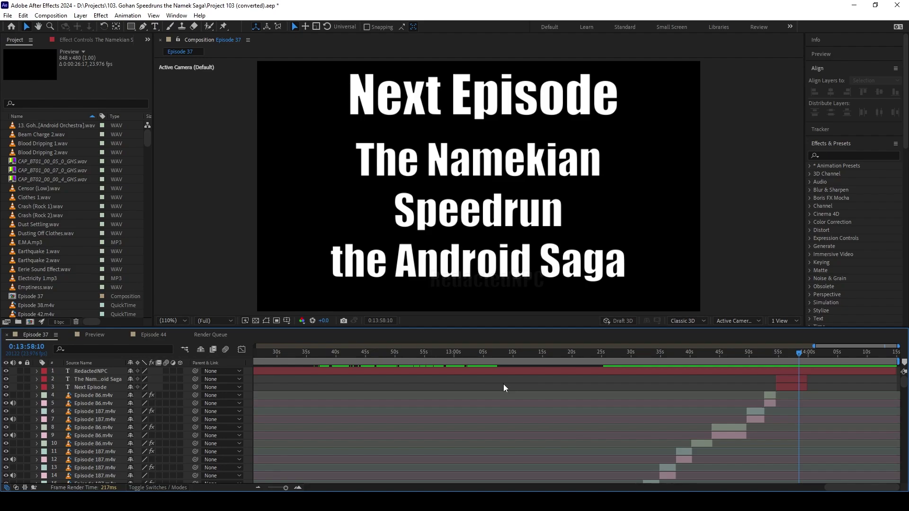